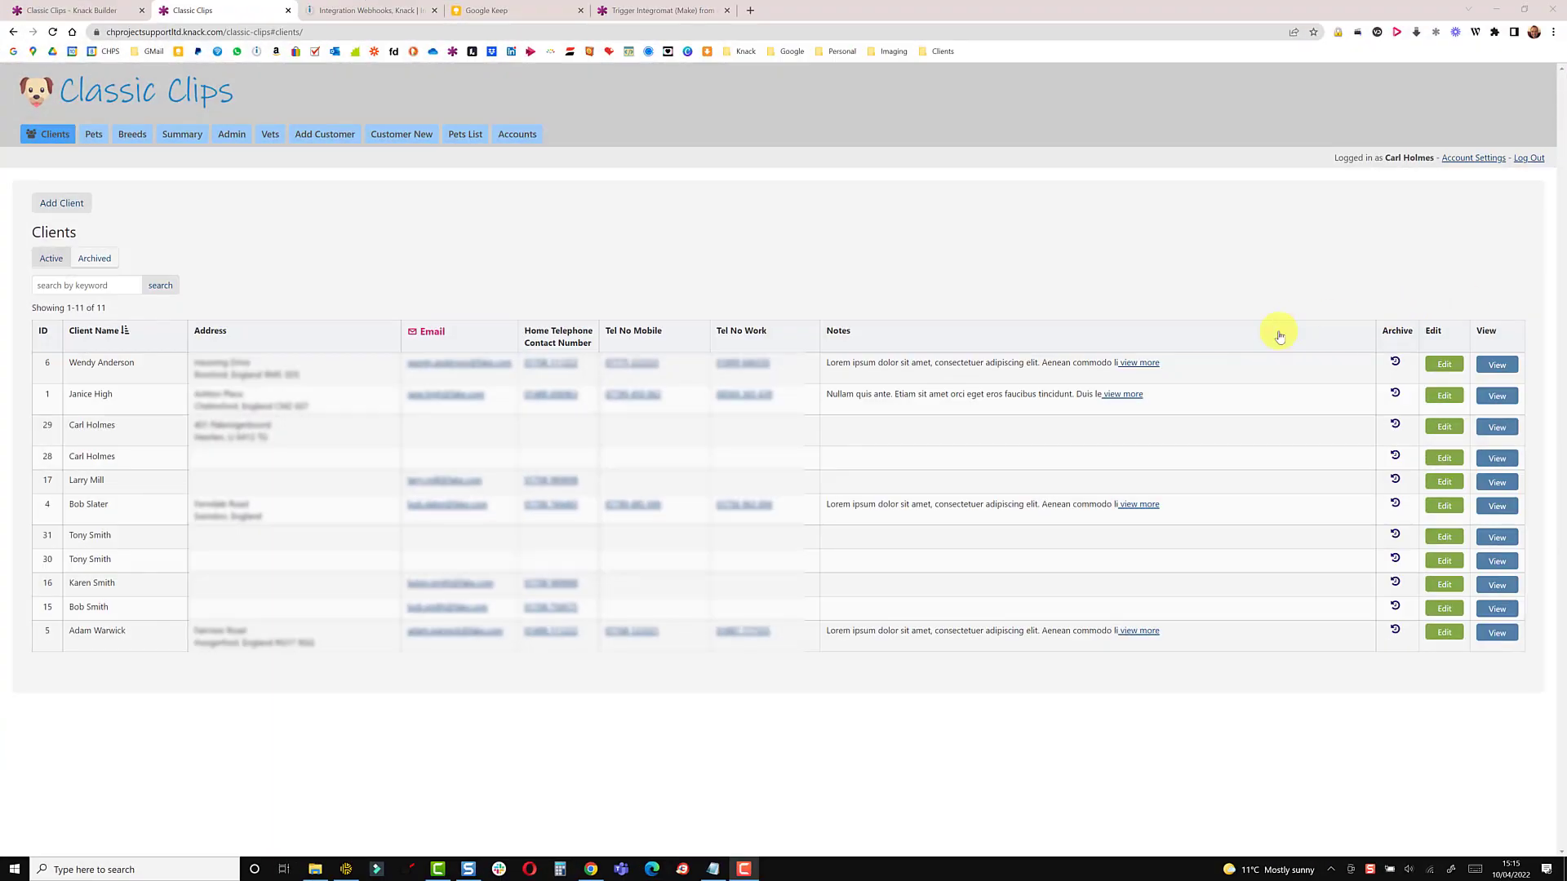
Step: Open the first client's edit form, and examine the recipient address in the Edit Client form's email rule in the builder
{"action": "left_click", "coordinate": [1453, 364]}
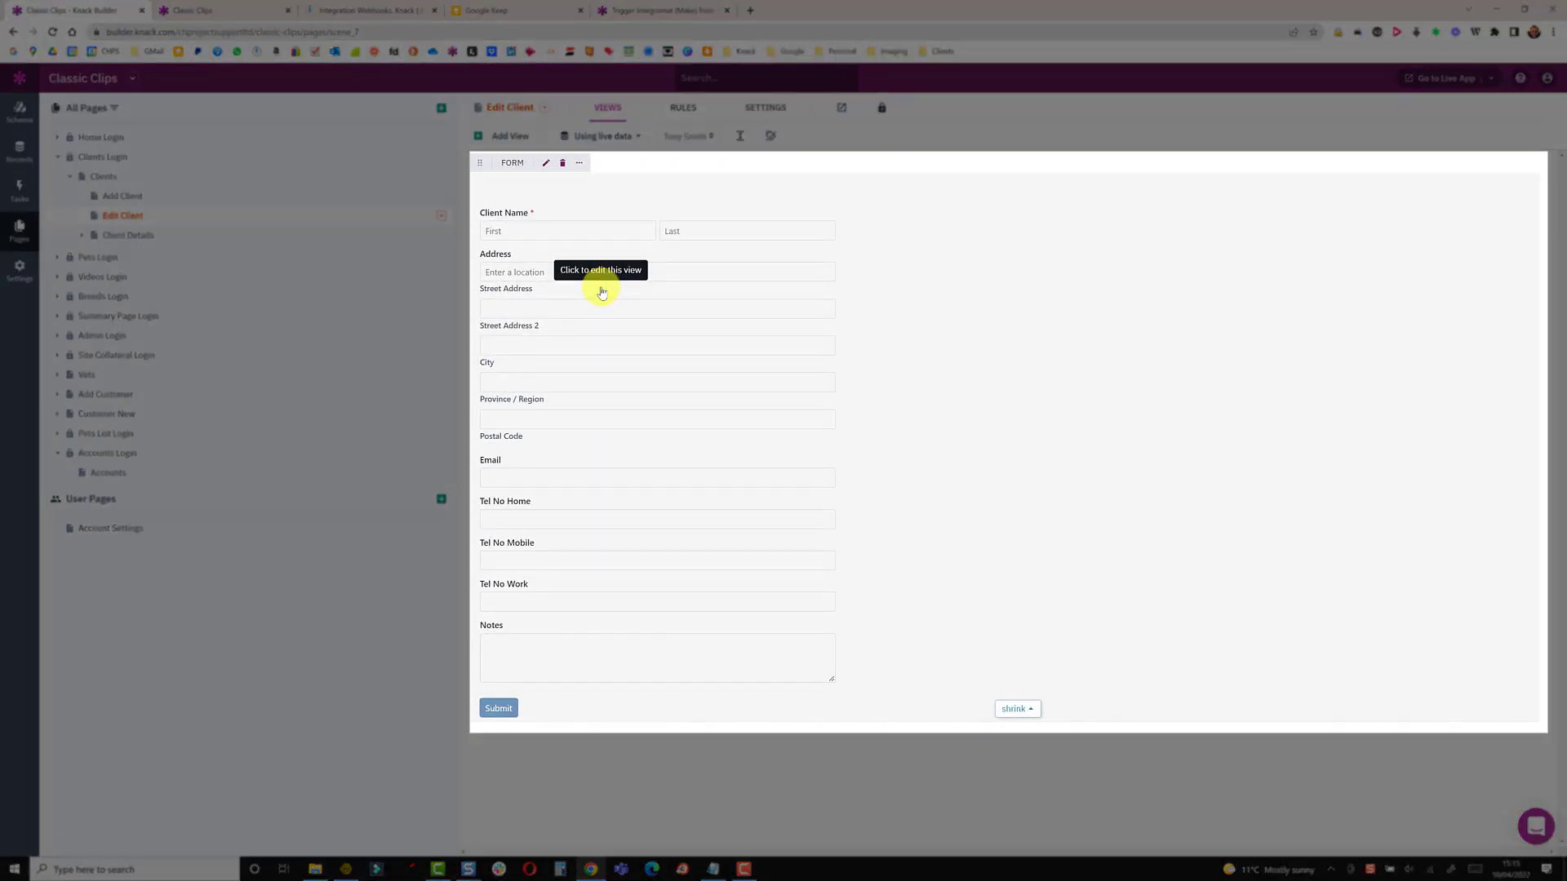
{"action": "left_click", "coordinate": [602, 292]}
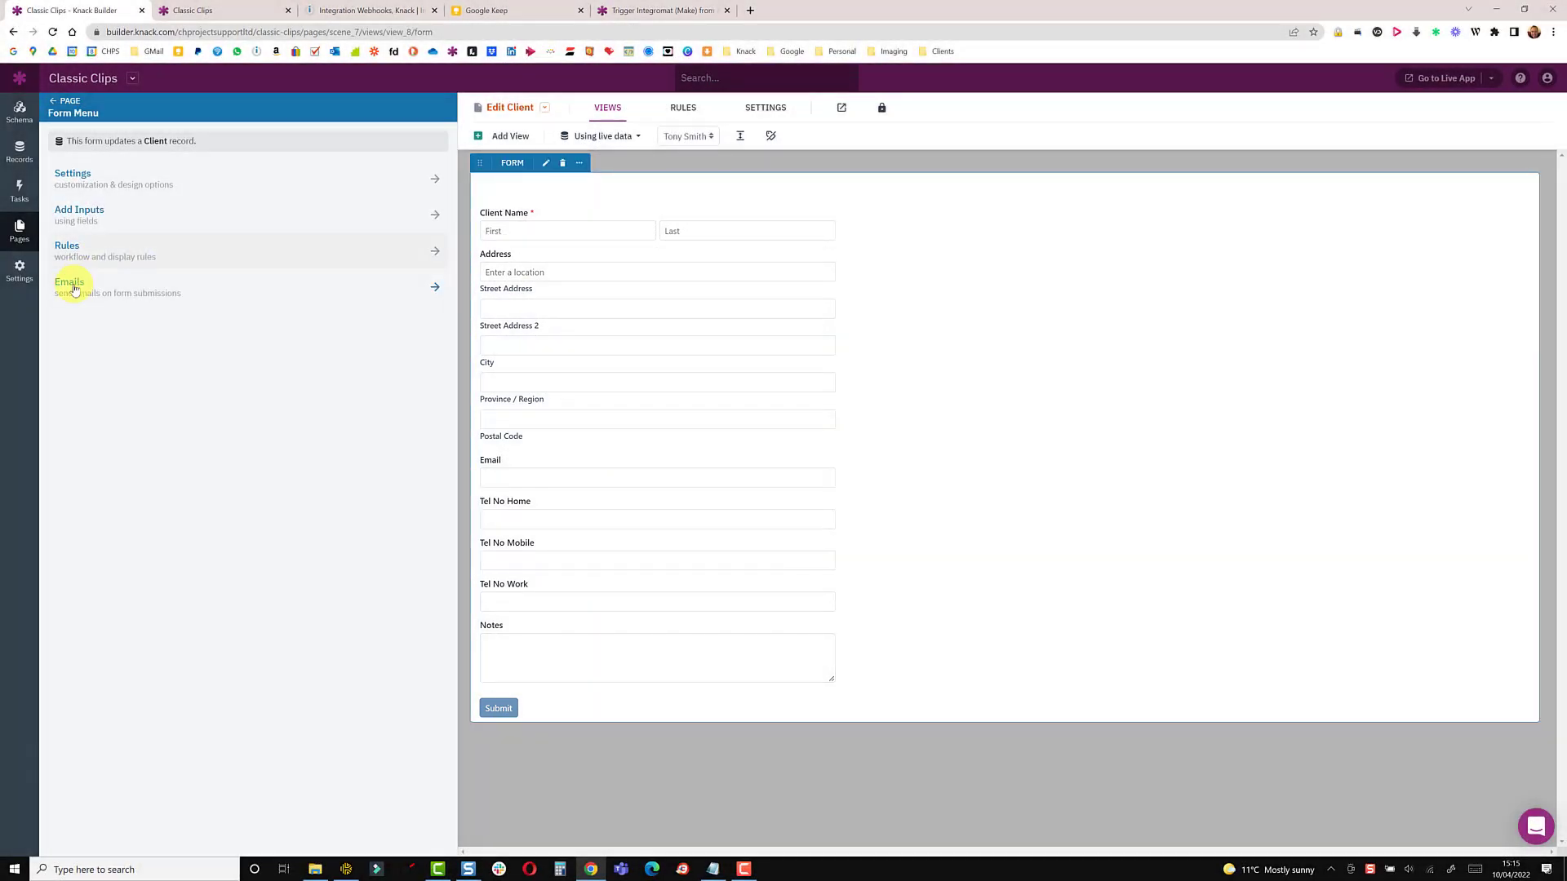
{"action": "left_click", "coordinate": [72, 287]}
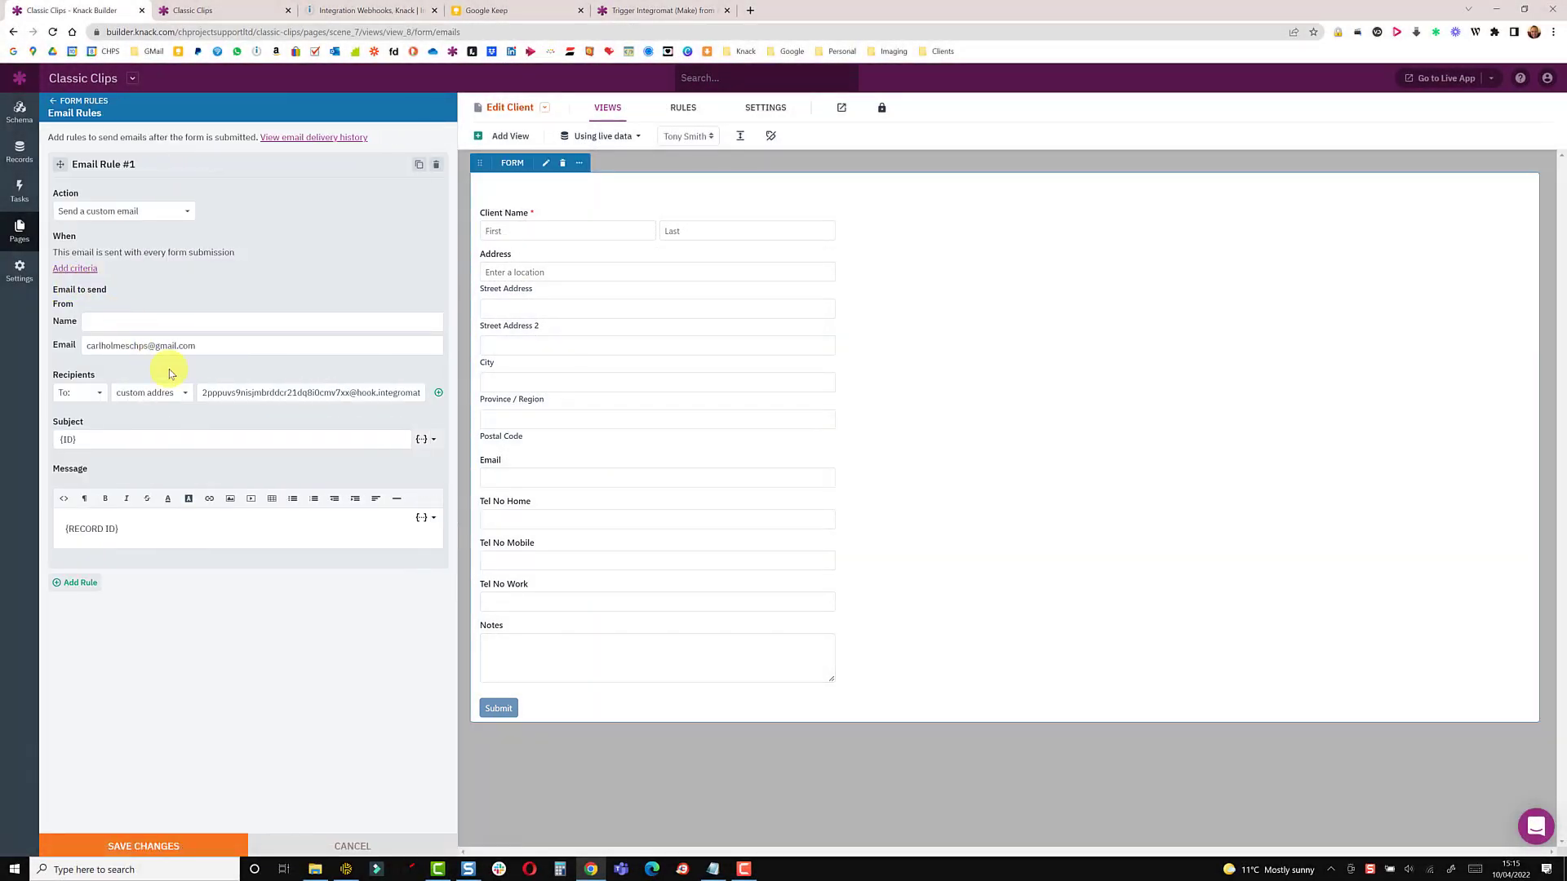
{"action": "left_click", "coordinate": [222, 396]}
{"action": "left_click_drag", "start_coordinate": [222, 396], "coordinate": [355, 394]}
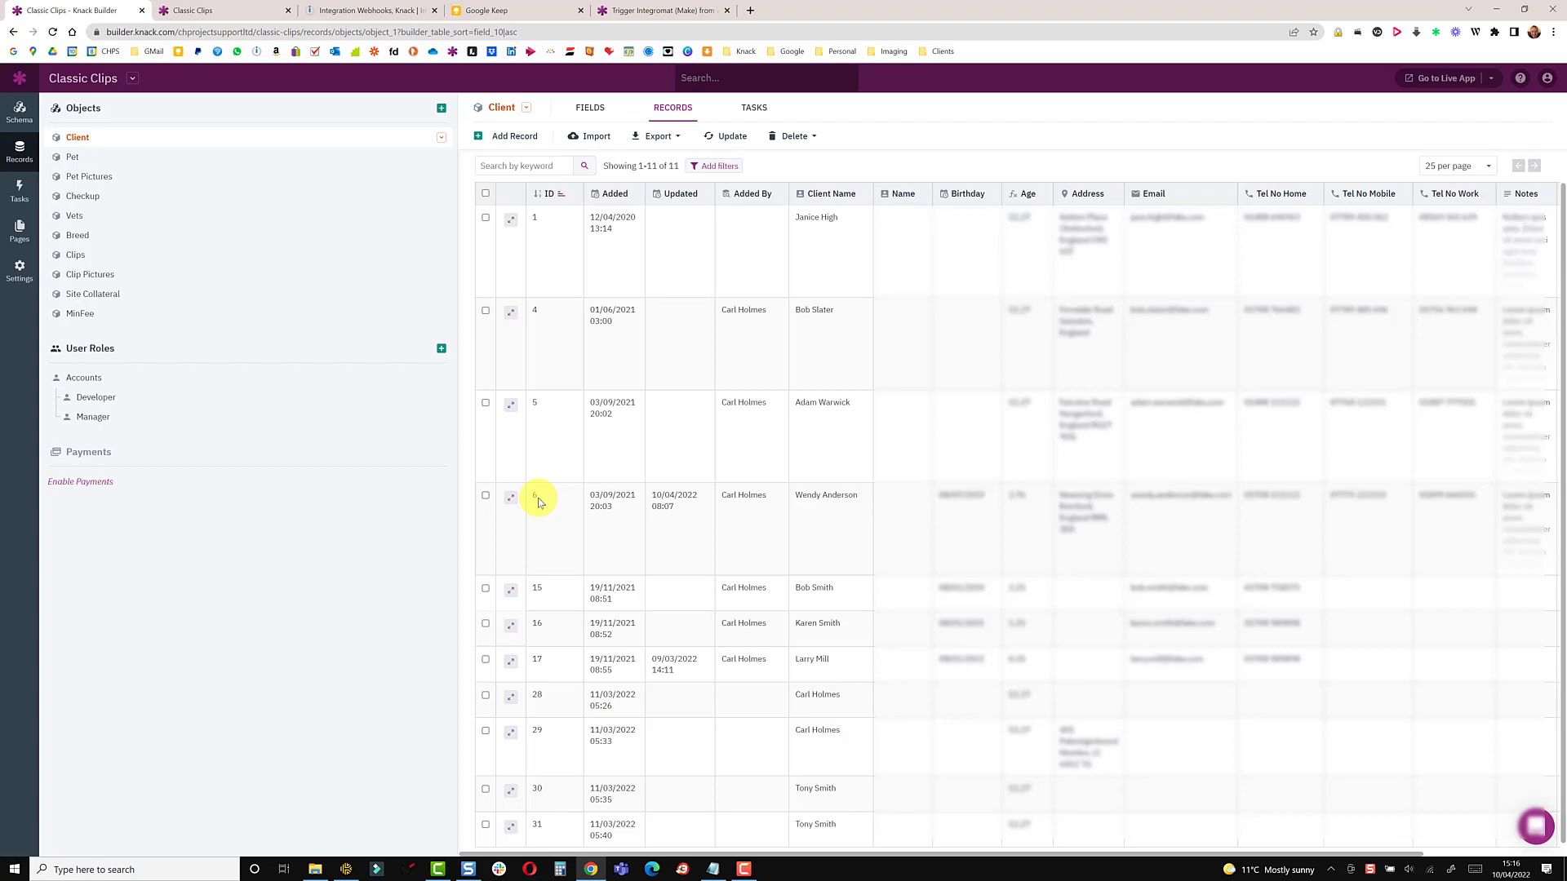
Step: In the live app, inspect the record ID in the first client's details page address, and open that client's edit form
{"action": "left_click", "coordinate": [193, 11]}
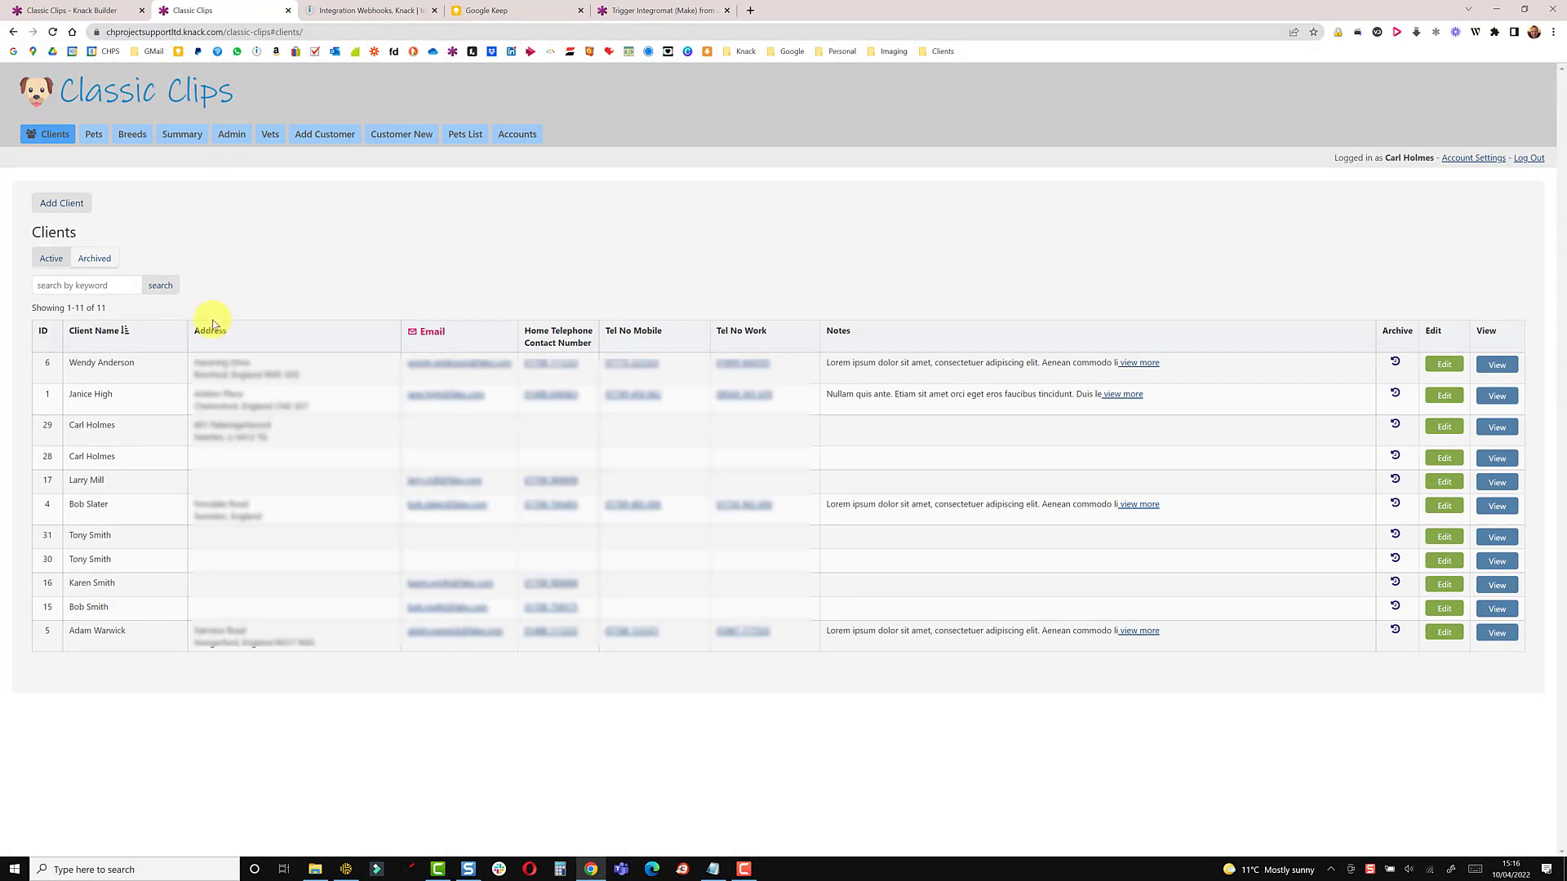
{"action": "left_click", "coordinate": [1488, 365]}
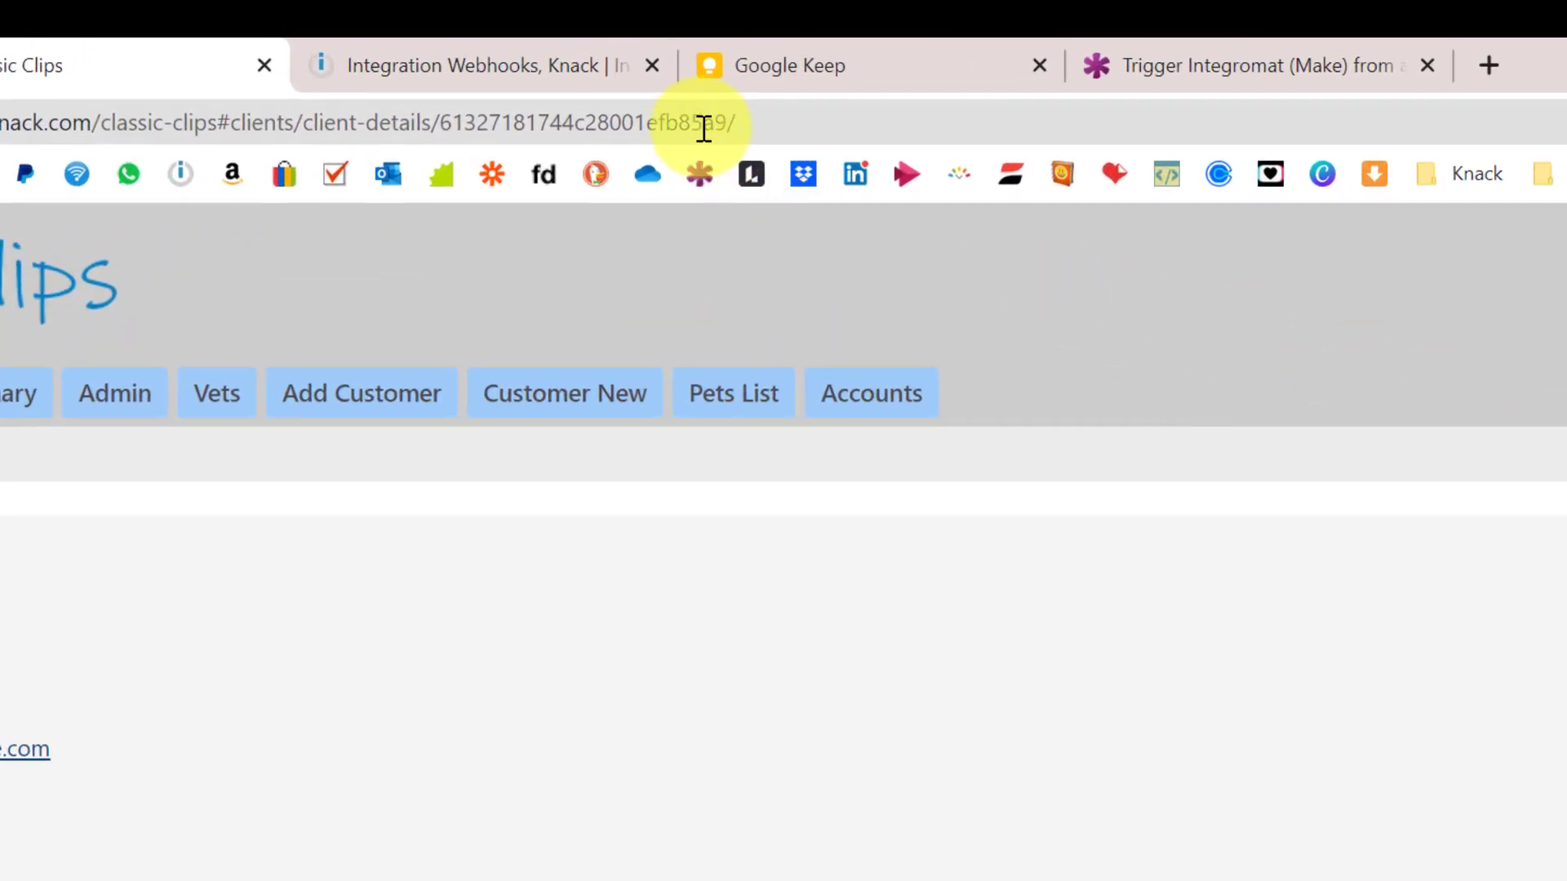
{"action": "left_click_drag", "start_coordinate": [729, 124], "coordinate": [504, 122]}
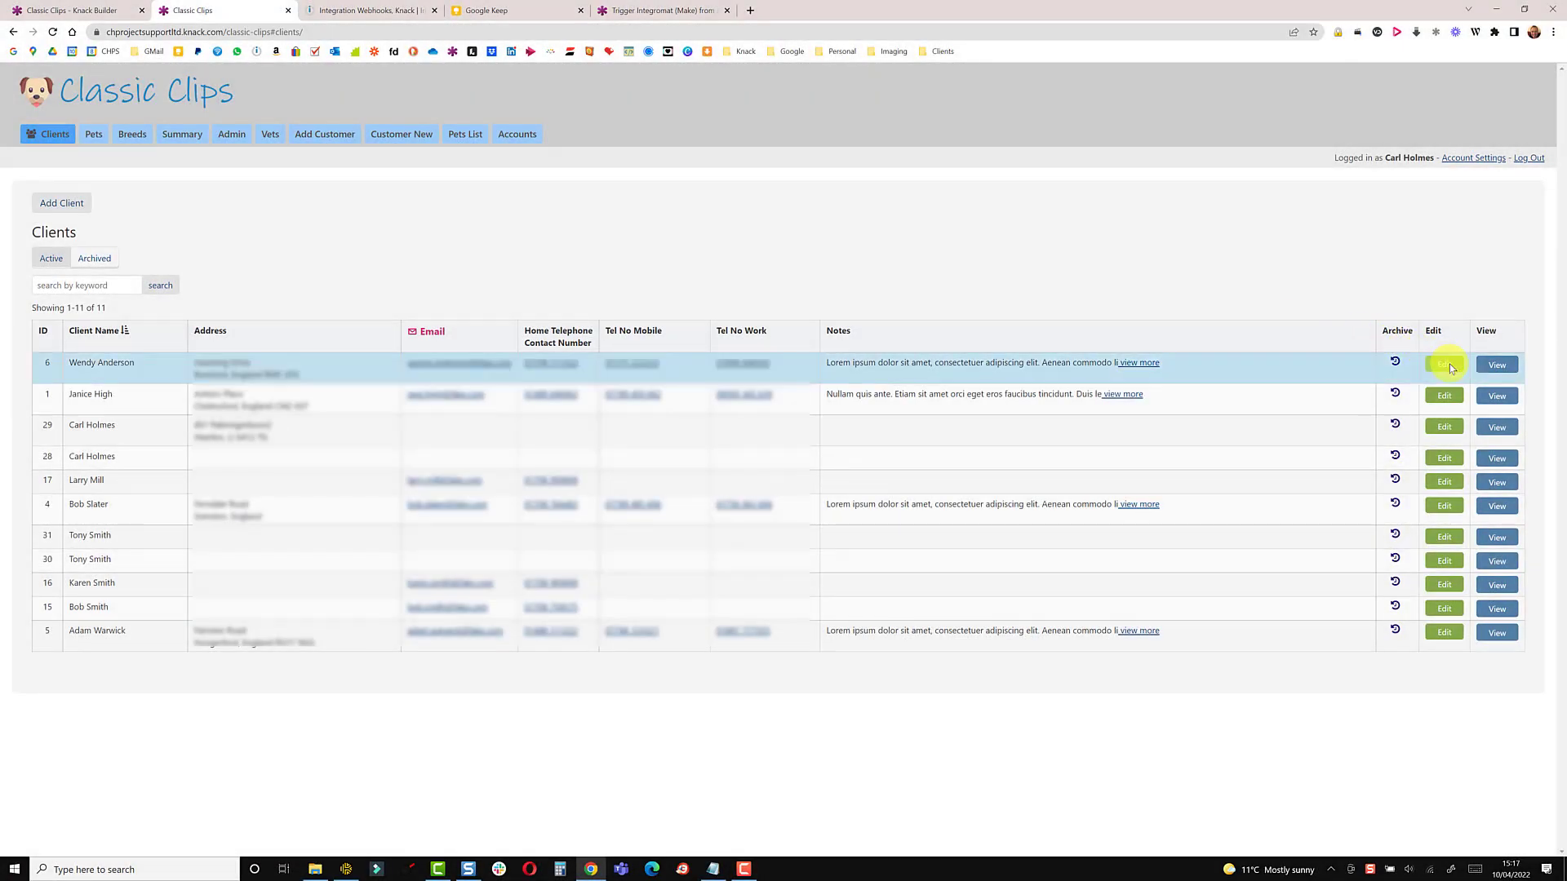
{"action": "left_click", "coordinate": [1450, 364]}
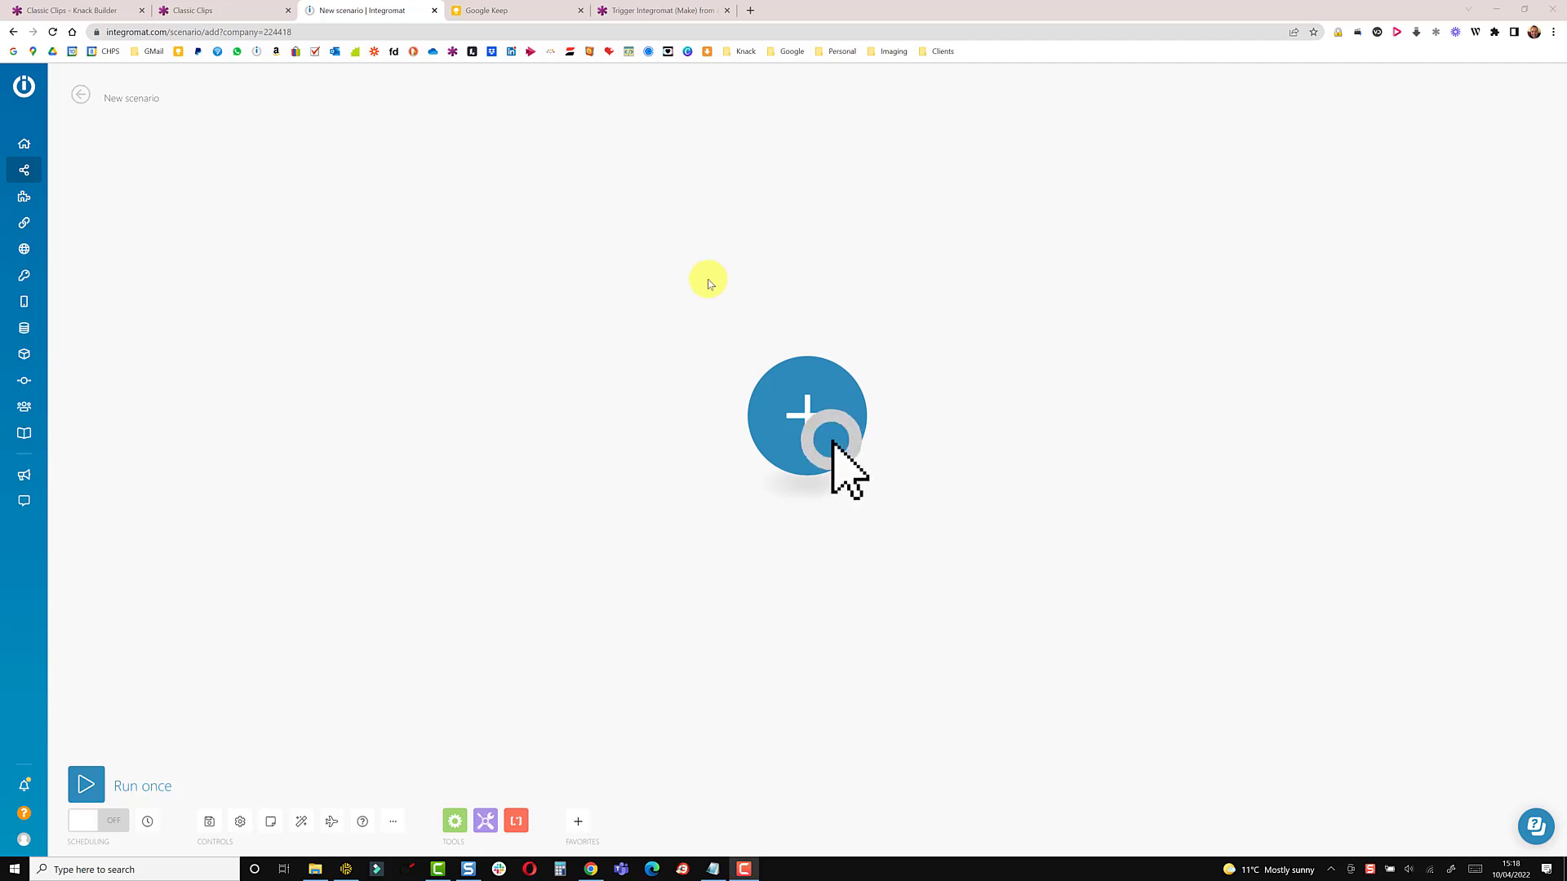
Step: Add a Webhooks Custom mailhook trigger to the new Integromat scenario
{"action": "left_click", "coordinate": [796, 408]}
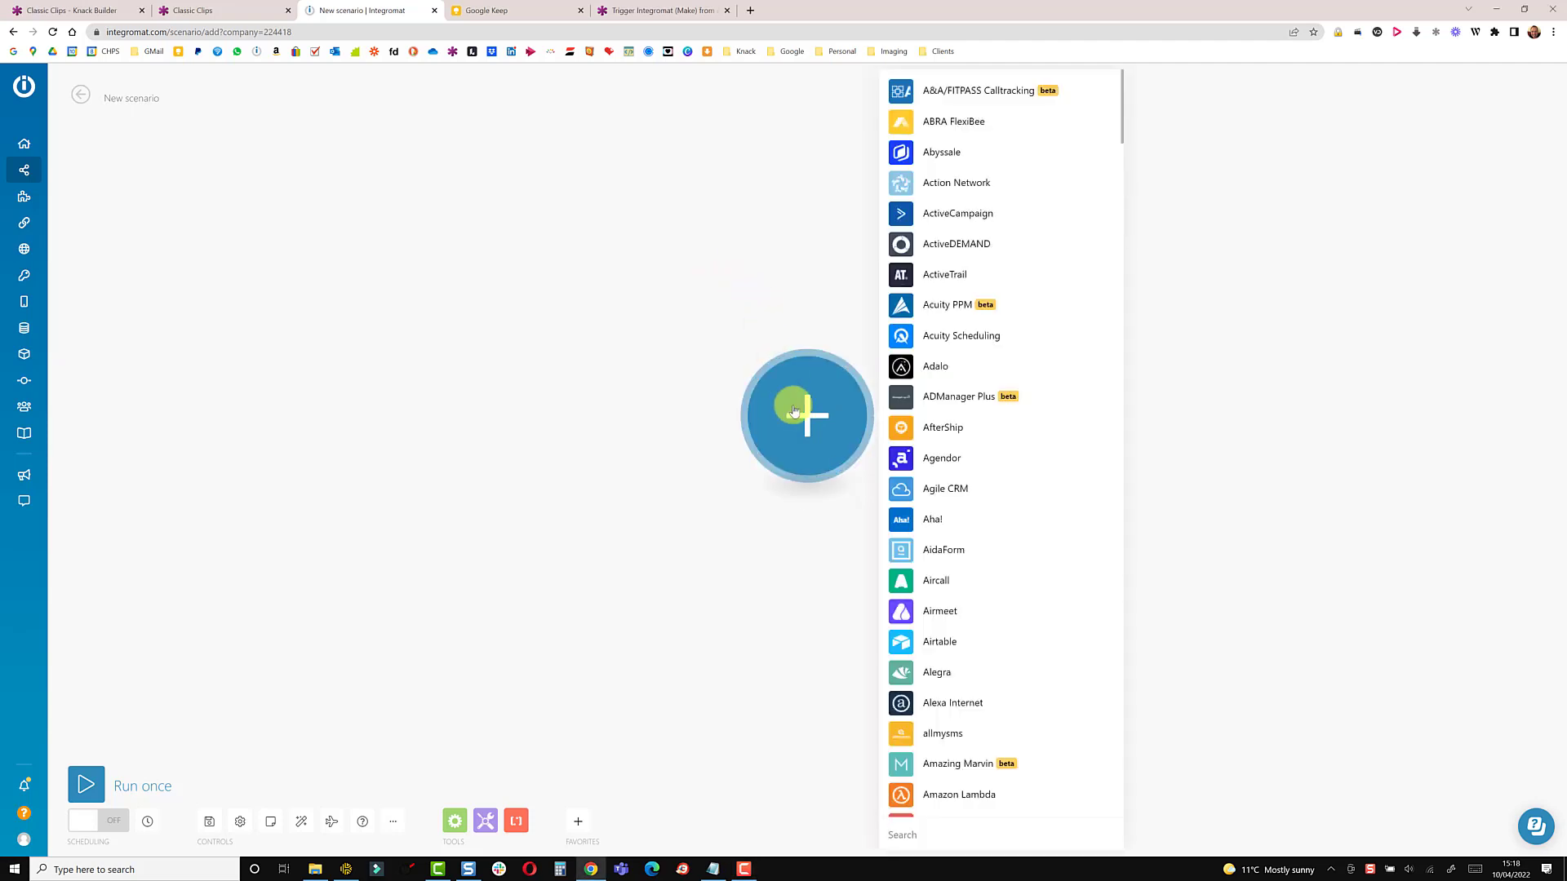
{"action": "type", "text": "webhook"}
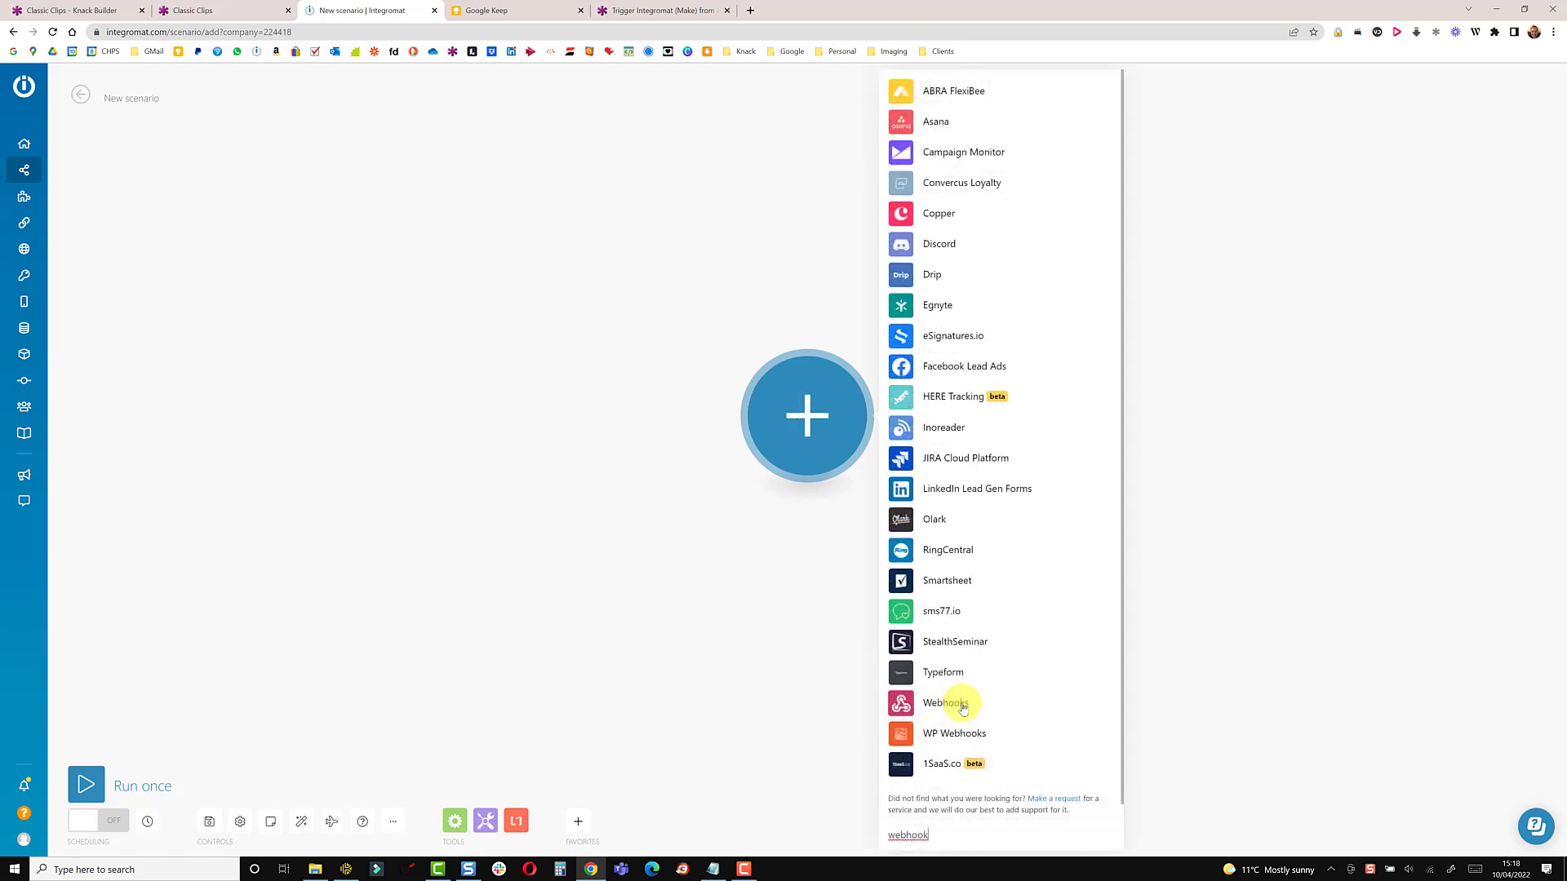
{"action": "left_click", "coordinate": [946, 705]}
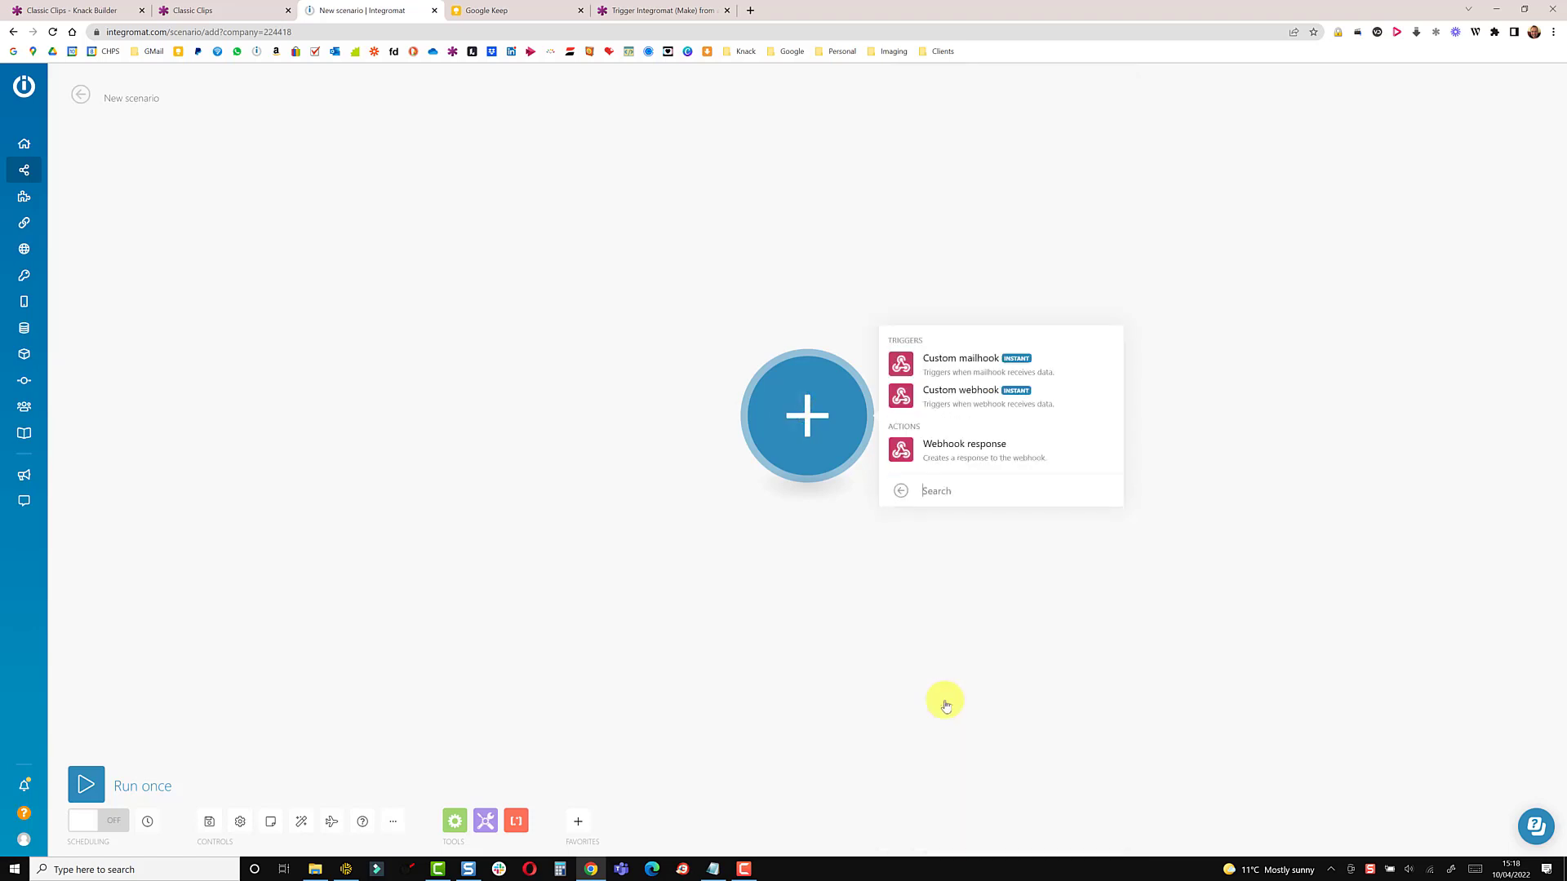
{"action": "left_click", "coordinate": [976, 373]}
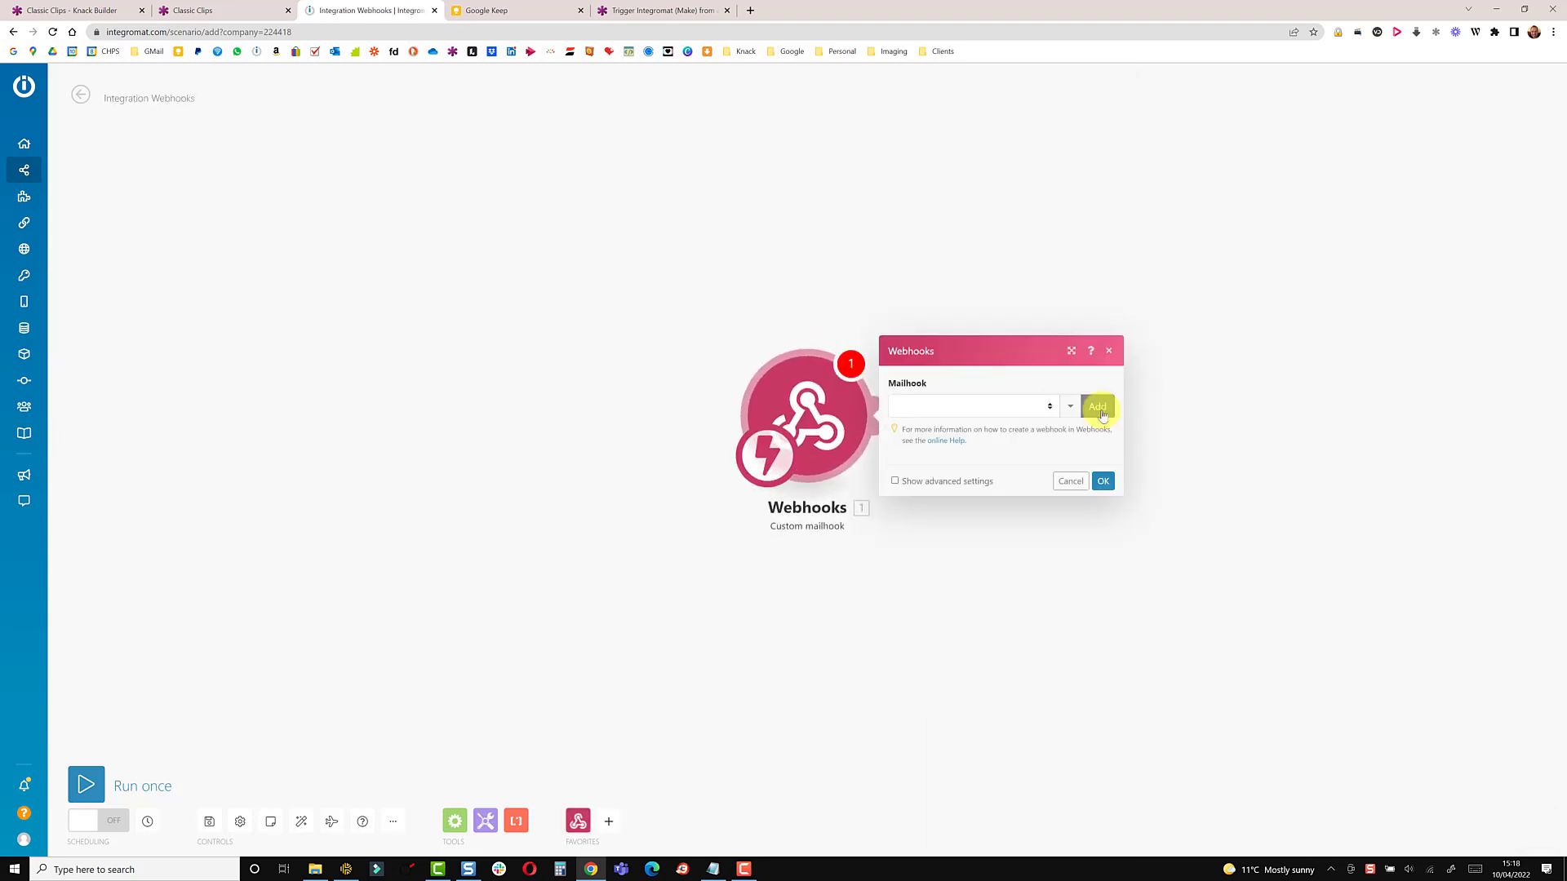
Step: Create a mailhook named "Classic Clips Customer" for the trigger
{"action": "left_click", "coordinate": [1101, 414]}
{"action": "left_click_drag", "start_coordinate": [1306, 406], "coordinate": [1140, 407]}
{"action": "type", "text": "Classic Clips Customer"}
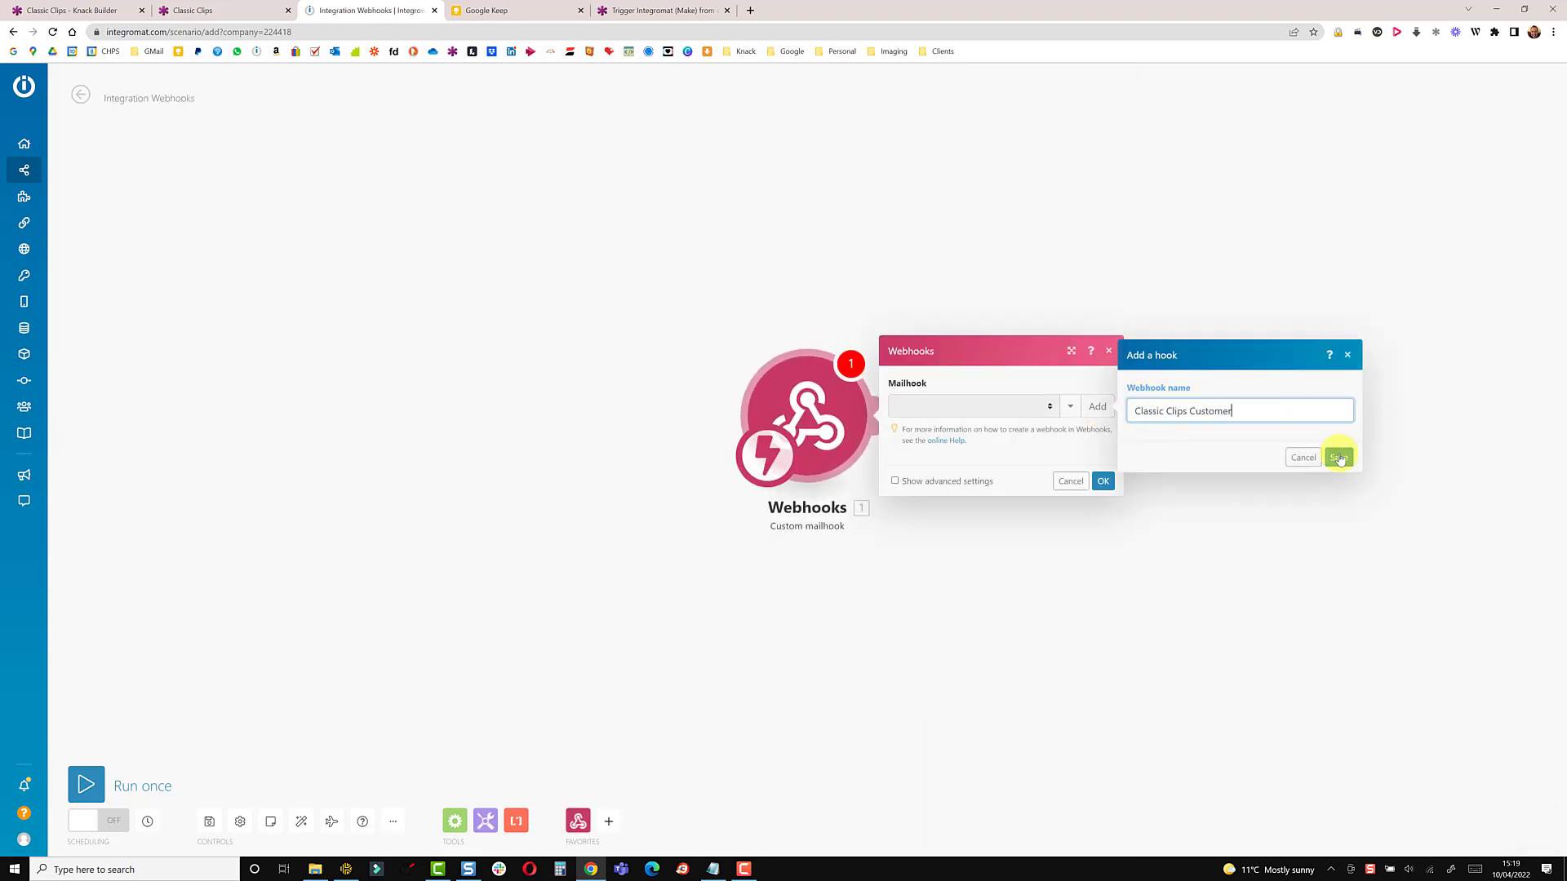
{"action": "left_click", "coordinate": [1339, 458]}
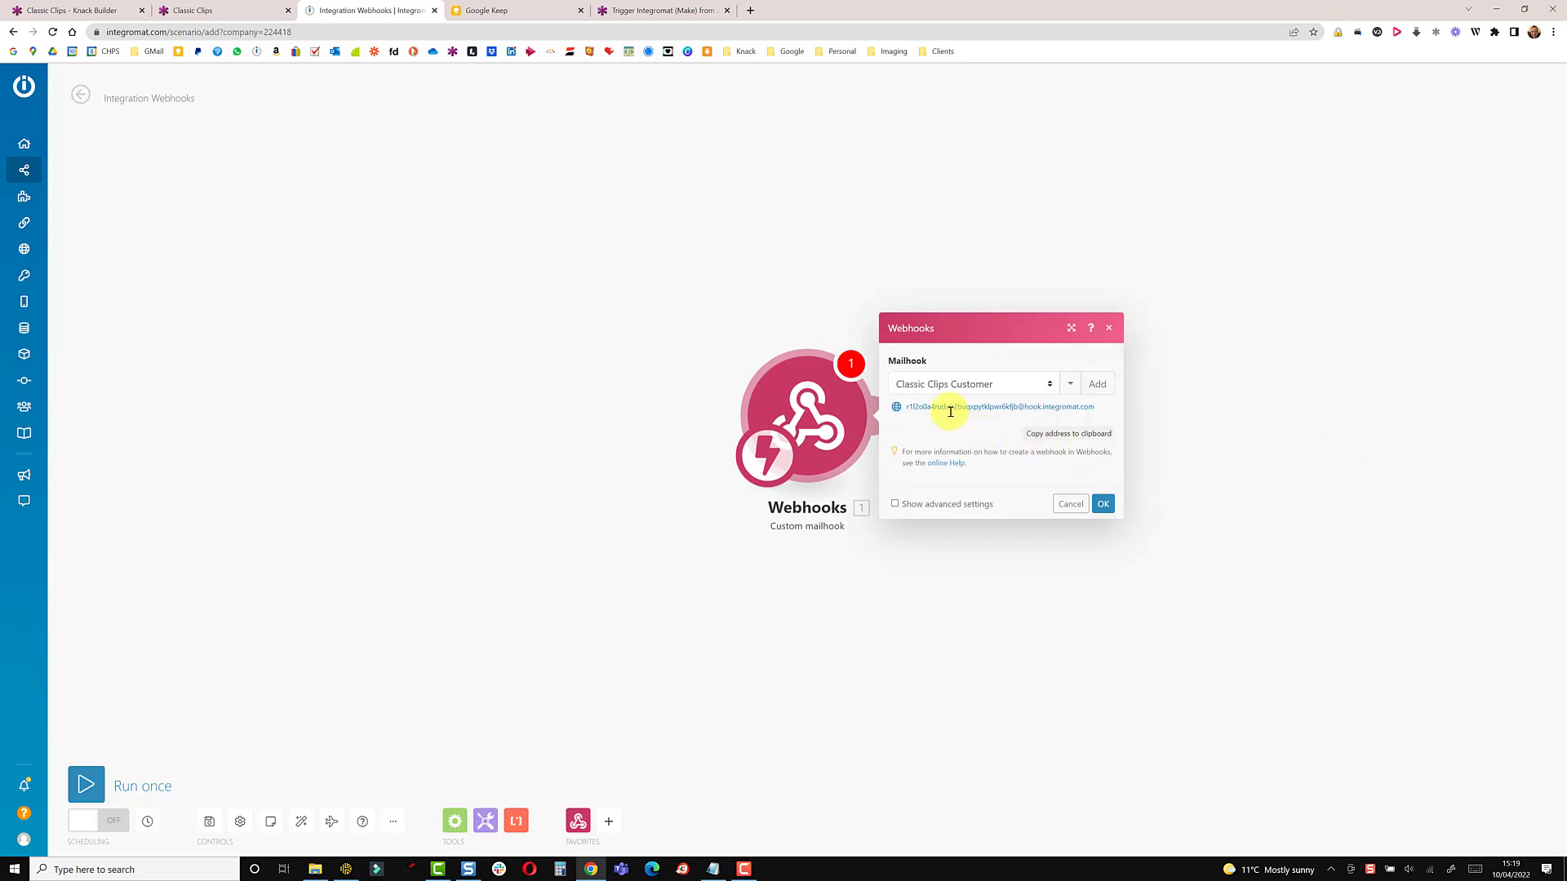
Step: Copy the new mailhook's address, accept the trigger settings and run the scenario once
{"action": "left_click", "coordinate": [1073, 439]}
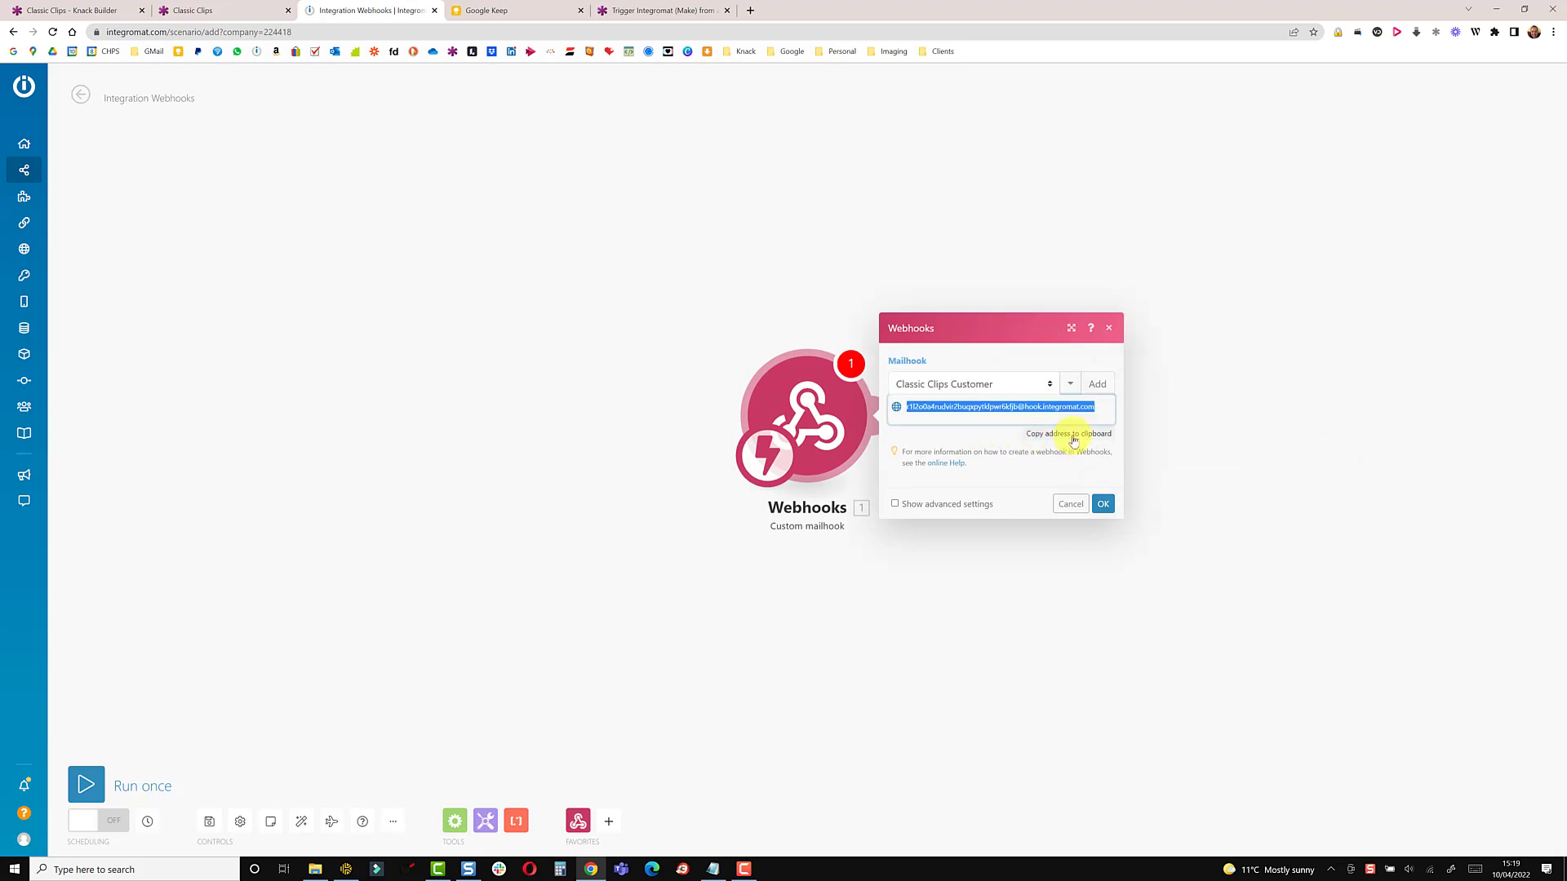
{"action": "left_click", "coordinate": [1103, 504]}
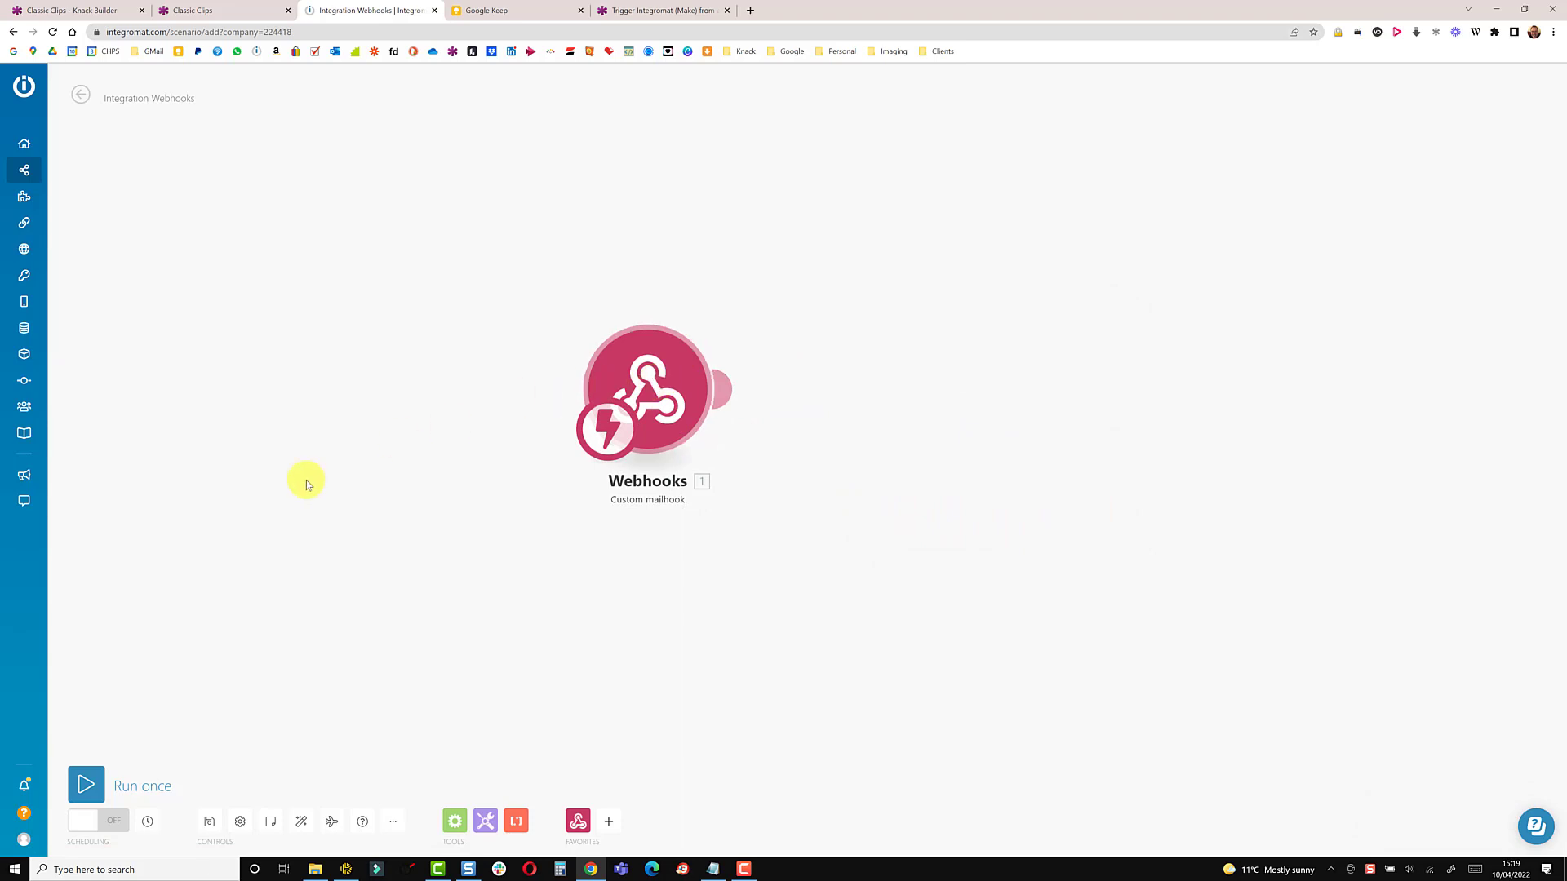
{"action": "left_click", "coordinate": [91, 783]}
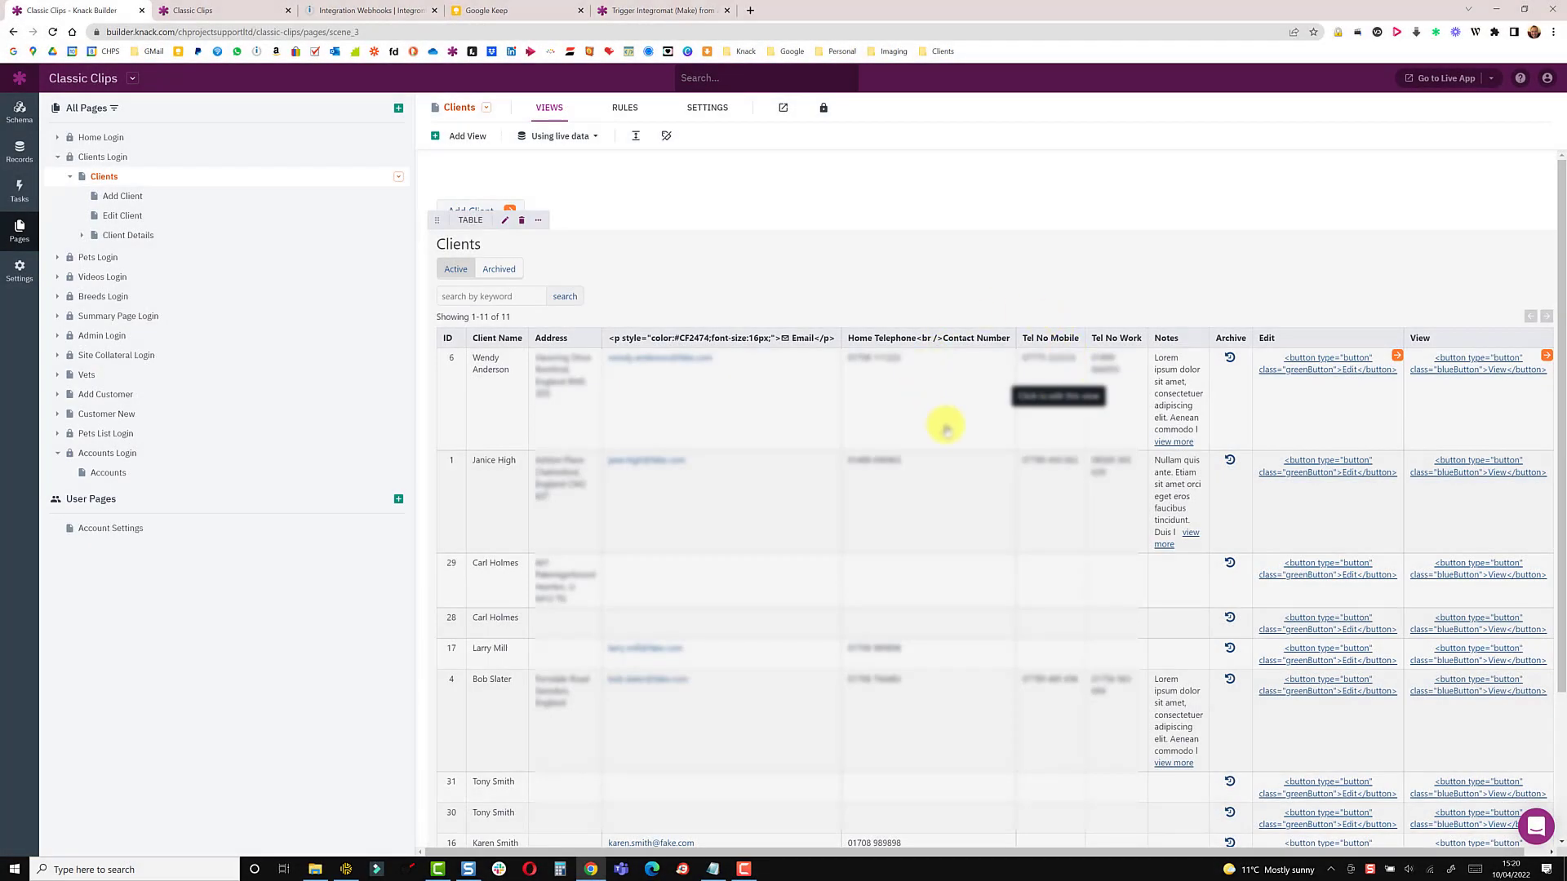
Step: In the Knack builder, add an email rule to the Edit Client form and set its recipient to the copied mailhook address
{"action": "left_click", "coordinate": [1398, 357]}
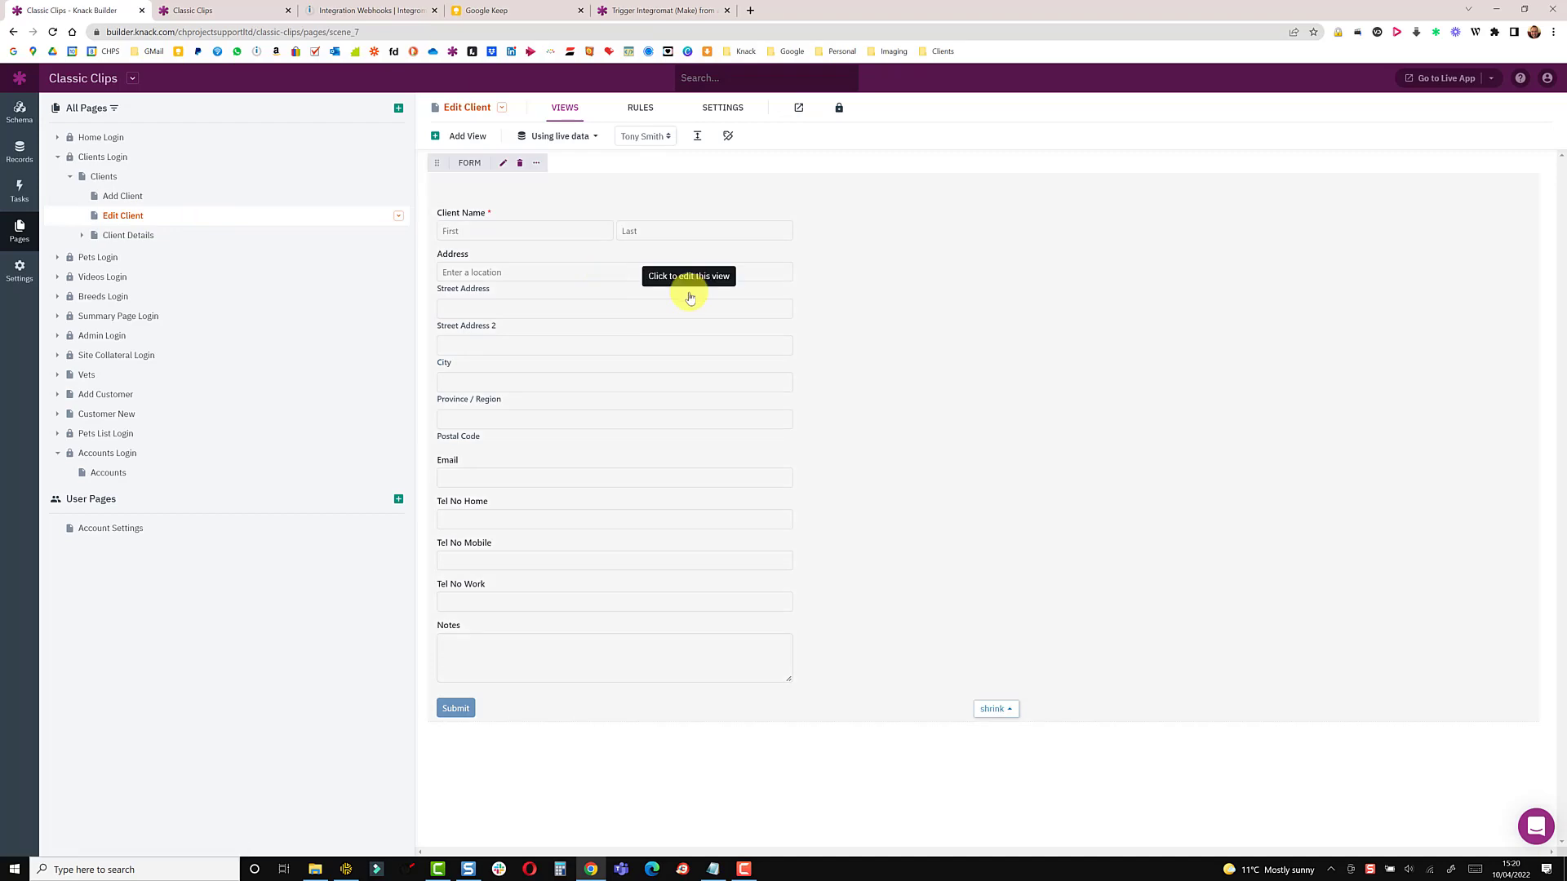
{"action": "left_click", "coordinate": [653, 289]}
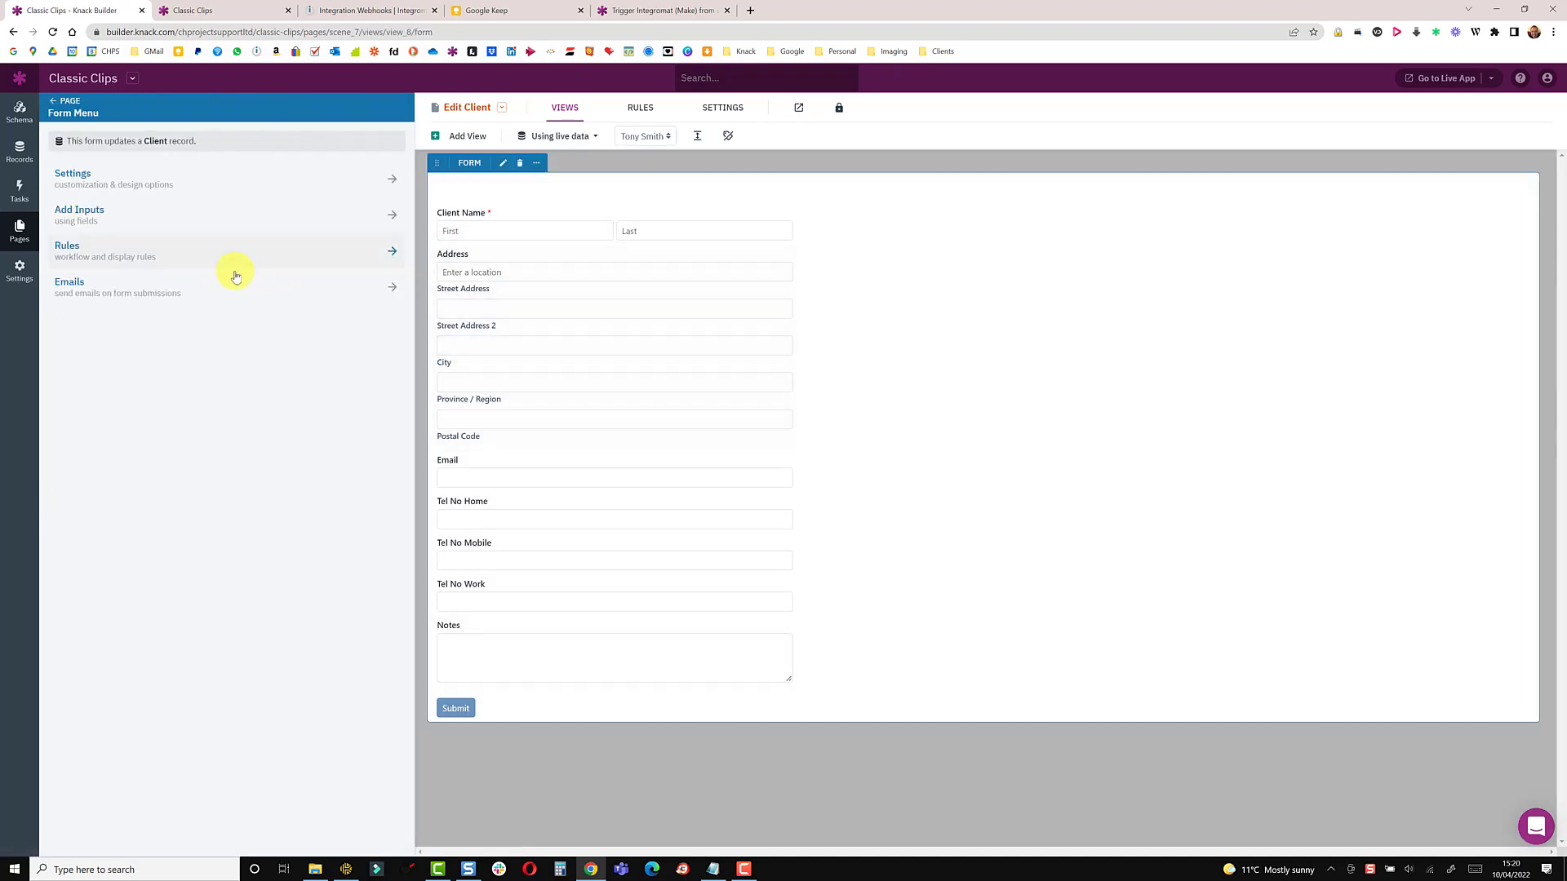
{"action": "left_click", "coordinate": [108, 292]}
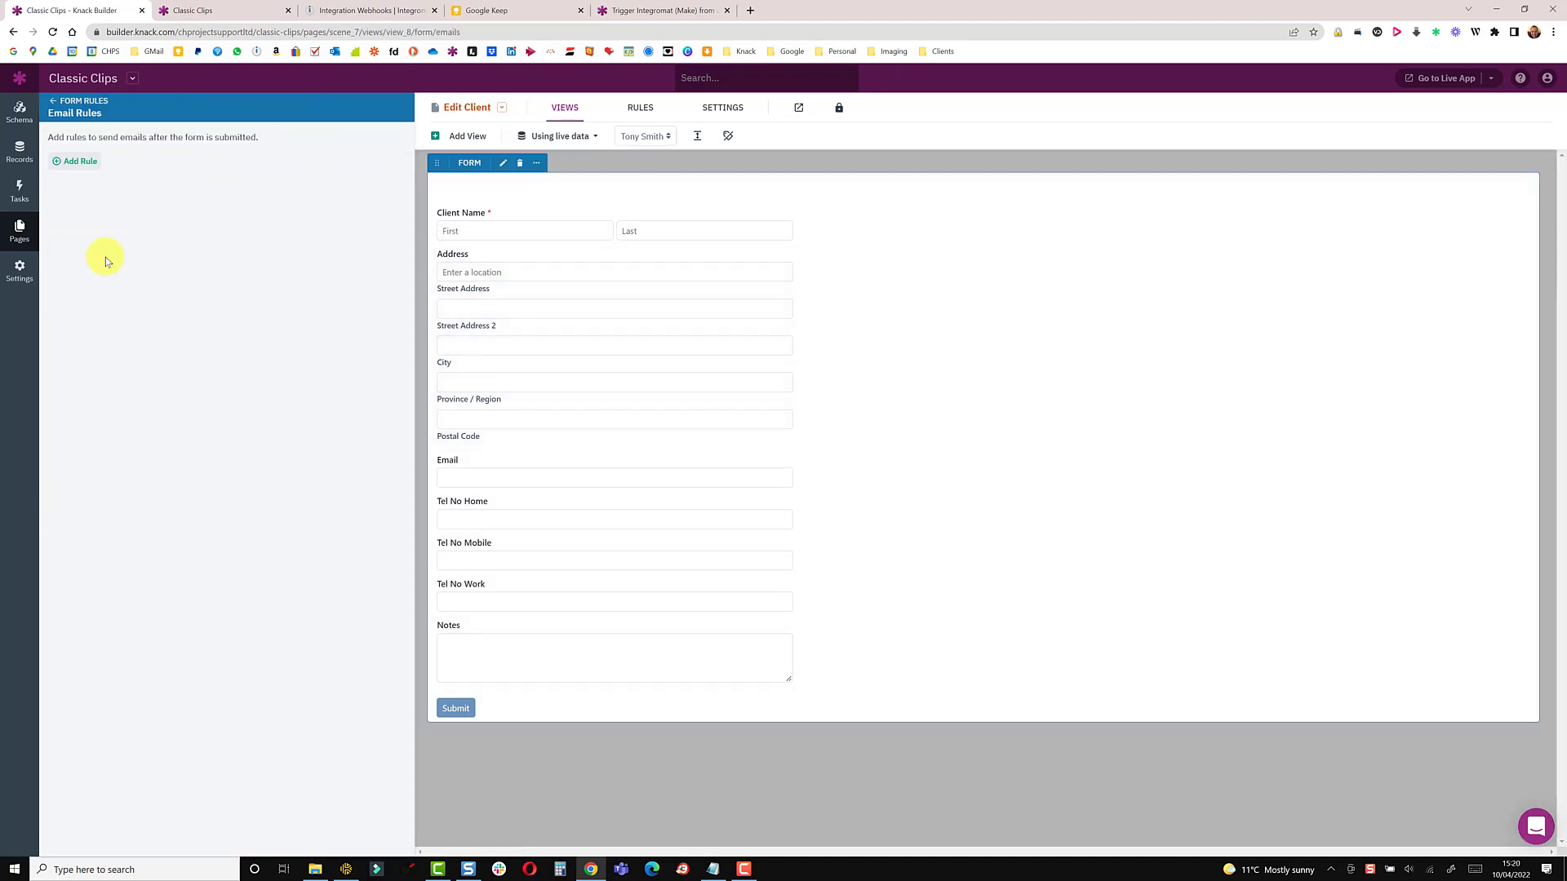
{"action": "left_click", "coordinate": [78, 160]}
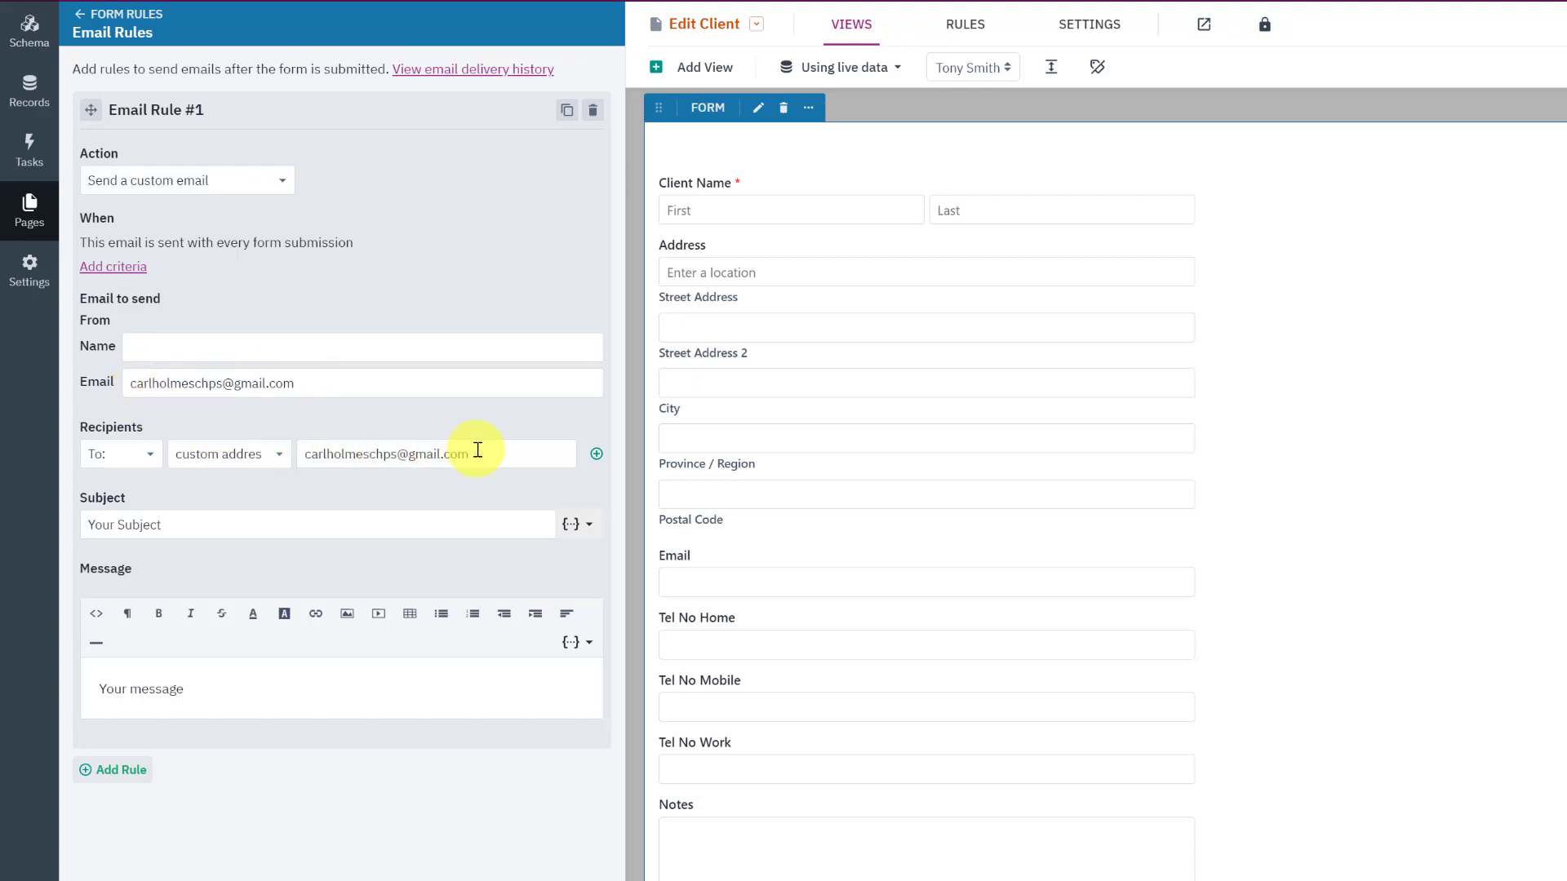
{"action": "left_click_drag", "start_coordinate": [506, 454], "coordinate": [301, 449]}
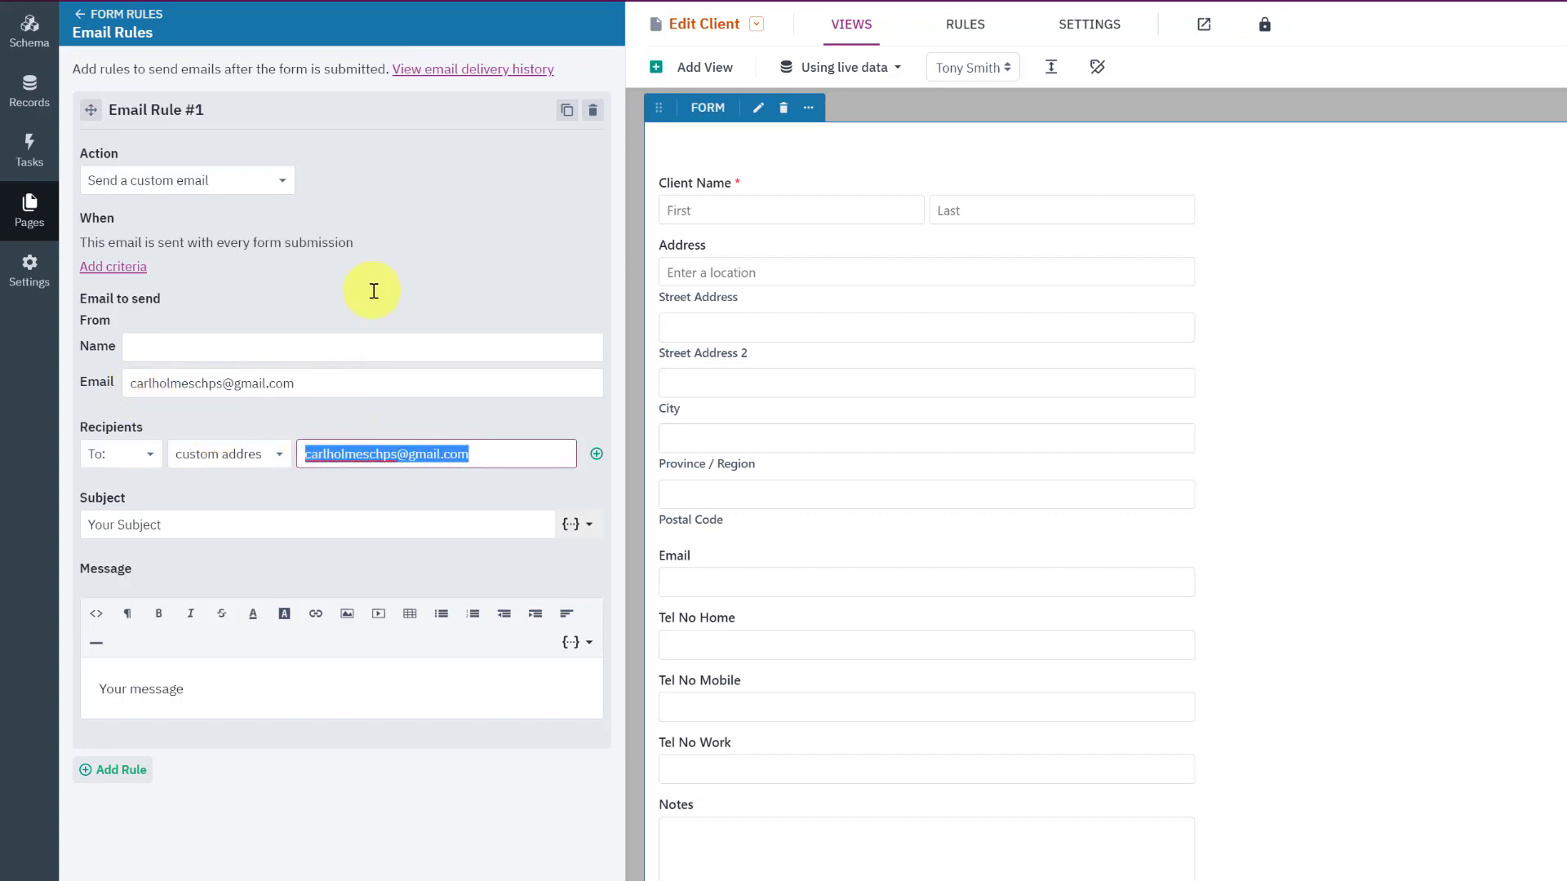
{"action": "key", "text": "ctrl+v"}
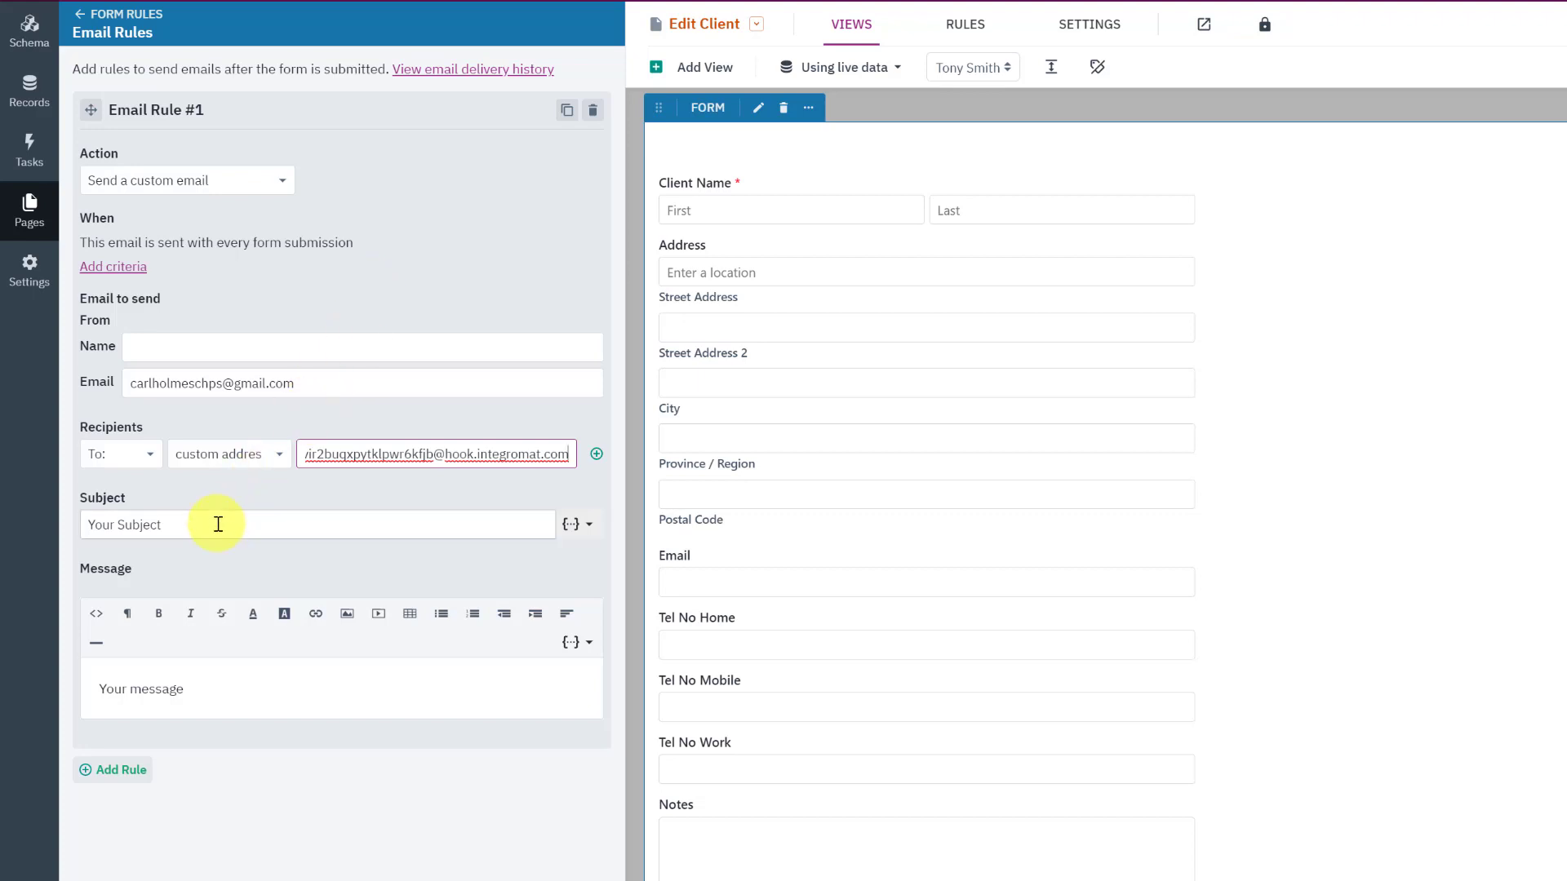
Step: Set the email rule's subject to only the {ID} field, removing the placeholder text
{"action": "left_click_drag", "start_coordinate": [189, 525], "coordinate": [52, 524]}
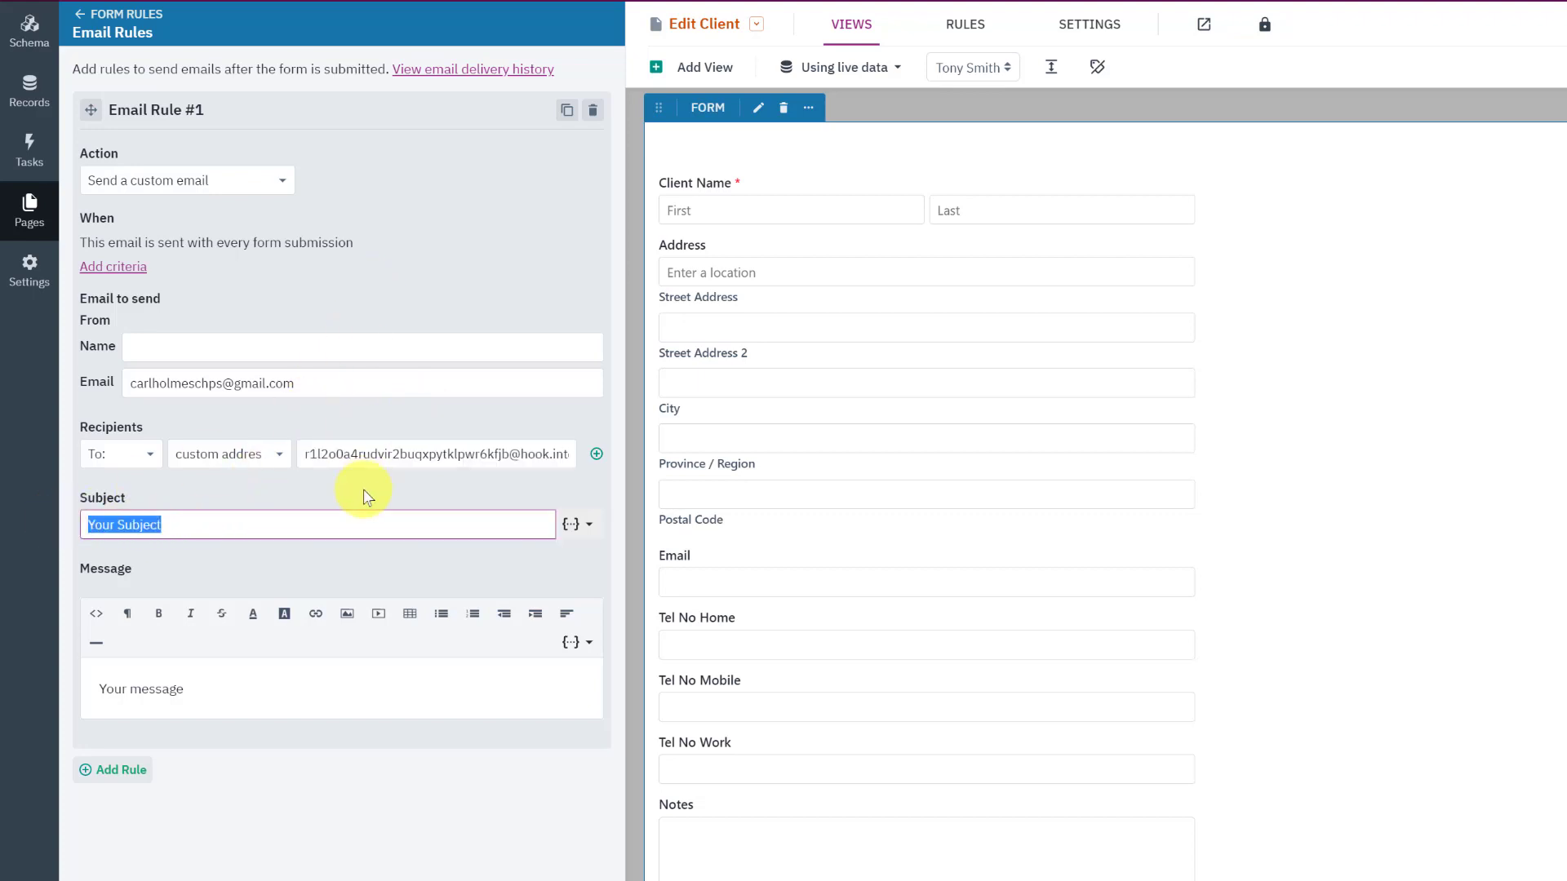
{"action": "left_click", "coordinate": [573, 527]}
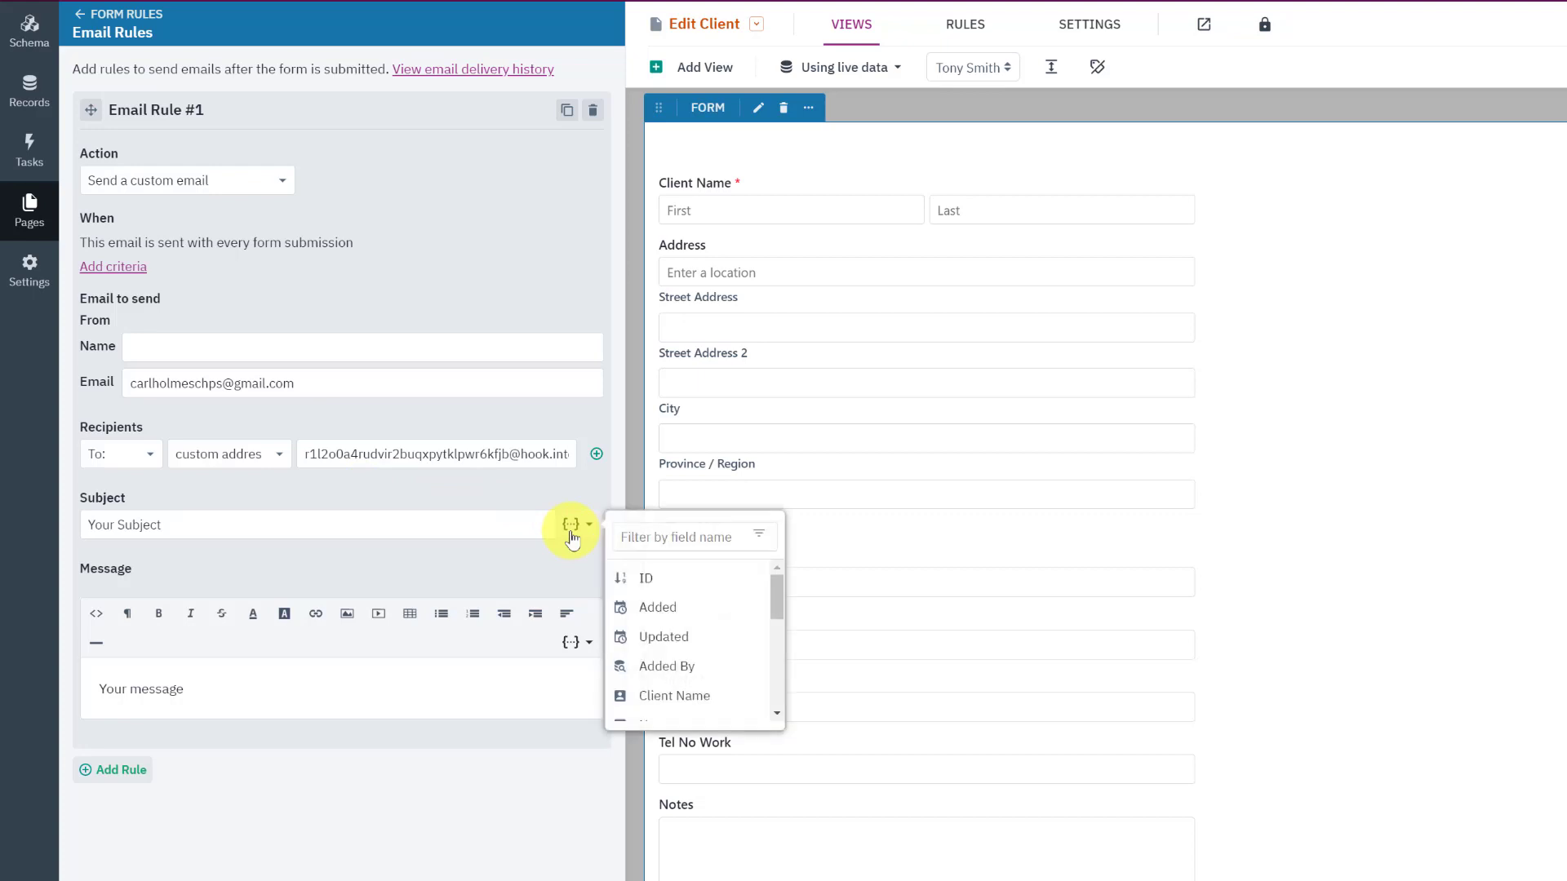
{"action": "left_click", "coordinate": [649, 579]}
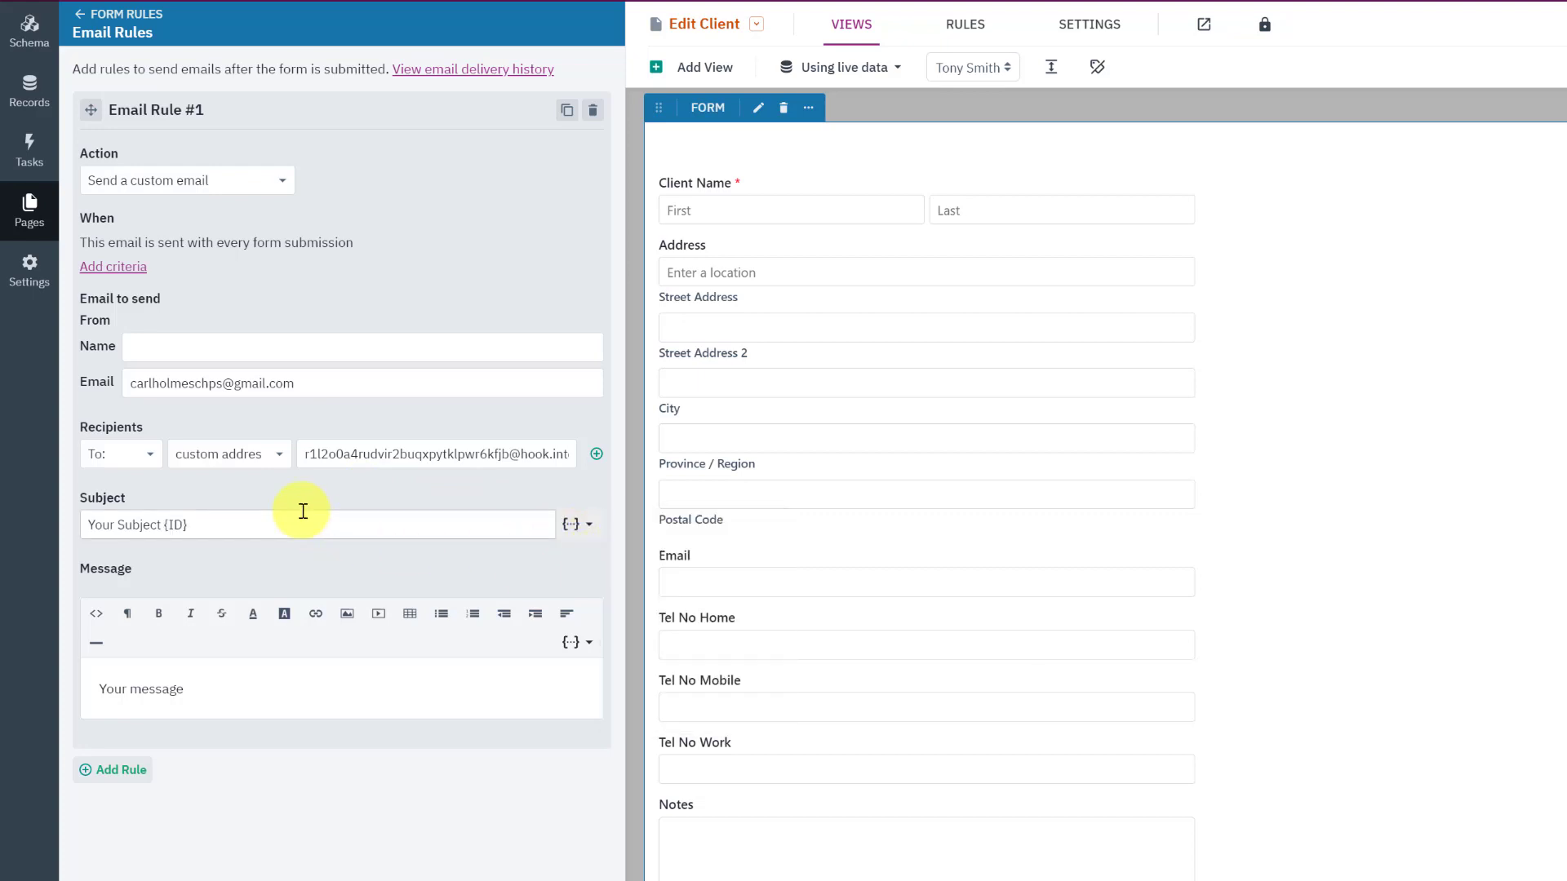
{"action": "left_click_drag", "start_coordinate": [162, 525], "coordinate": [35, 523]}
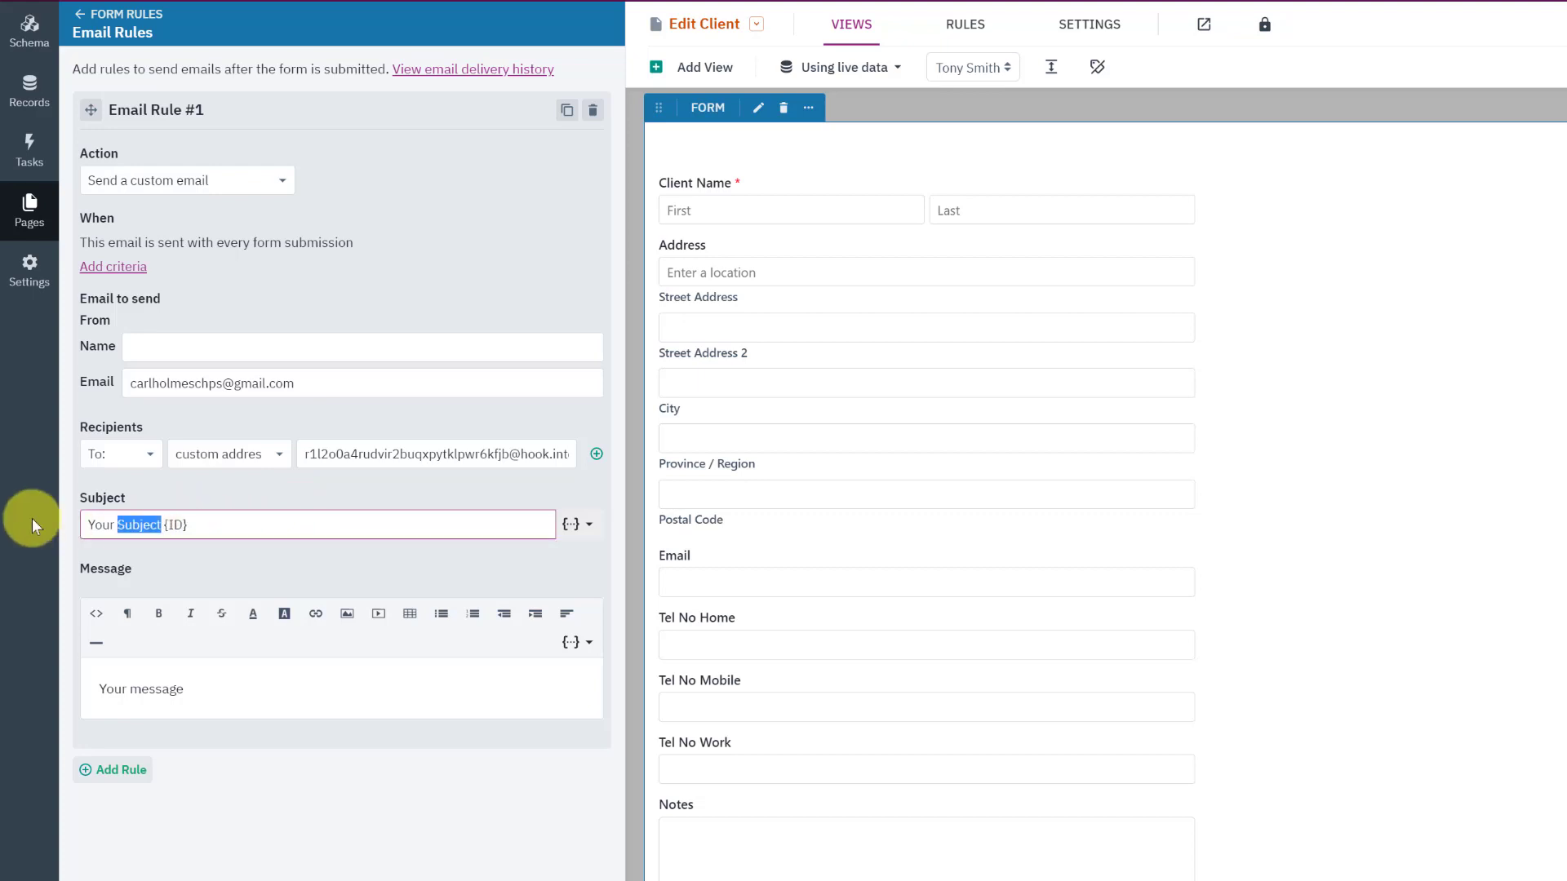
{"action": "key", "text": "BackSpace"}
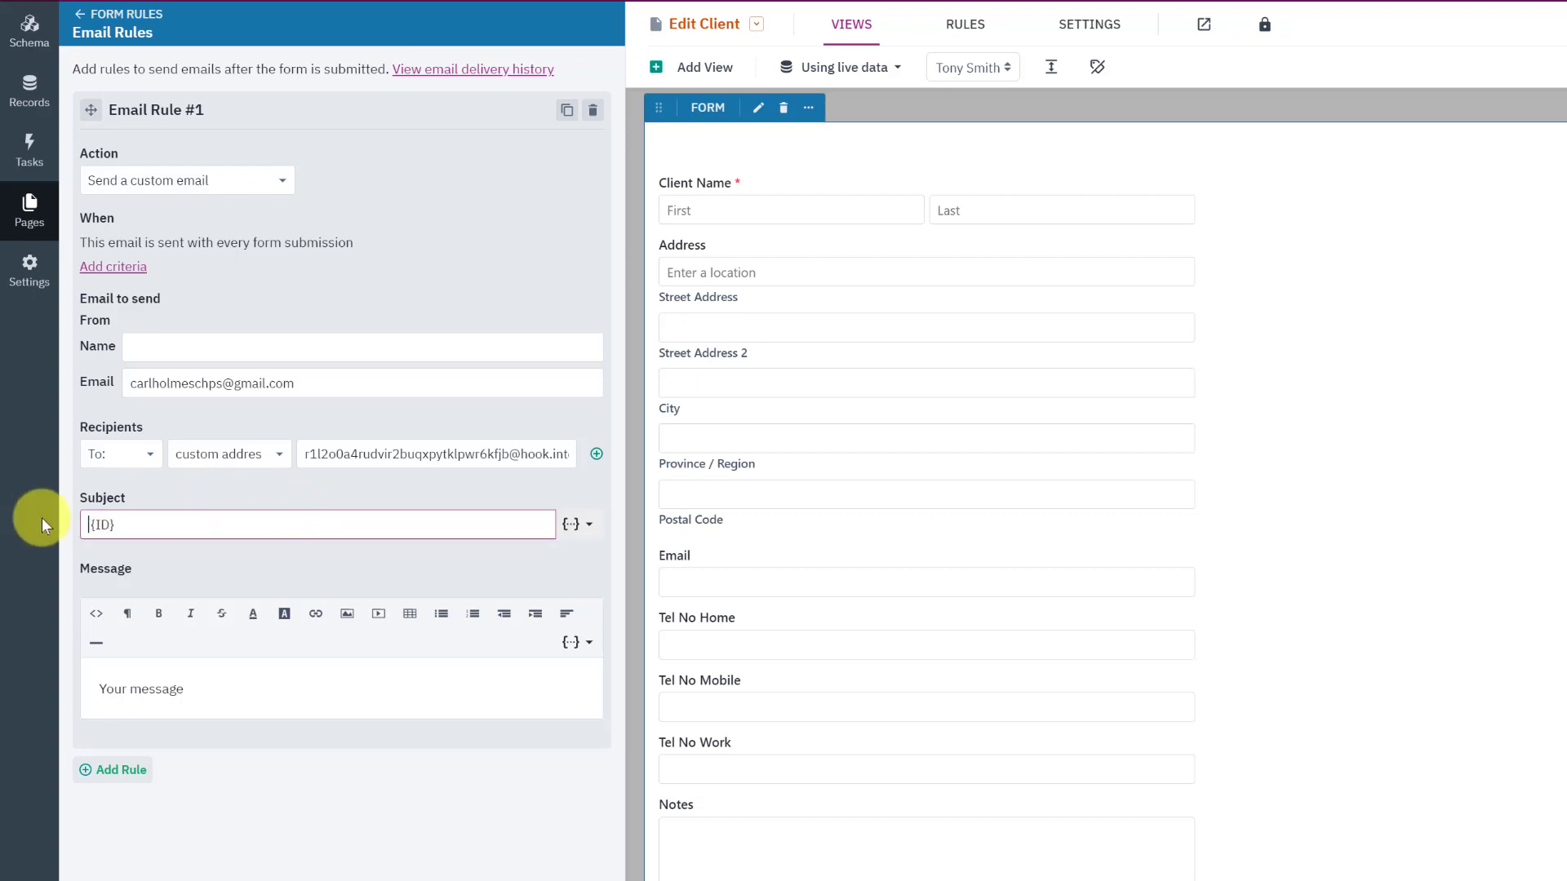
Step: Set the email rule's message to only the {RECORD ID} field, removing the placeholder text
{"action": "left_click", "coordinate": [234, 684]}
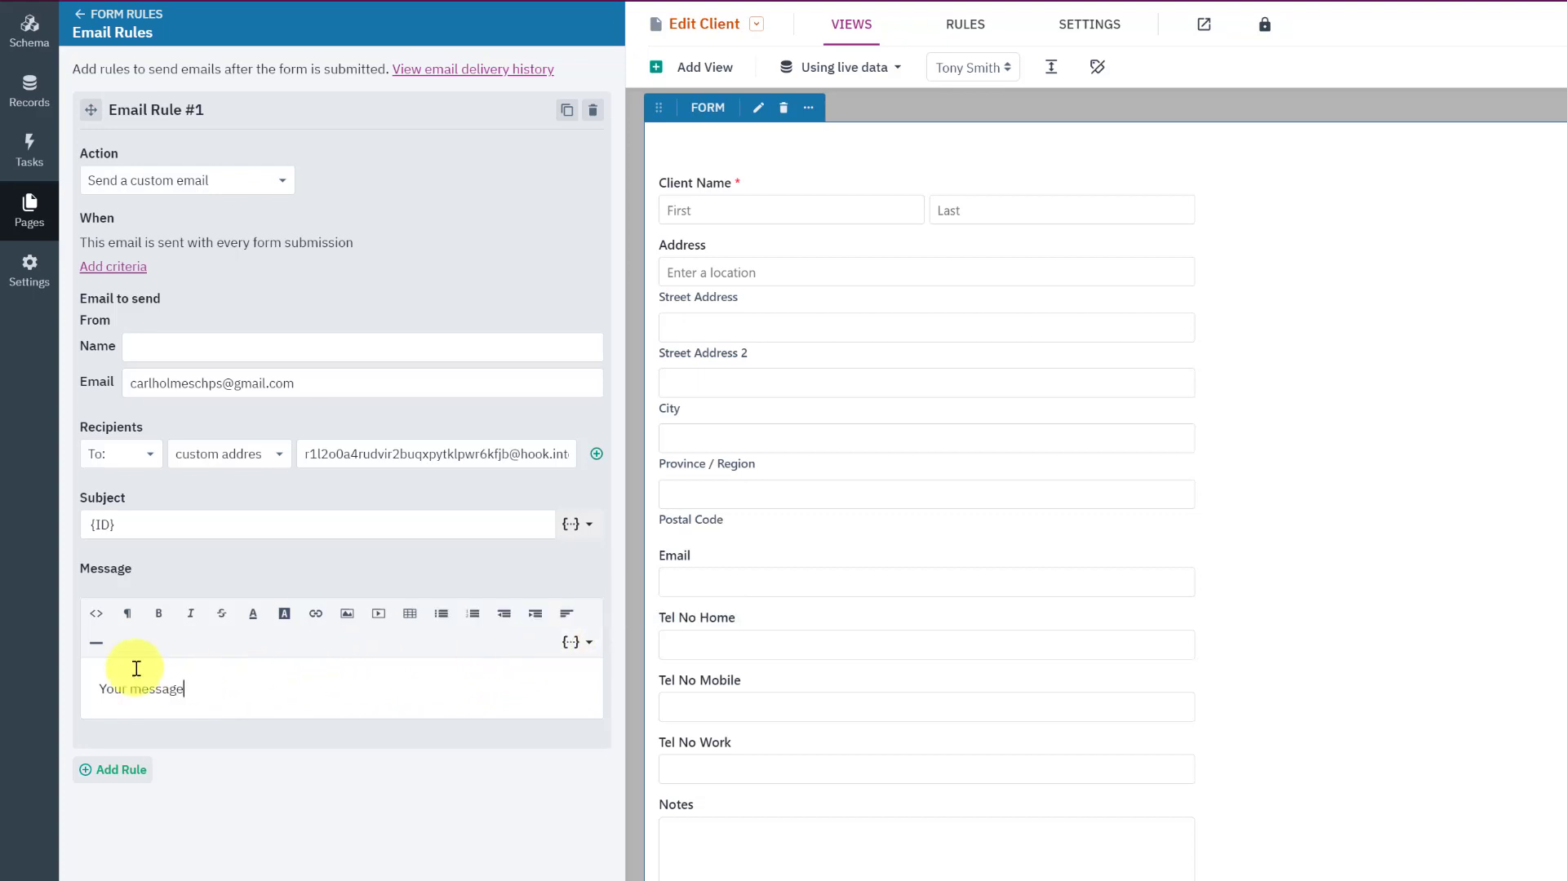
{"action": "left_click_drag", "start_coordinate": [240, 688], "coordinate": [98, 684]}
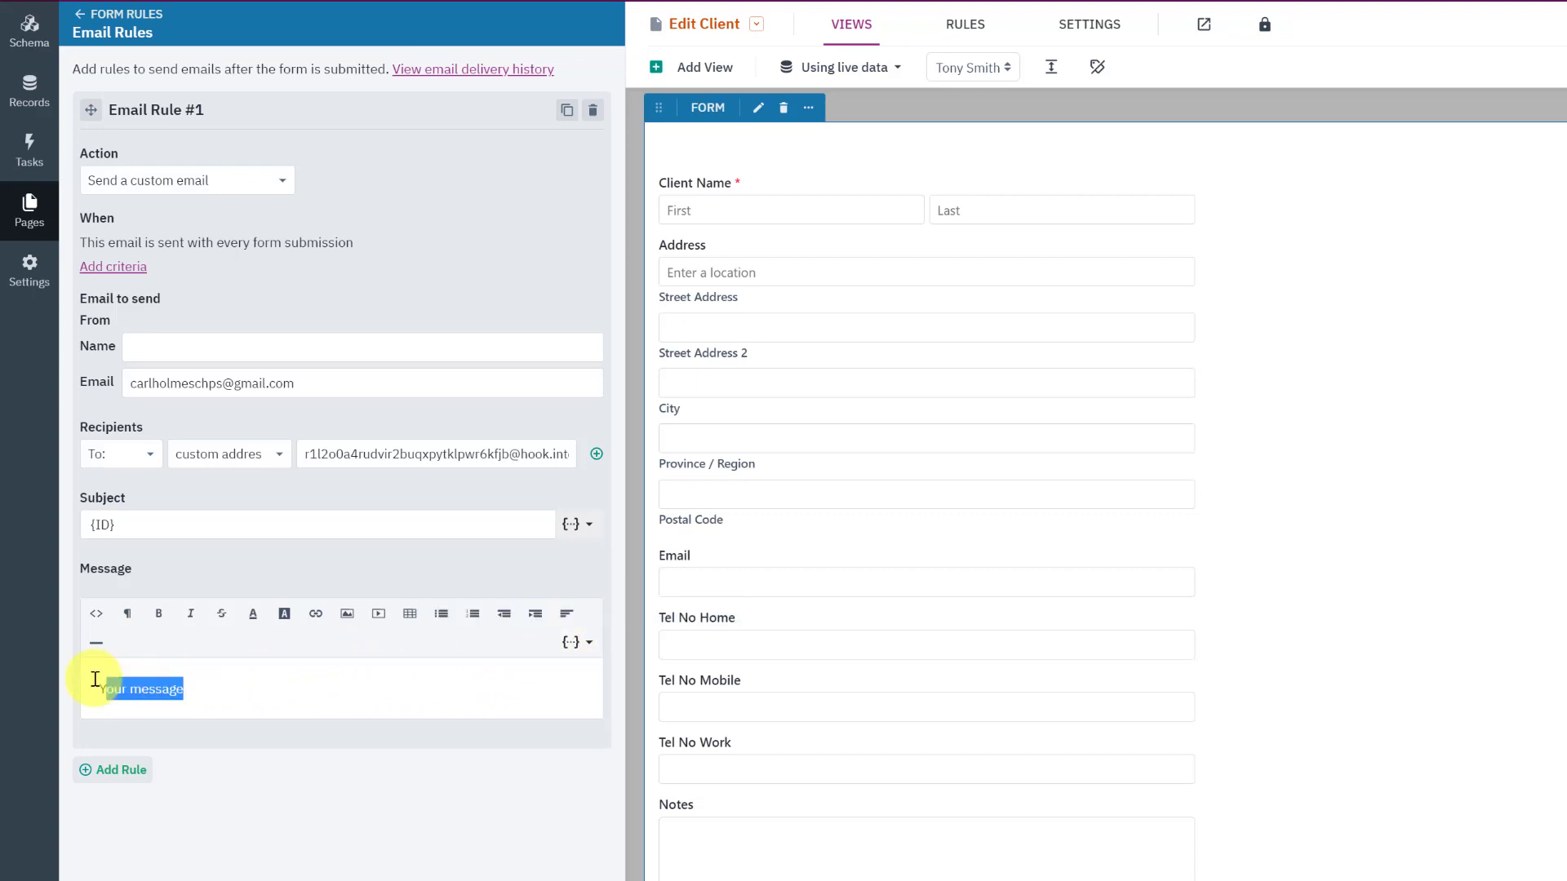
{"action": "left_click", "coordinate": [584, 642]}
{"action": "left_click", "coordinate": [635, 659]}
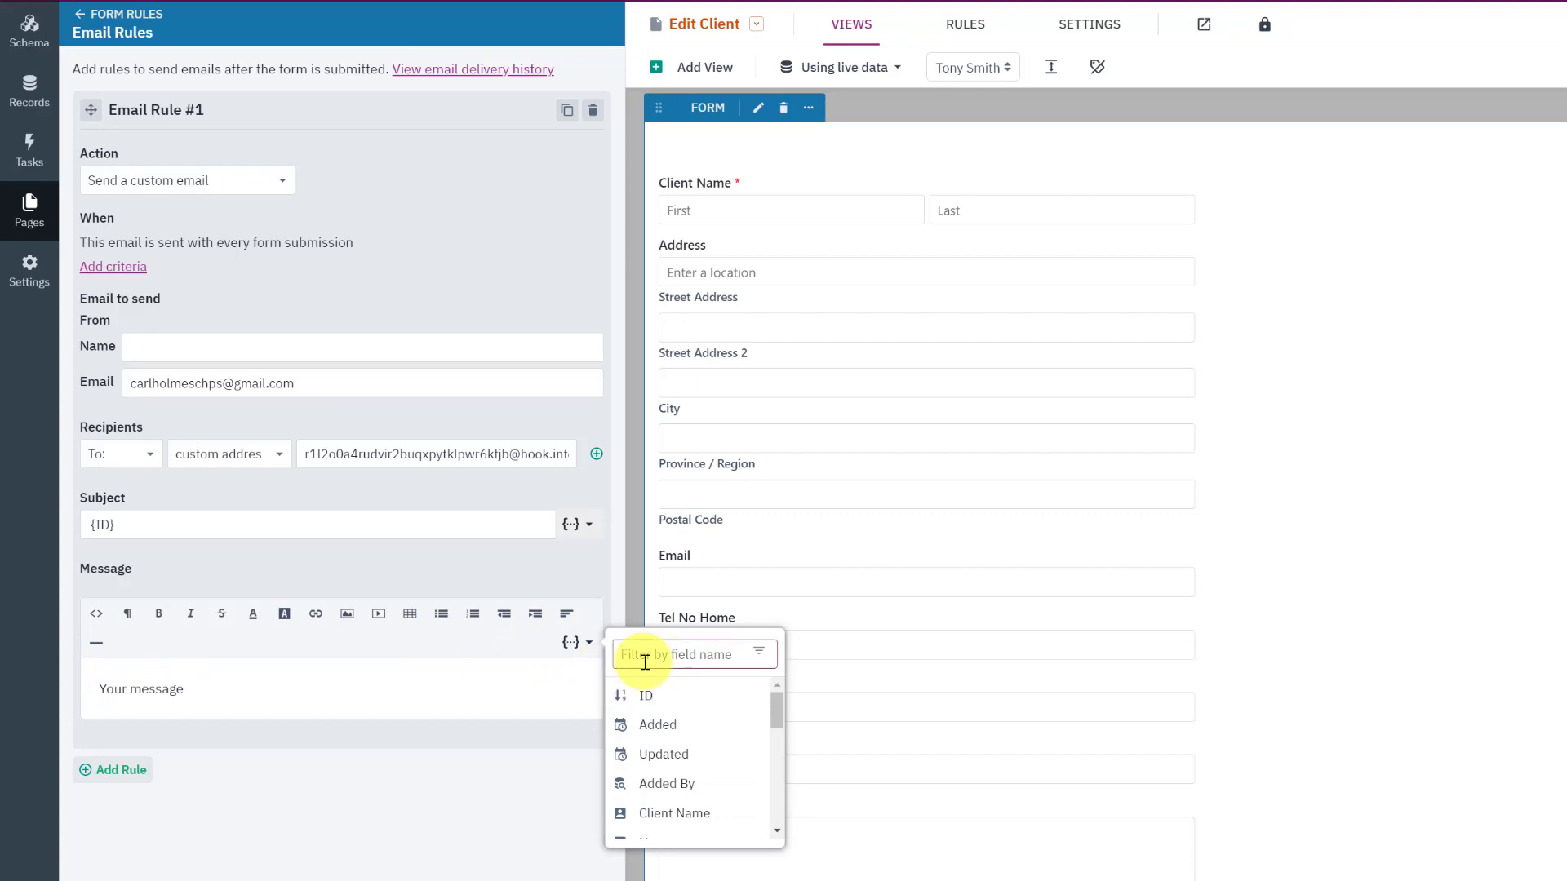
{"action": "type", "text": "record"}
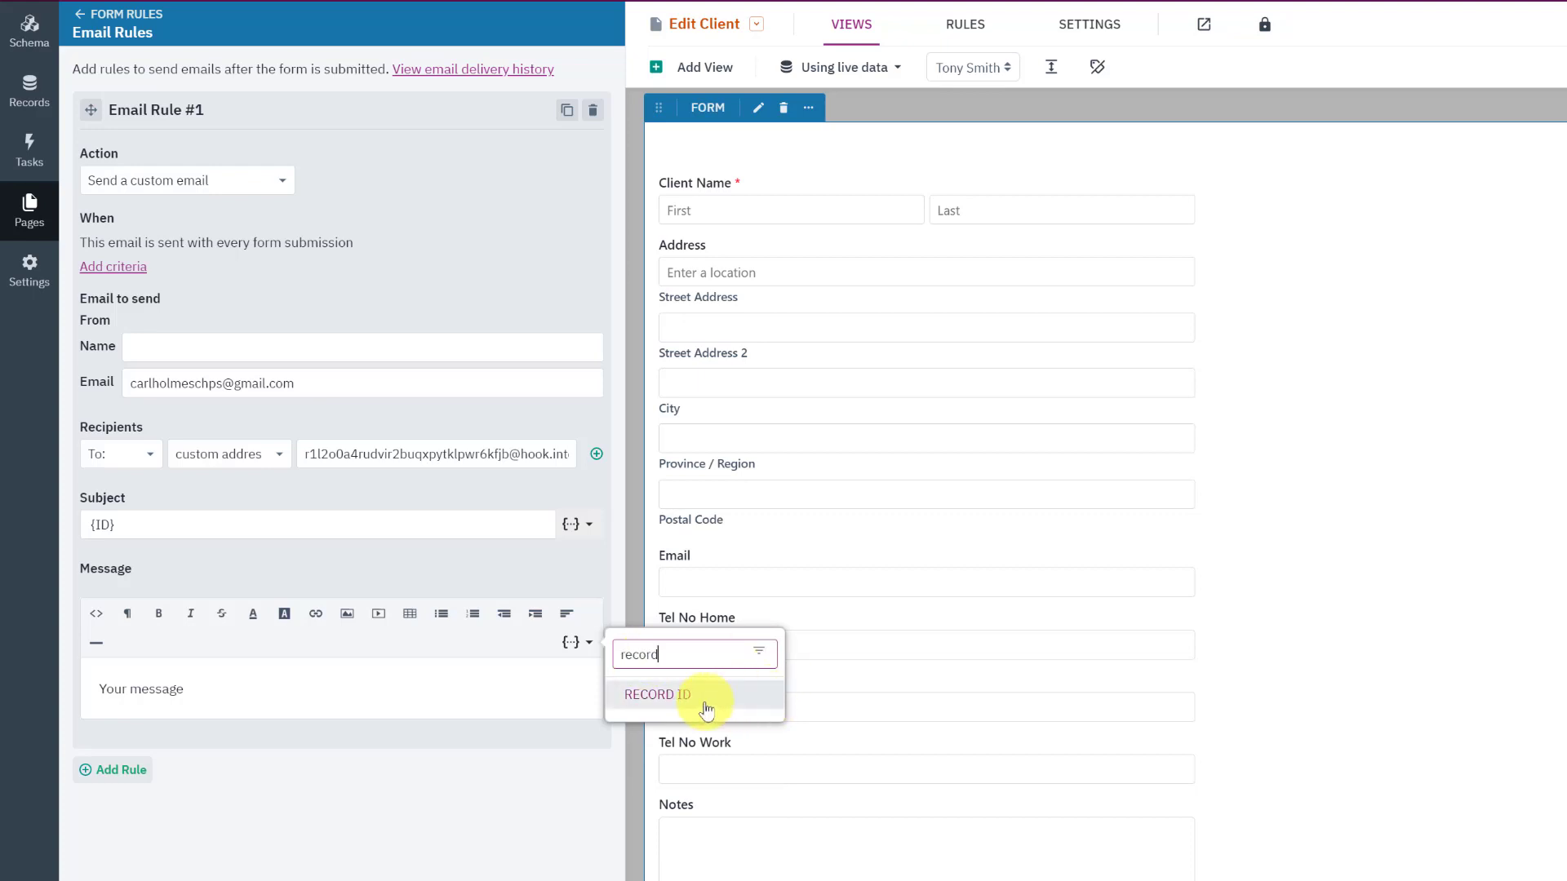
{"action": "left_click", "coordinate": [731, 694]}
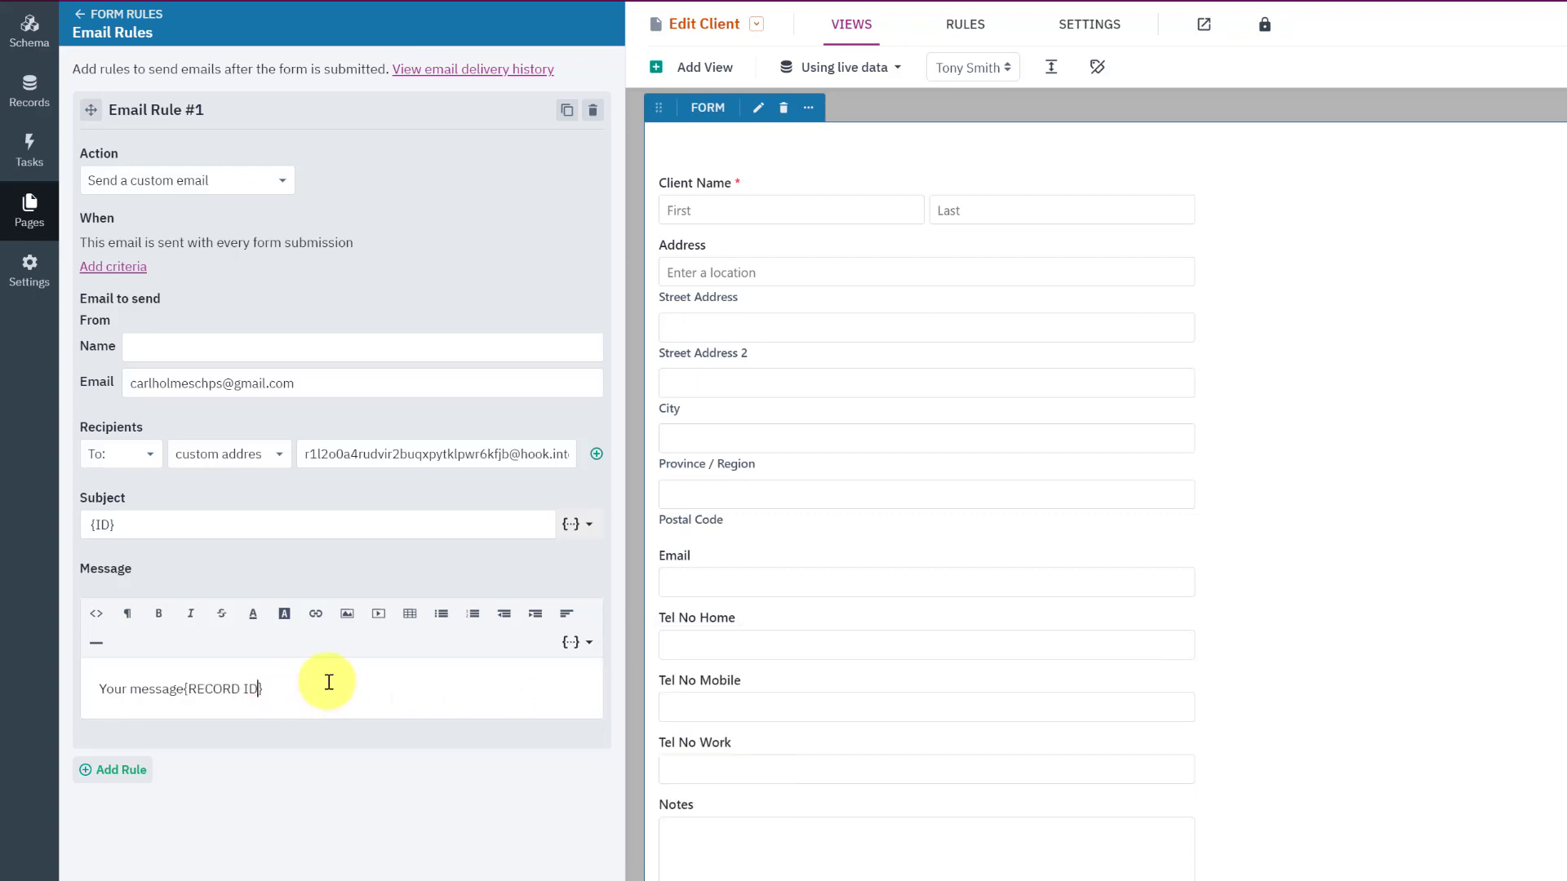
{"action": "key", "text": "BackSpace"}
{"action": "key", "text": "BackSpace"}
{"action": "key", "text": "BackSpace"}
{"action": "key", "text": "BackSpace"}
{"action": "key", "text": "BackSpace"}
{"action": "key", "text": "BackSpace"}
{"action": "key", "text": "BackSpace"}
{"action": "key", "text": "BackSpace"}
{"action": "key", "text": "BackSpace"}
{"action": "key", "text": "BackSpace"}
{"action": "key", "text": "BackSpace"}
{"action": "key", "text": "BackSpace"}
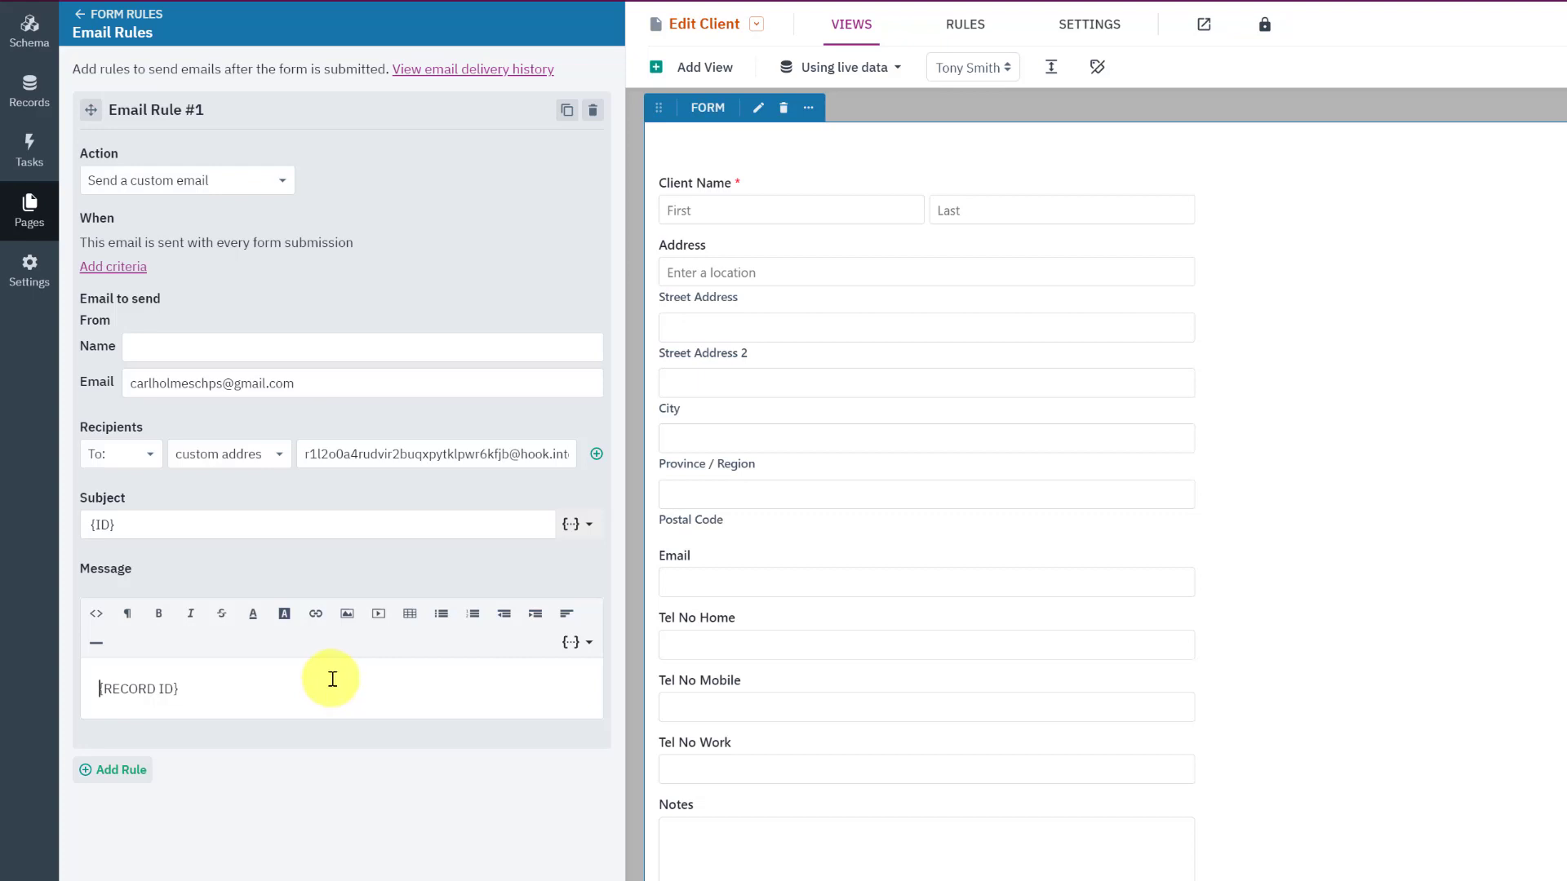
{"action": "left_click_drag", "start_coordinate": [363, 460], "coordinate": [542, 462]}
{"action": "left_click_drag", "start_coordinate": [196, 695], "coordinate": [96, 699]}
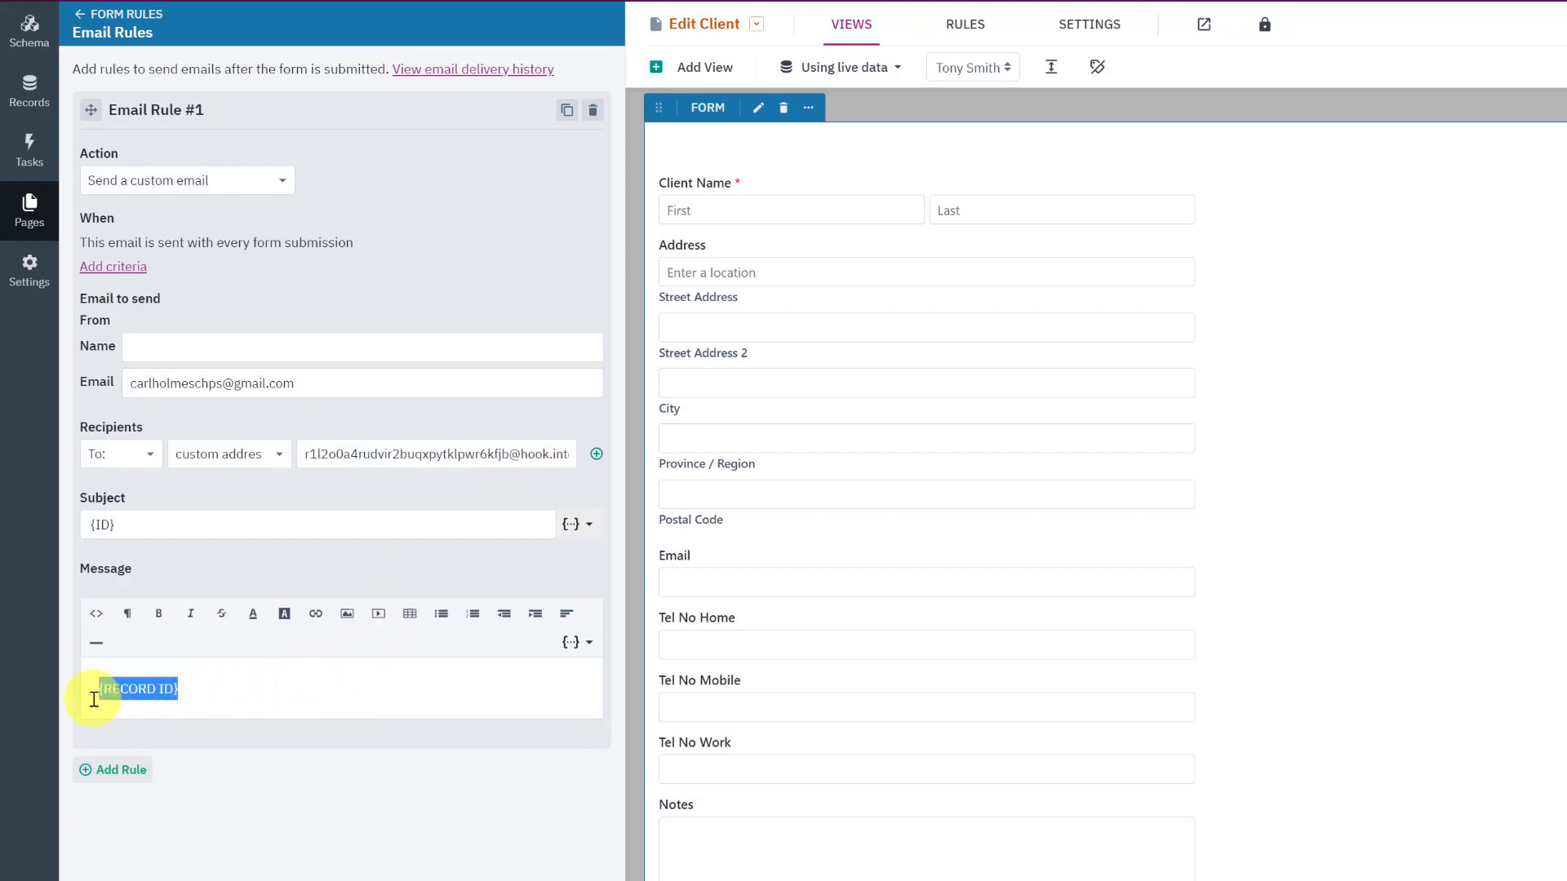
Step: Examine the HTML source of the email rule's message around the {RECORD ID} field
{"action": "left_click", "coordinate": [97, 617]}
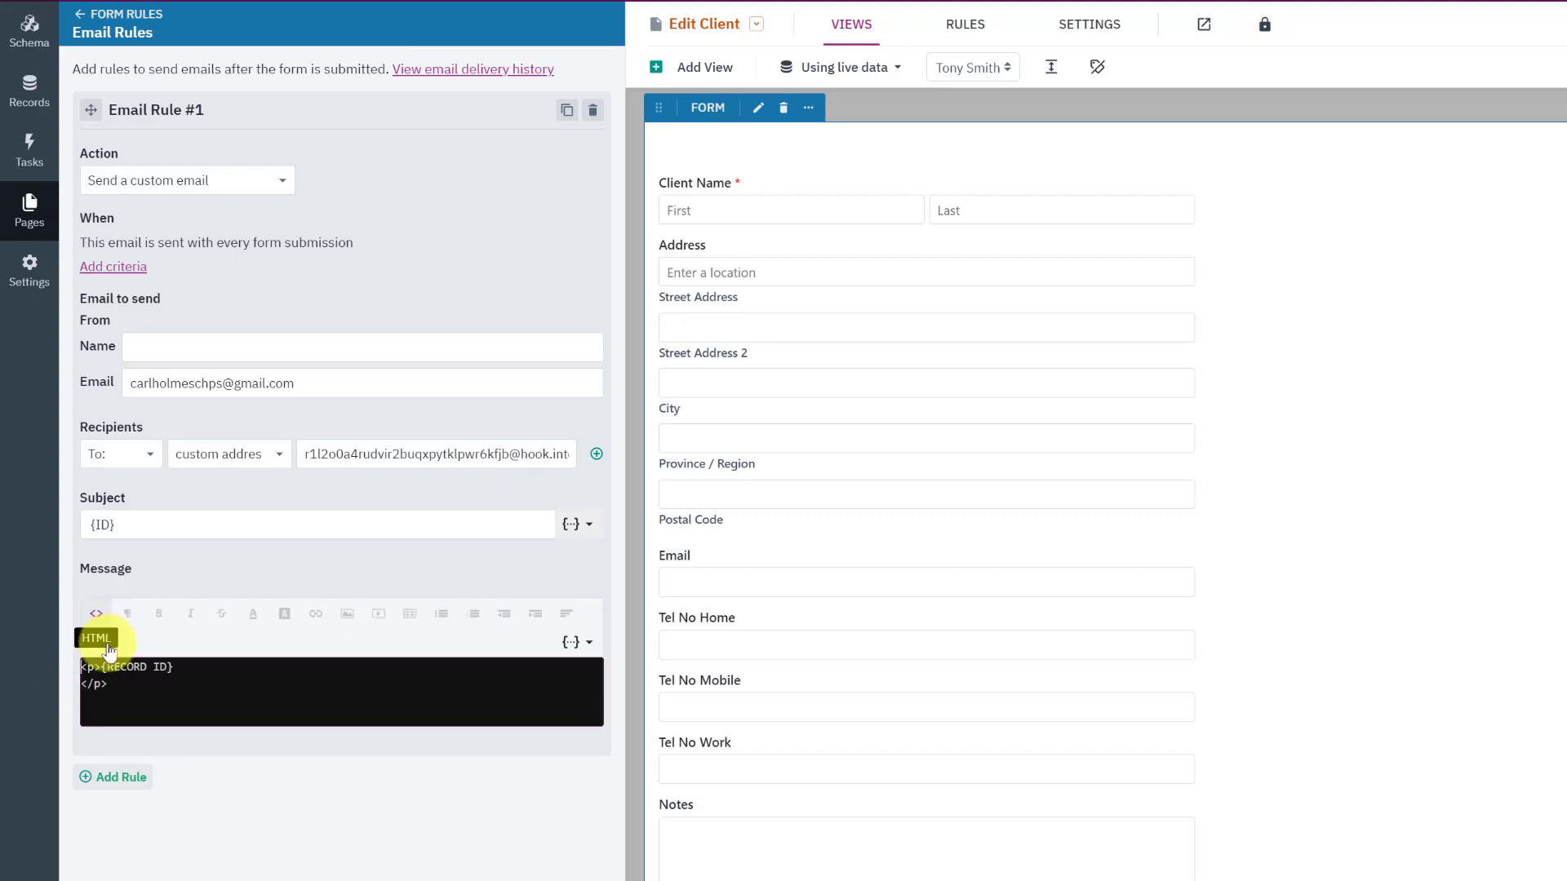
{"action": "left_click_drag", "start_coordinate": [162, 692], "coordinate": [71, 676]}
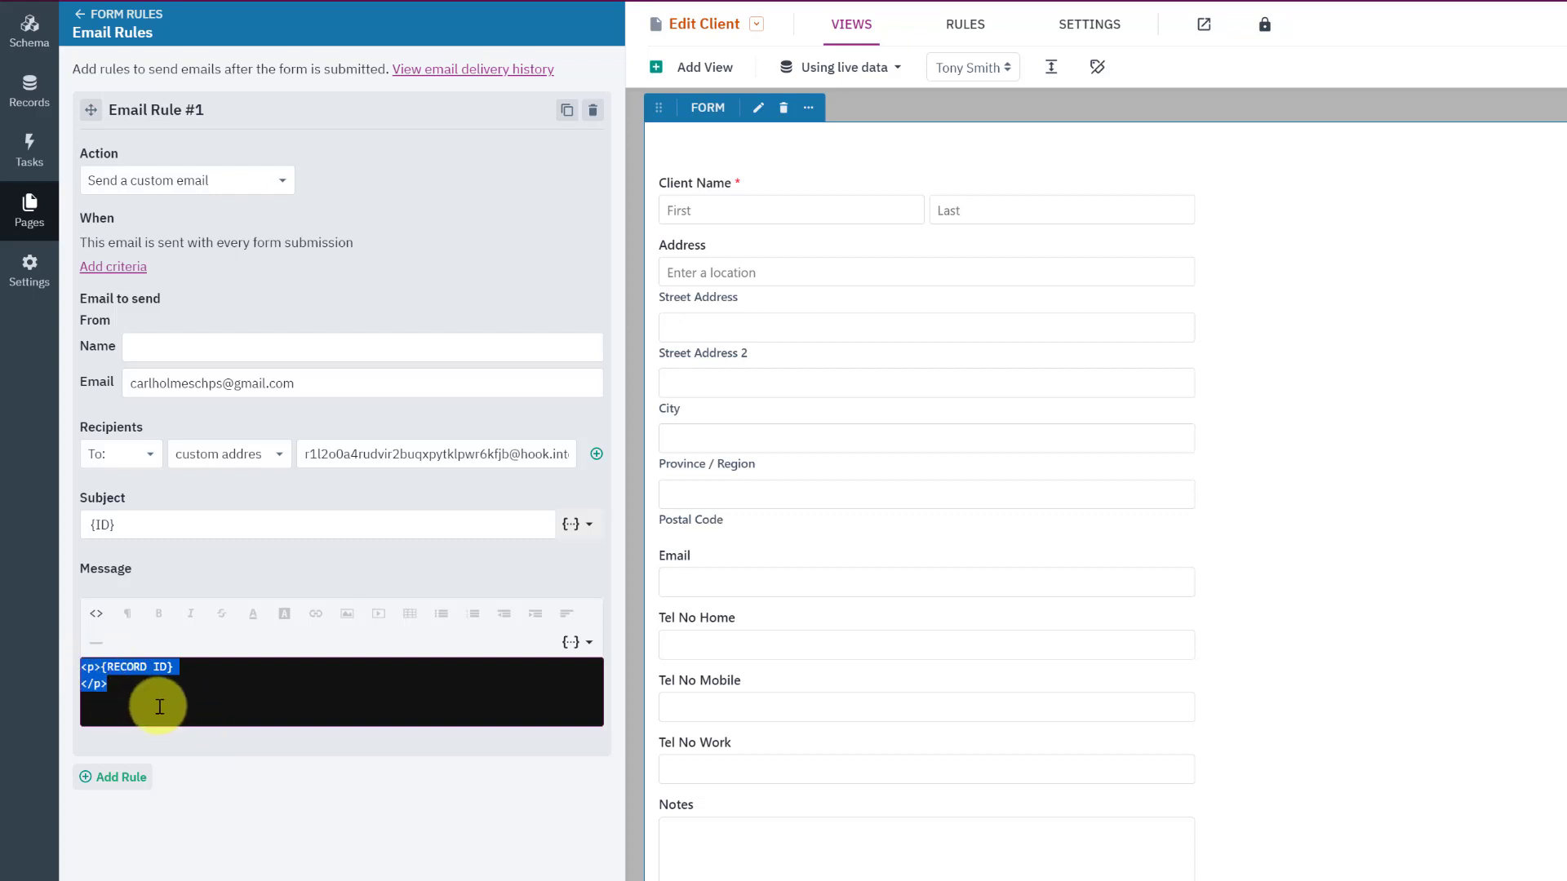
{"action": "left_click", "coordinate": [91, 666]}
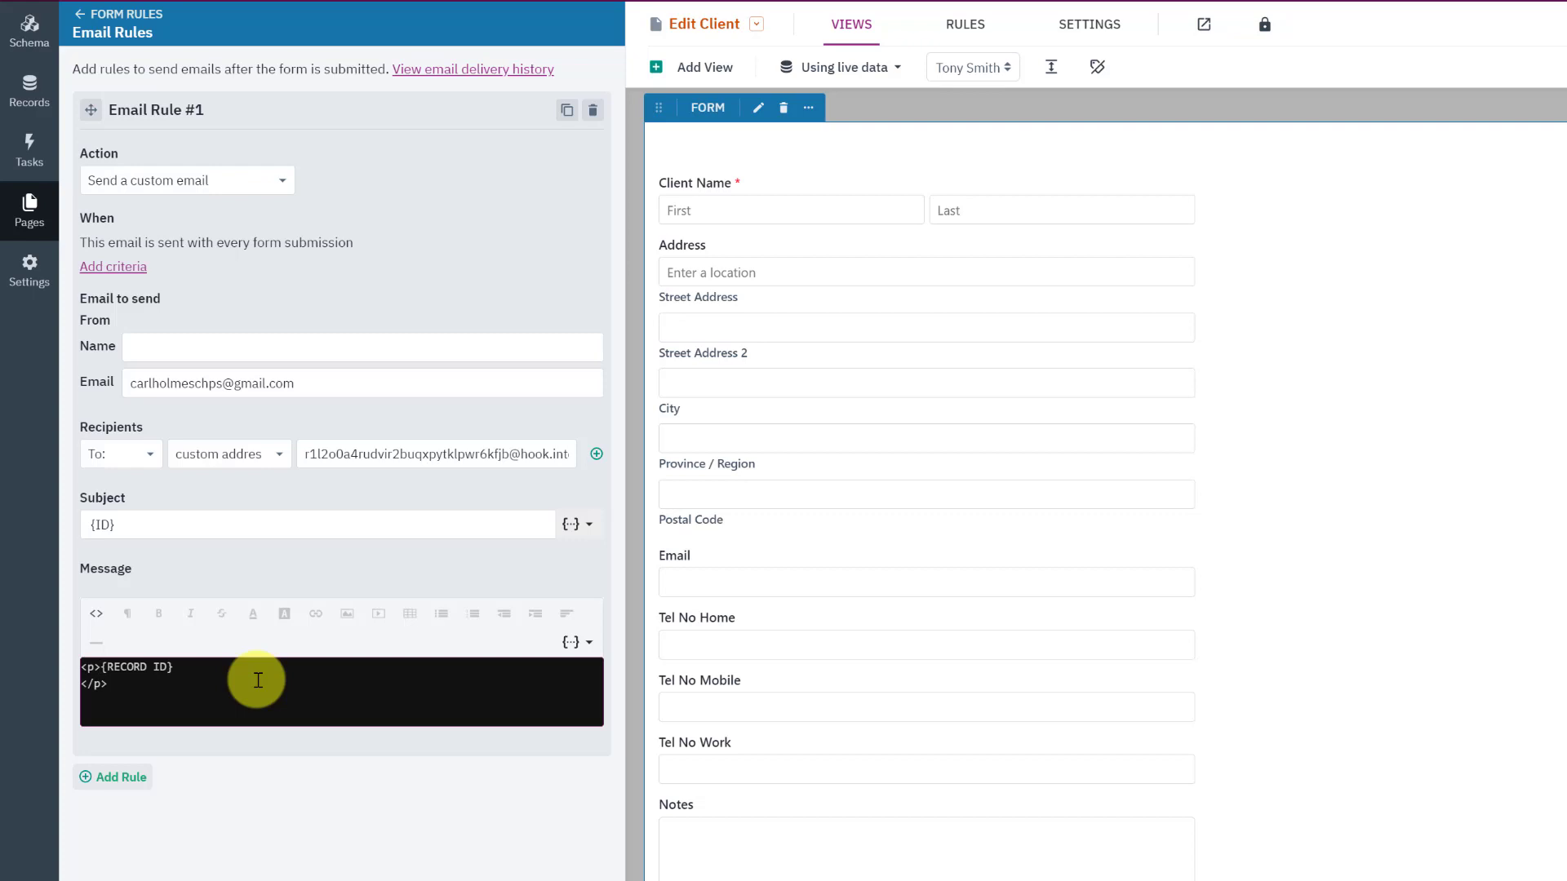
{"action": "left_click_drag", "start_coordinate": [174, 666], "coordinate": [103, 666]}
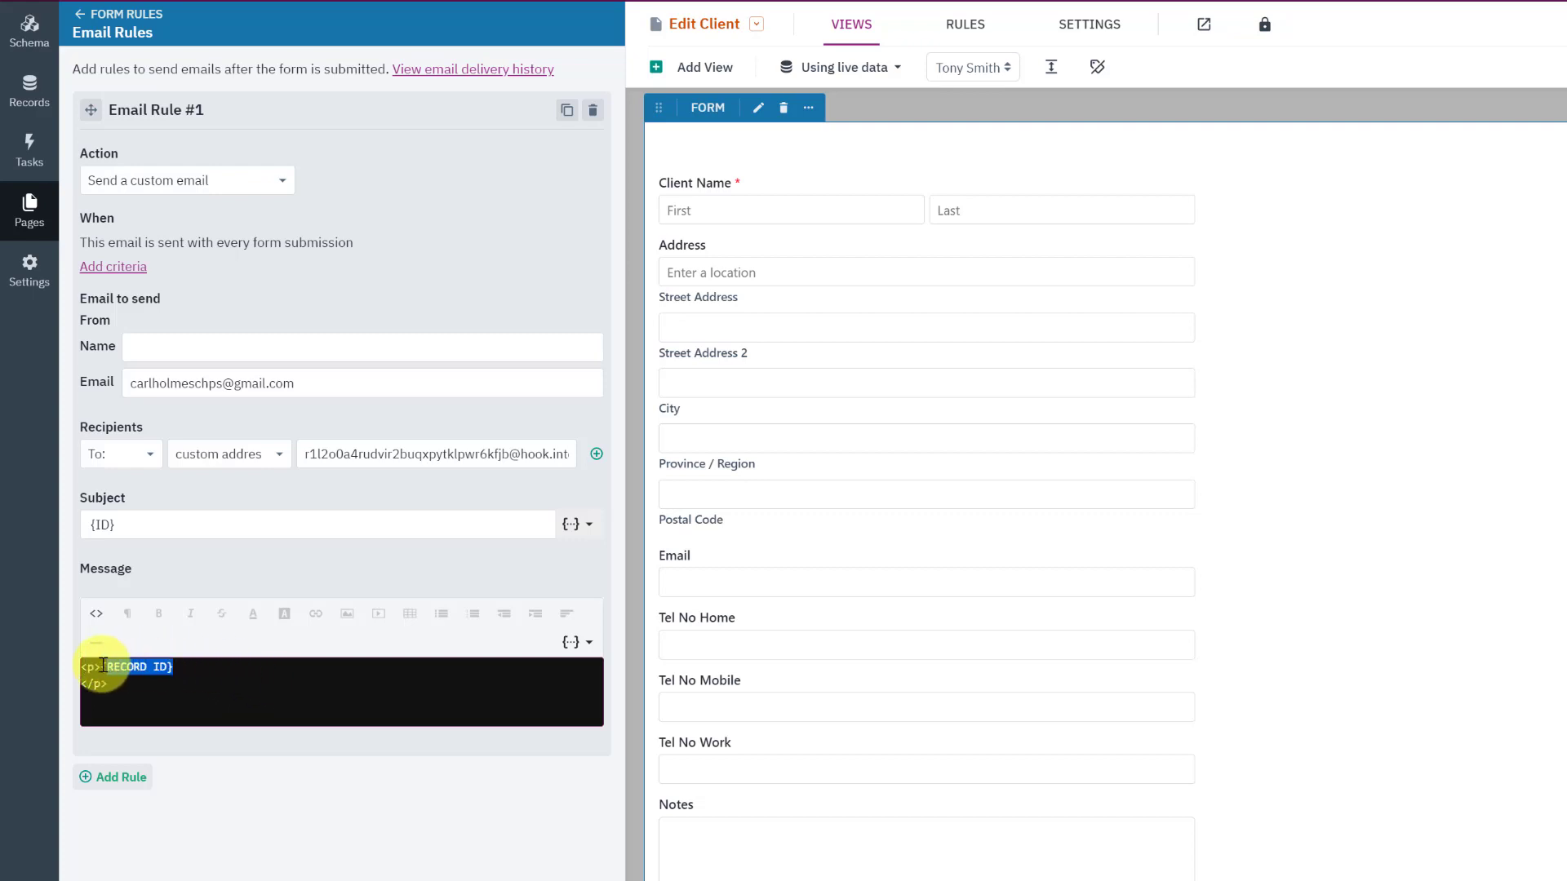
{"action": "left_click_drag", "start_coordinate": [182, 703], "coordinate": [78, 674]}
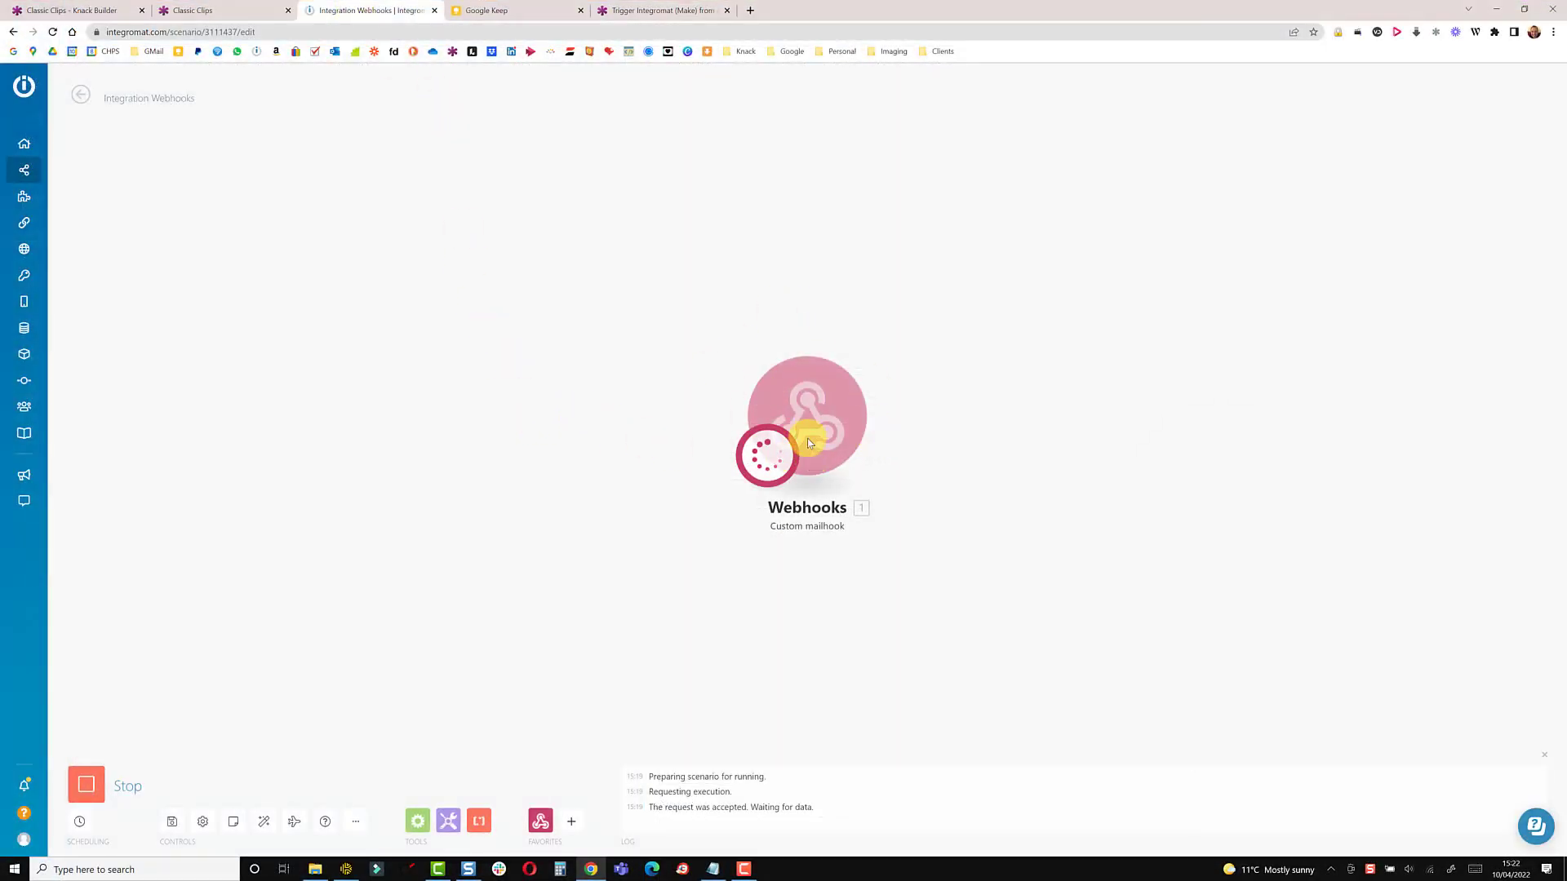
Step: Return to the Knack builder, switch the email message back from HTML source to formatted text and save the email rule
{"action": "left_click", "coordinate": [103, 11]}
{"action": "left_click", "coordinate": [64, 499]}
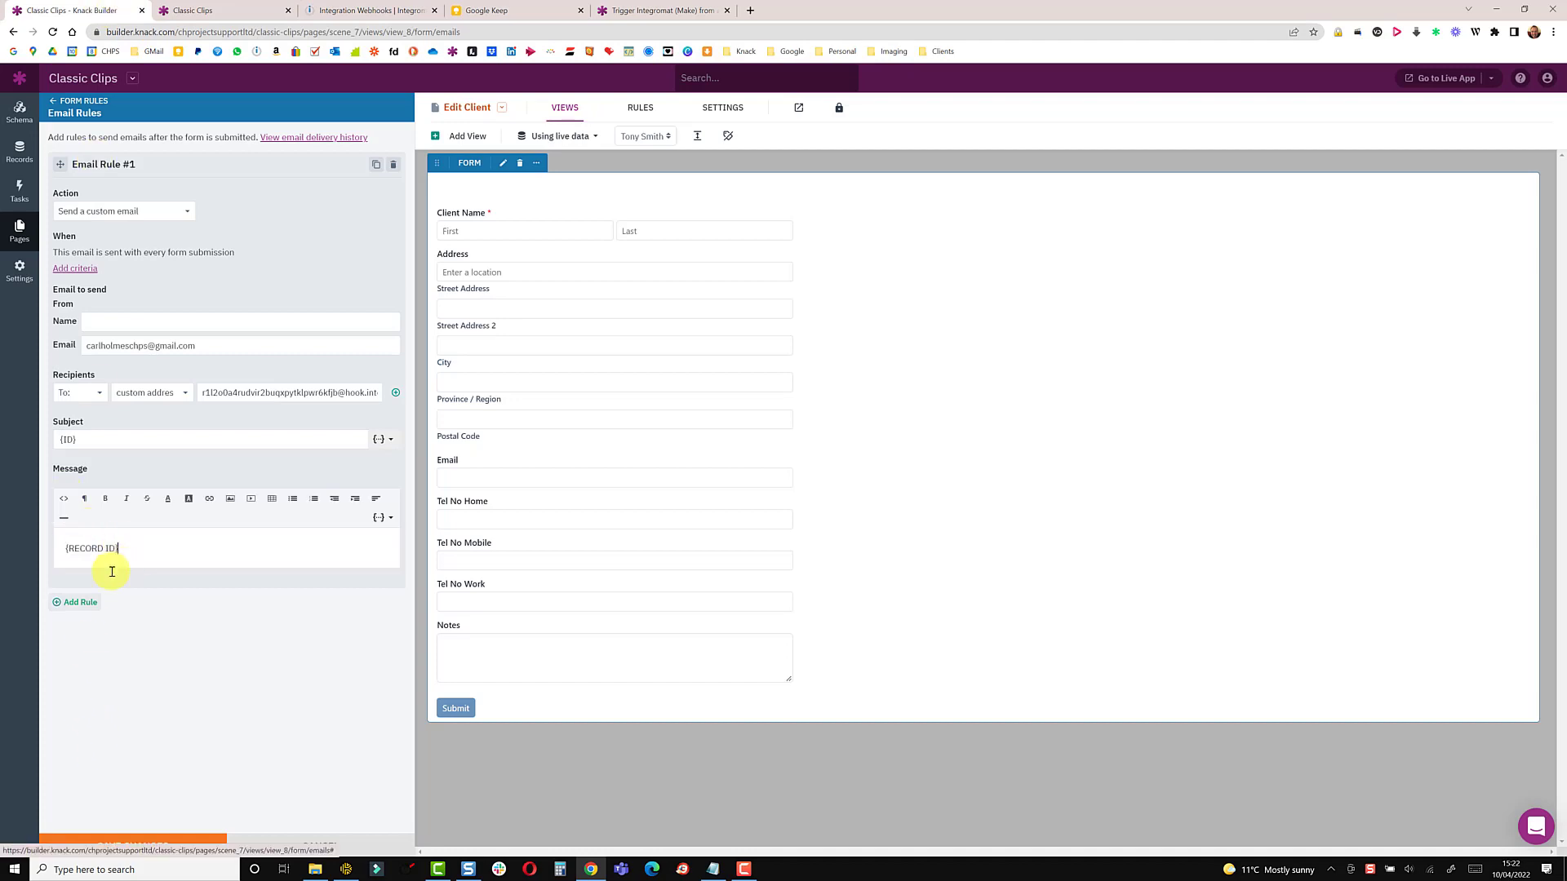
{"action": "left_click_drag", "start_coordinate": [119, 548], "coordinate": [50, 545]}
{"action": "left_click", "coordinate": [174, 839]}
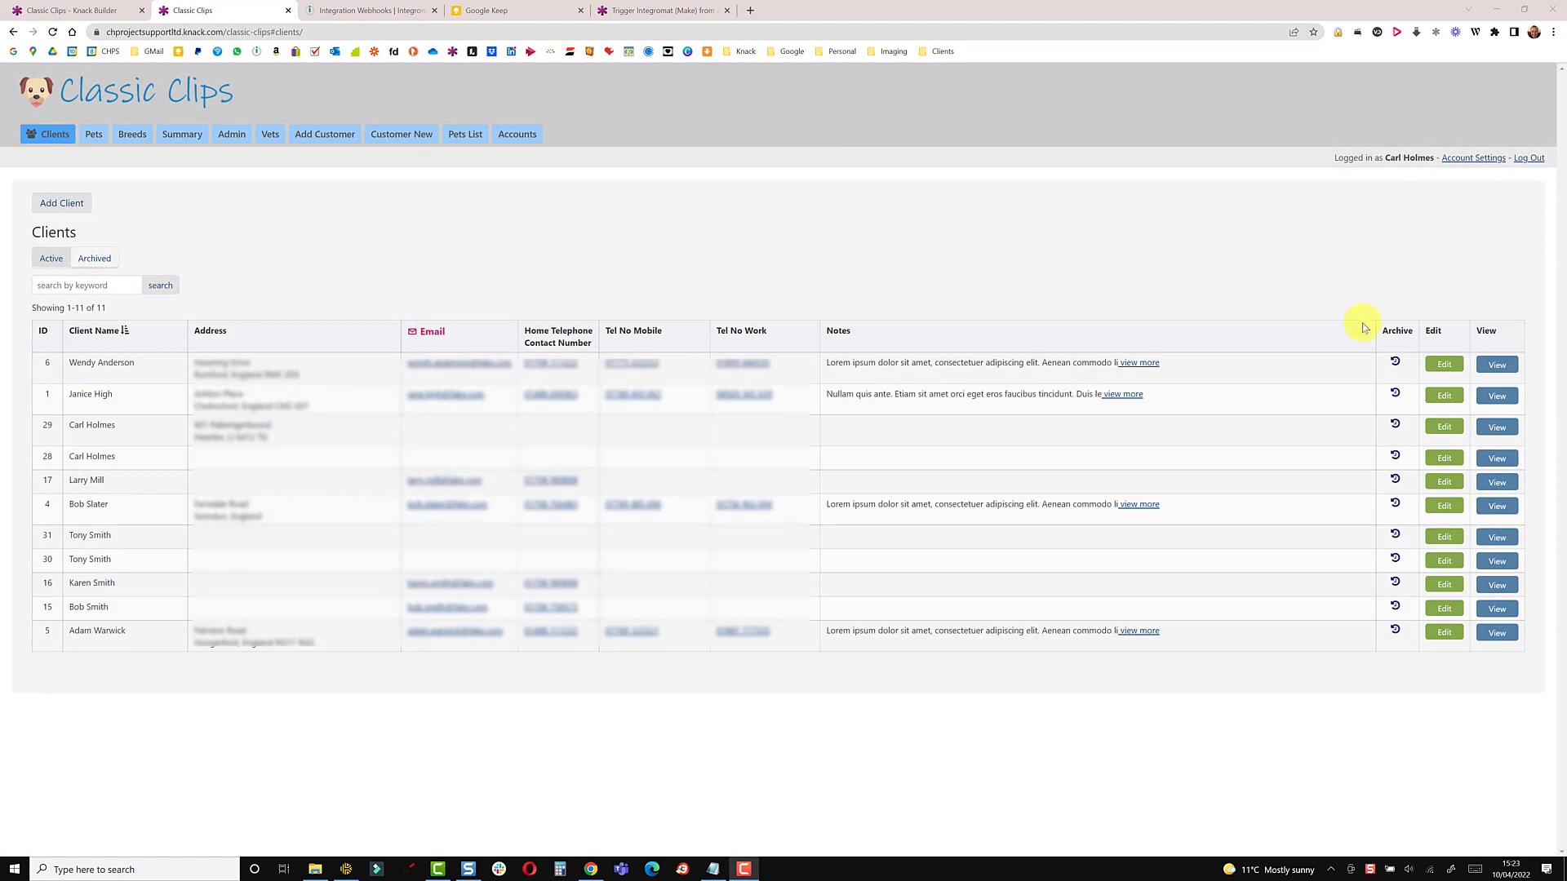
Step: In the live Classic Clips app, submit the Edit Client form for the first listed client, and return to the Integromat scenario
{"action": "left_click", "coordinate": [1444, 364]}
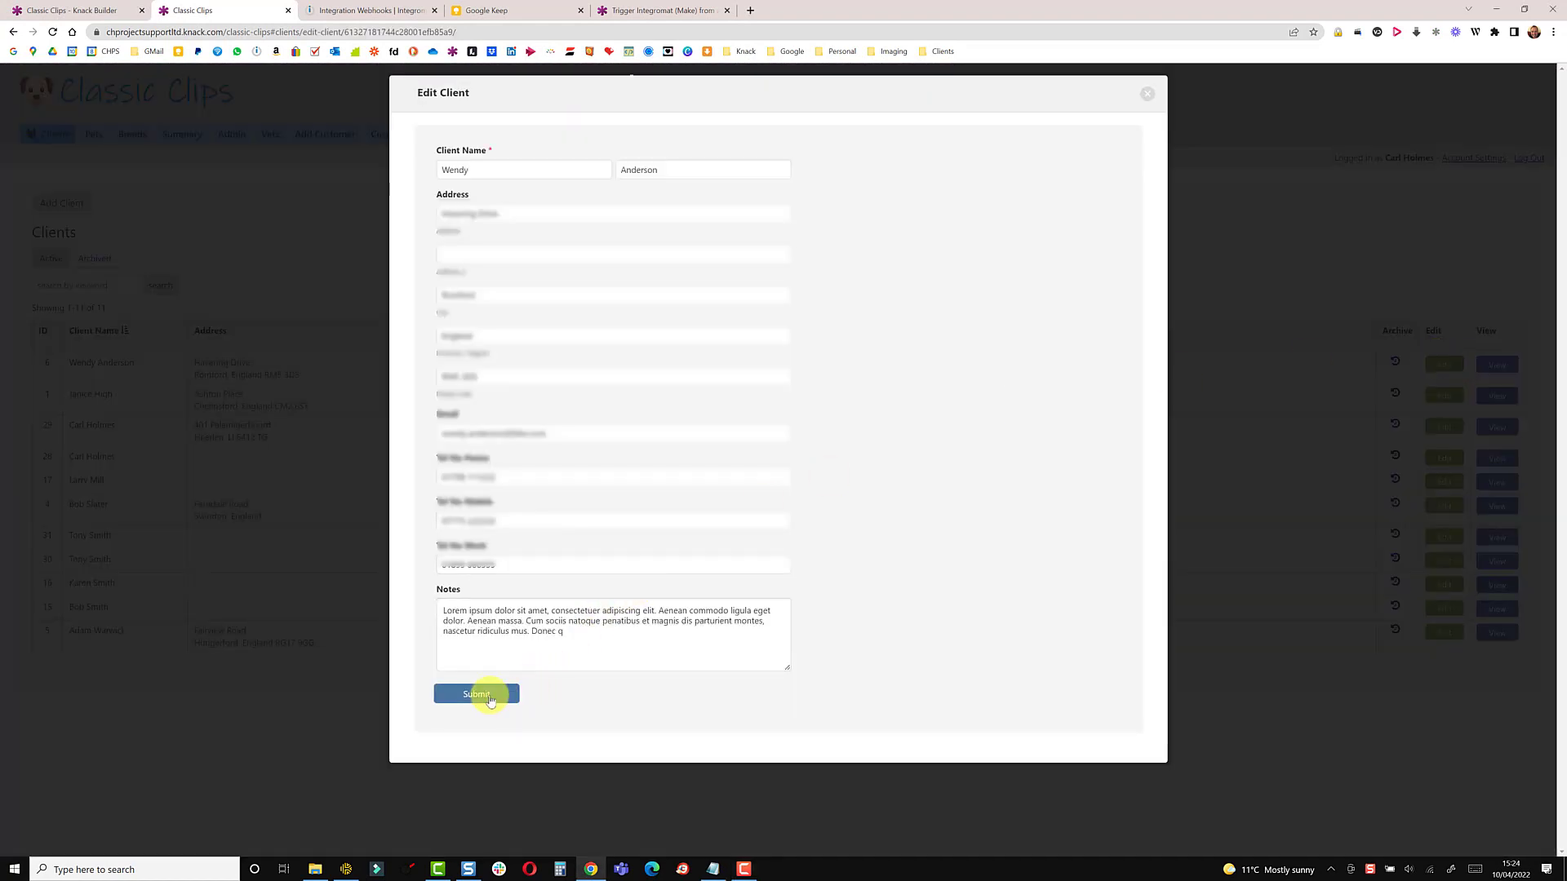
{"action": "left_click", "coordinate": [490, 699]}
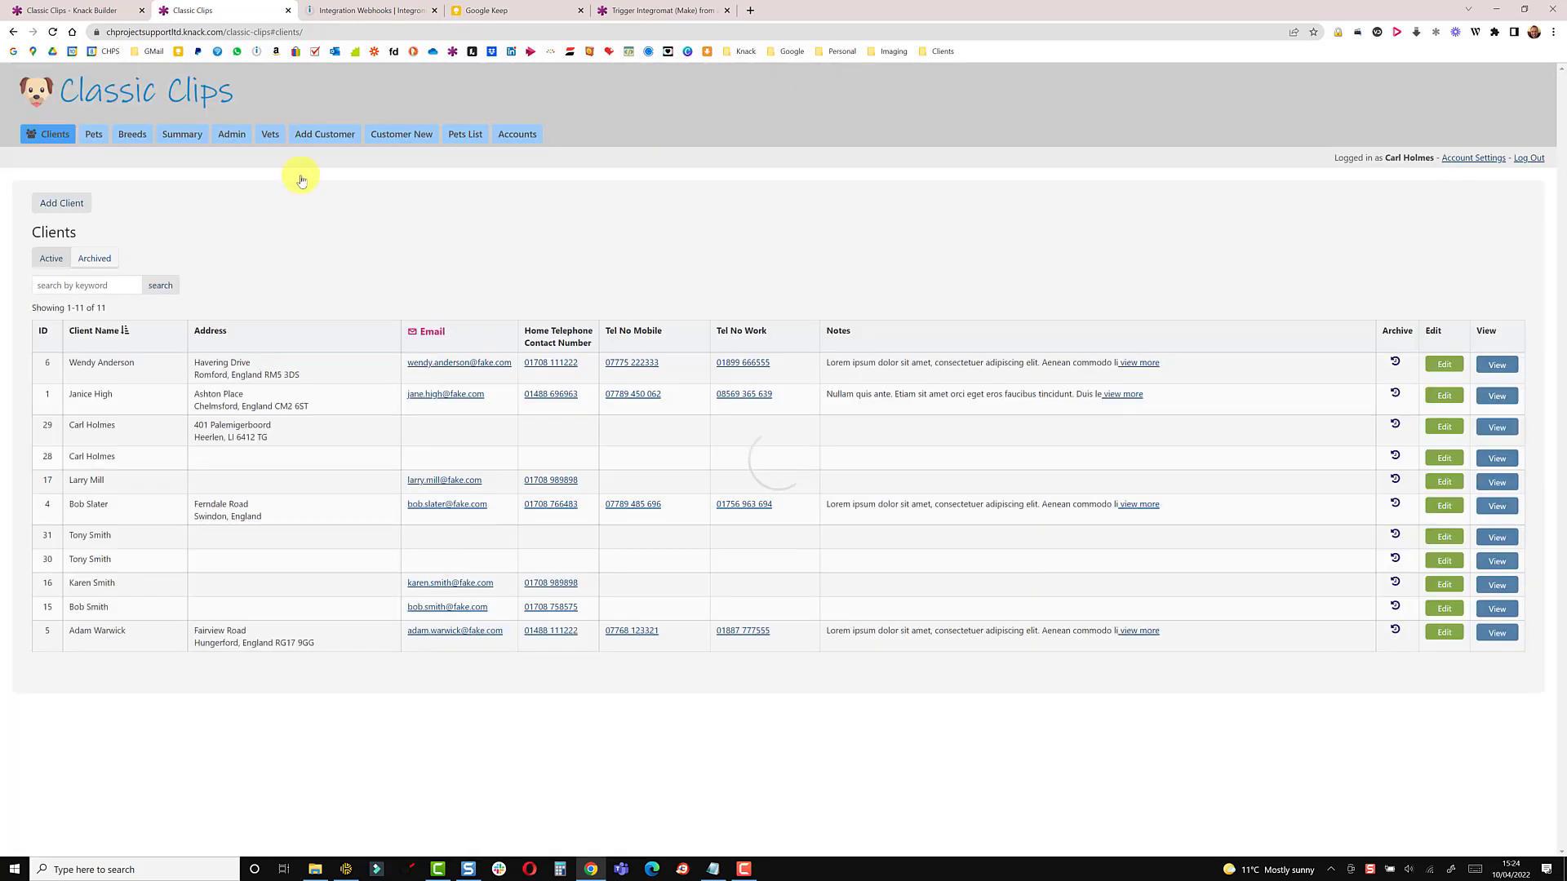
{"action": "left_click", "coordinate": [351, 11]}
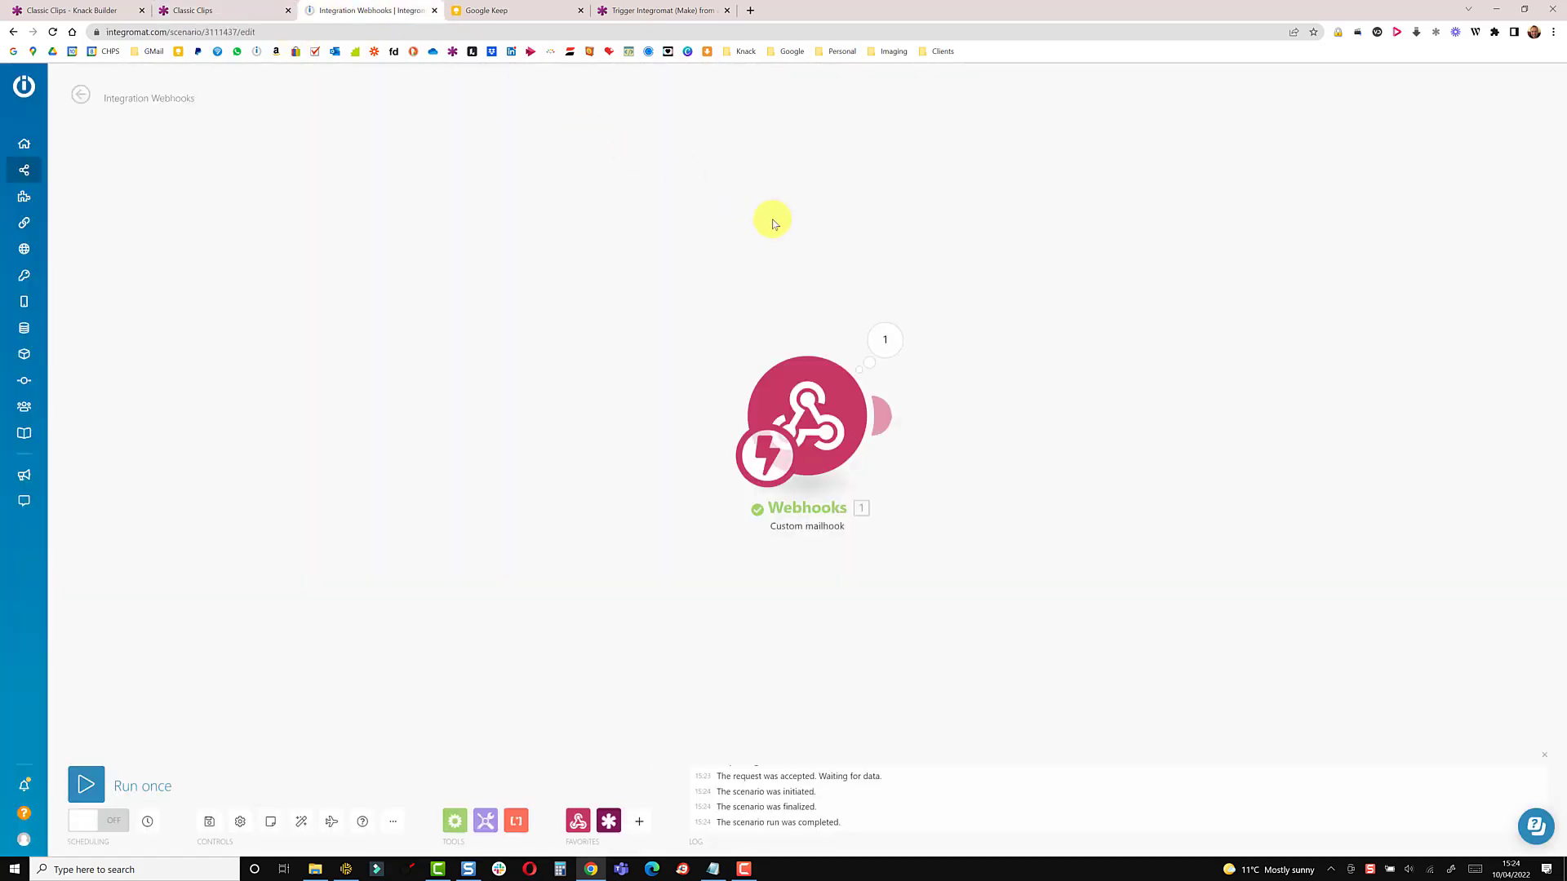
Step: Examine the mailhook run's output bundle, comparing its subject, text and HTML content, and close the output
{"action": "left_click", "coordinate": [885, 339]}
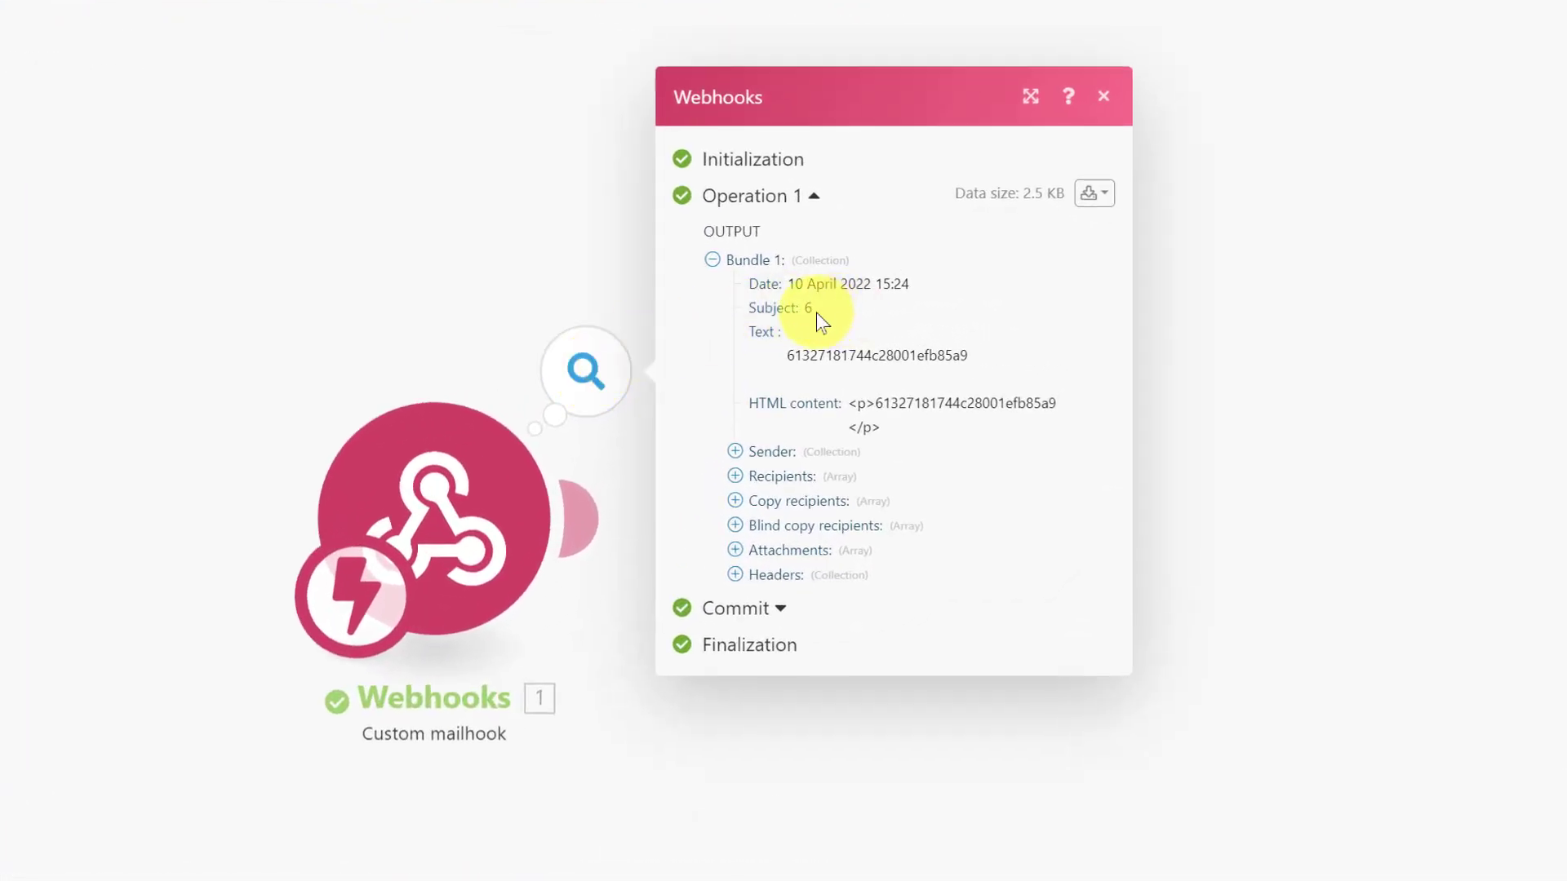
{"action": "left_click_drag", "start_coordinate": [788, 334], "coordinate": [972, 356]}
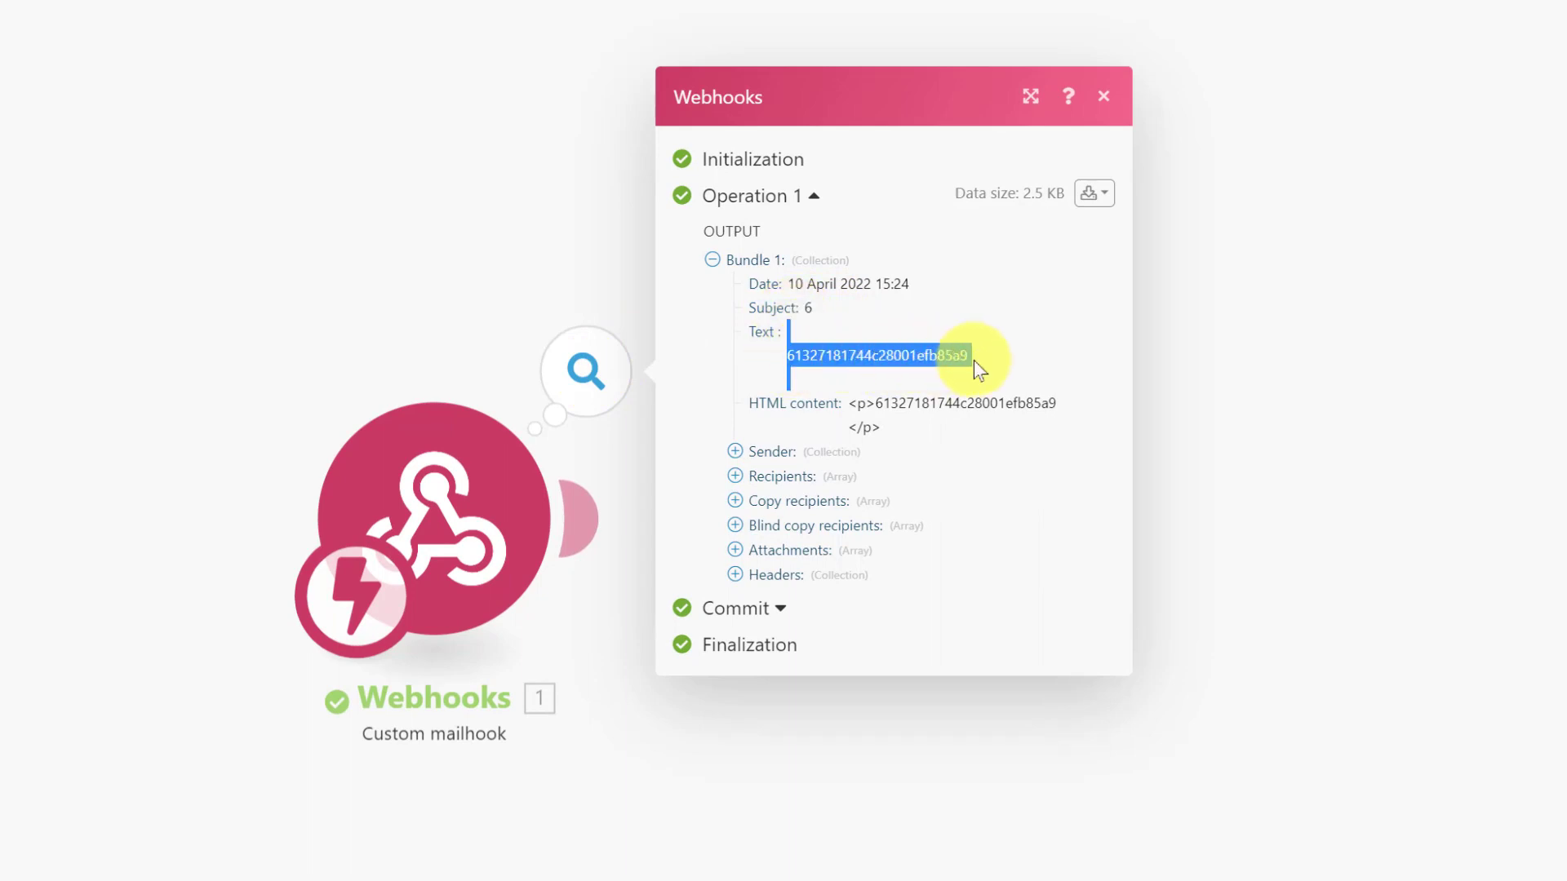
{"action": "left_click", "coordinate": [897, 439]}
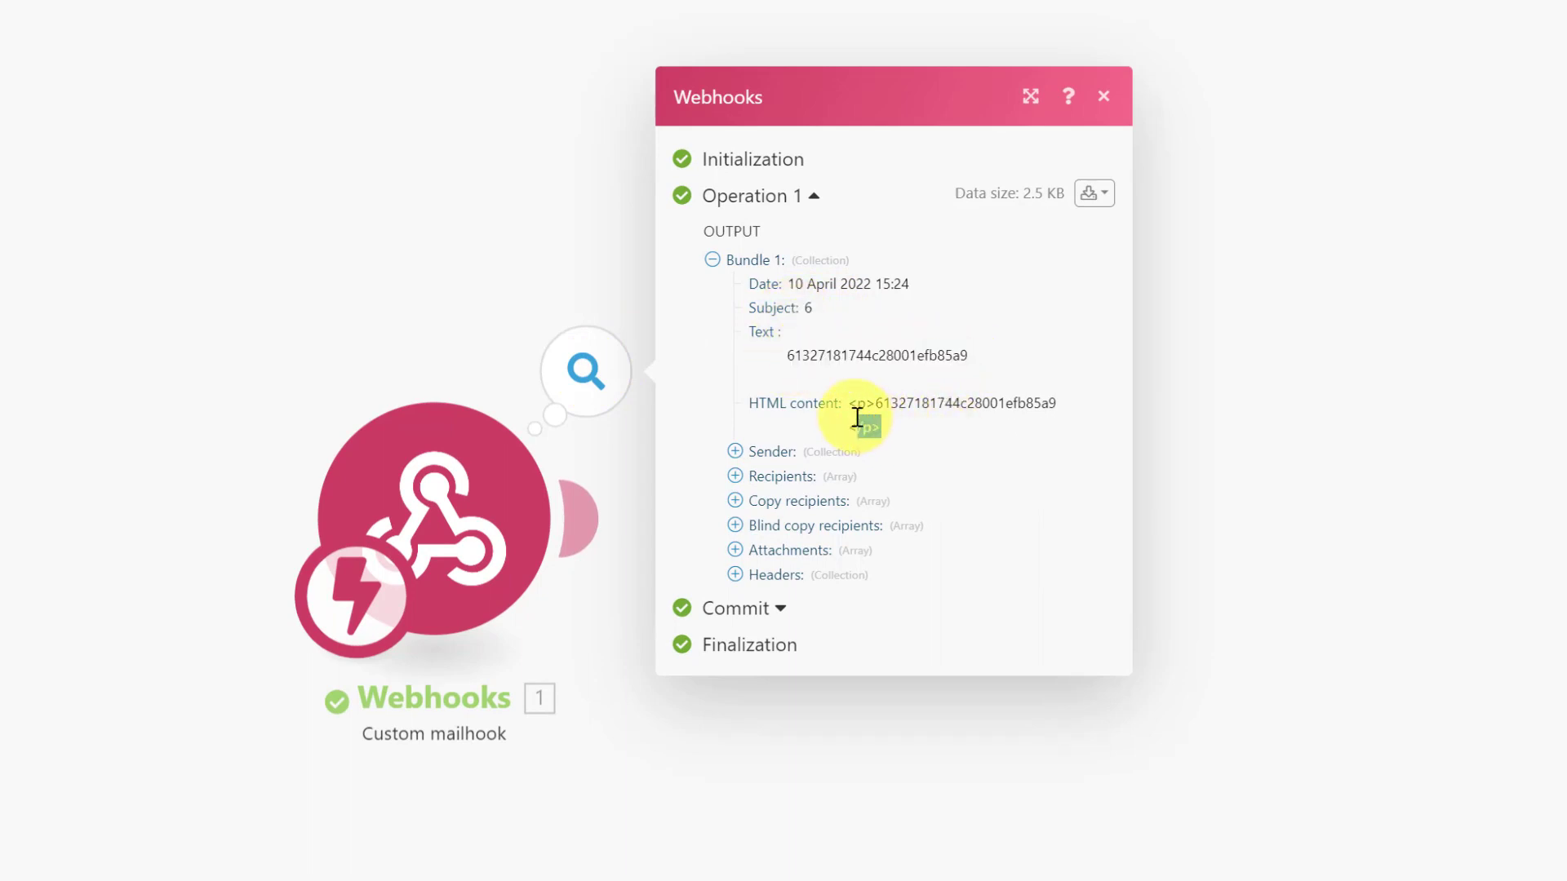
{"action": "mouse_move", "coordinate": [857, 417]}
{"action": "left_mouse_down"}
{"action": "mouse_move", "coordinate": [868, 410]}
{"action": "mouse_move", "coordinate": [847, 403]}
{"action": "left_mouse_up"}
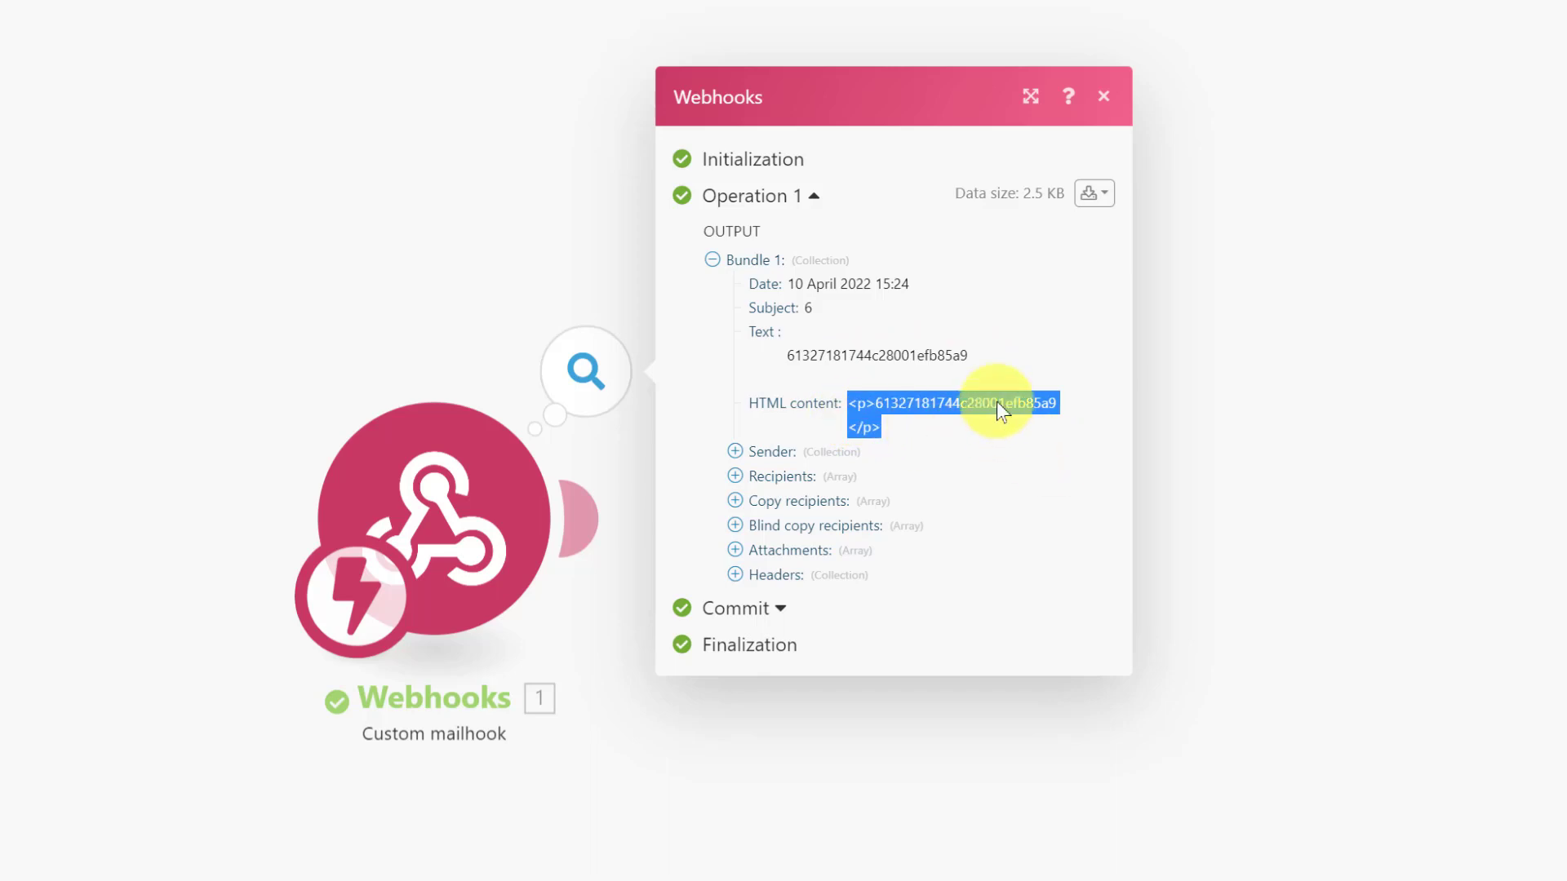
{"action": "left_click_drag", "start_coordinate": [973, 354], "coordinate": [781, 353]}
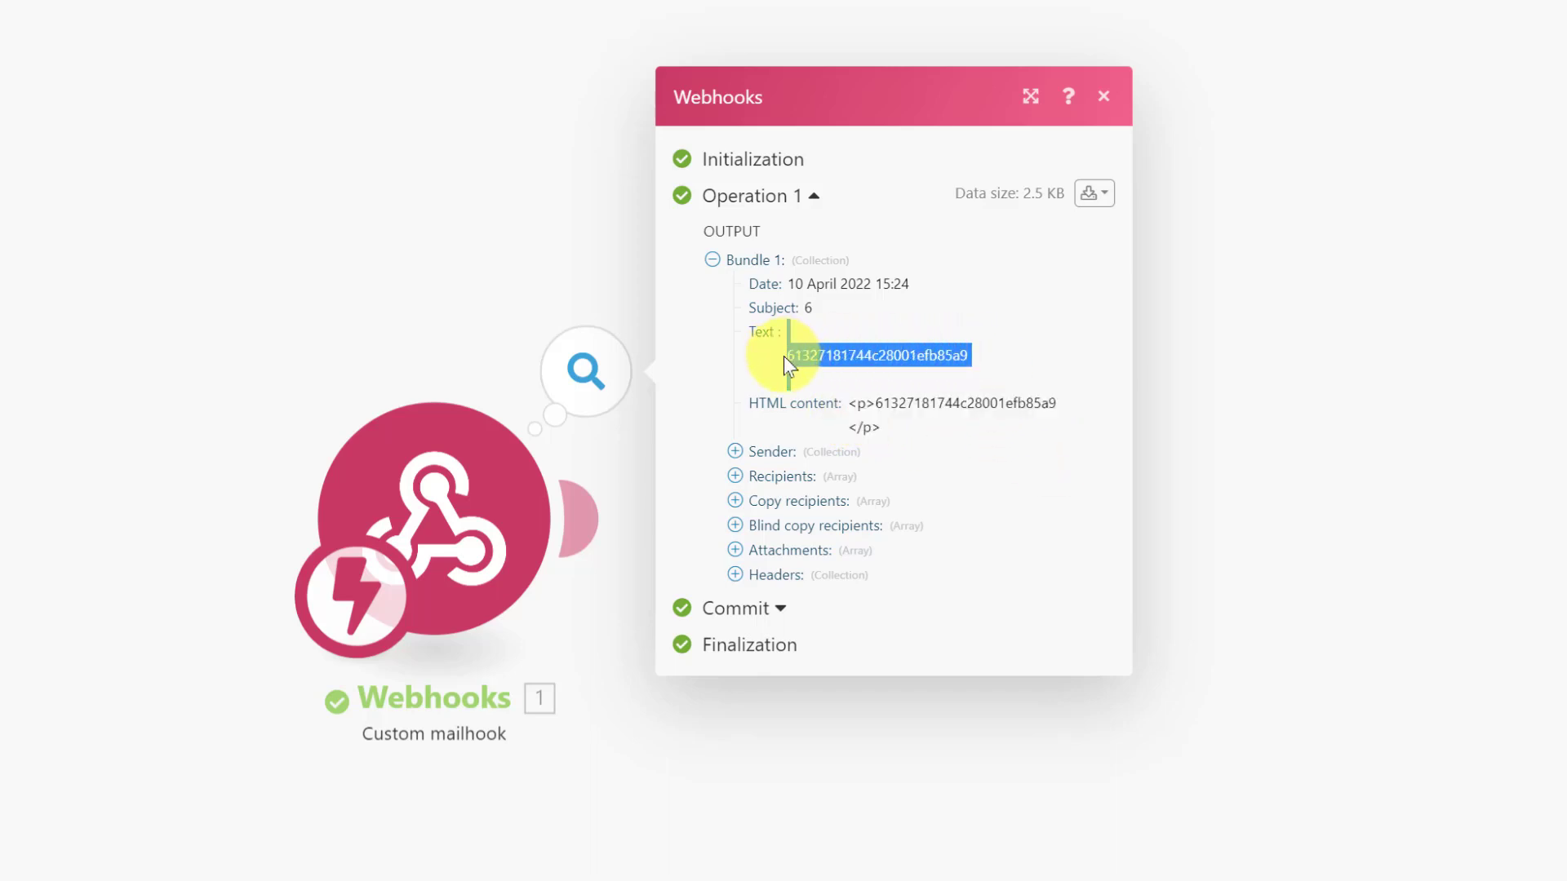
{"action": "left_click_drag", "start_coordinate": [1004, 383], "coordinate": [850, 410]}
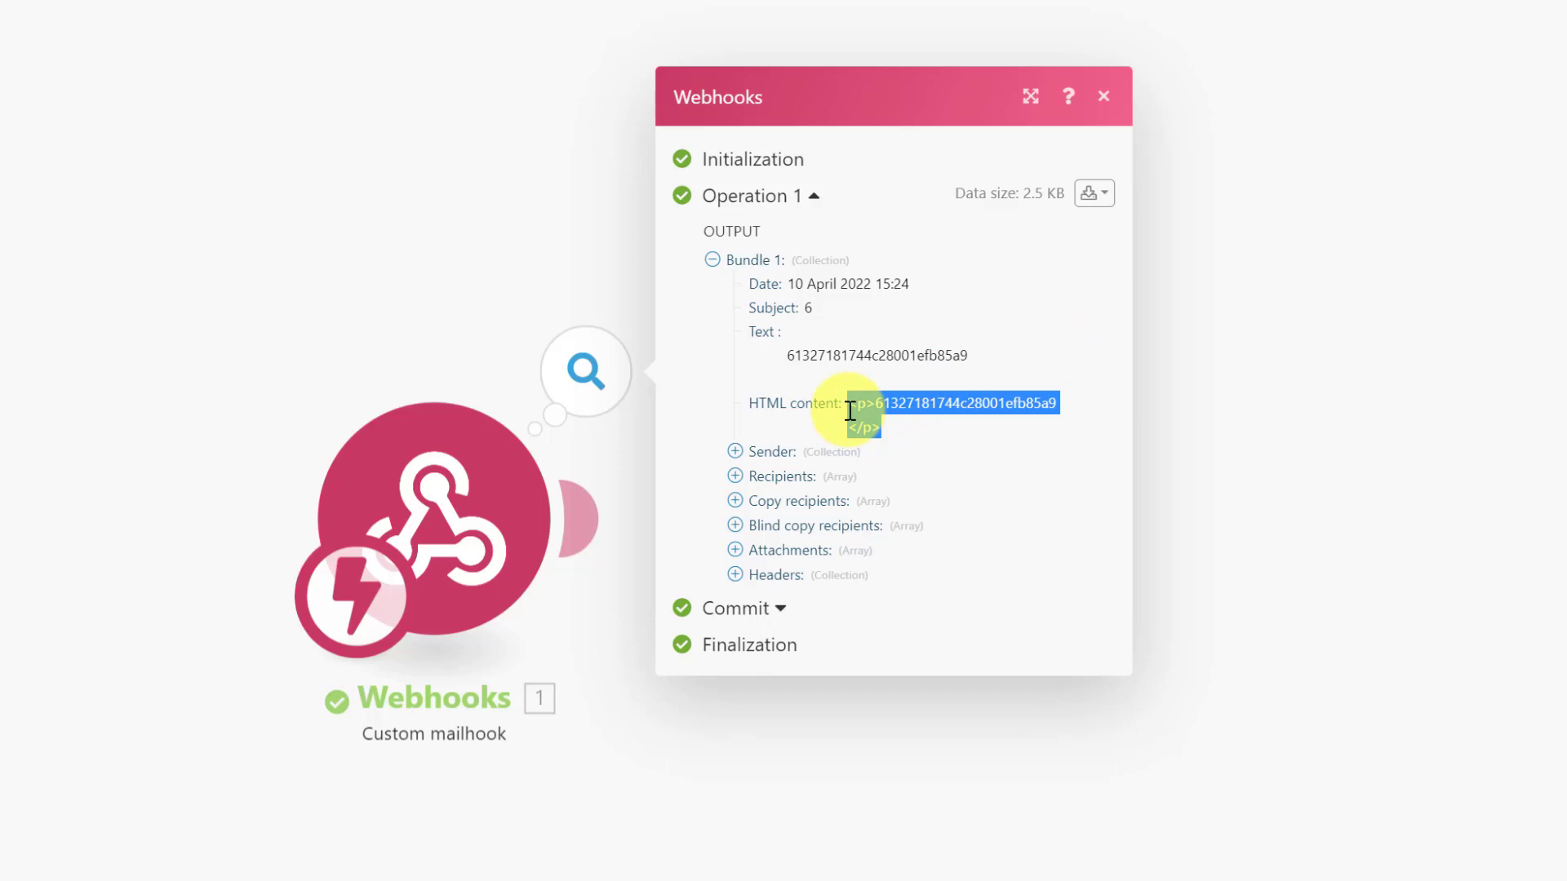
{"action": "left_click", "coordinate": [1339, 398]}
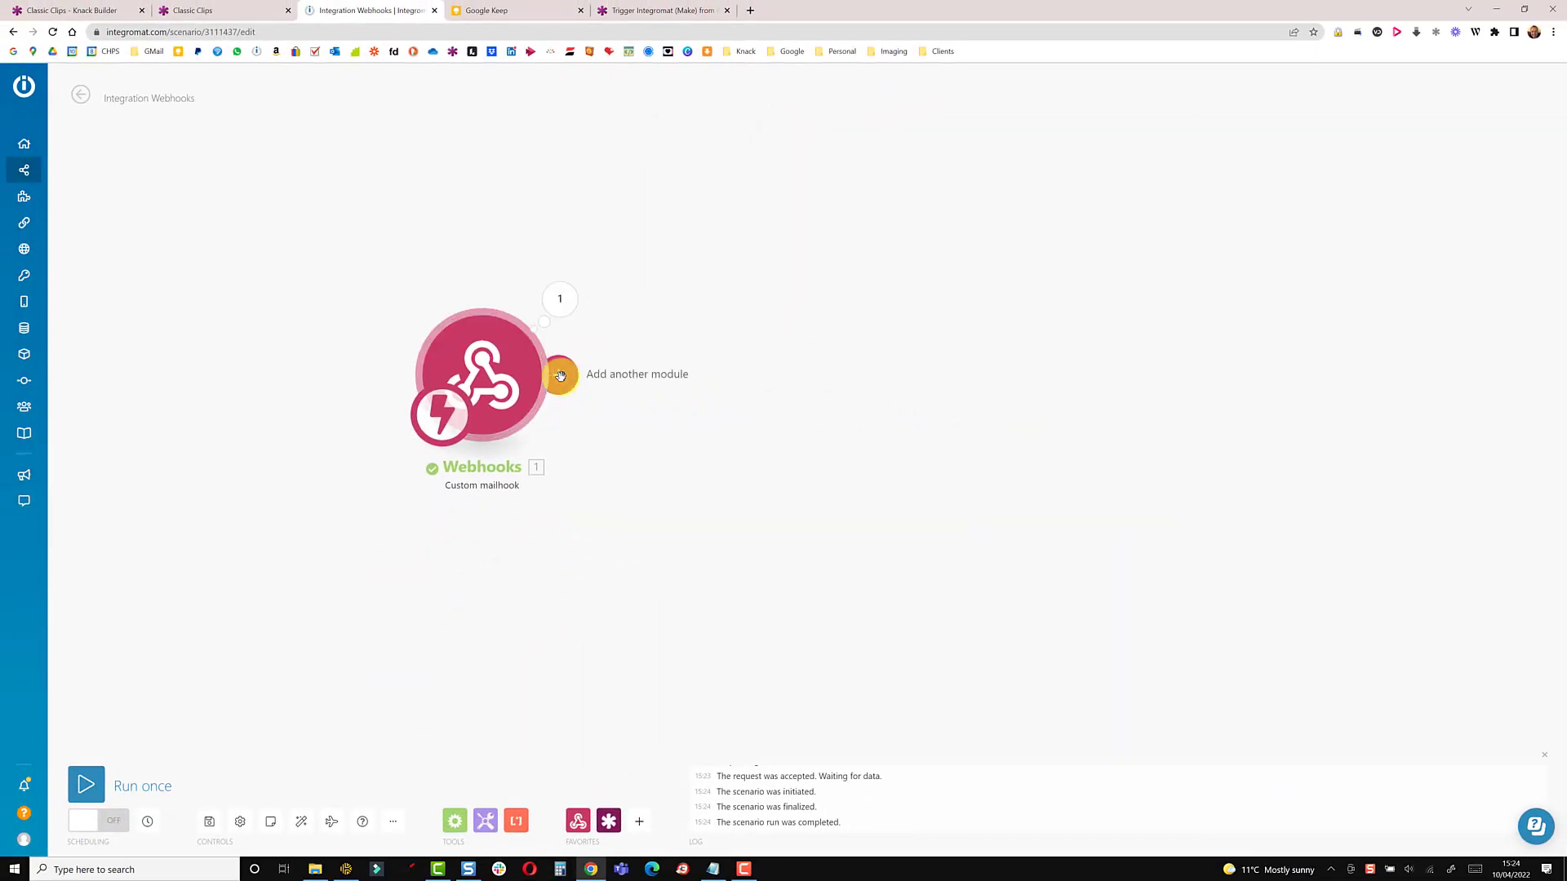
Step: Add a Knack Get a Record module after the custom mailhook
{"action": "left_click", "coordinate": [560, 375]}
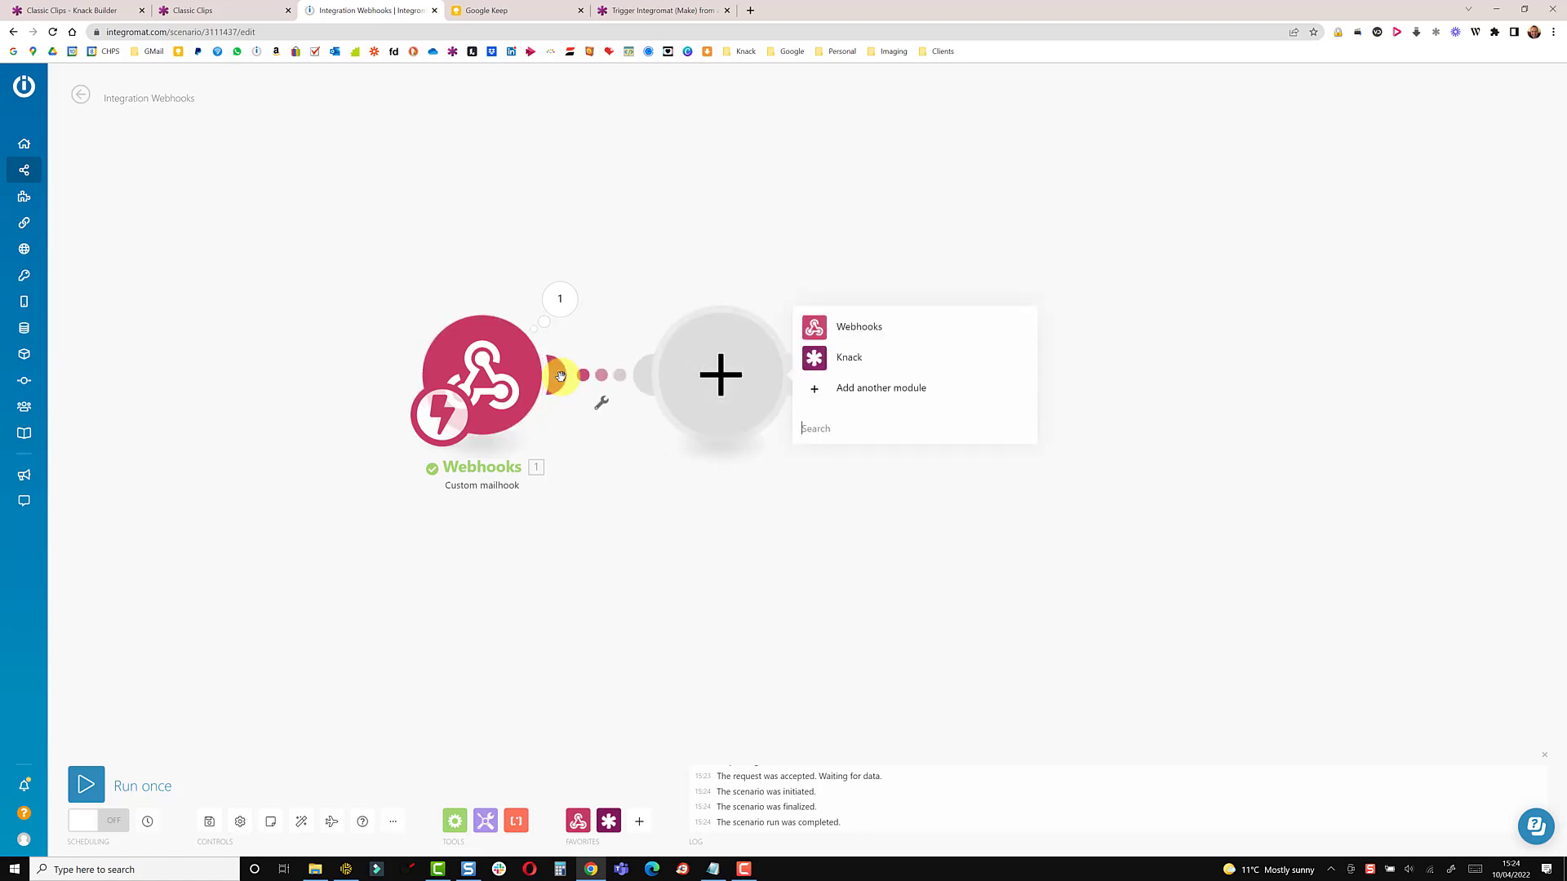
{"action": "left_click", "coordinate": [710, 359]}
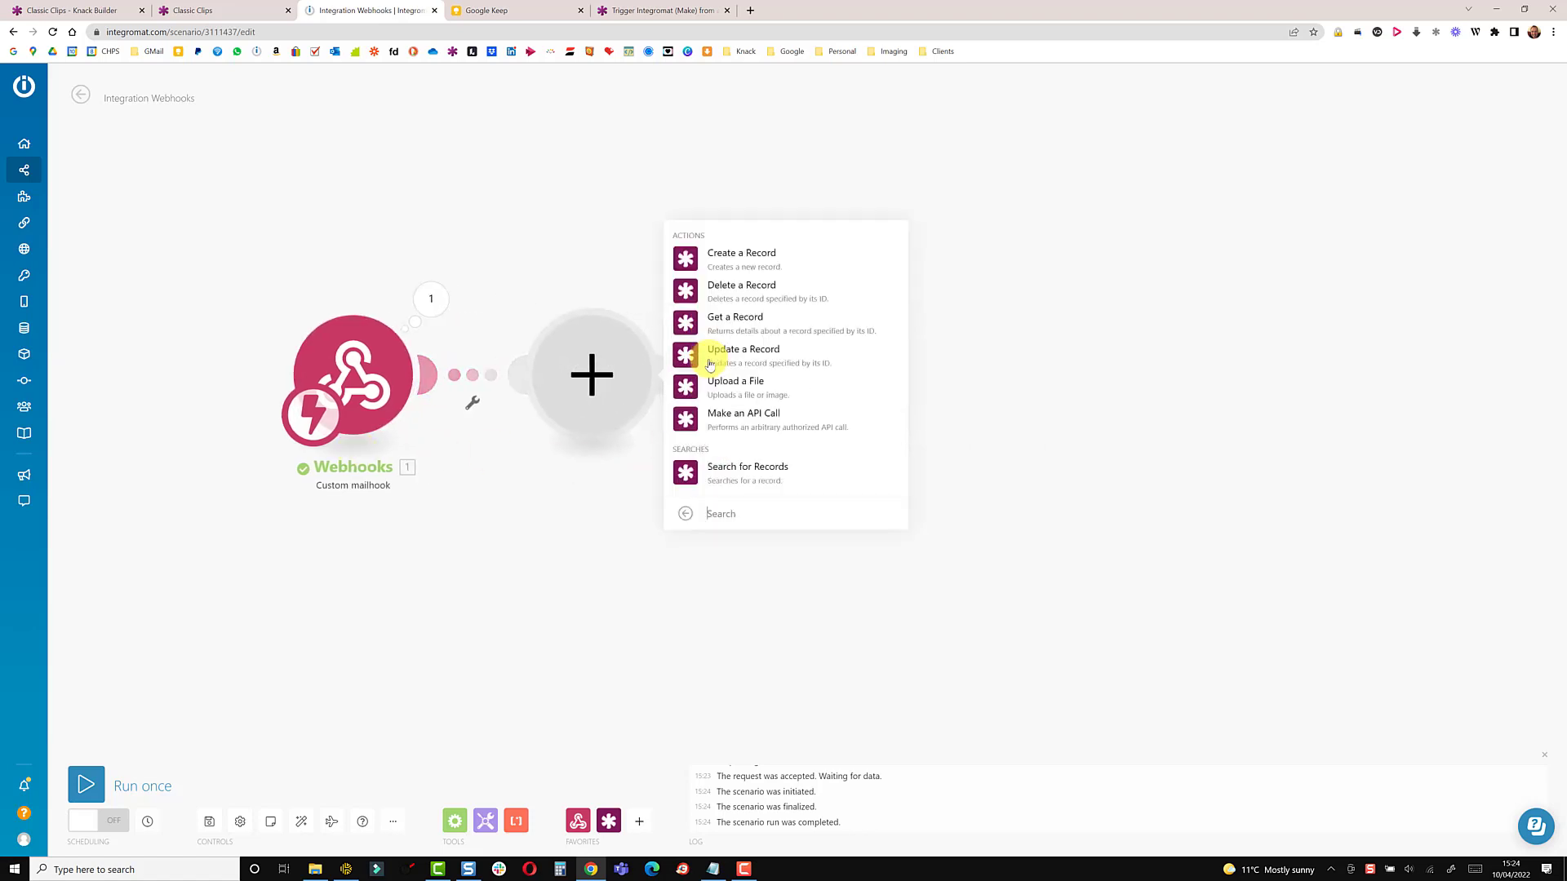
{"action": "left_click", "coordinate": [709, 322]}
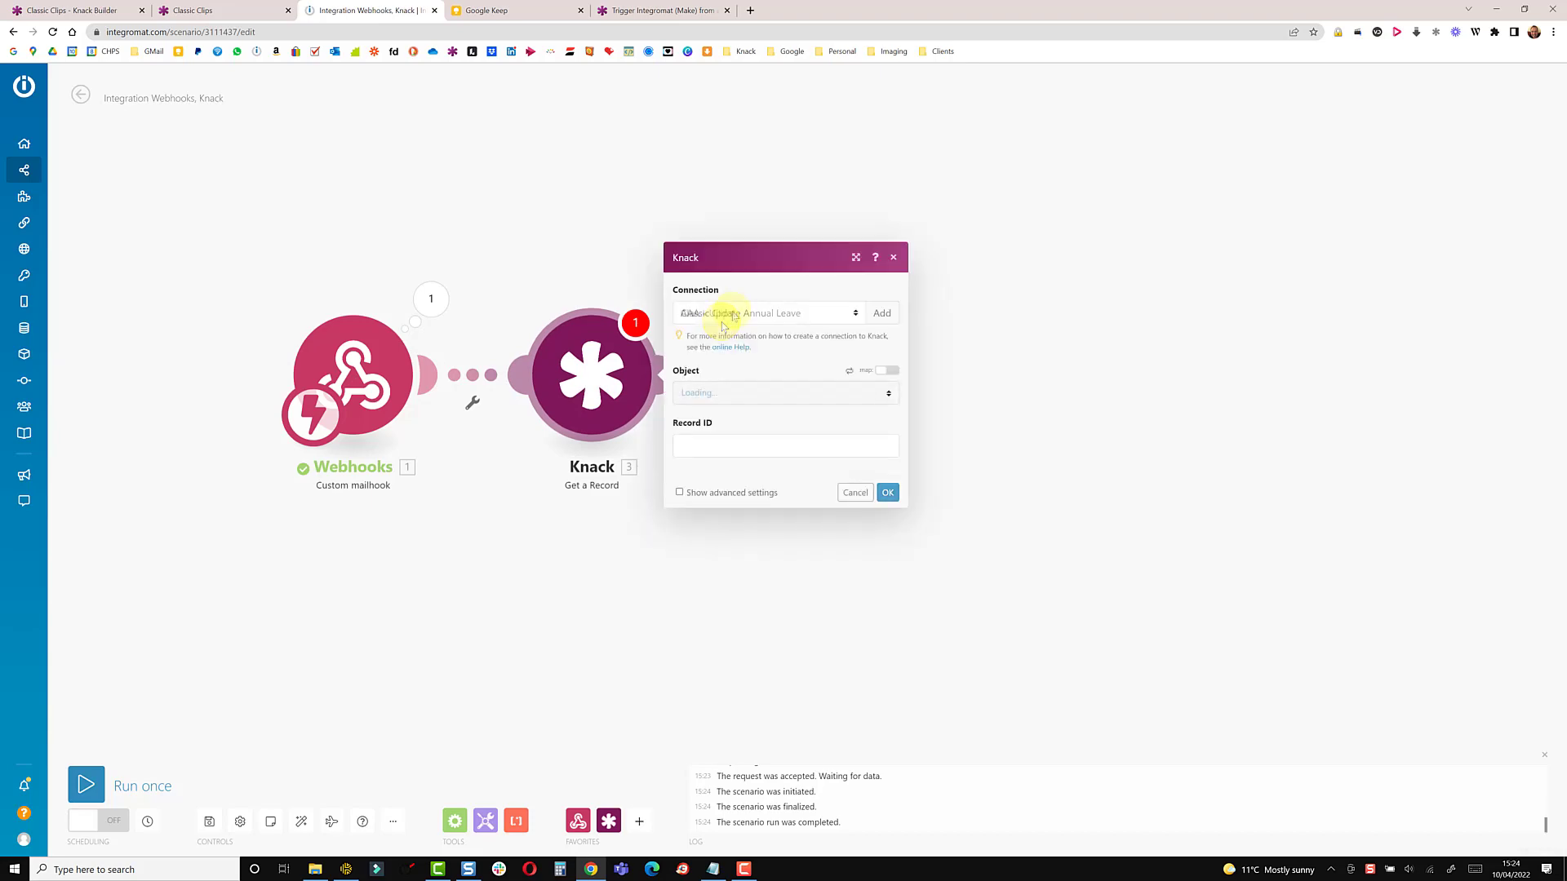
Step: Use the Classic Clips connection for the Knack module and choose Client as its object
{"action": "left_click", "coordinate": [730, 314]}
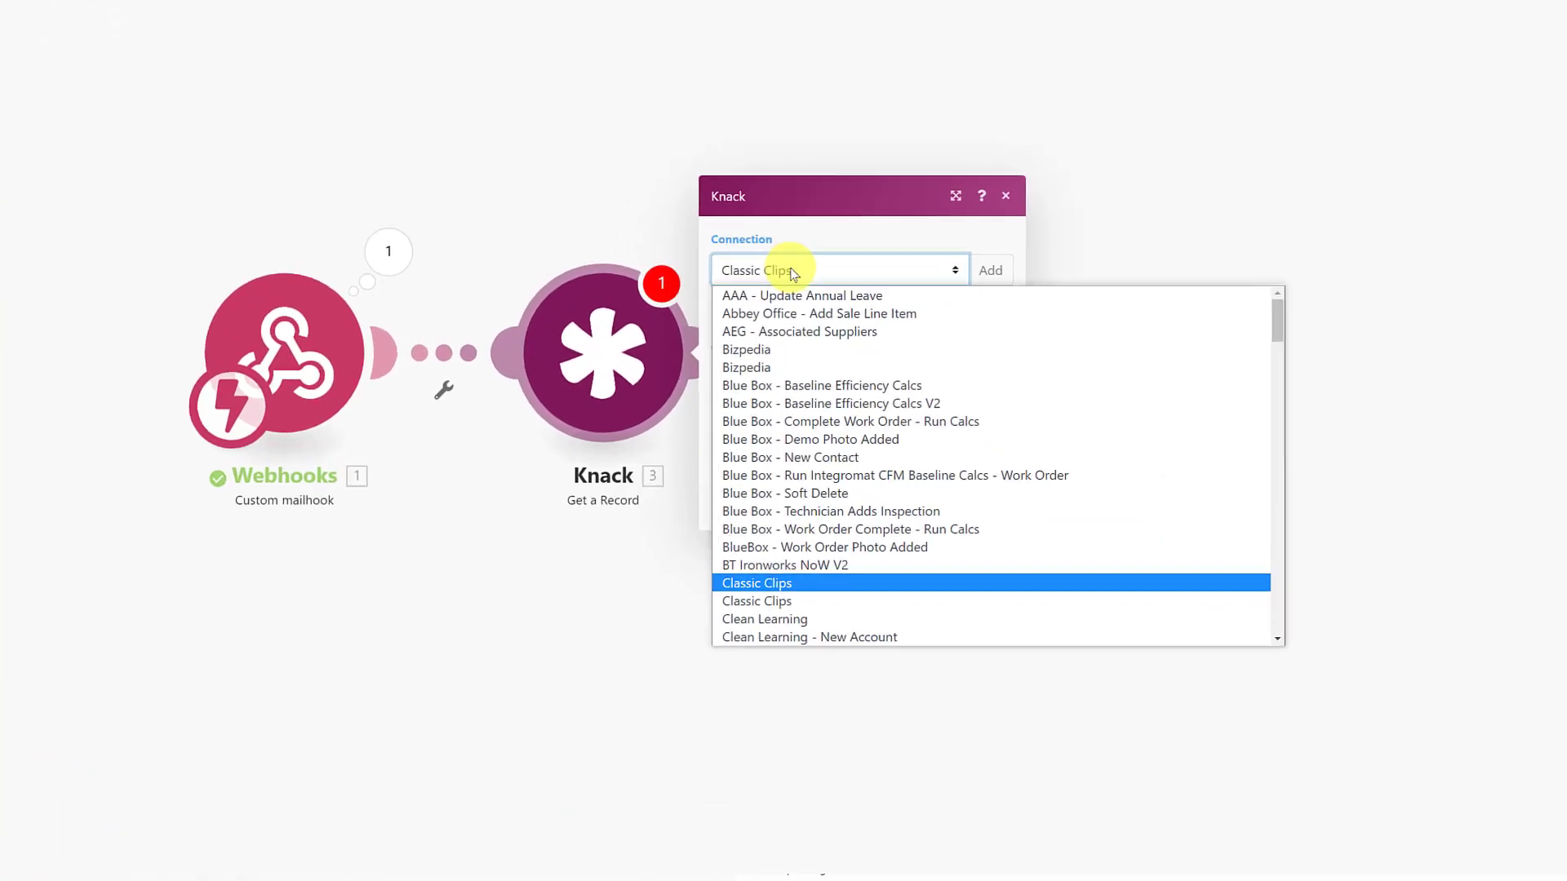
{"action": "left_click", "coordinate": [793, 273]}
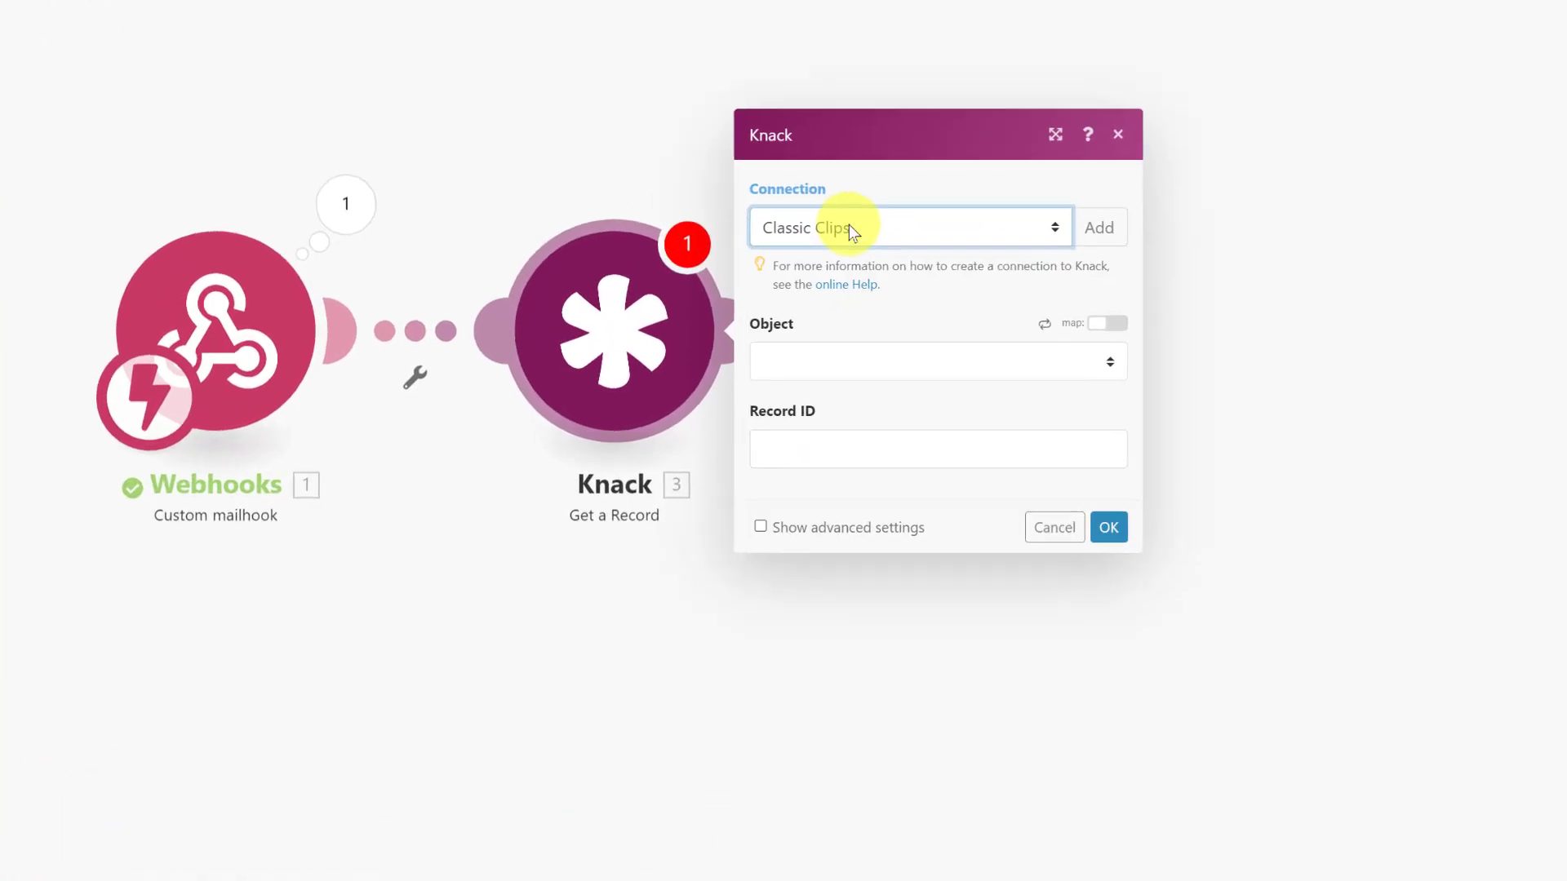
{"action": "left_click", "coordinate": [768, 369]}
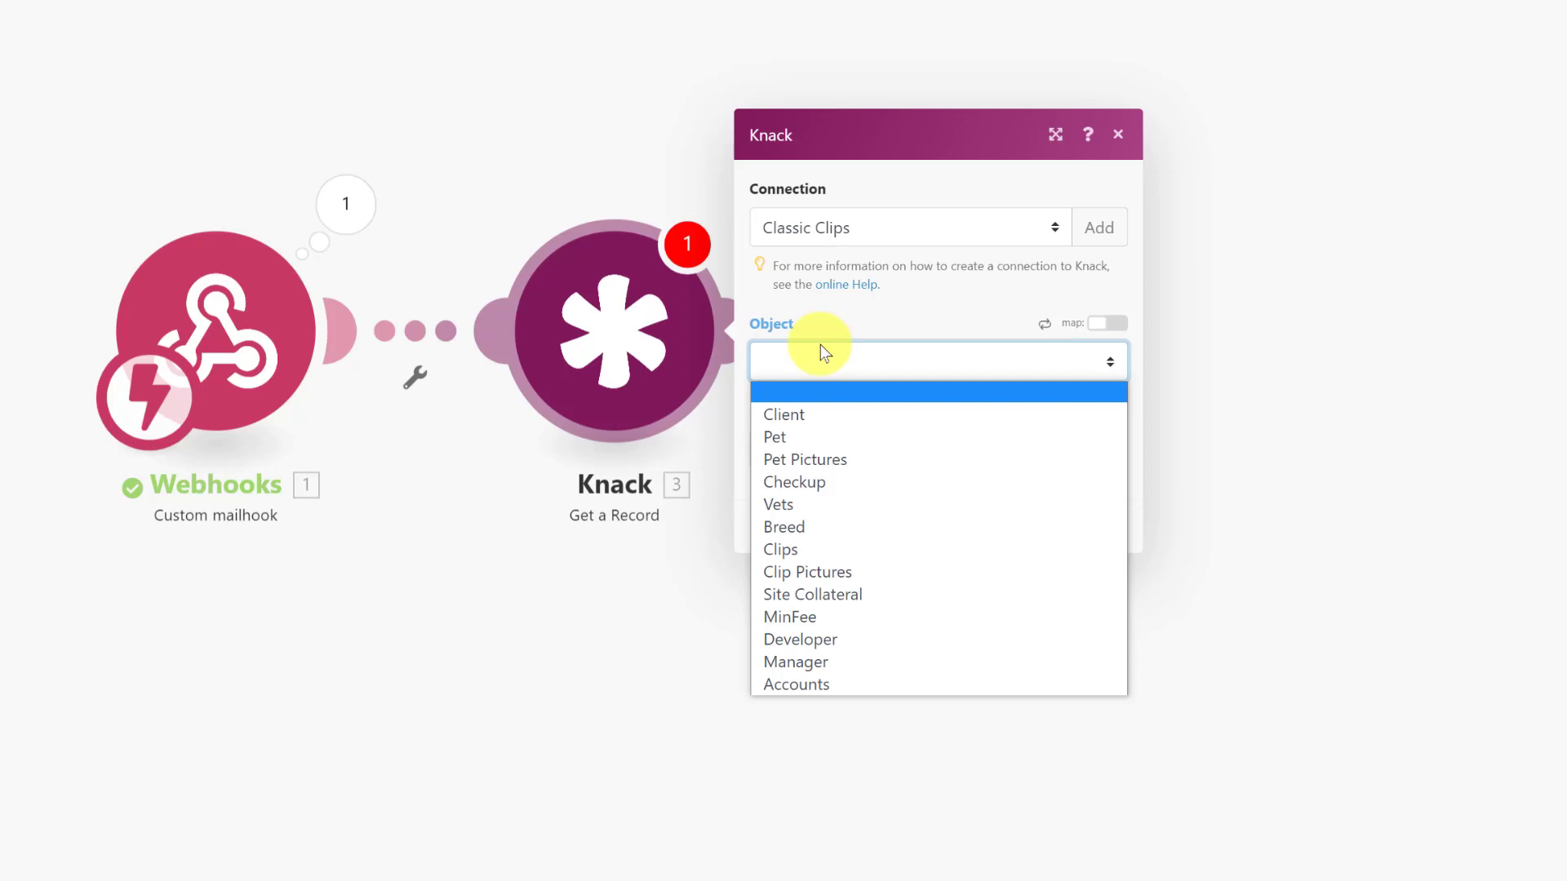
{"action": "left_click", "coordinate": [812, 416]}
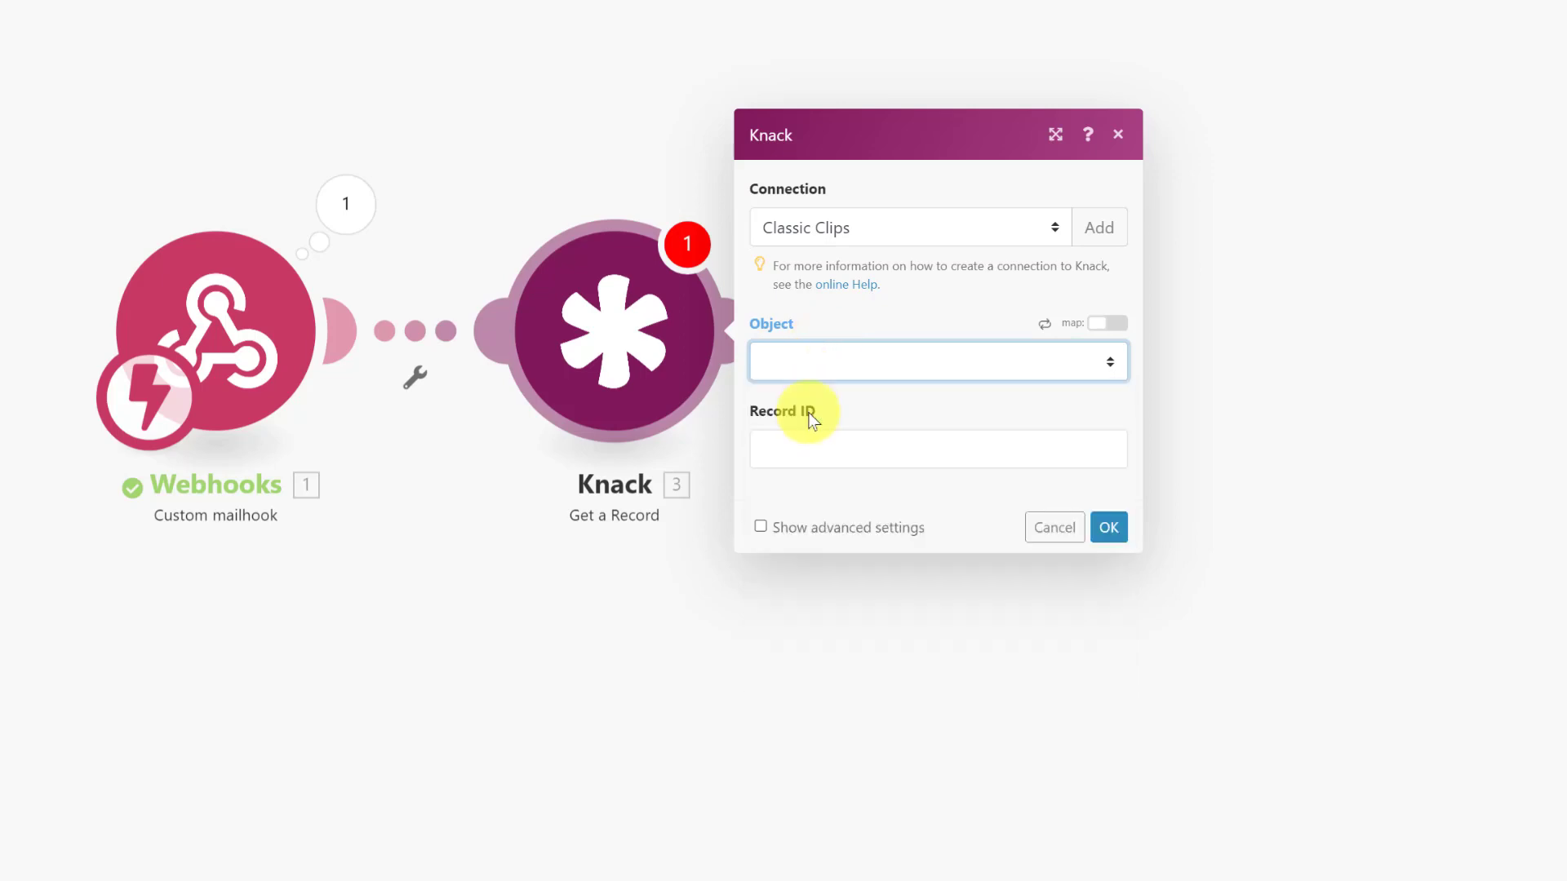
Step: Fill the Record ID with a substring function applied to the mailhook's HTML content
{"action": "left_click", "coordinate": [790, 449]}
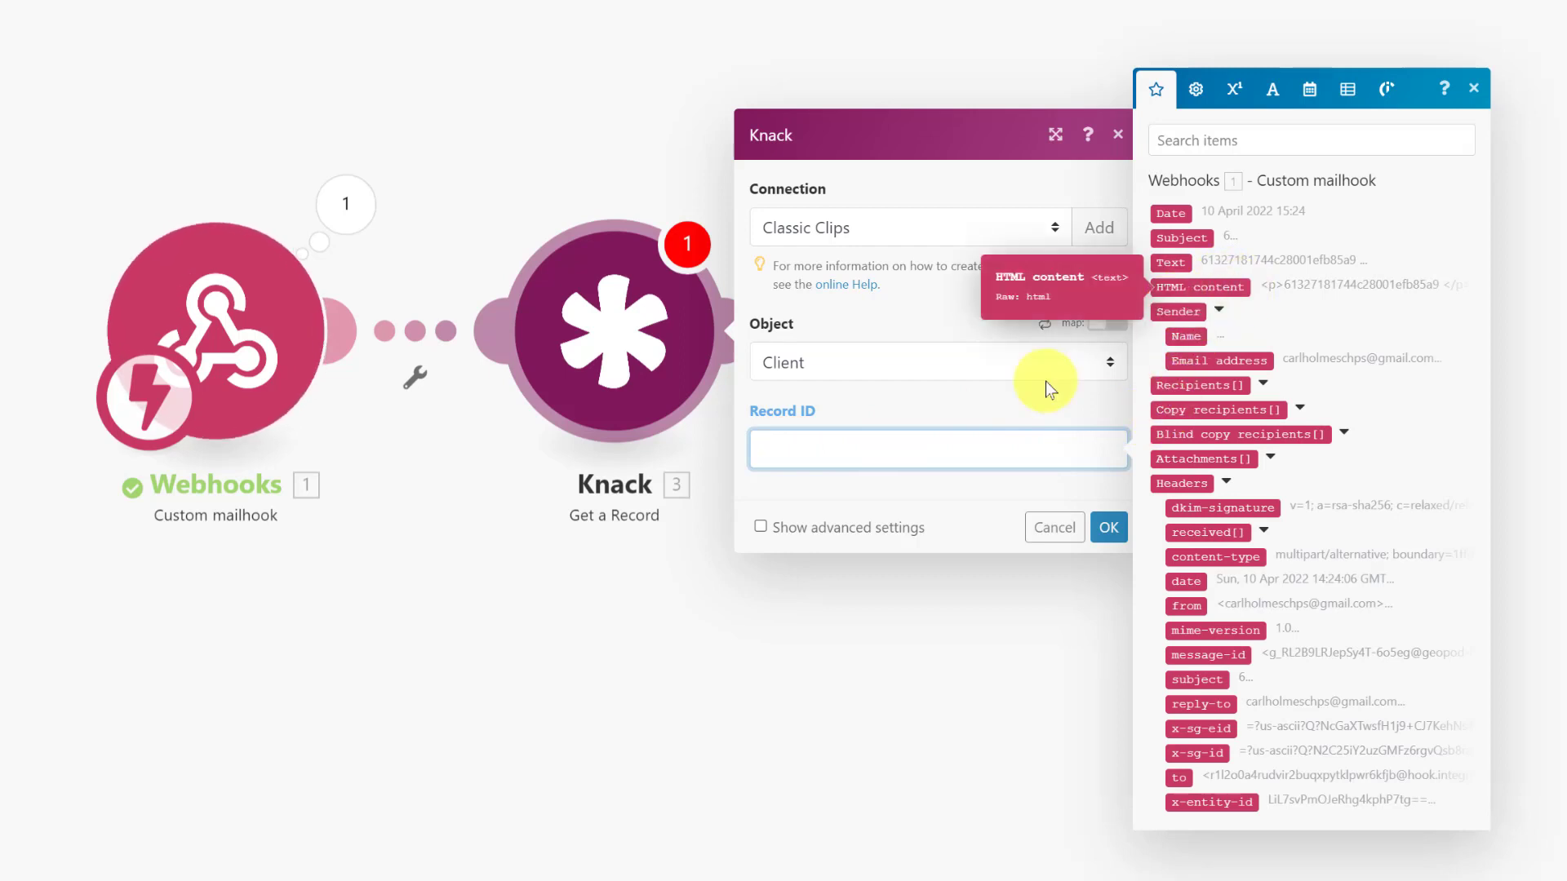
{"action": "left_click", "coordinate": [1272, 89]}
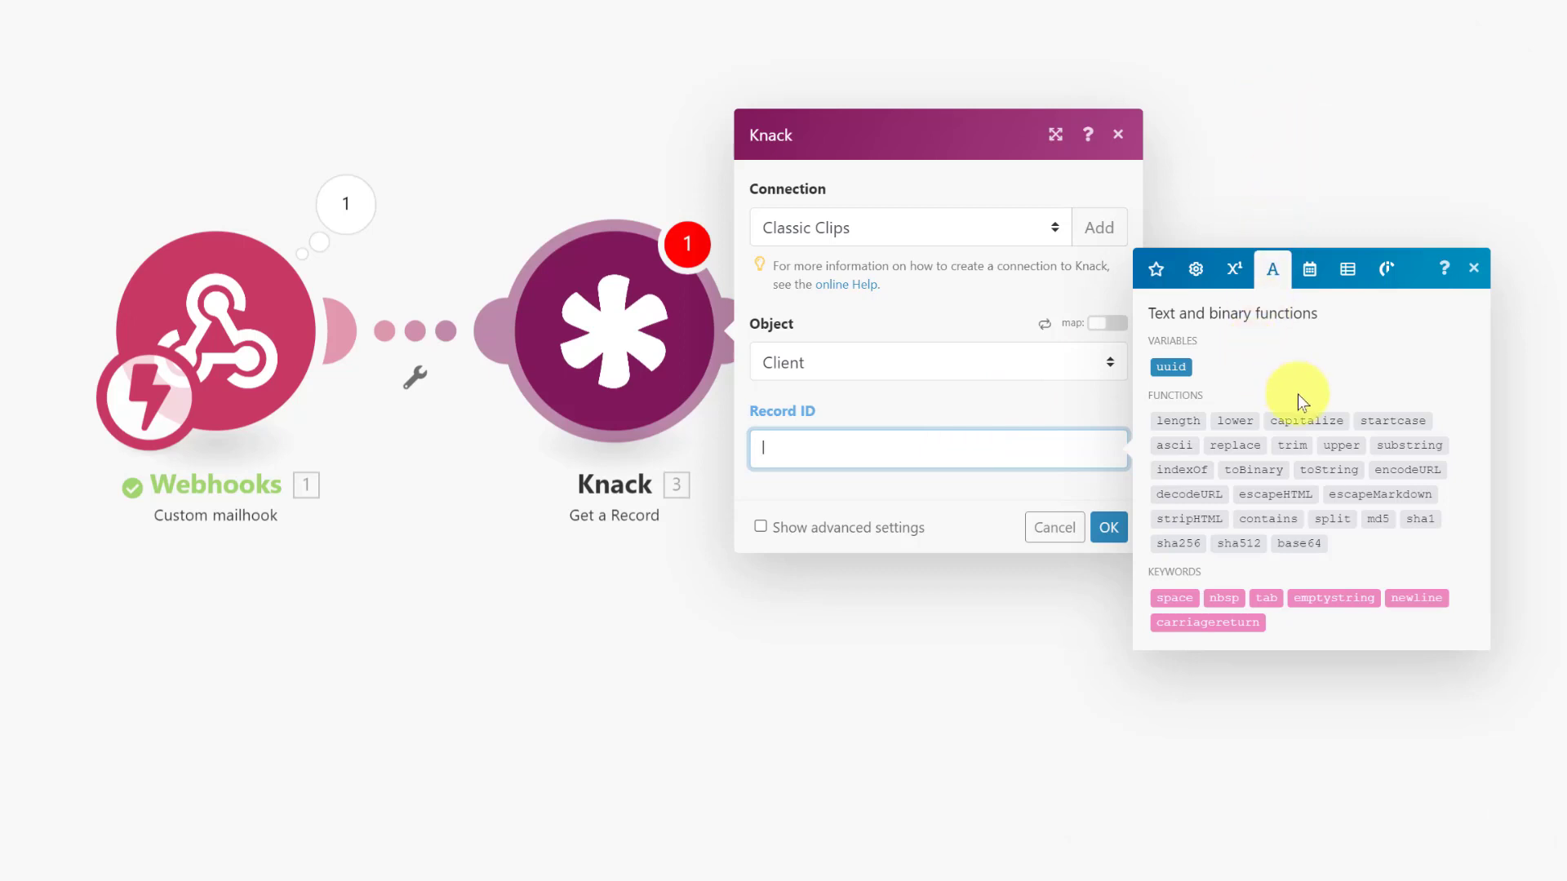
{"action": "left_click", "coordinate": [1432, 446]}
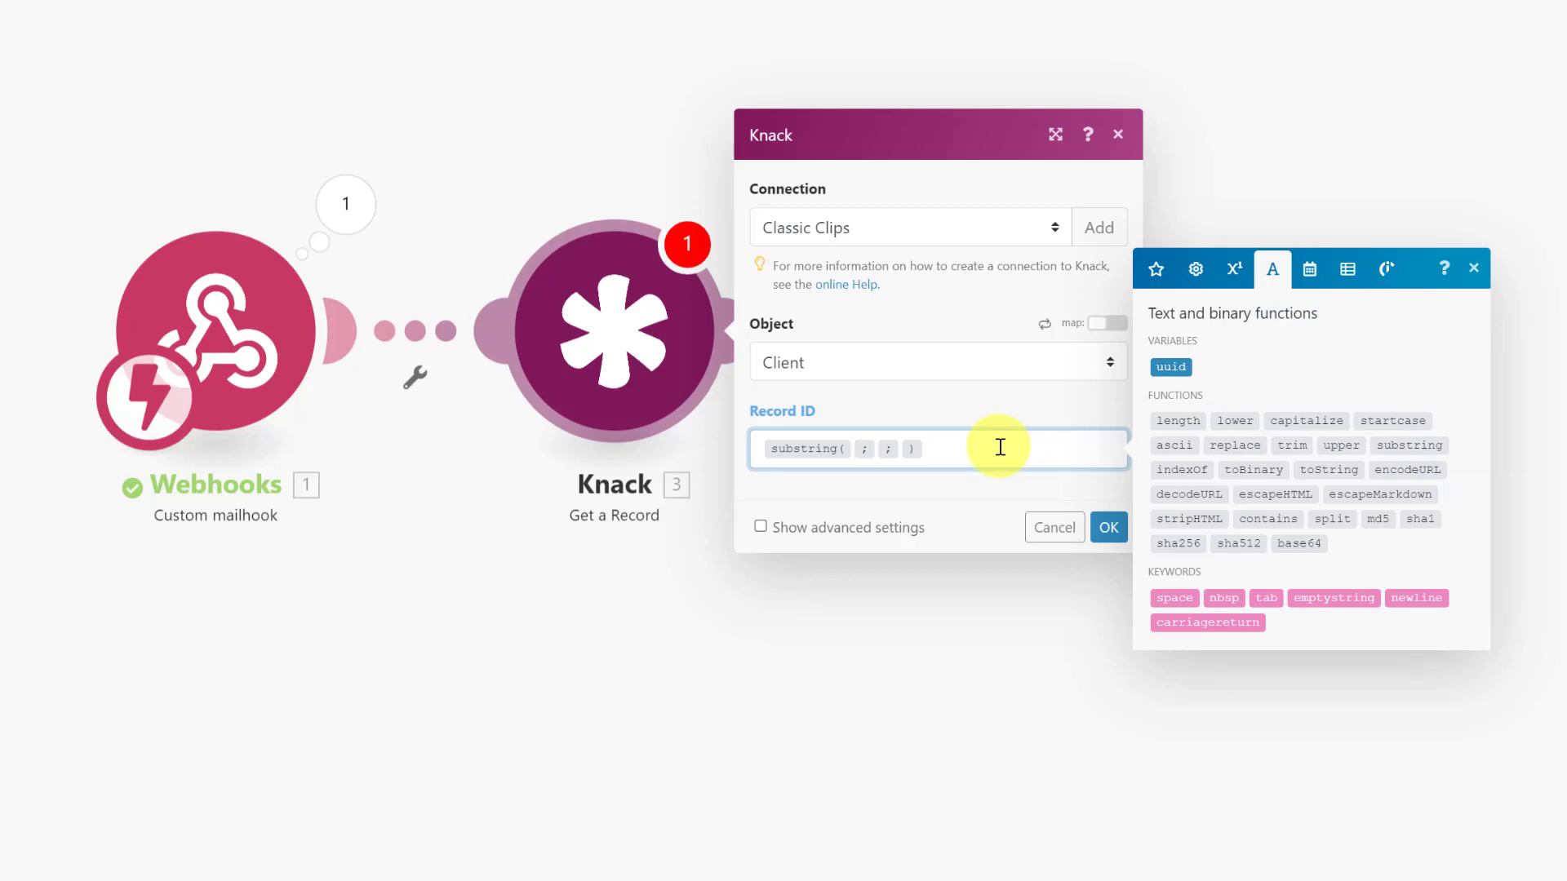
{"action": "left_click", "coordinate": [855, 449]}
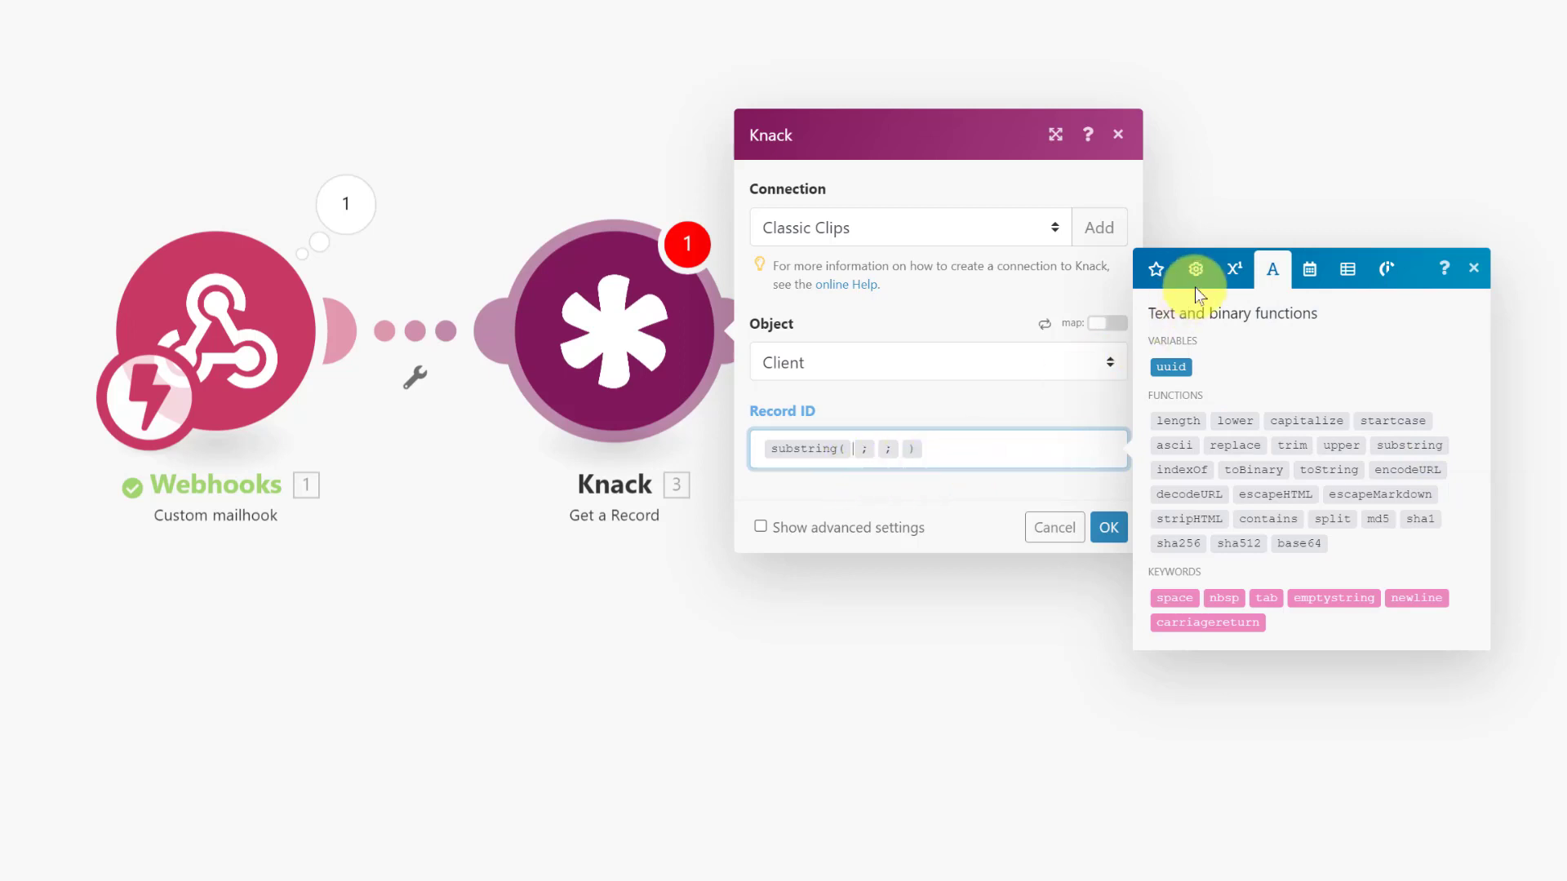
{"action": "left_click", "coordinate": [1157, 270]}
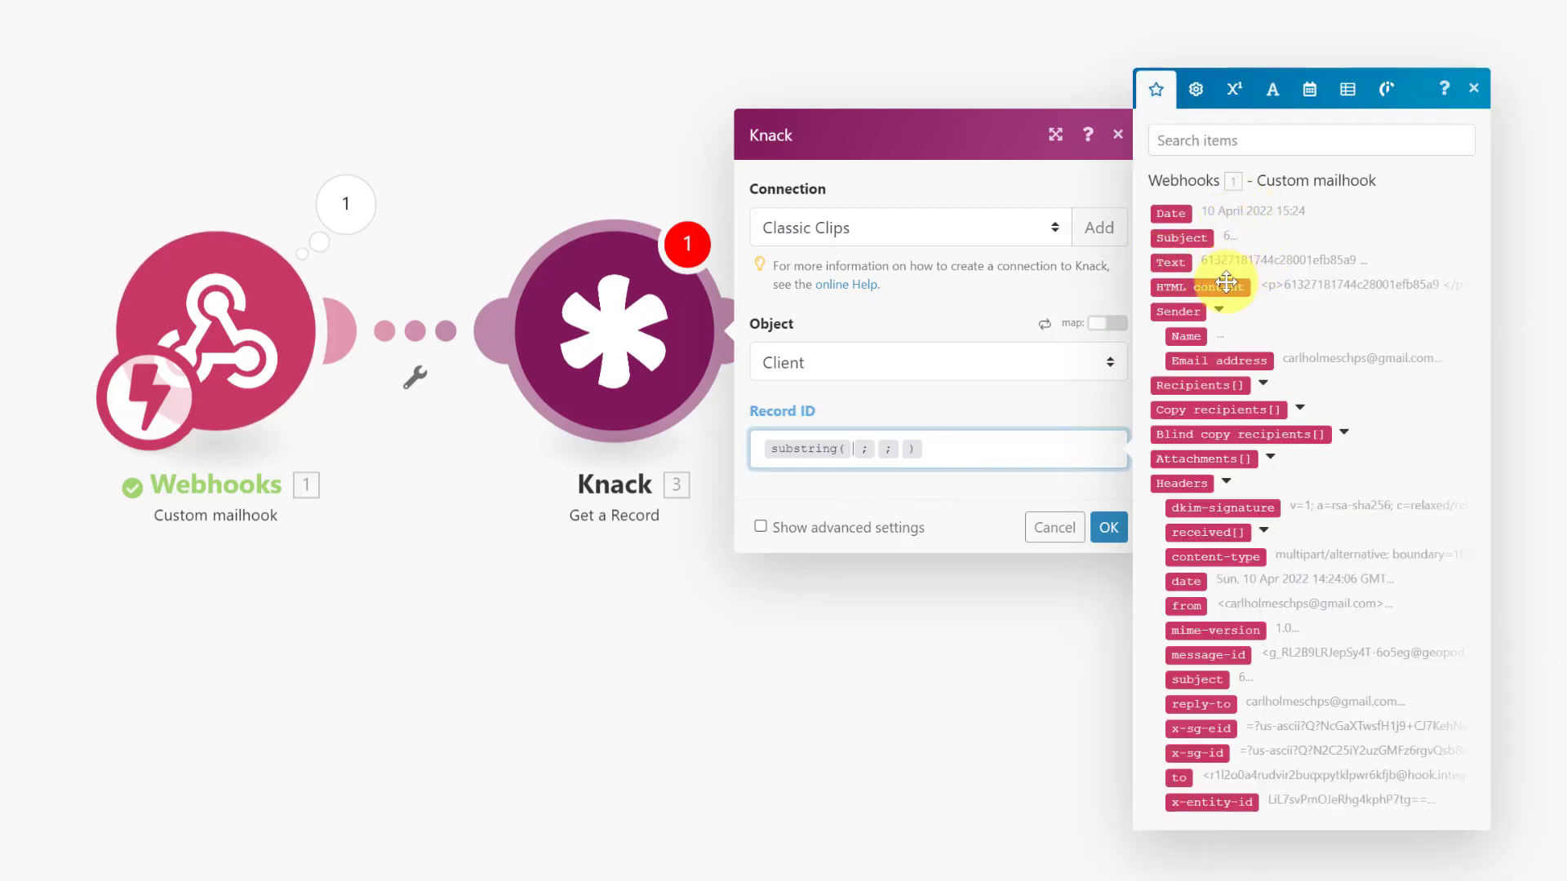
{"action": "left_click", "coordinate": [1222, 284]}
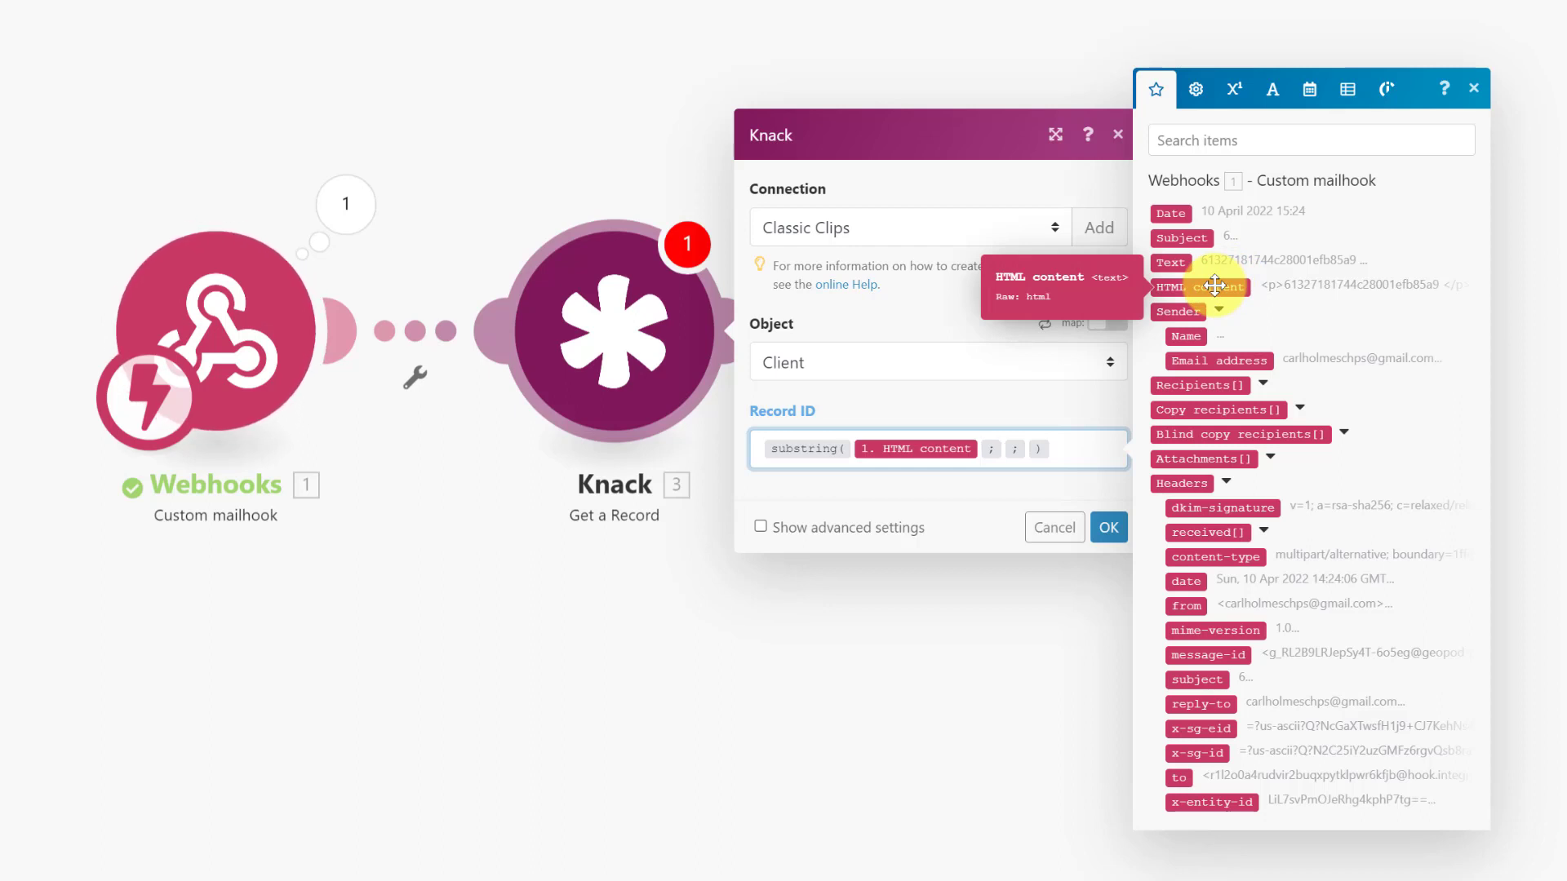
Step: Set the substring's start to 3 and its end to 27, and accept the Knack module's settings
{"action": "type", "text": "3"}
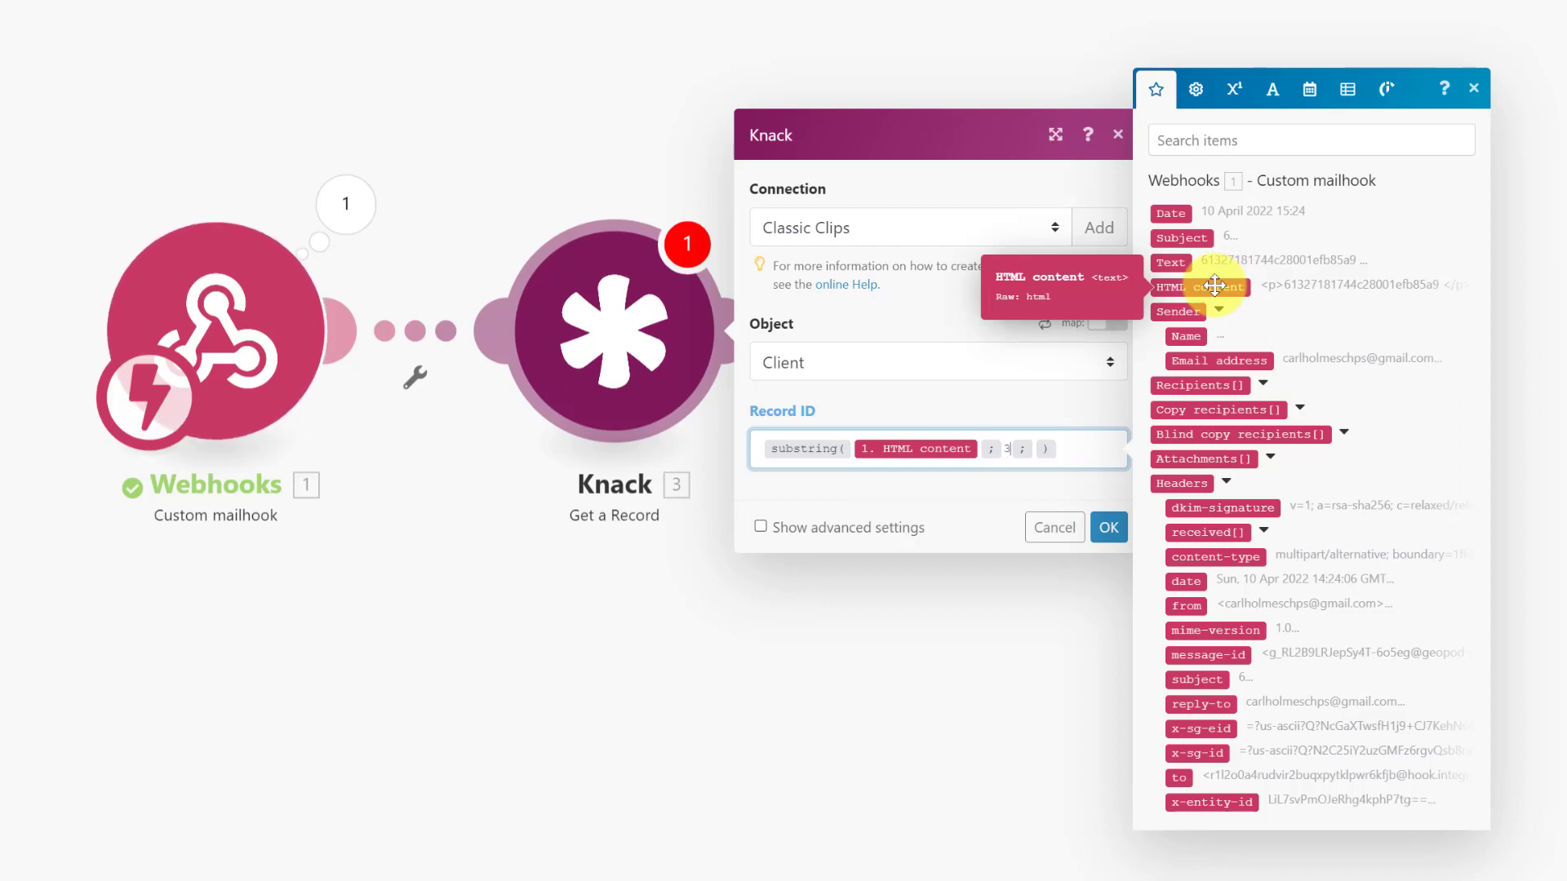
{"action": "key", "text": "Right"}
{"action": "type", "text": "27"}
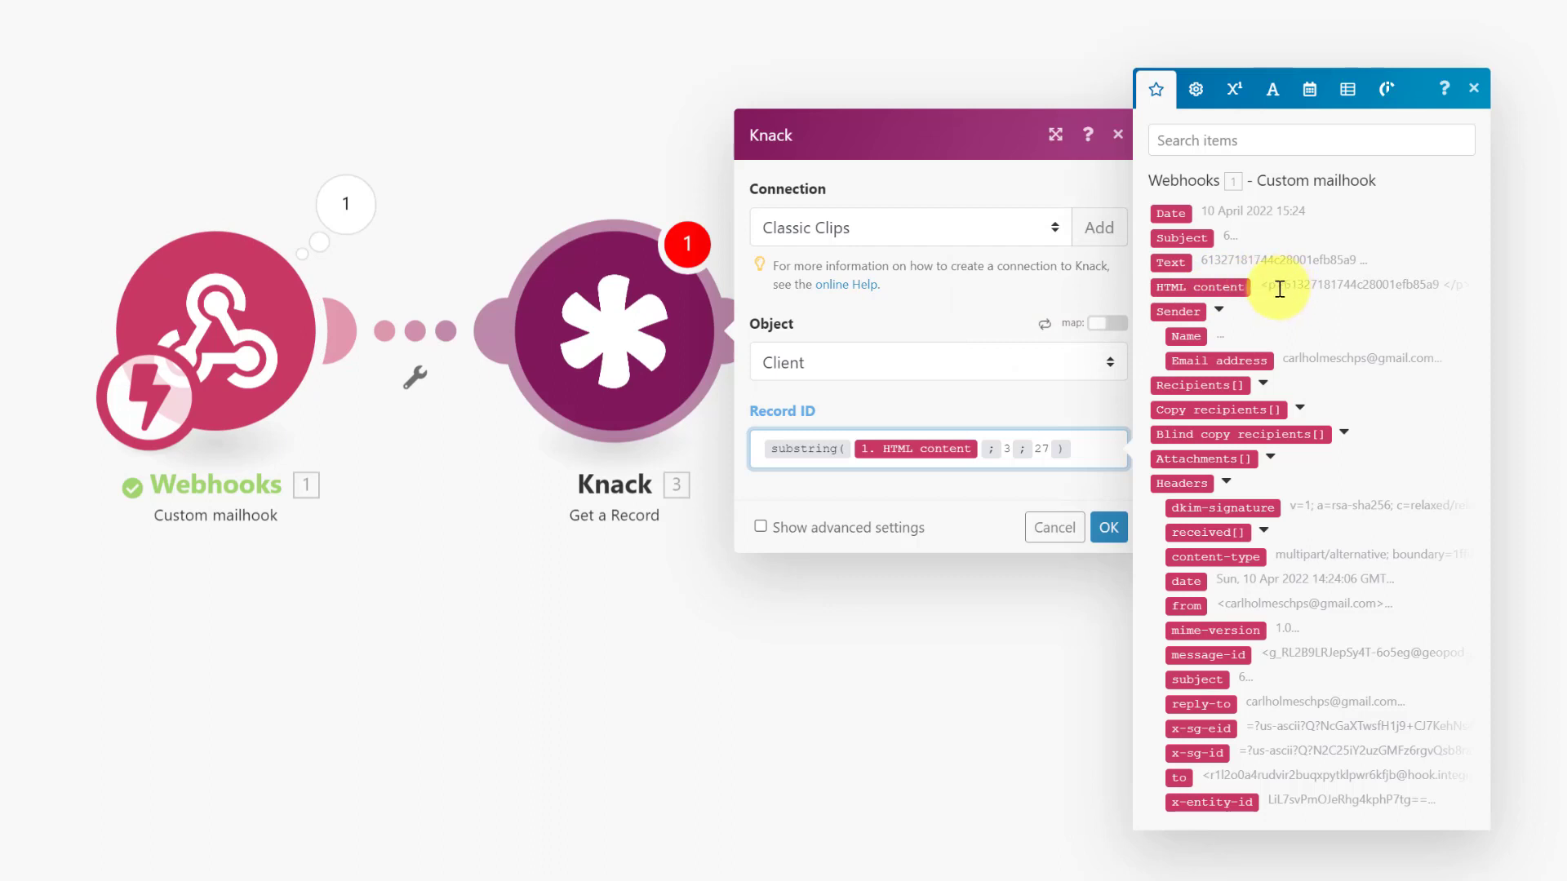
{"action": "left_click", "coordinate": [1107, 529]}
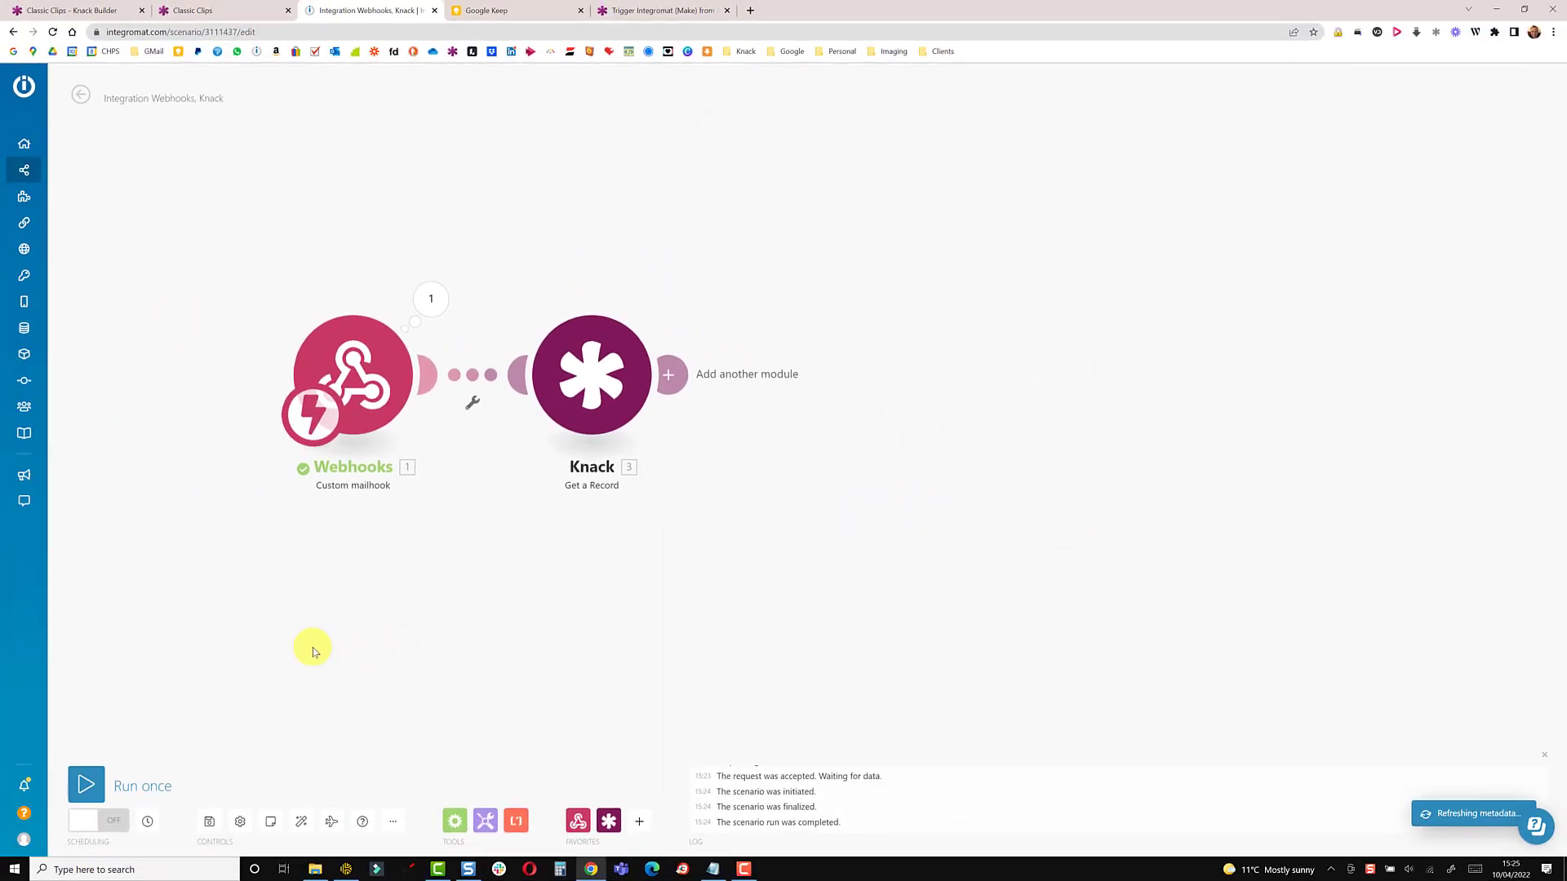
Step: Run the scenario once and submit the edit form of the client with ID 6 in the live Classic Clips app
{"action": "left_click", "coordinate": [89, 785]}
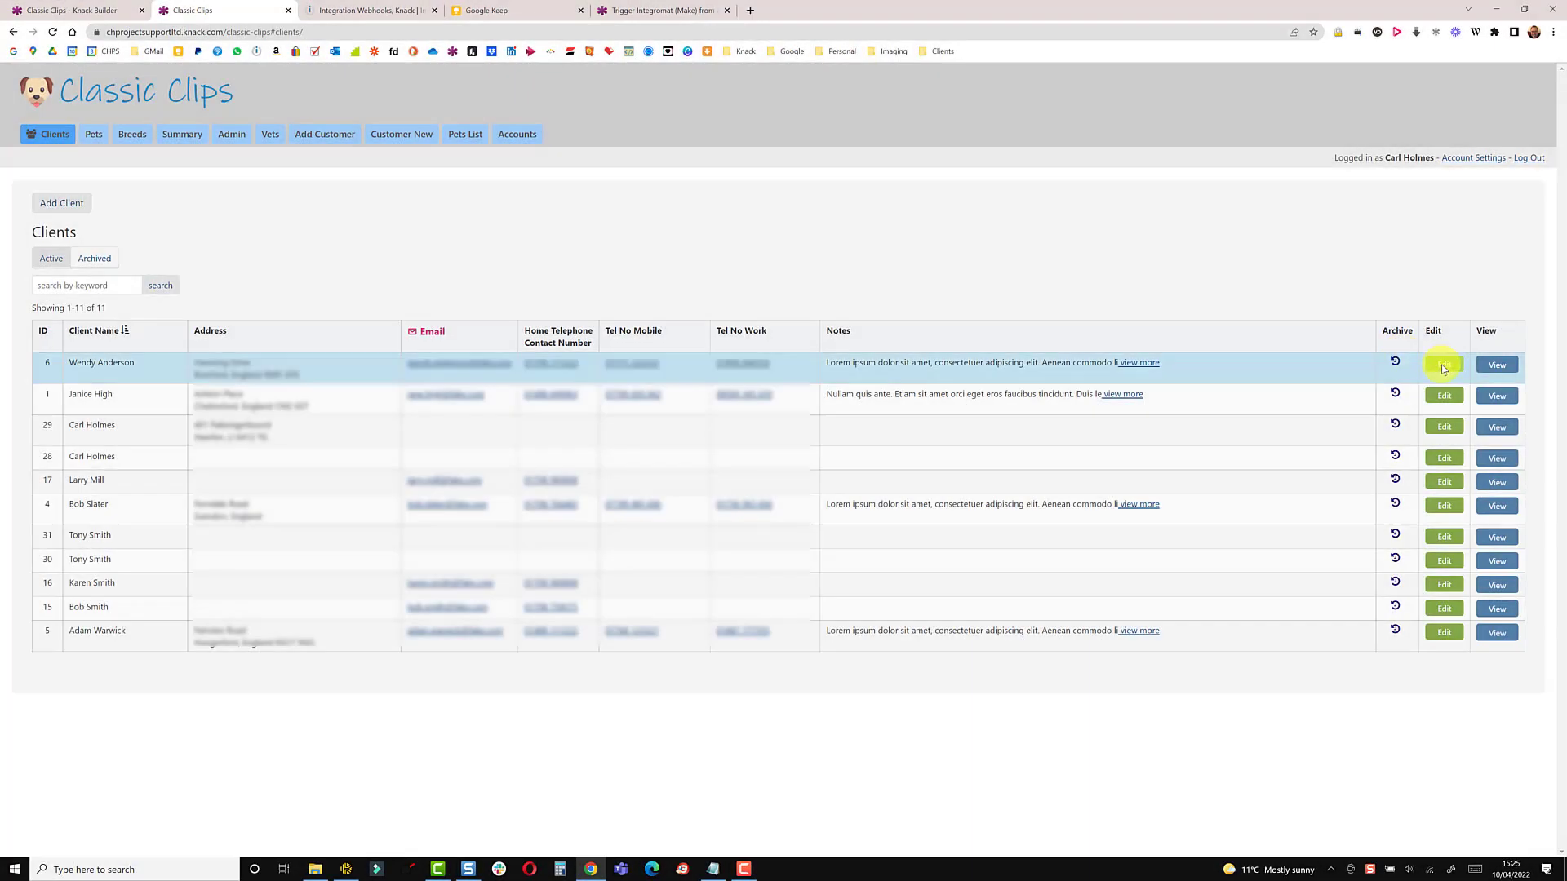
{"action": "left_click", "coordinate": [1441, 364]}
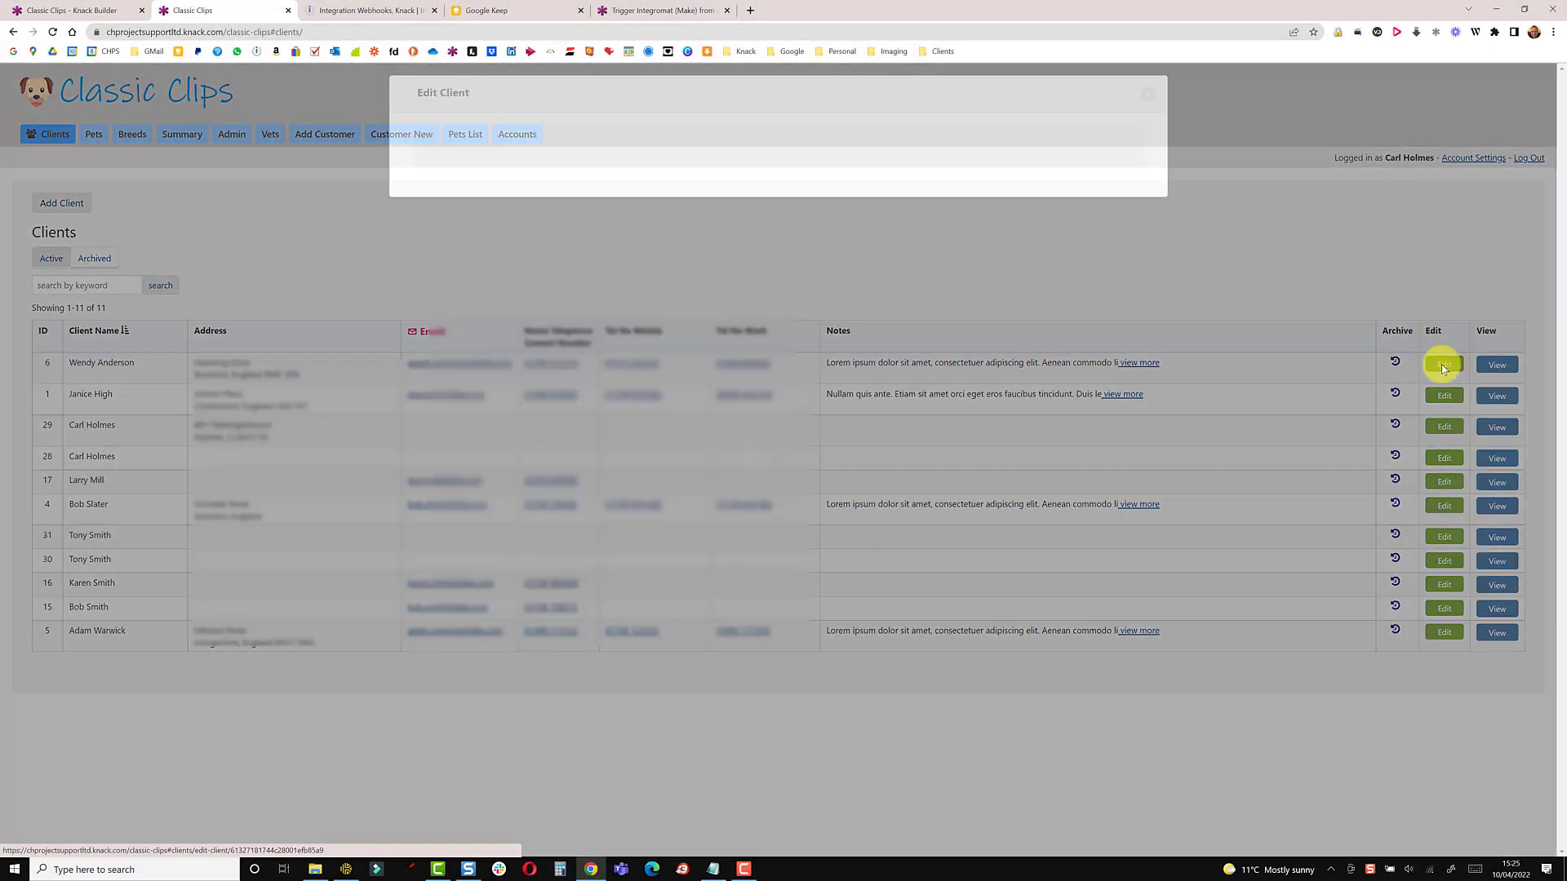
{"action": "left_click", "coordinate": [482, 695]}
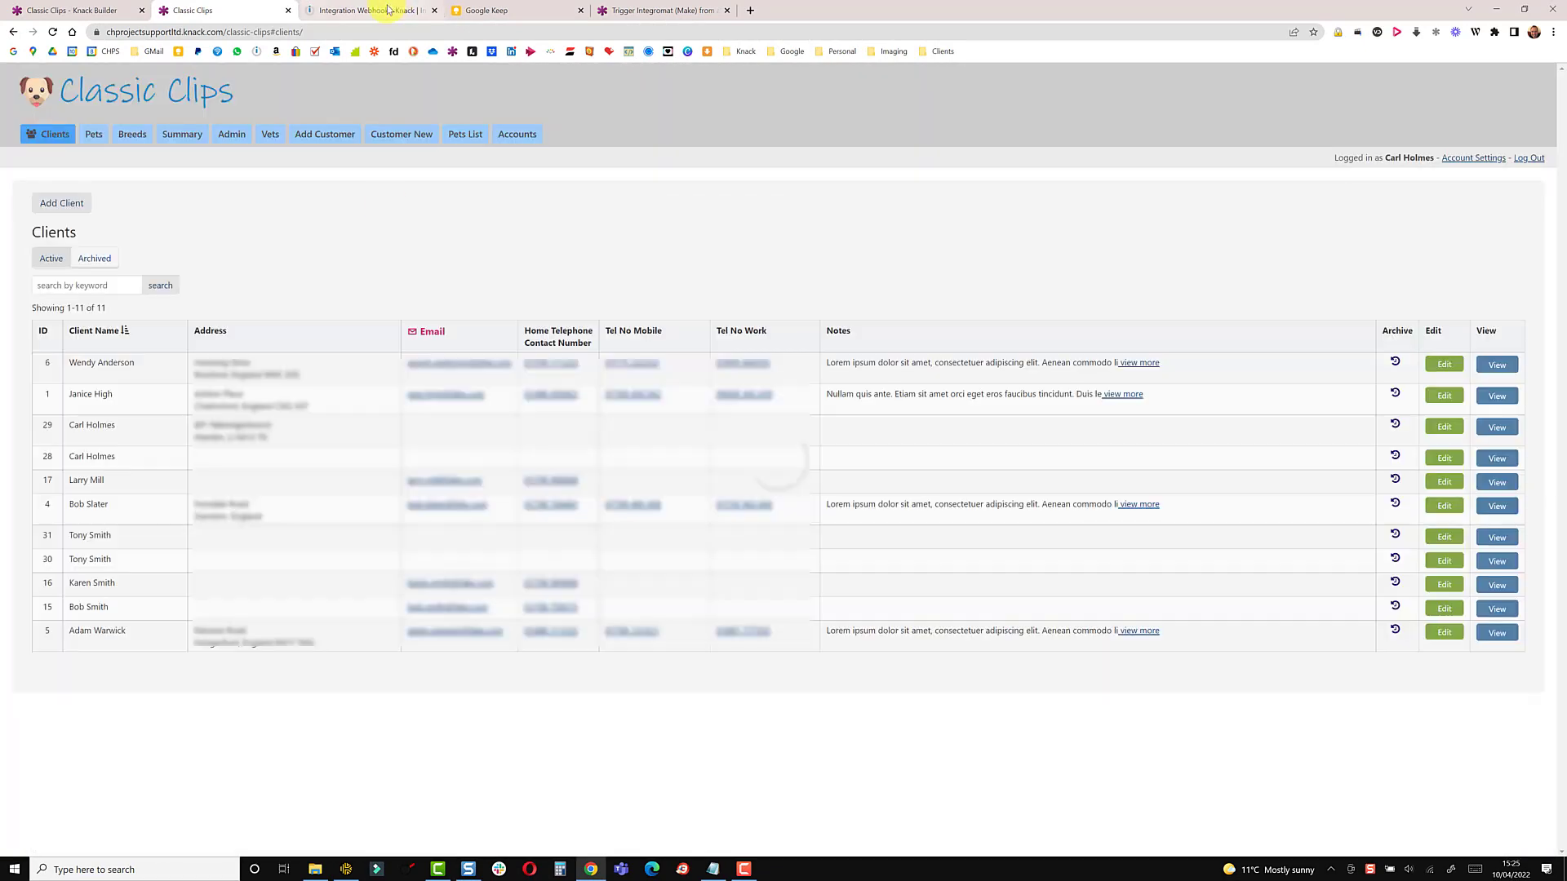
Step: Return to the Integromat scenario and inspect the output bundles of the custom mailhook and the Knack module, including the record ID
{"action": "left_click", "coordinate": [387, 9]}
{"action": "left_click", "coordinate": [765, 342]}
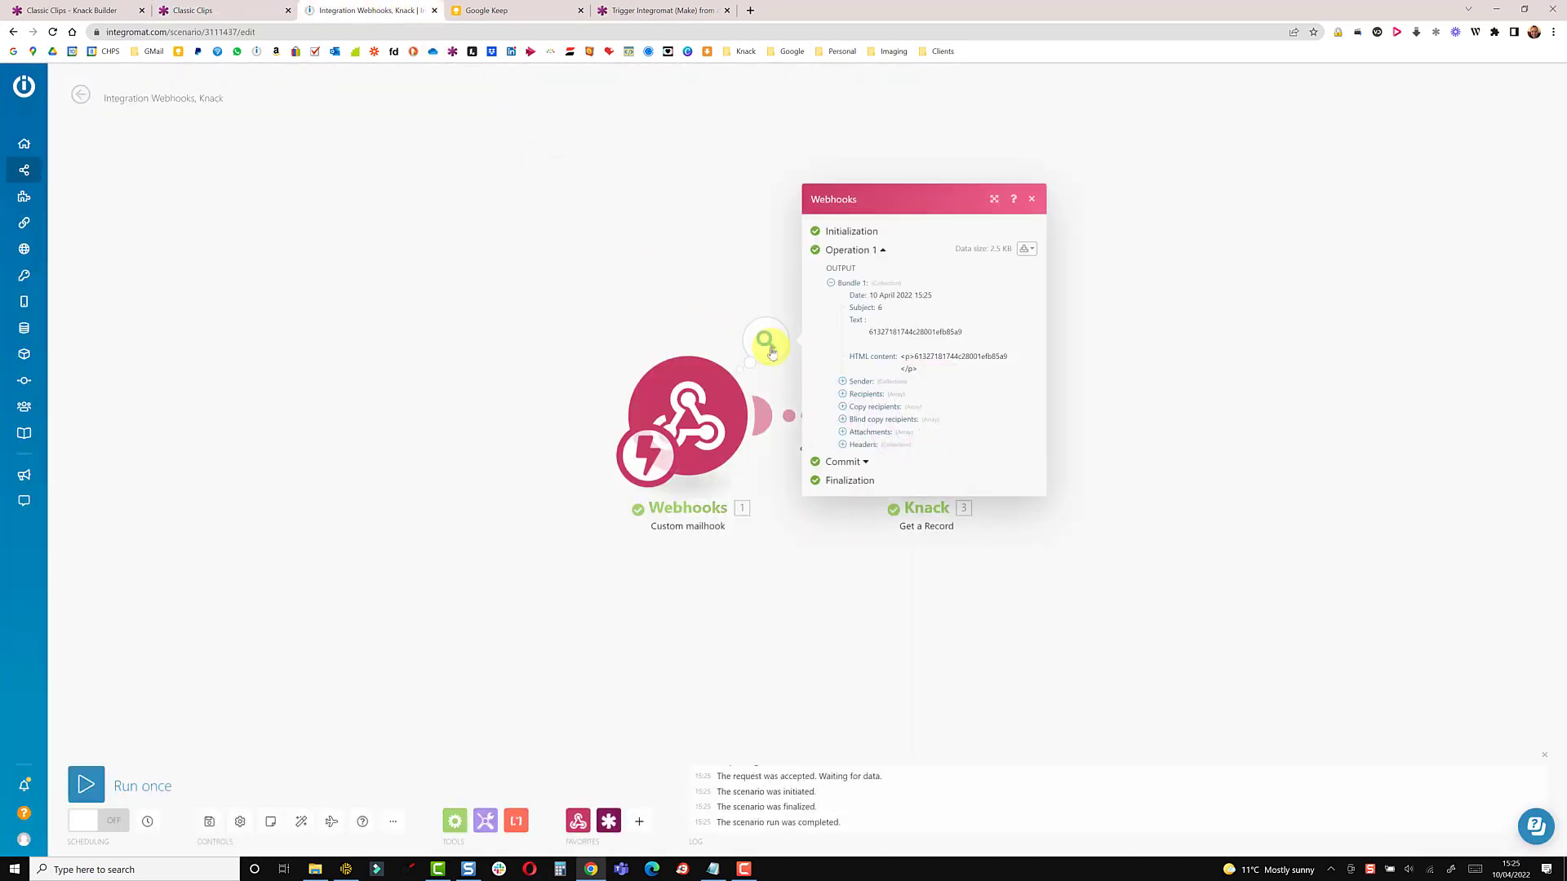
{"action": "left_click", "coordinate": [1112, 336]}
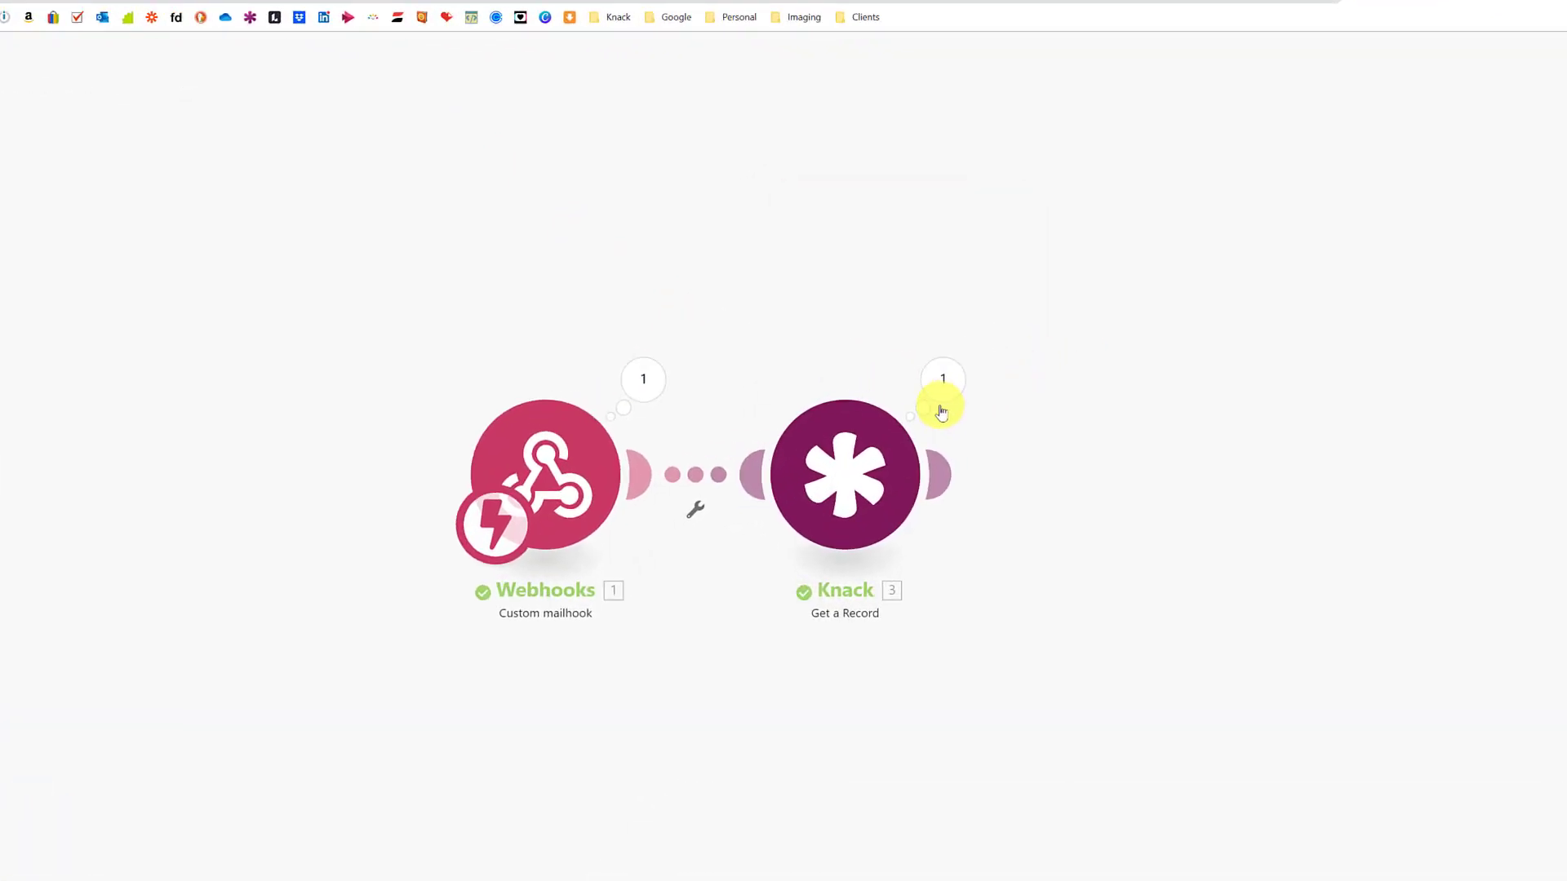
{"action": "left_click", "coordinate": [865, 433]}
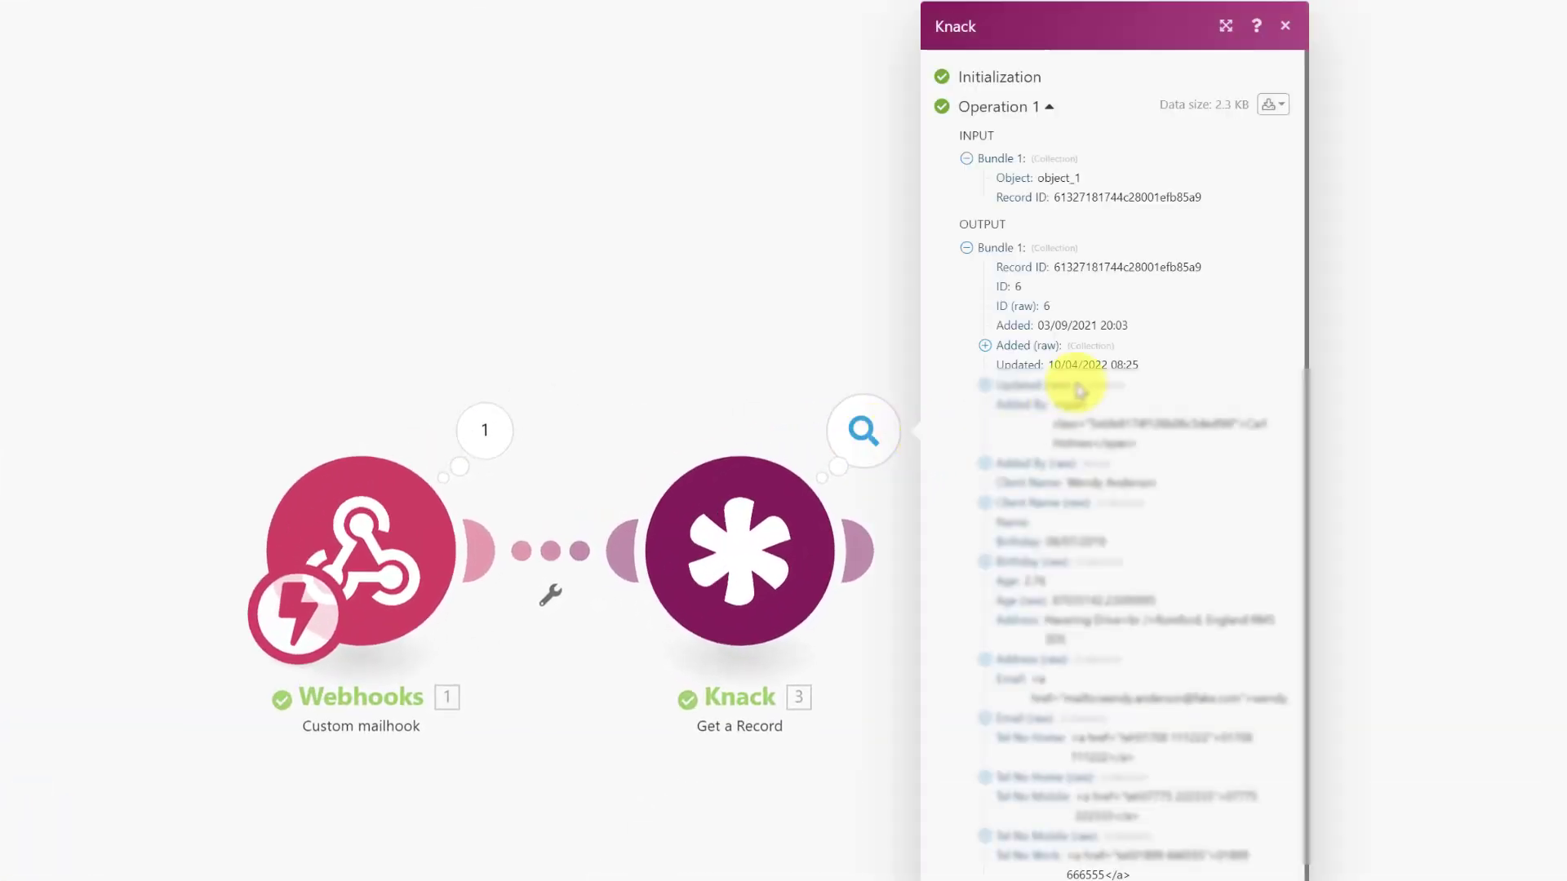
{"action": "left_click_drag", "start_coordinate": [1211, 267], "coordinate": [1039, 264]}
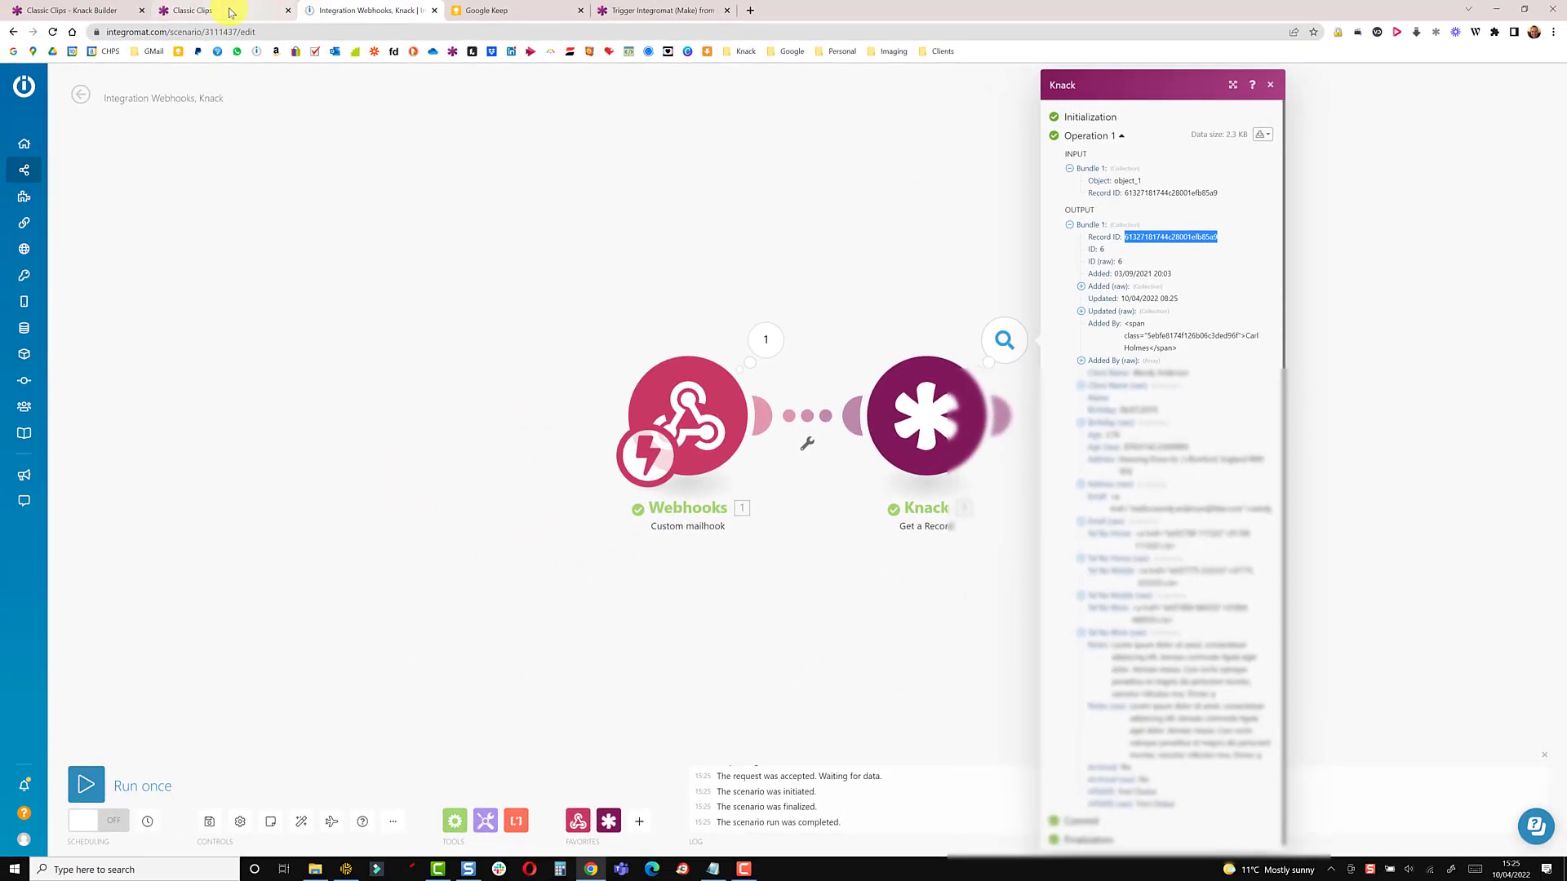
Step: Open the details page of the client with ID 6 in the live app and check the record ID in its URL
{"action": "left_click", "coordinate": [231, 12]}
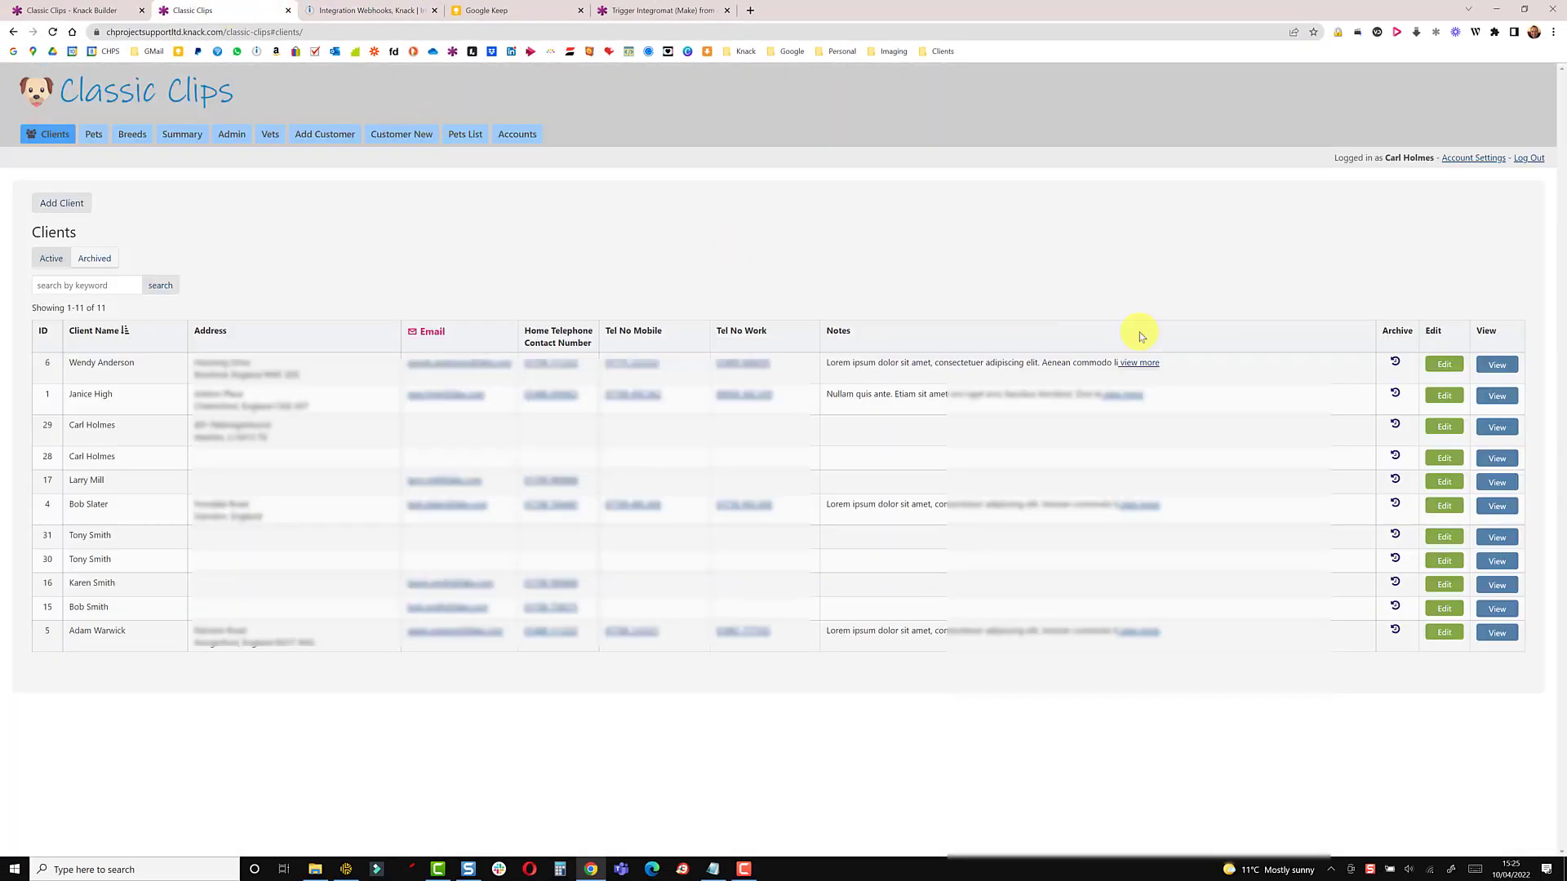
{"action": "left_click", "coordinate": [1496, 365]}
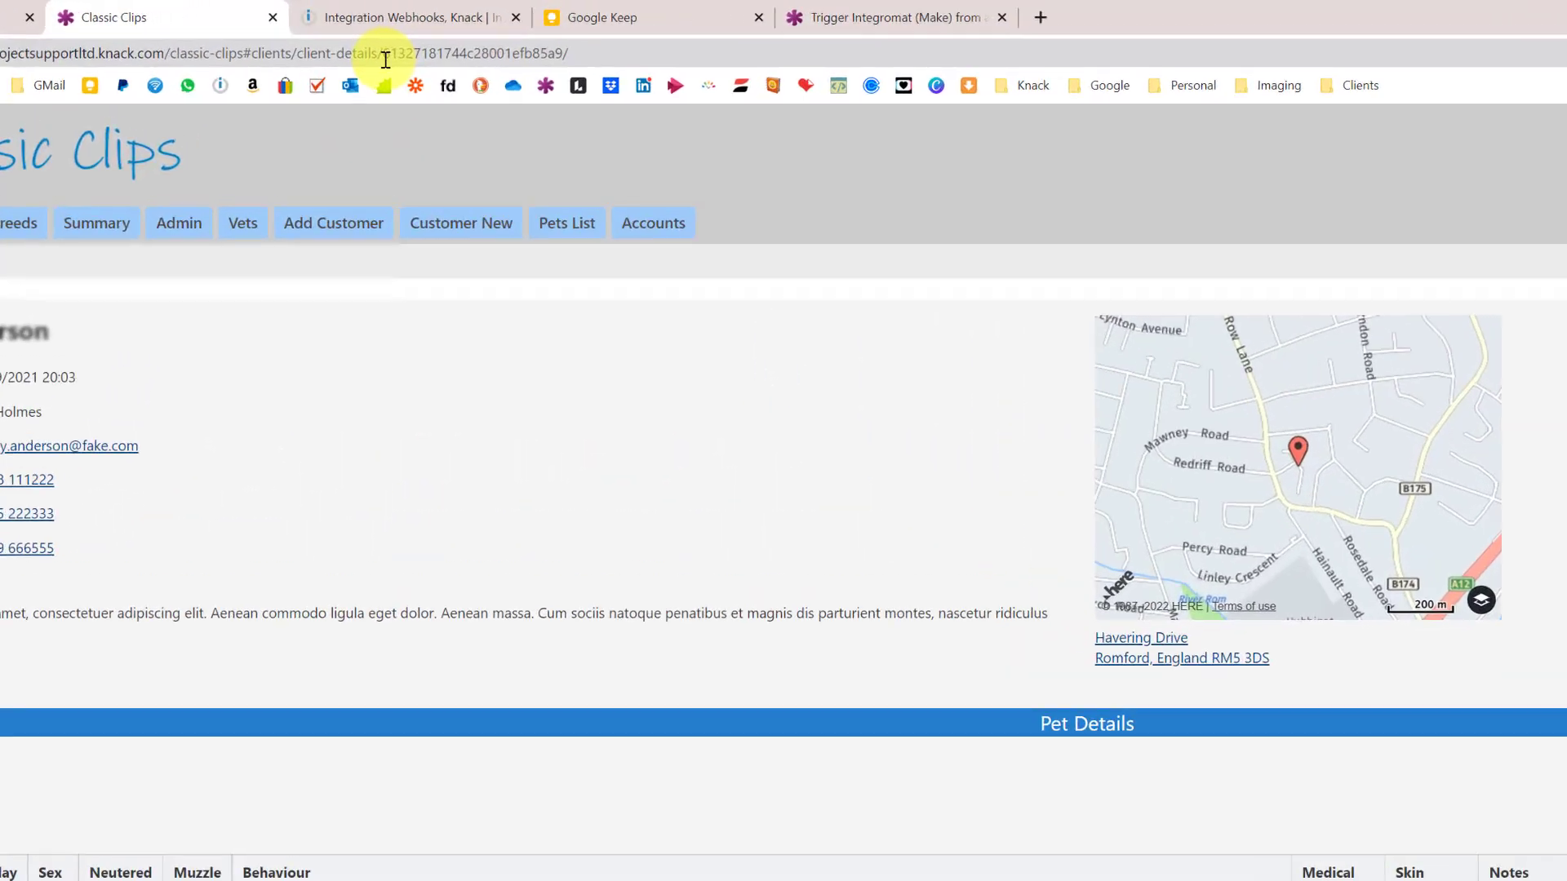
{"action": "left_click_drag", "start_coordinate": [385, 56], "coordinate": [425, 56]}
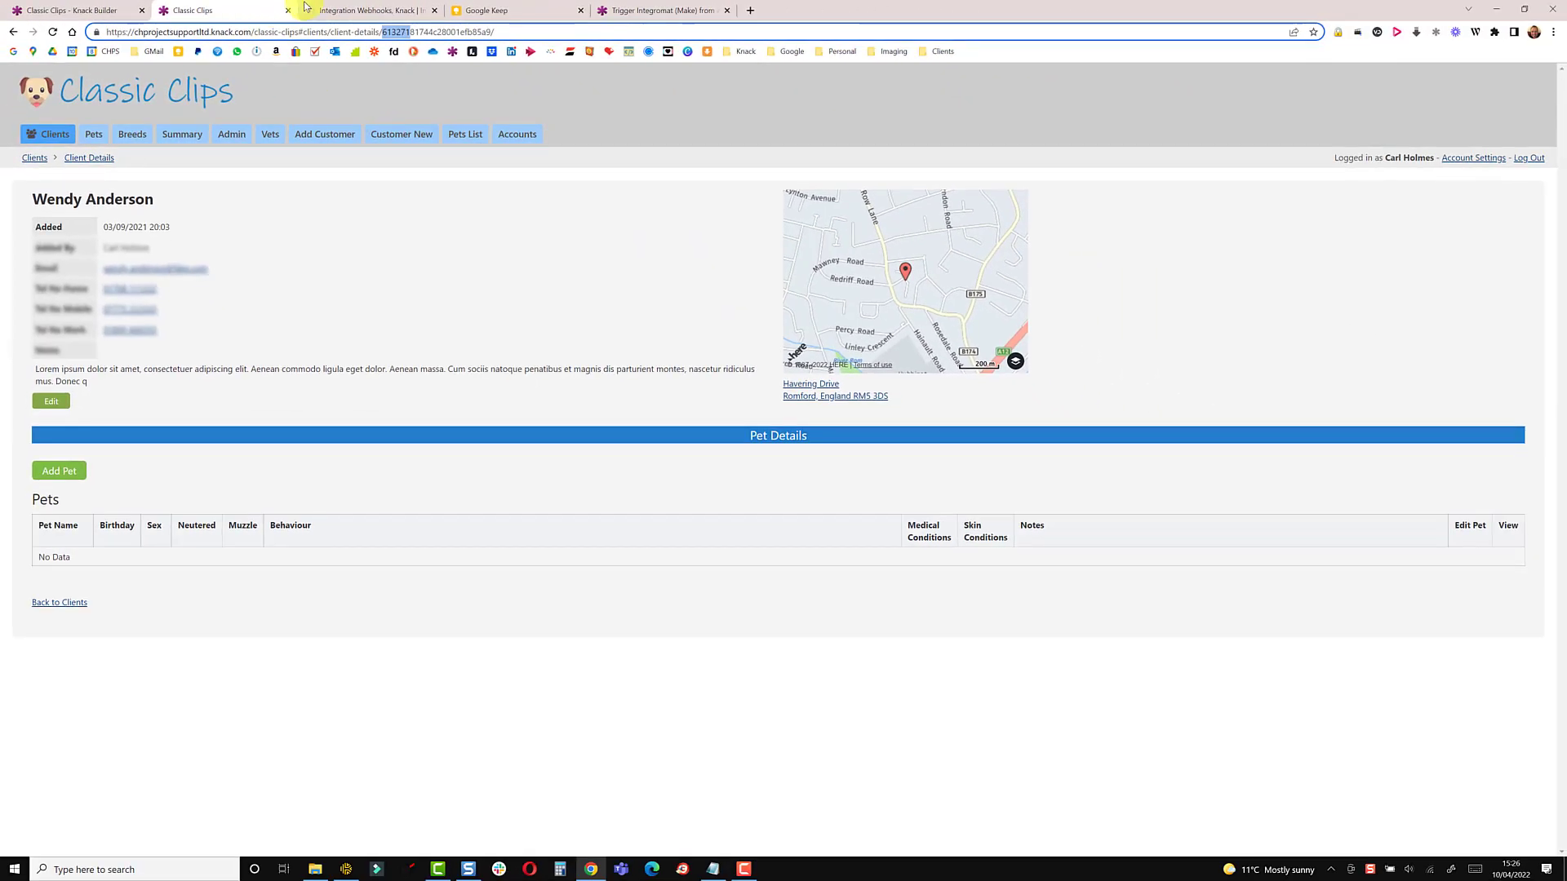
Step: Compare the ID and client name in the Knack module's output with the matching row of the builder's Client records
{"action": "left_click", "coordinate": [320, 7]}
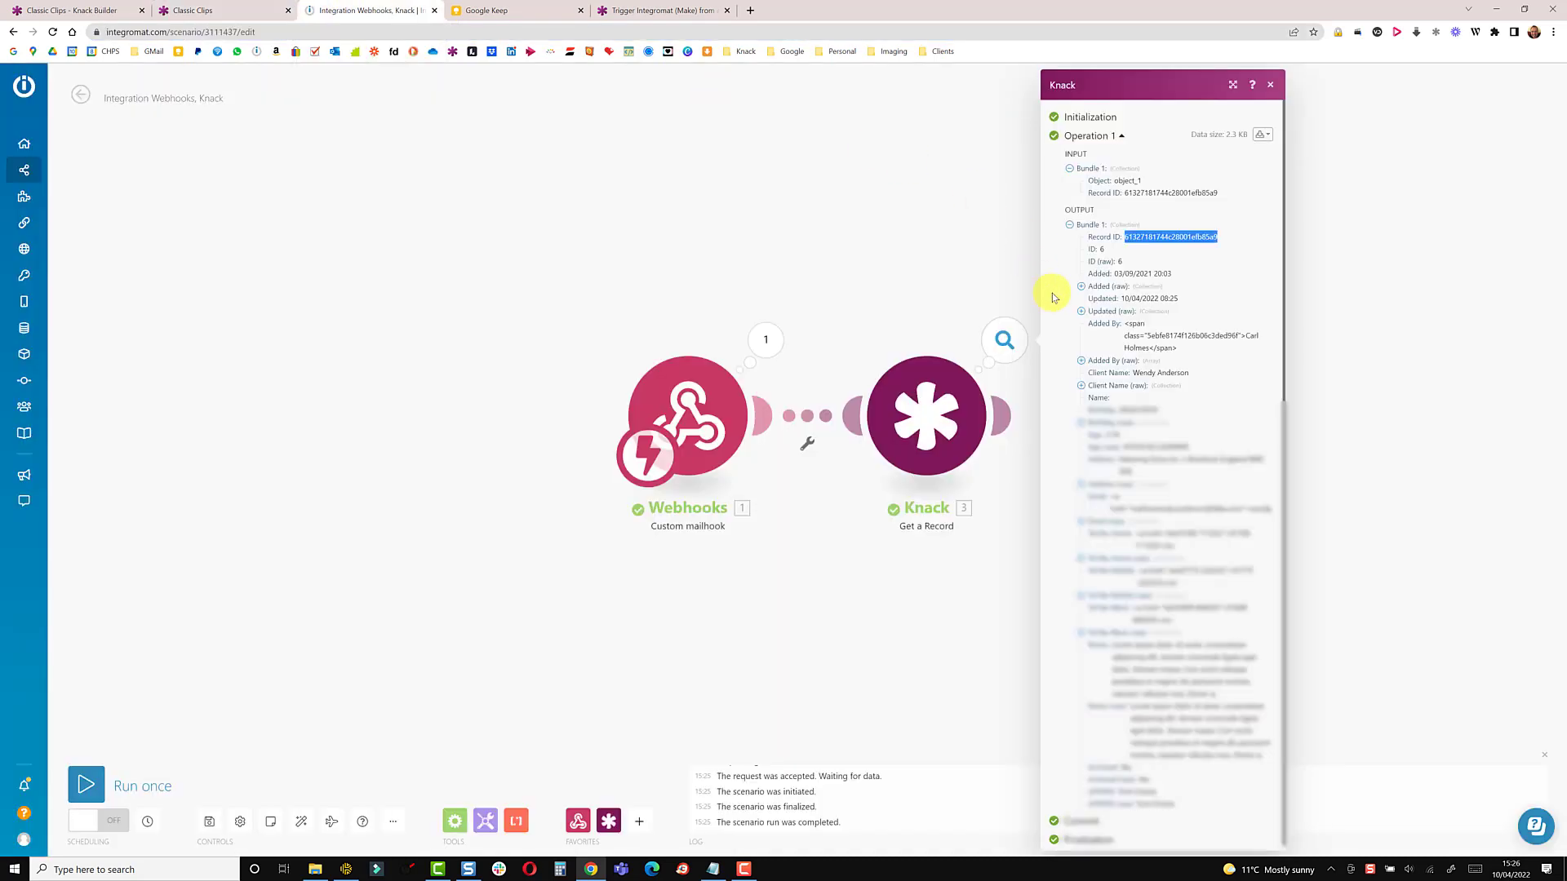
{"action": "left_click", "coordinate": [1097, 256]}
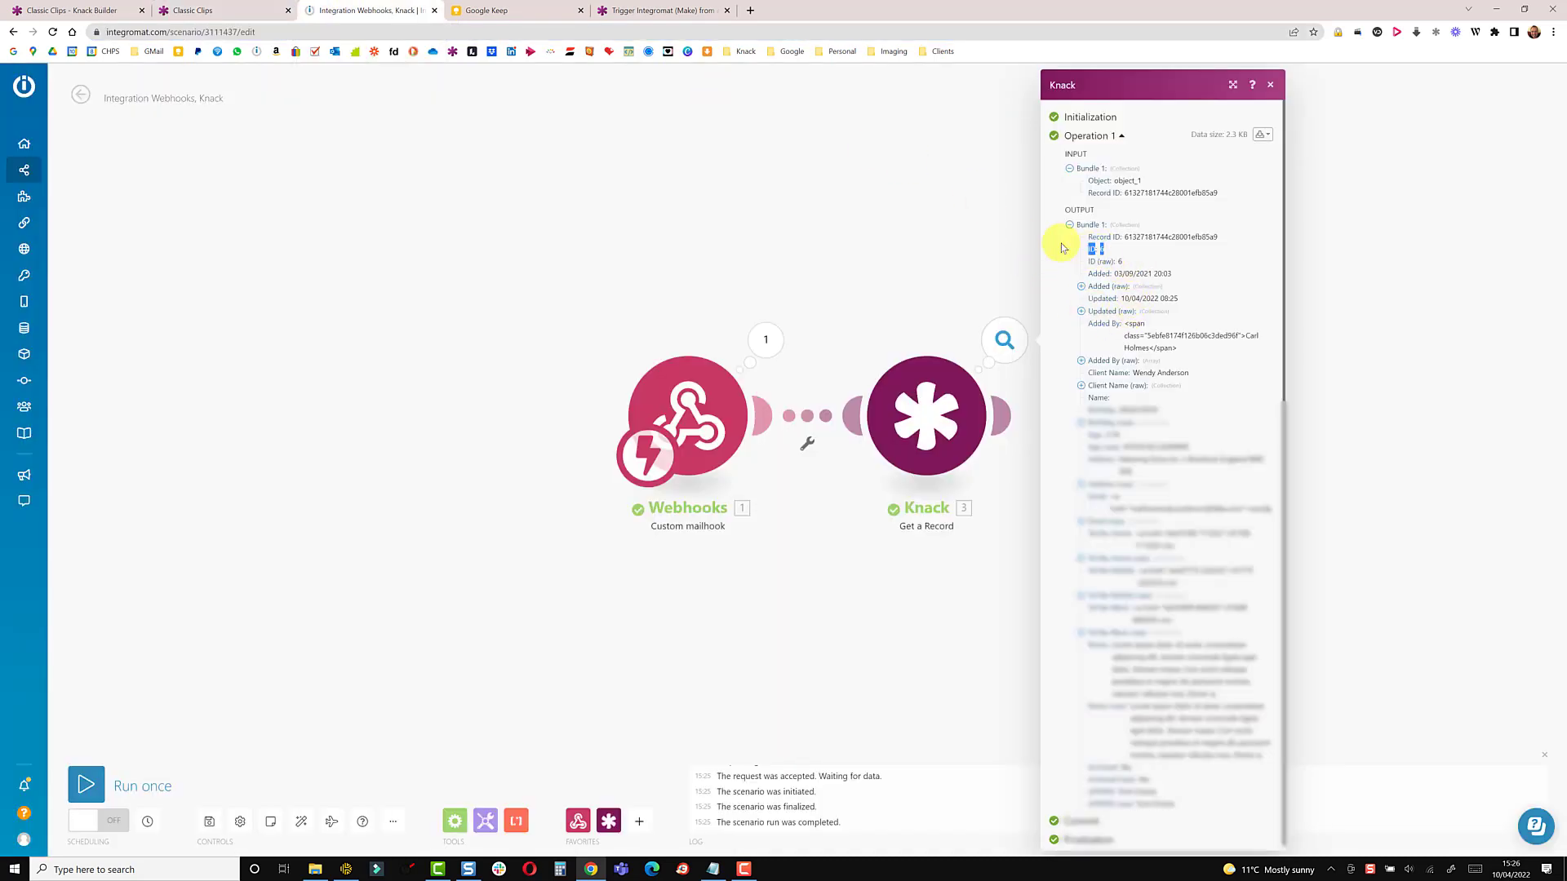
{"action": "left_click", "coordinate": [98, 10]}
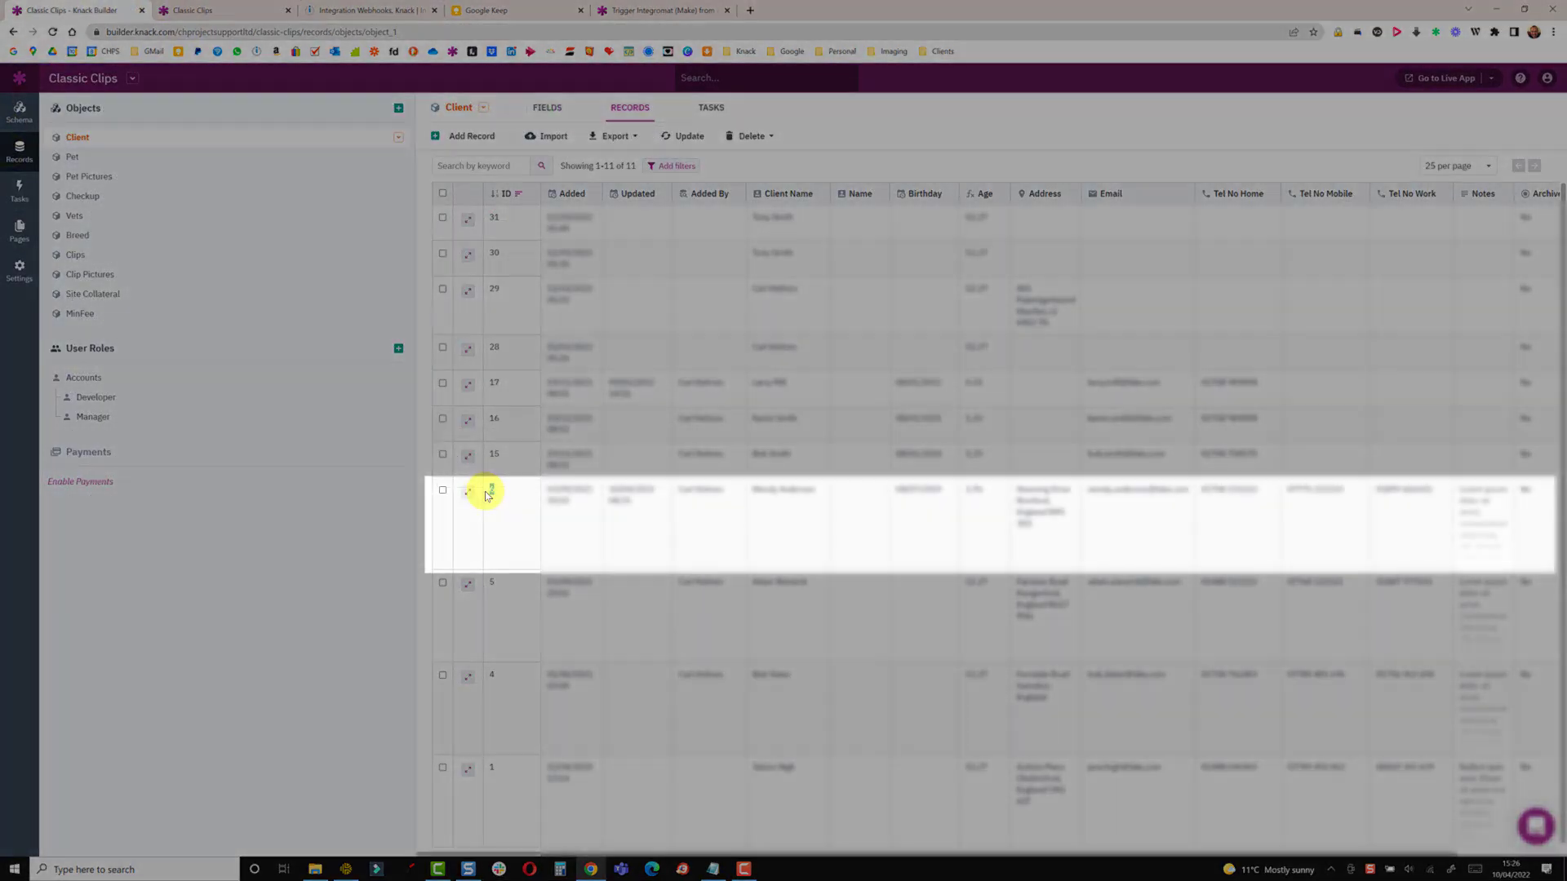
{"action": "left_click_drag", "start_coordinate": [487, 496], "coordinate": [818, 510]}
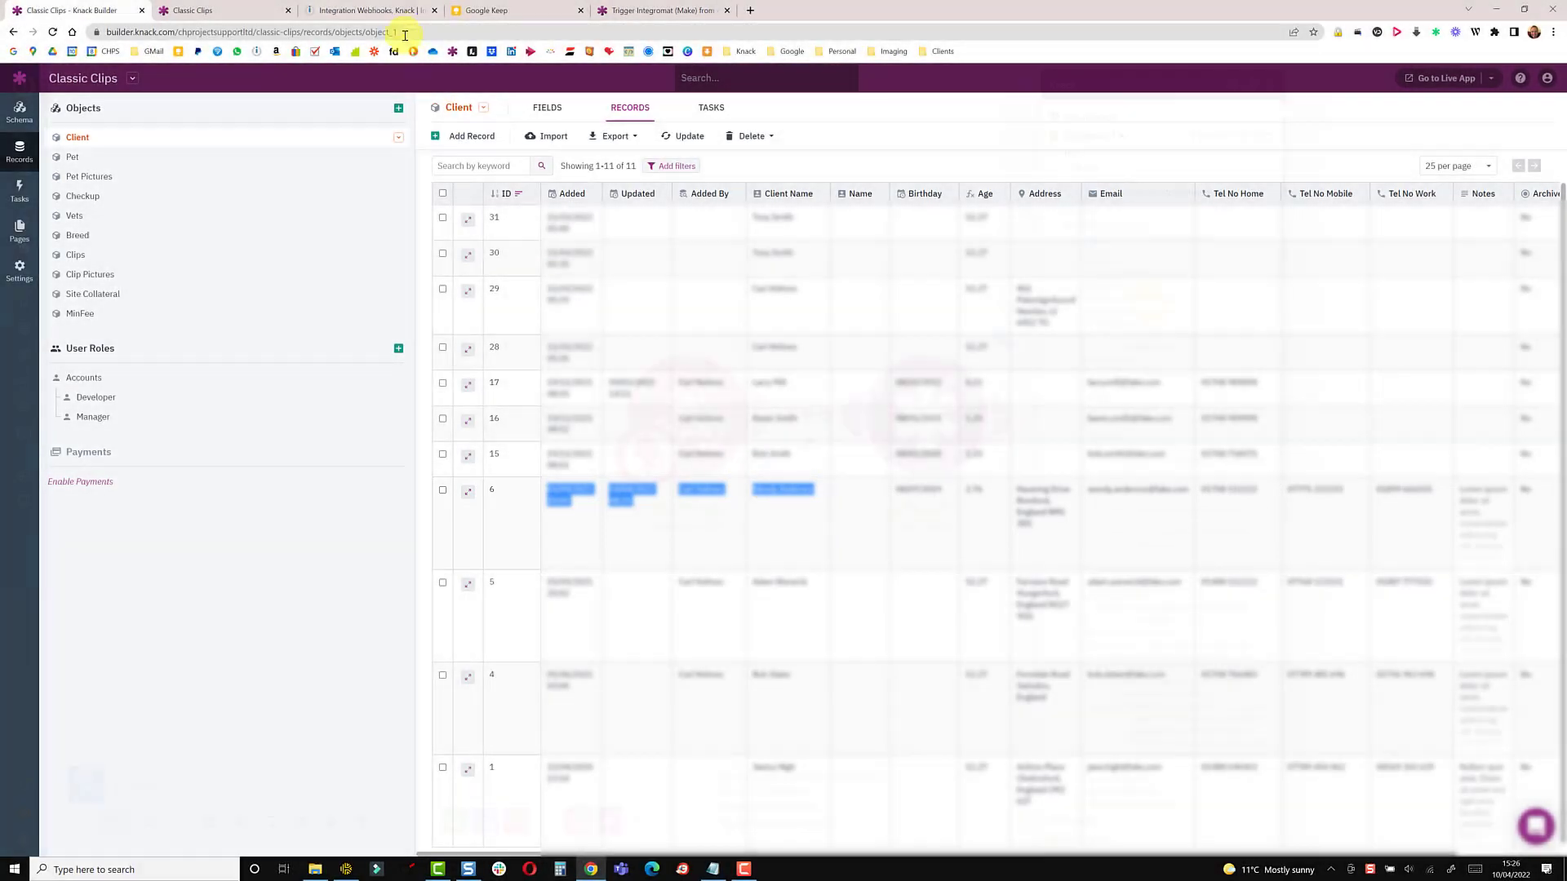
{"action": "left_click", "coordinate": [384, 11]}
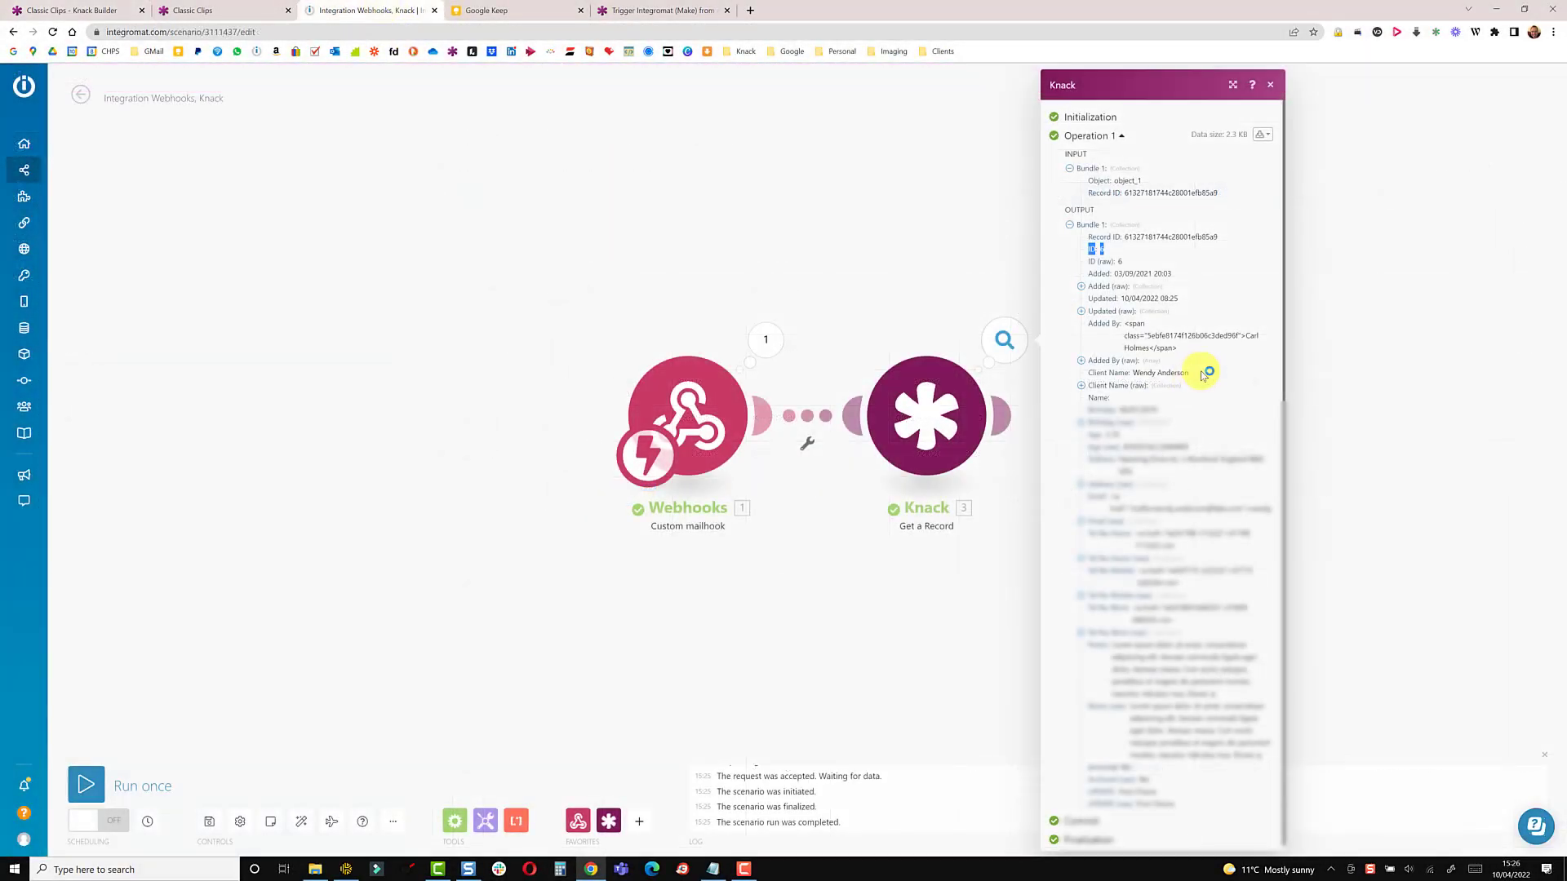
{"action": "left_click_drag", "start_coordinate": [1192, 372], "coordinate": [1132, 372]}
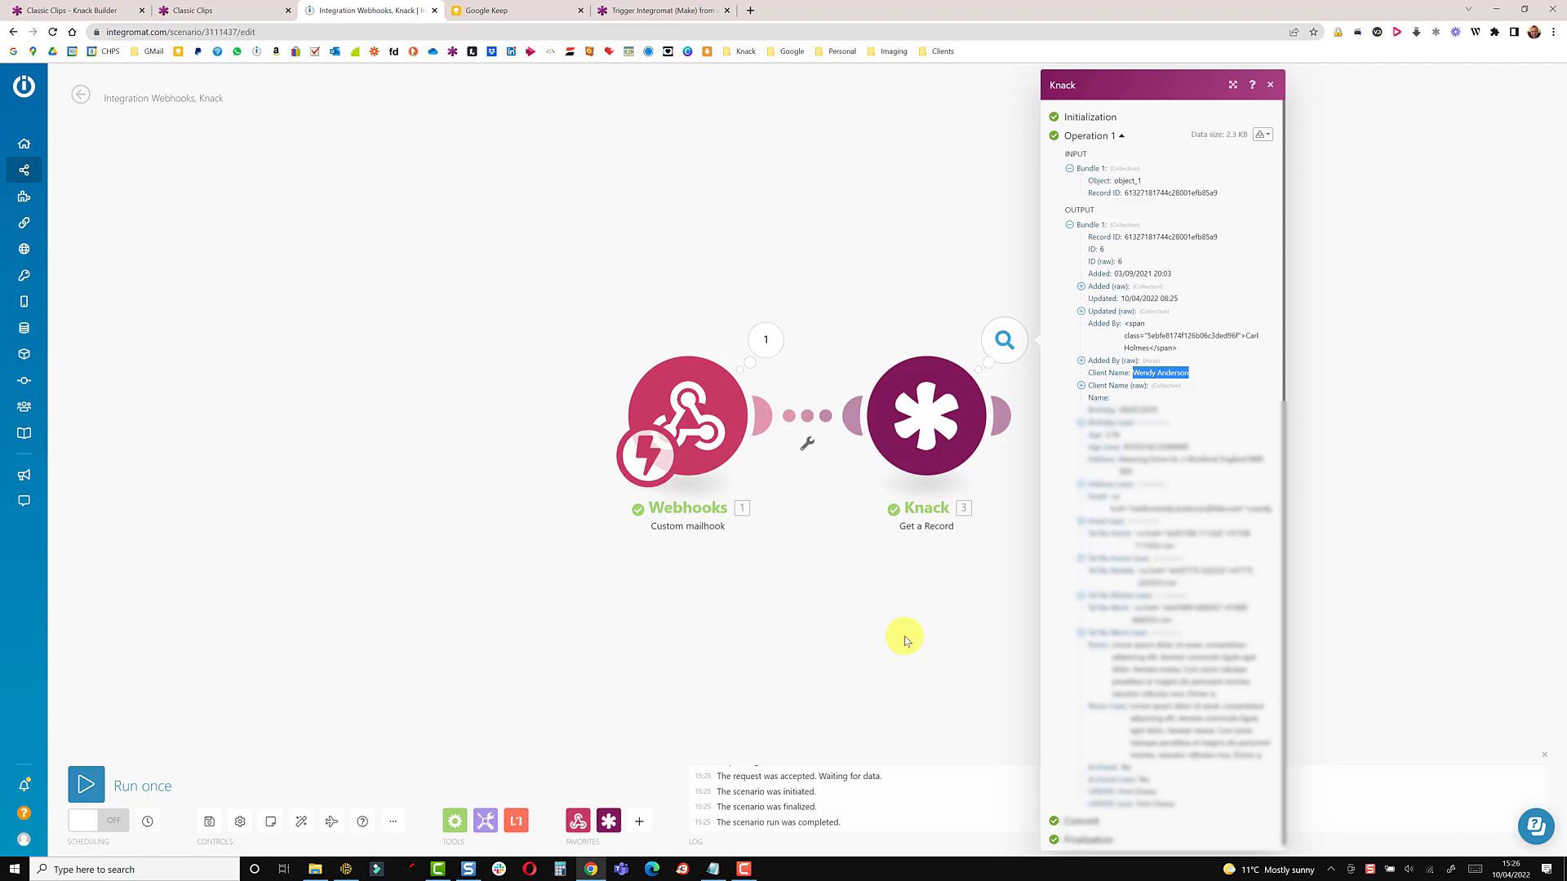
Step: Close the output bundle and browse the Knack actions available for a further module after Get a Record
{"action": "left_click", "coordinate": [907, 590]}
{"action": "left_click_drag", "start_coordinate": [962, 588], "coordinate": [683, 571]}
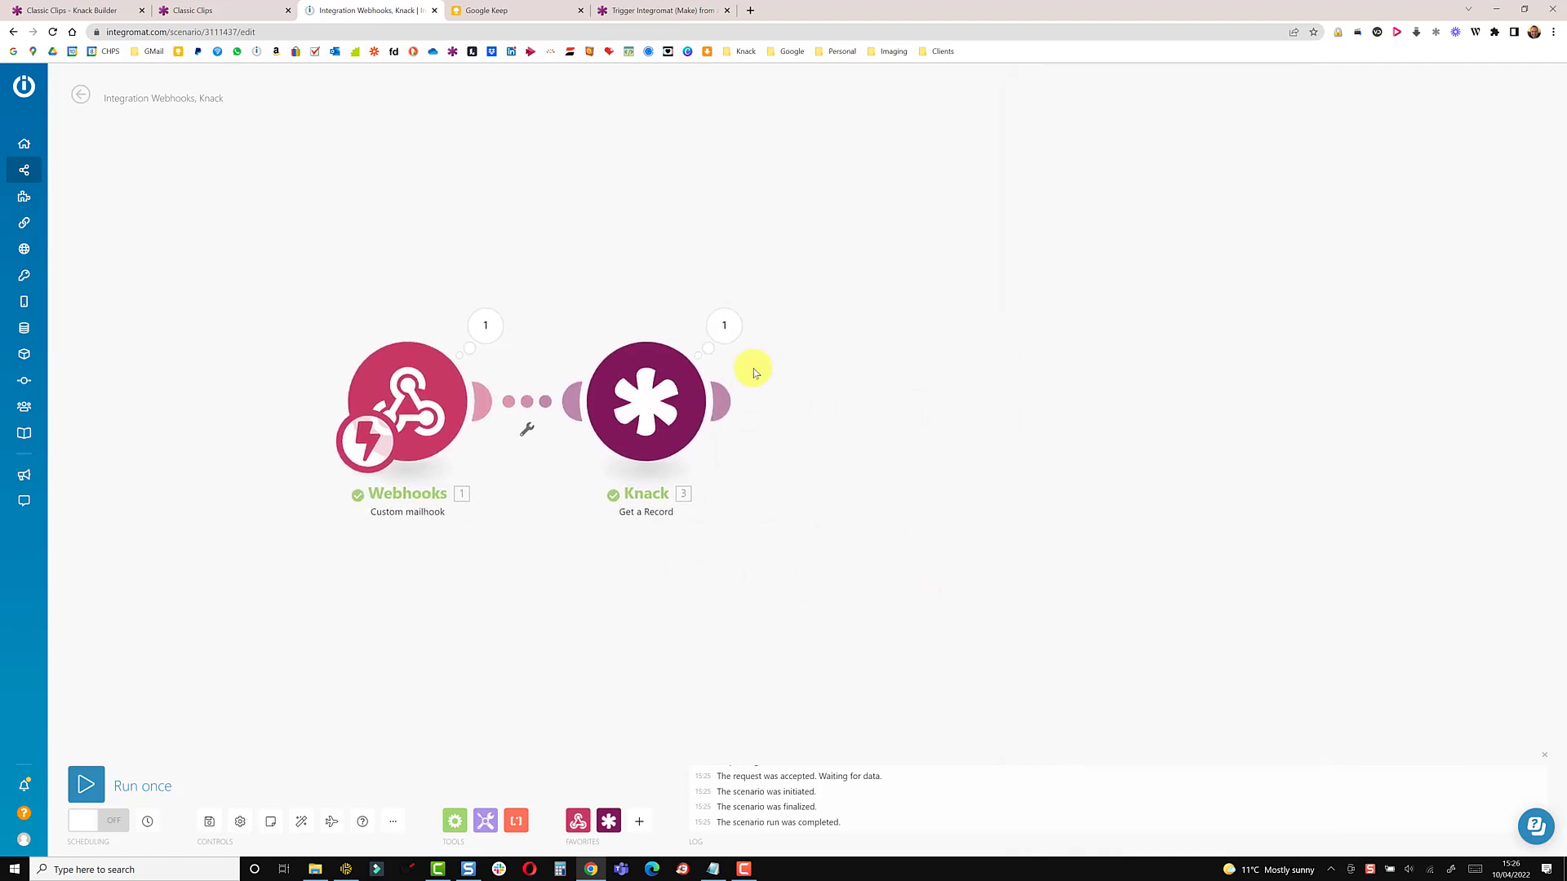
{"action": "left_click", "coordinate": [722, 396]}
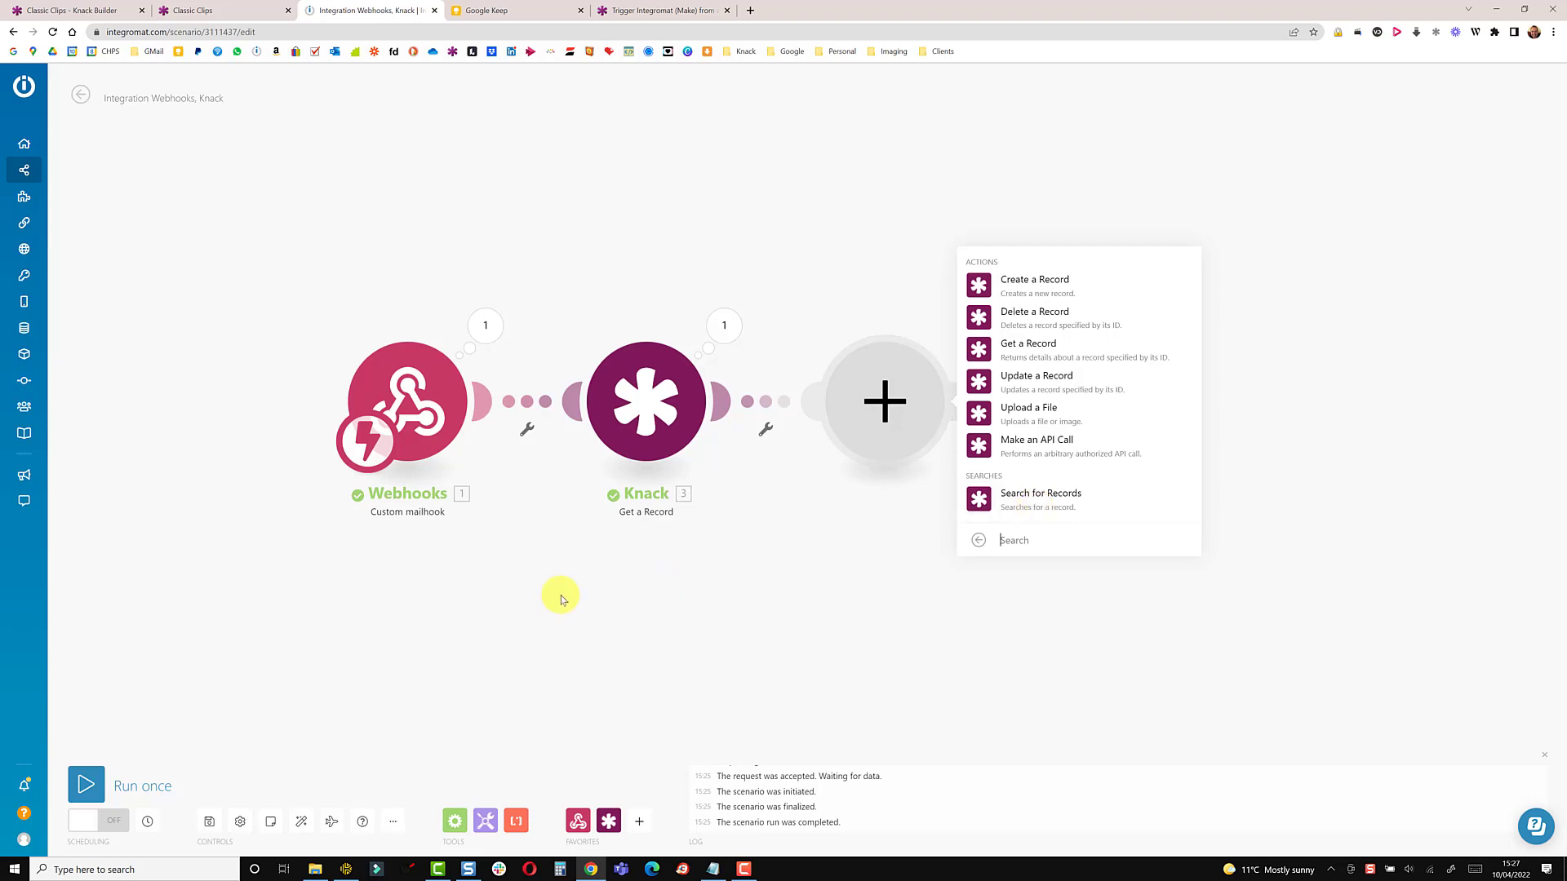
{"action": "left_click", "coordinate": [448, 392]}
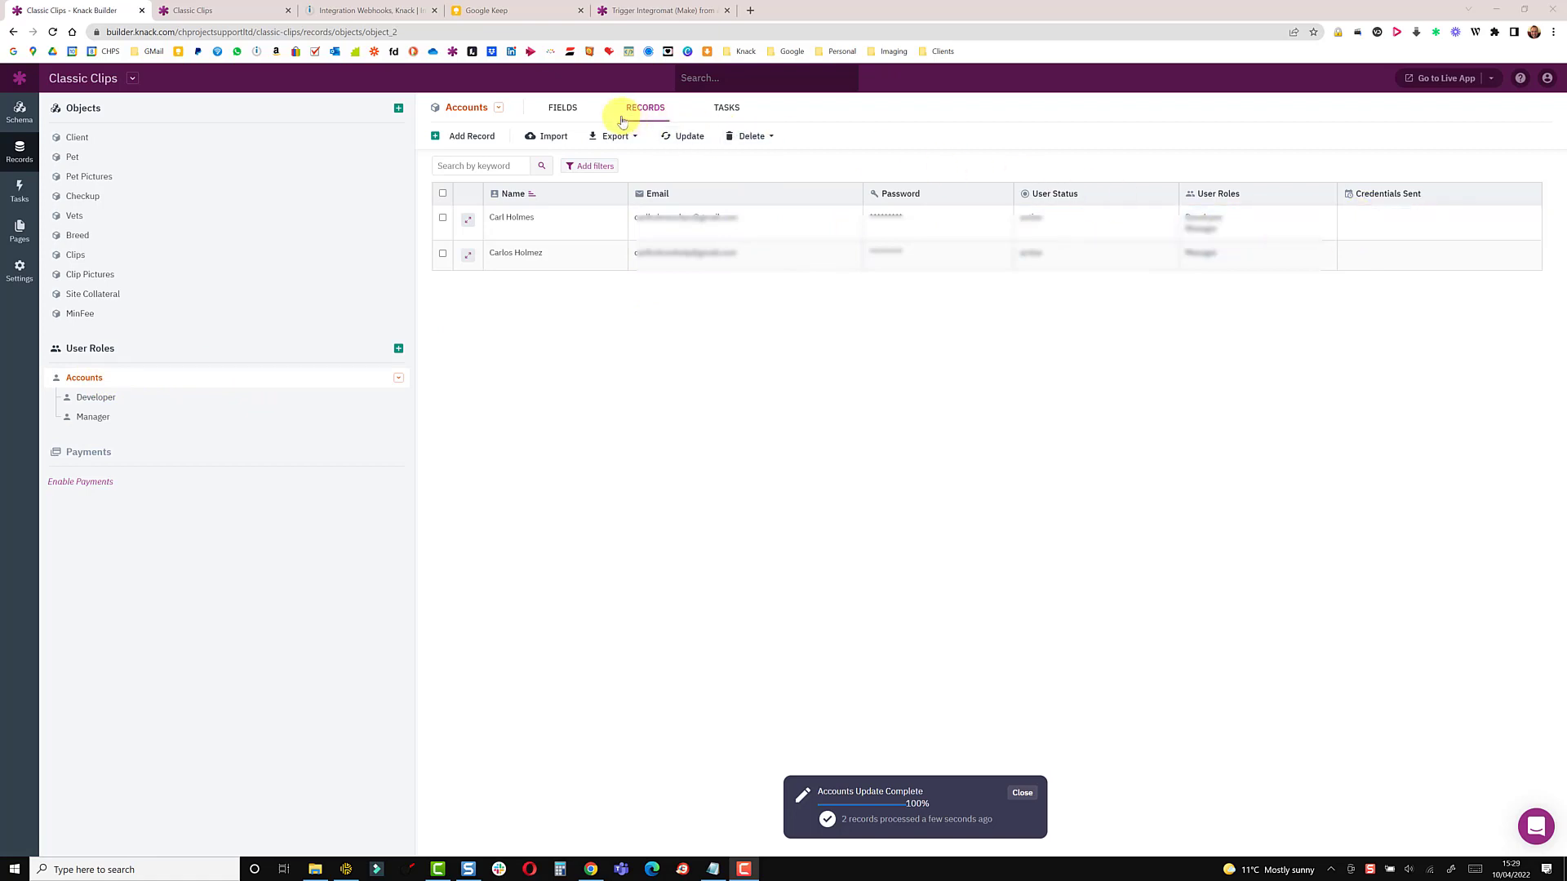
Step: Examine the Accounts object's fields in the Knack builder, in particular the Credentials Sent date/time field
{"action": "left_click", "coordinate": [566, 110]}
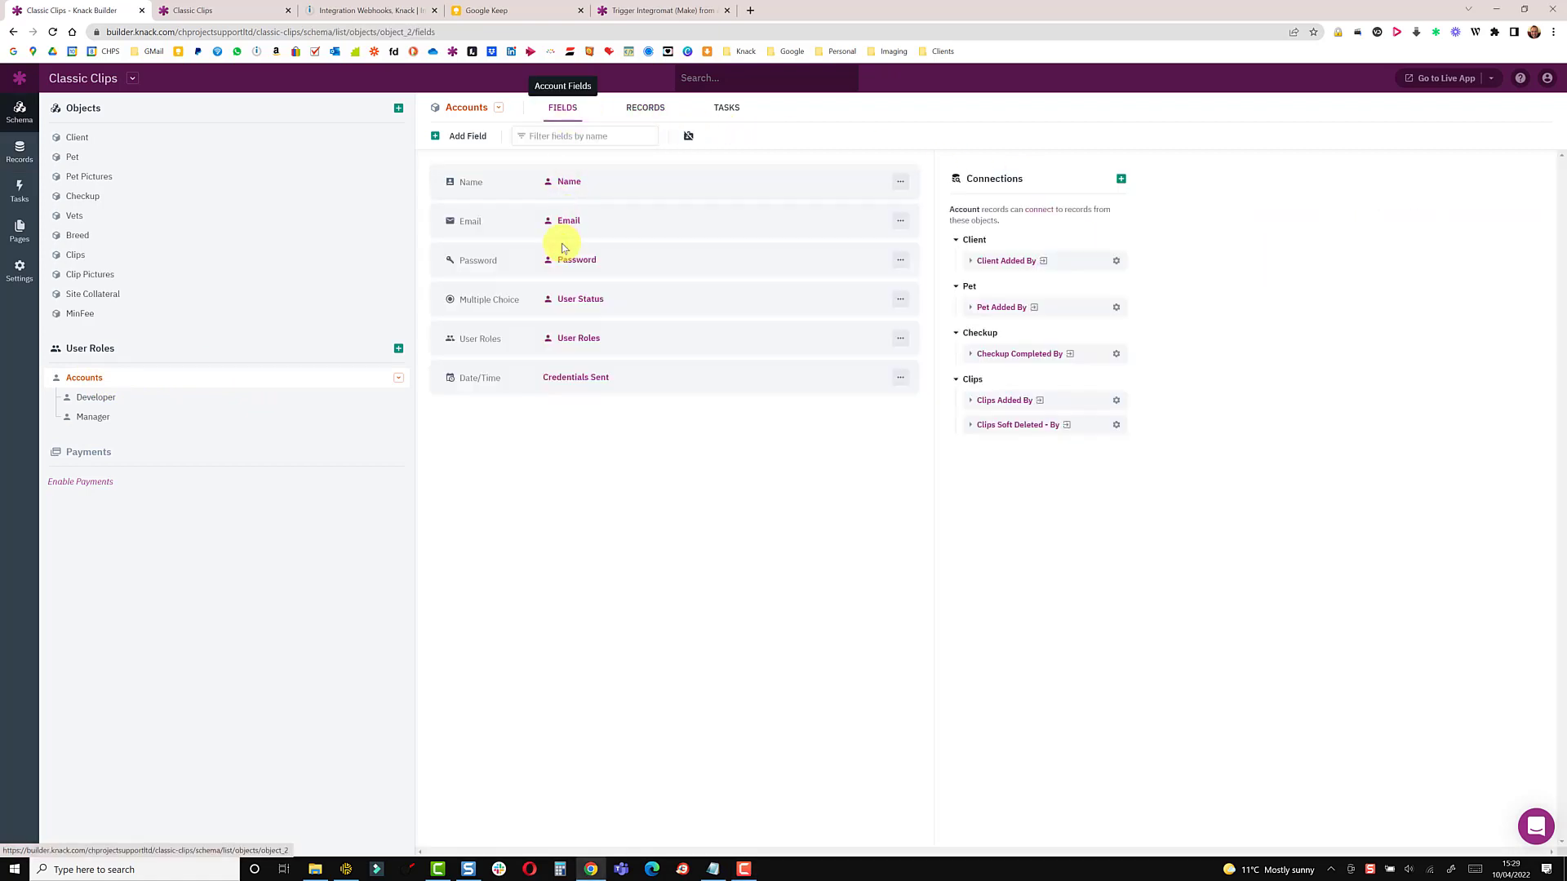
{"action": "left_click", "coordinate": [577, 378]}
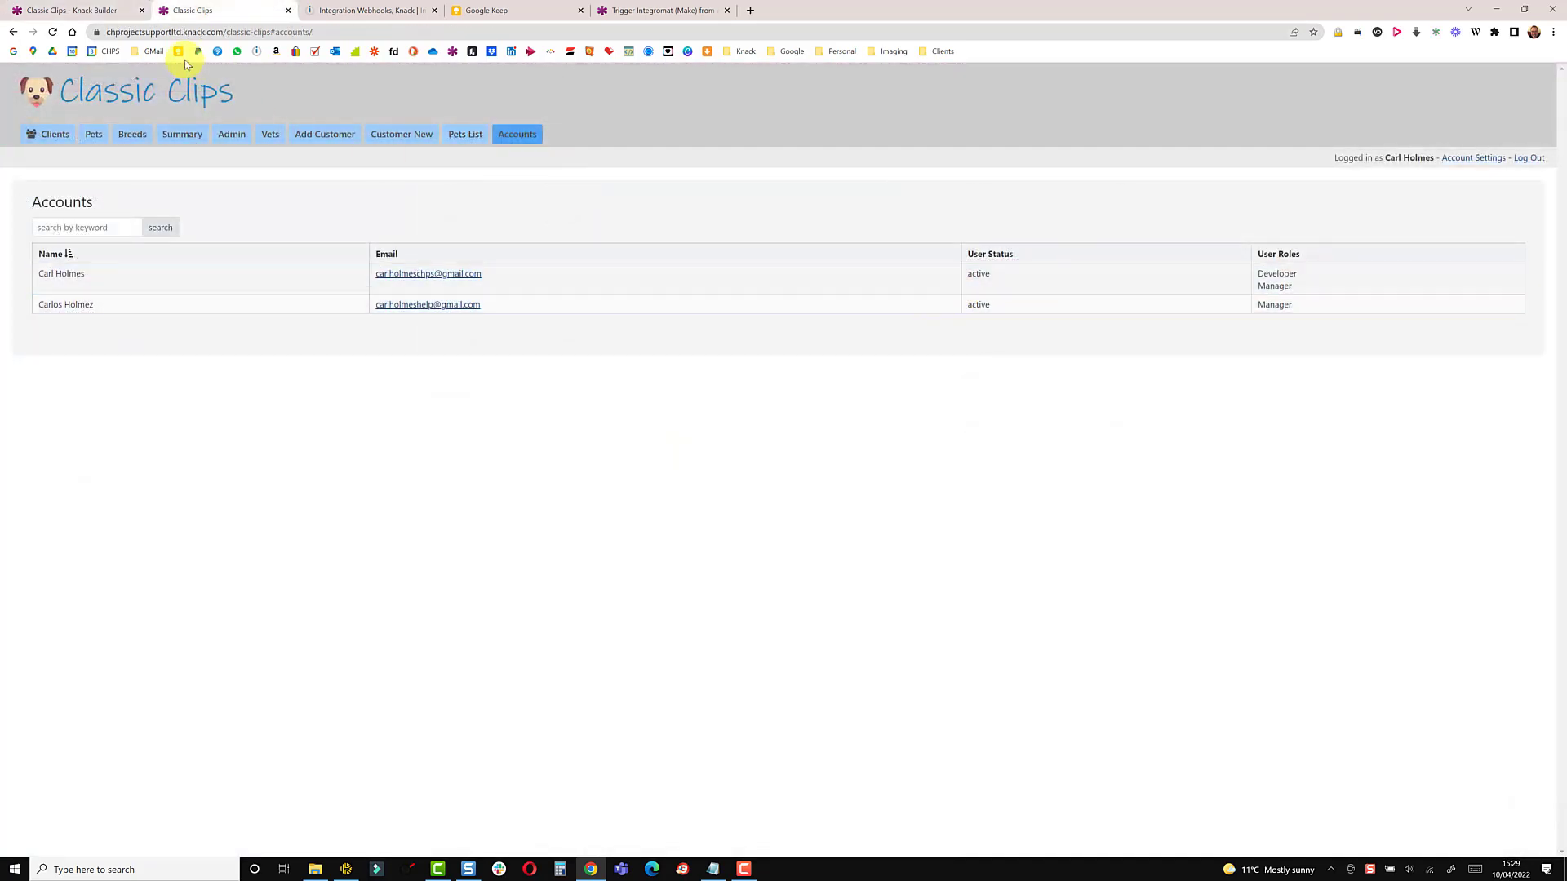
Step: Add a Credentials Sent column to the table on the builder's Accounts page and save the view
{"action": "left_click", "coordinate": [105, 11]}
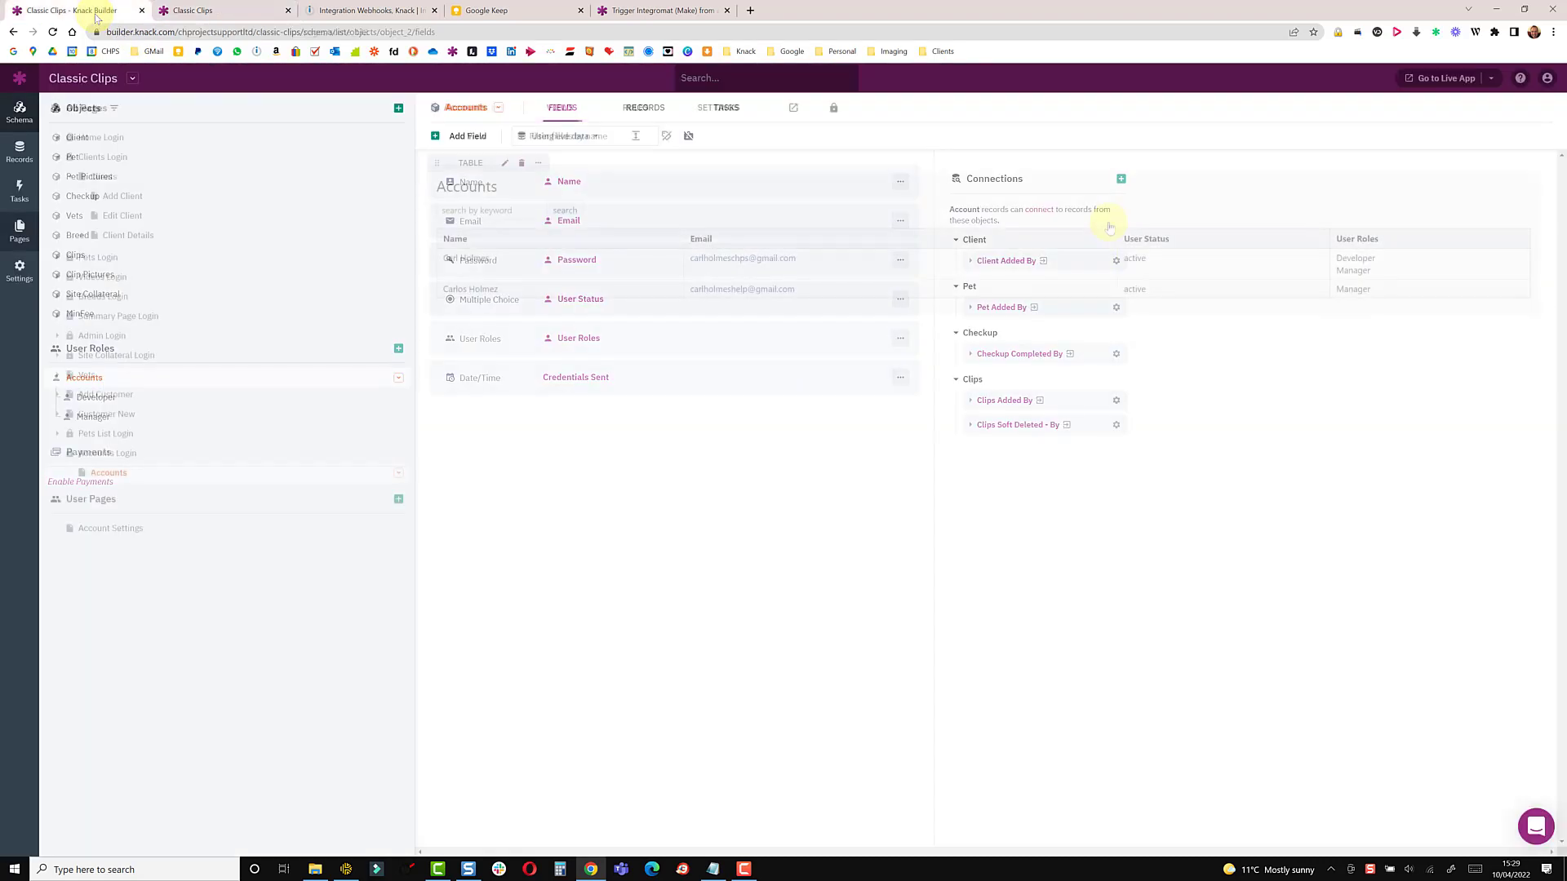
{"action": "left_click", "coordinate": [896, 236]}
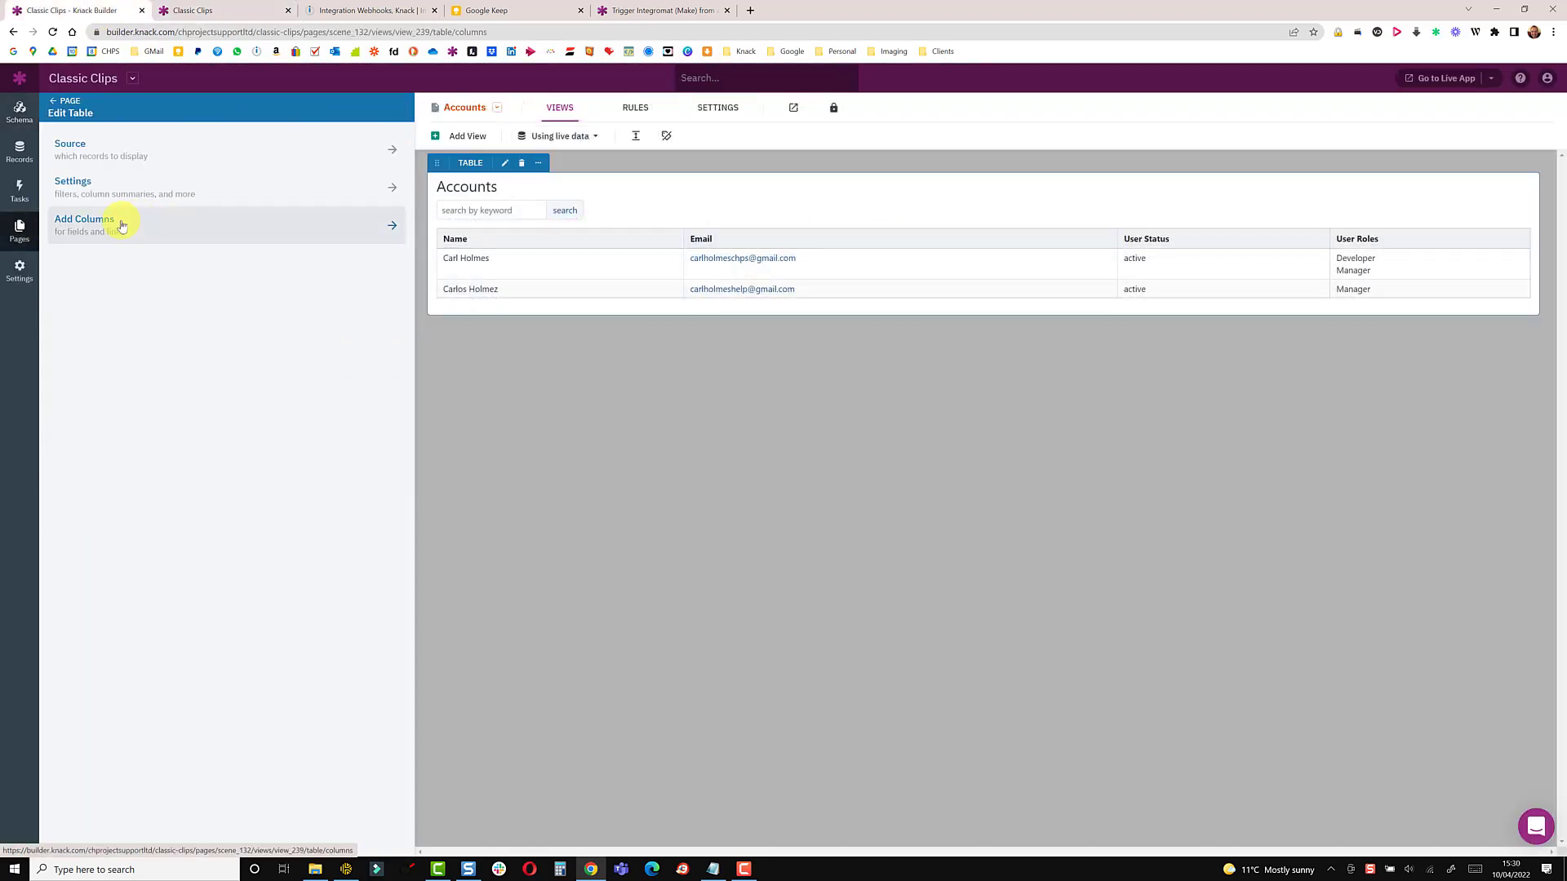
{"action": "left_click", "coordinate": [122, 225]}
{"action": "left_click", "coordinate": [113, 316]}
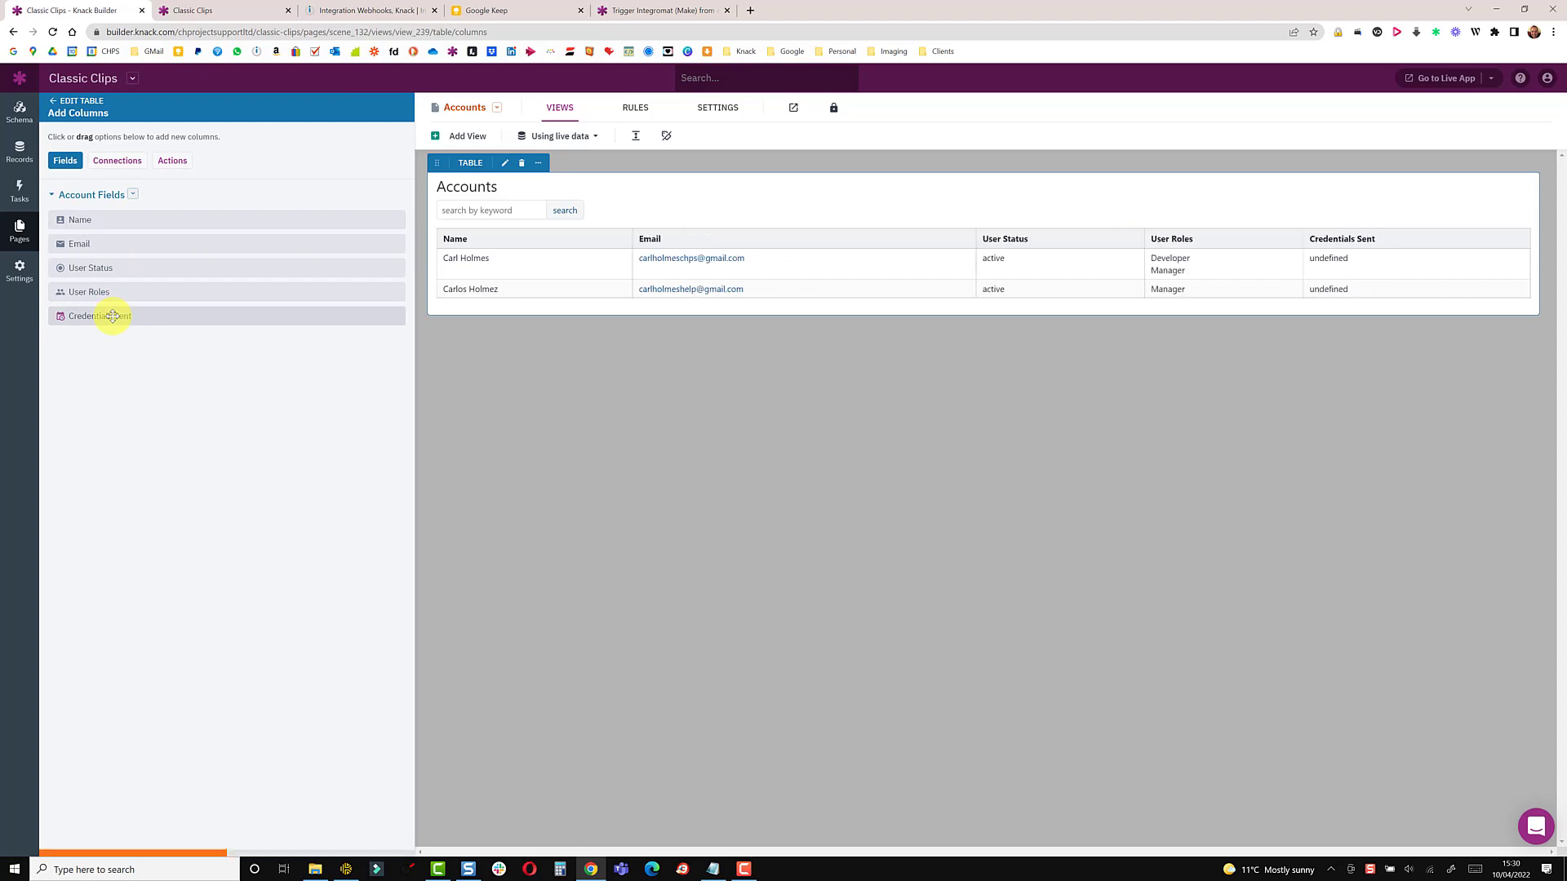
{"action": "left_click", "coordinate": [153, 847]}
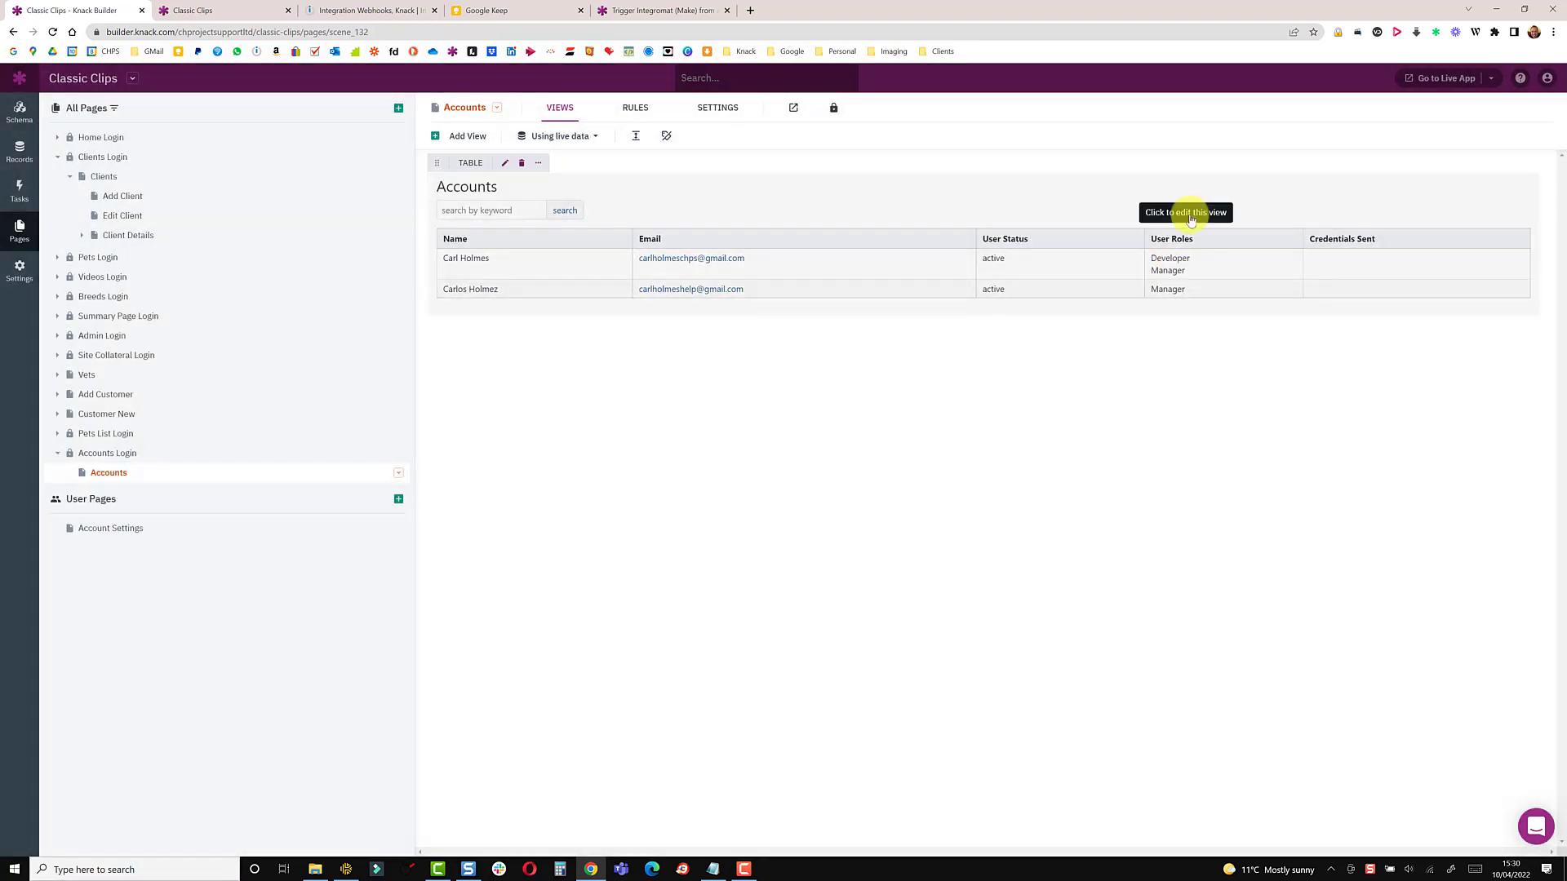
Step: Add a column with a trigger-an-action link to the Accounts table
{"action": "left_click", "coordinate": [1175, 215]}
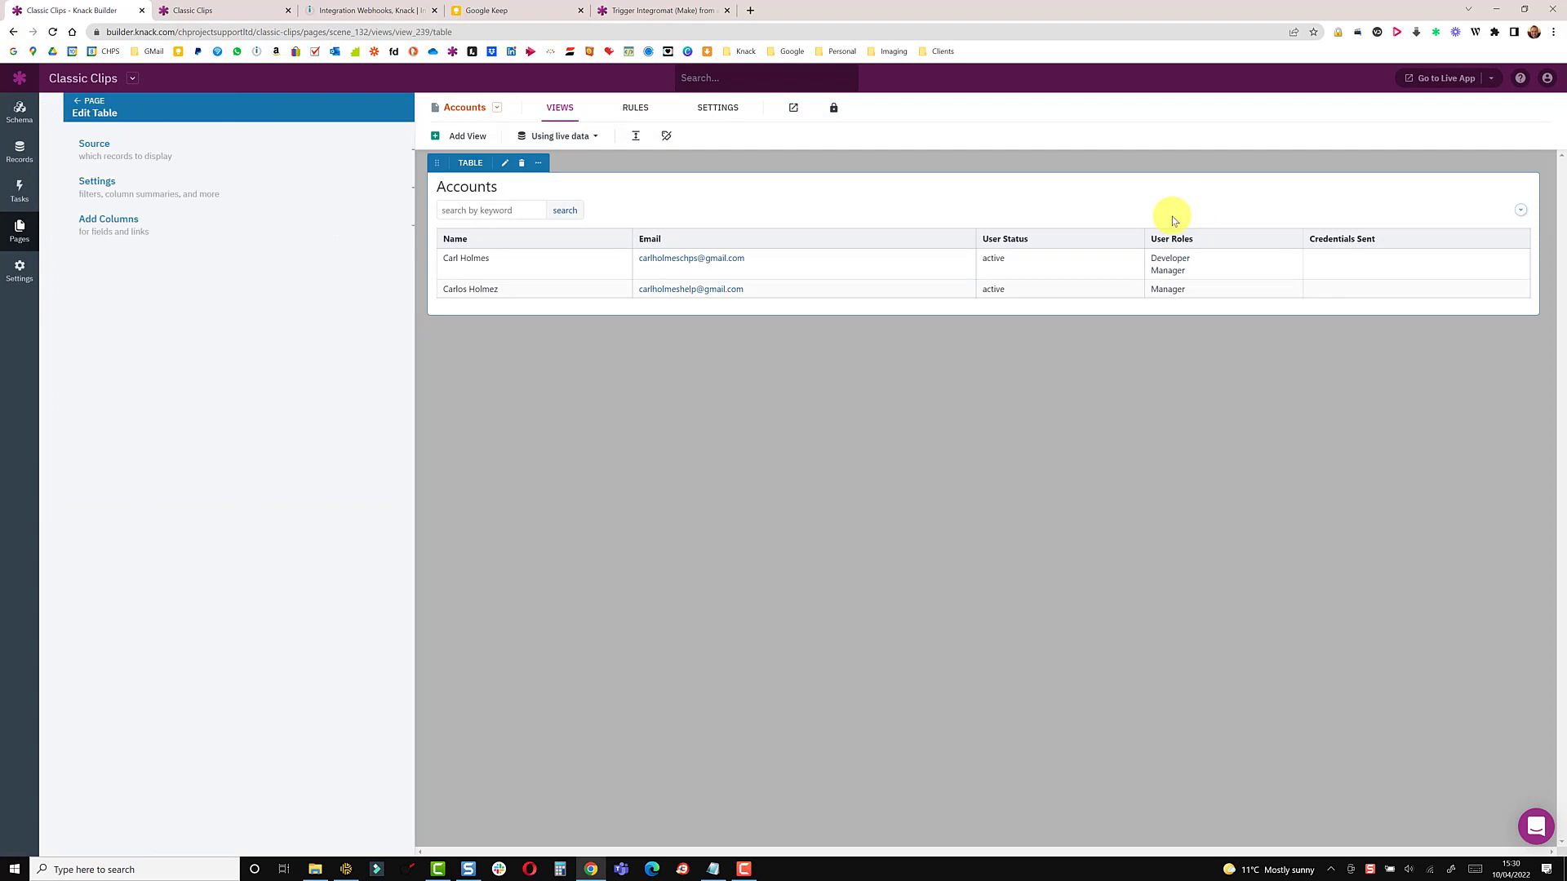
{"action": "left_click", "coordinate": [110, 222]}
{"action": "left_click", "coordinate": [175, 160]}
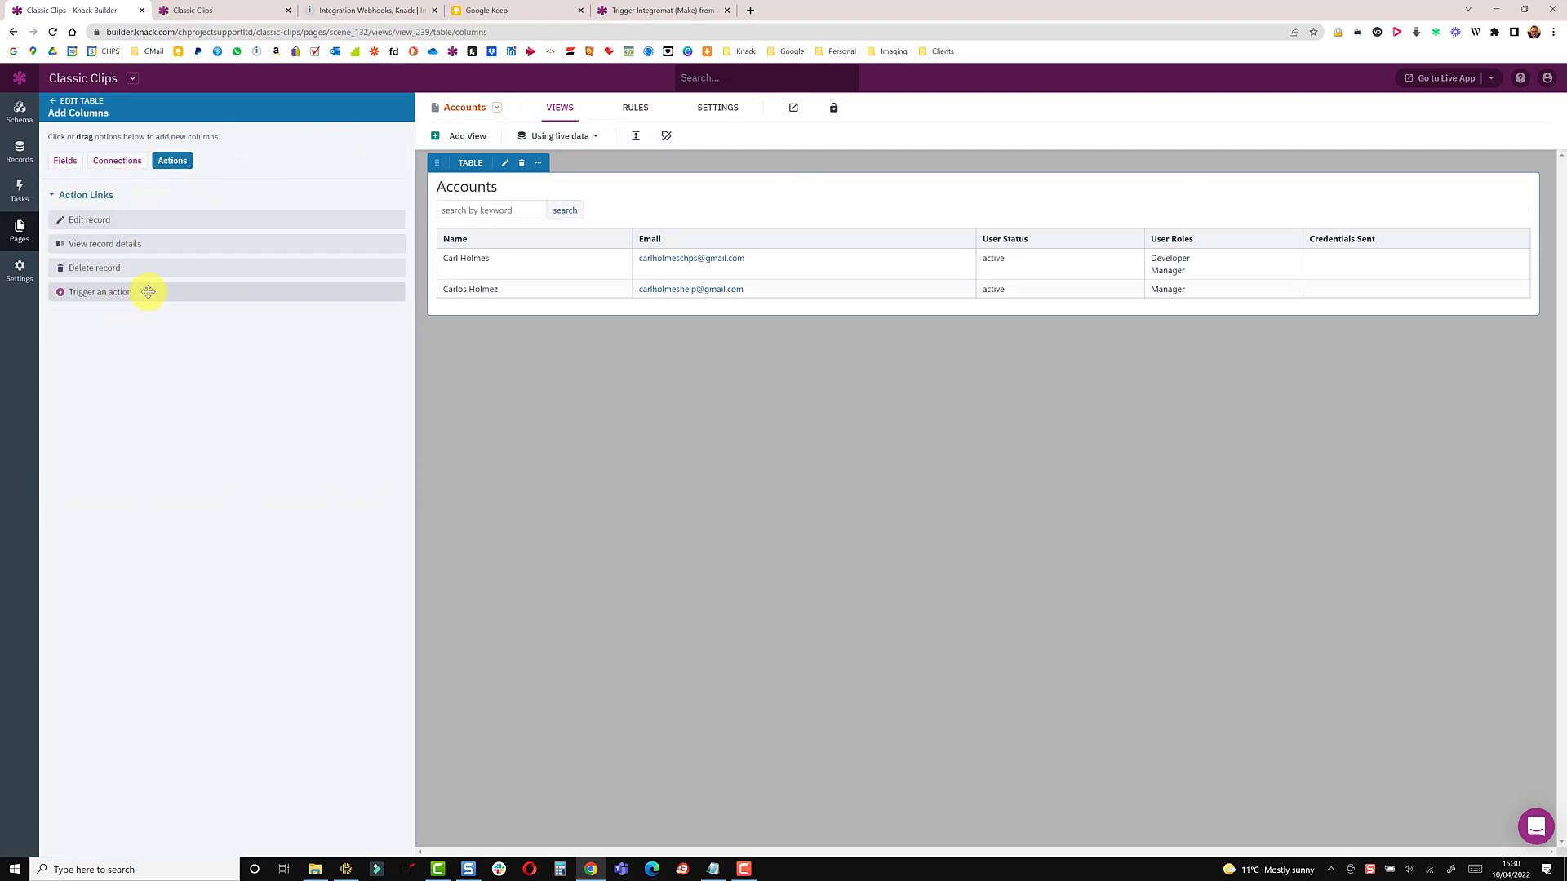
{"action": "left_click", "coordinate": [151, 298]}
Step: Set the action link column's header to Send<br>Credentials
{"action": "left_click_drag", "start_coordinate": [124, 180], "coordinate": [22, 181]}
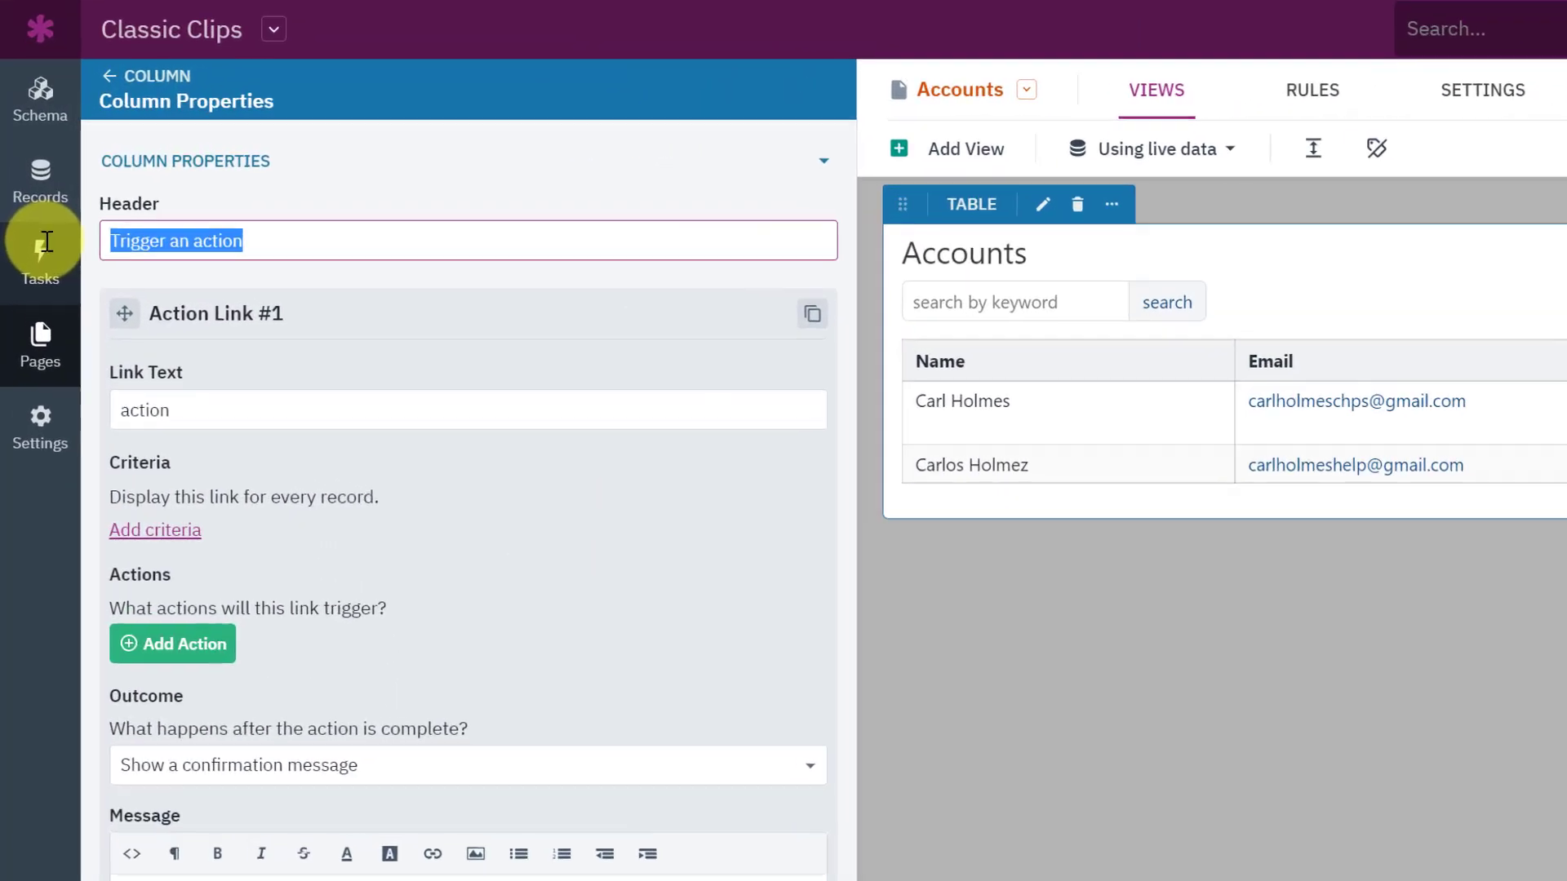
{"action": "type", "text": "Sen"}
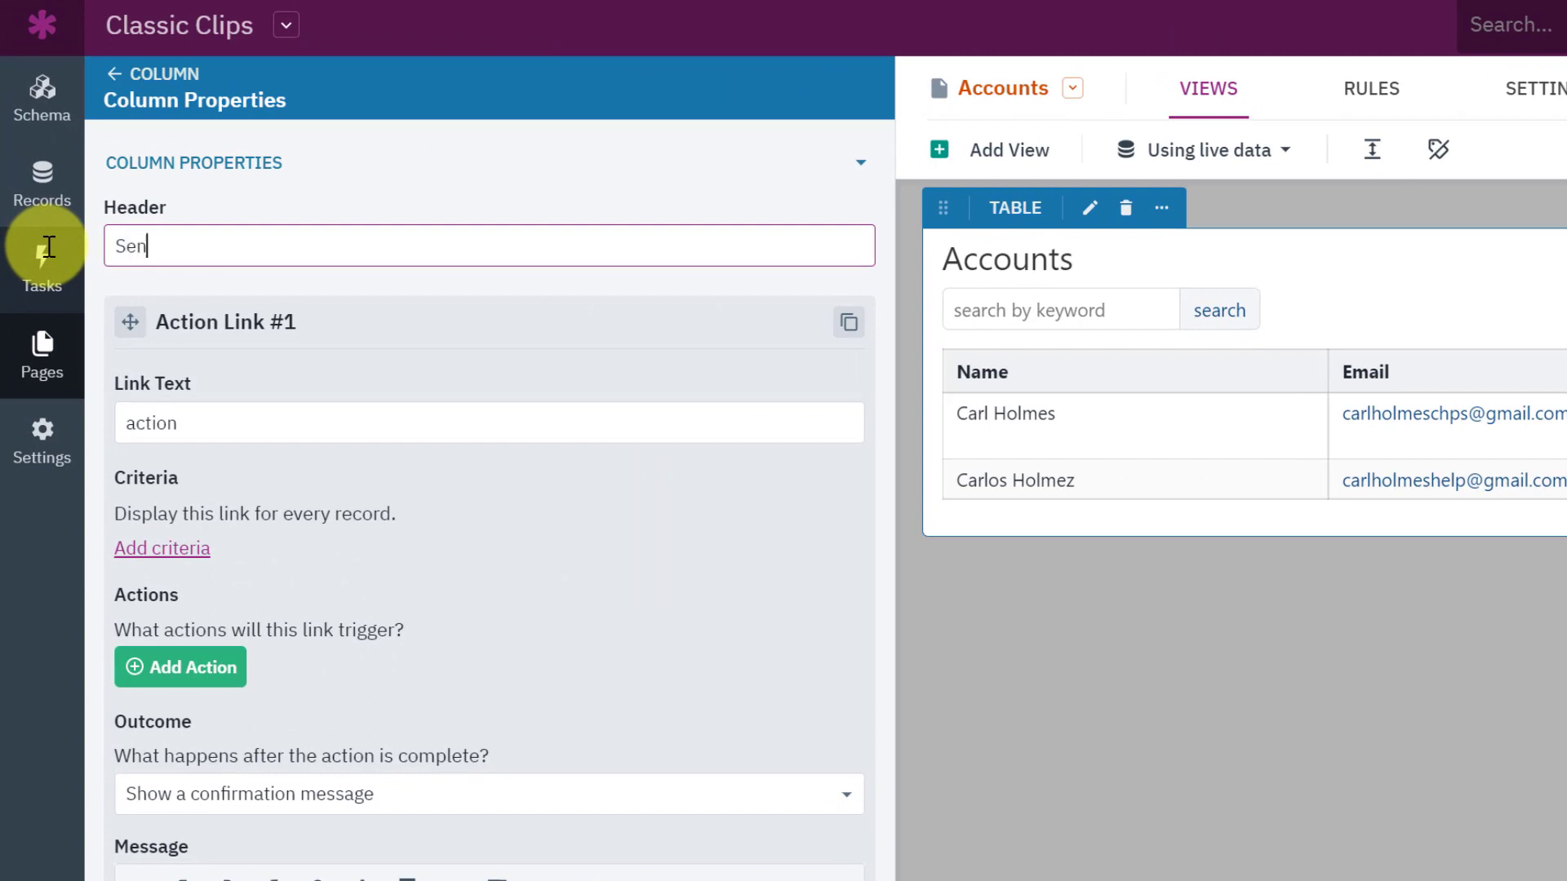
{"action": "type", "text": "d<"}
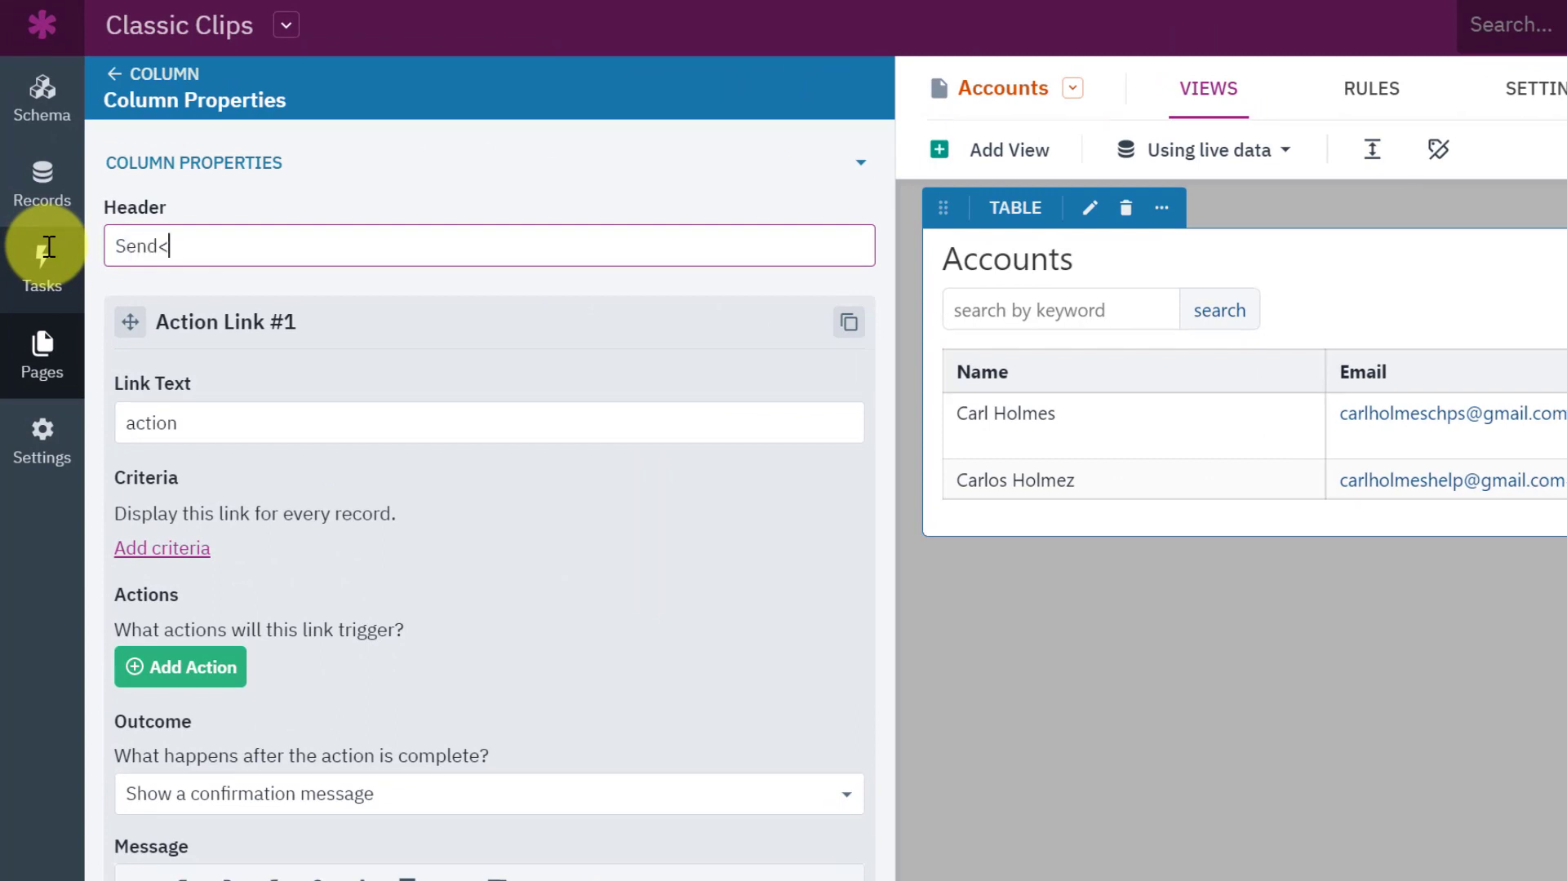
{"action": "type", "text": "br>Credentials"}
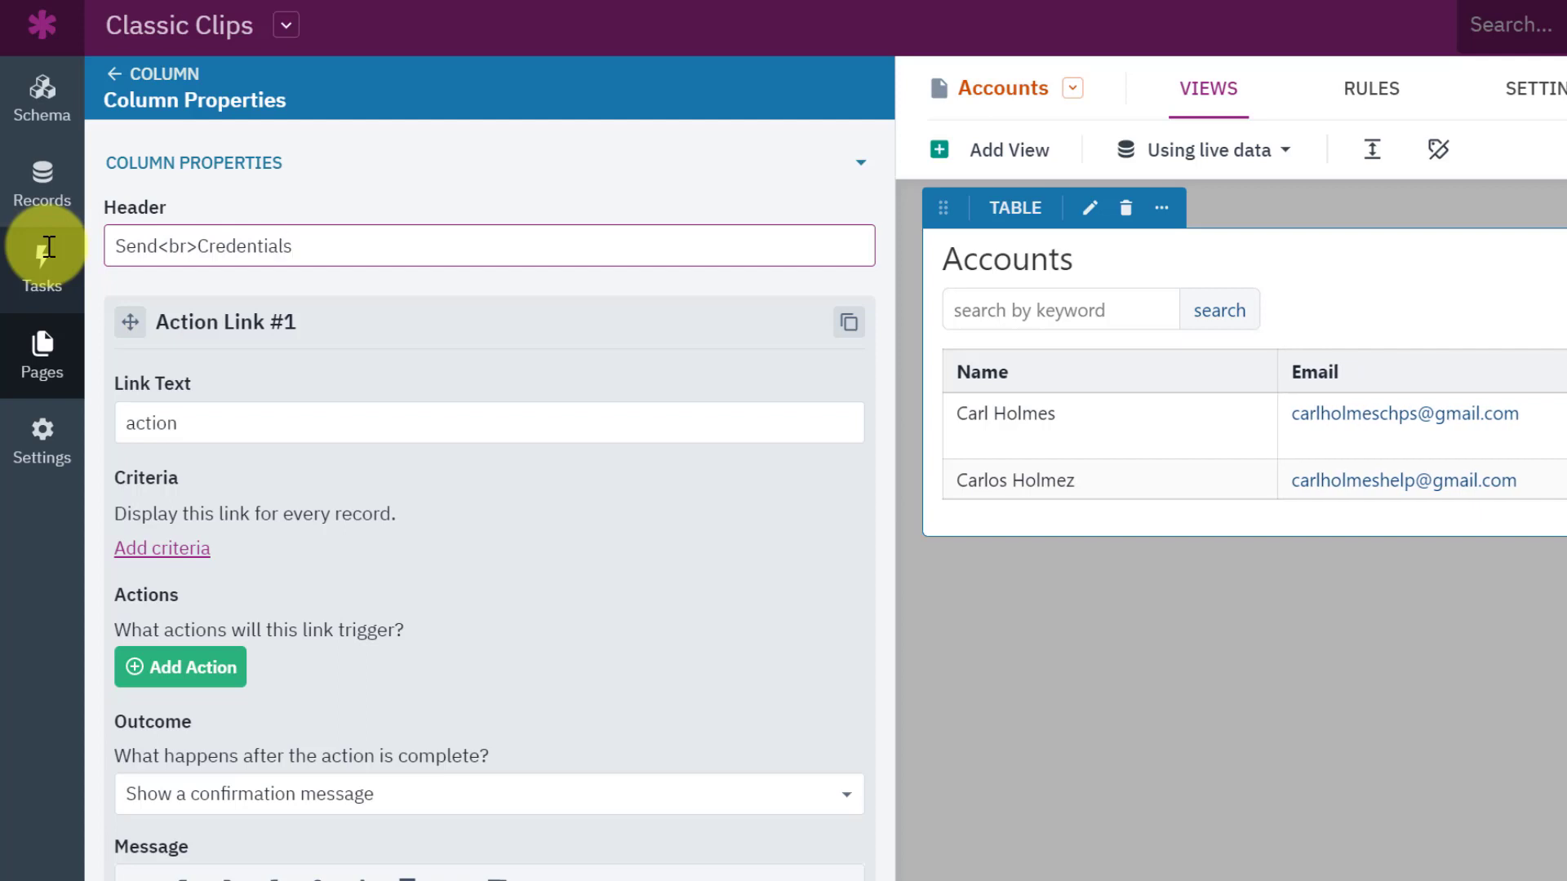
Step: Set the action link's text to <button type="button" class="orangeButton">Email</button>
{"action": "left_click_drag", "start_coordinate": [234, 422], "coordinate": [115, 426]}
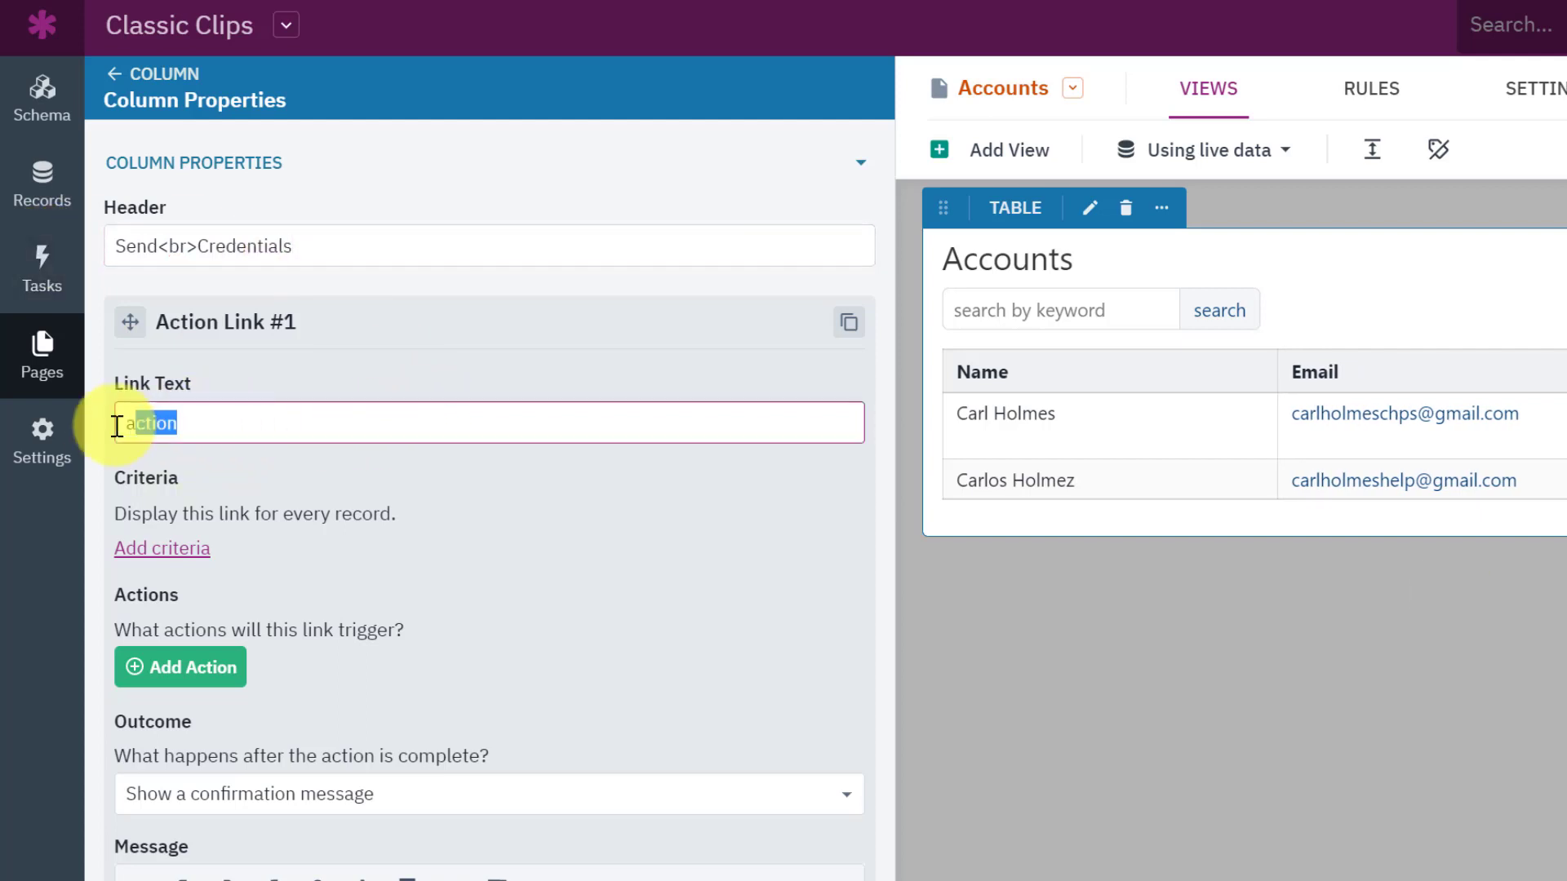
{"action": "type", "text": "<button type=\"button\" class=\"orangeButton\">Email</button>"}
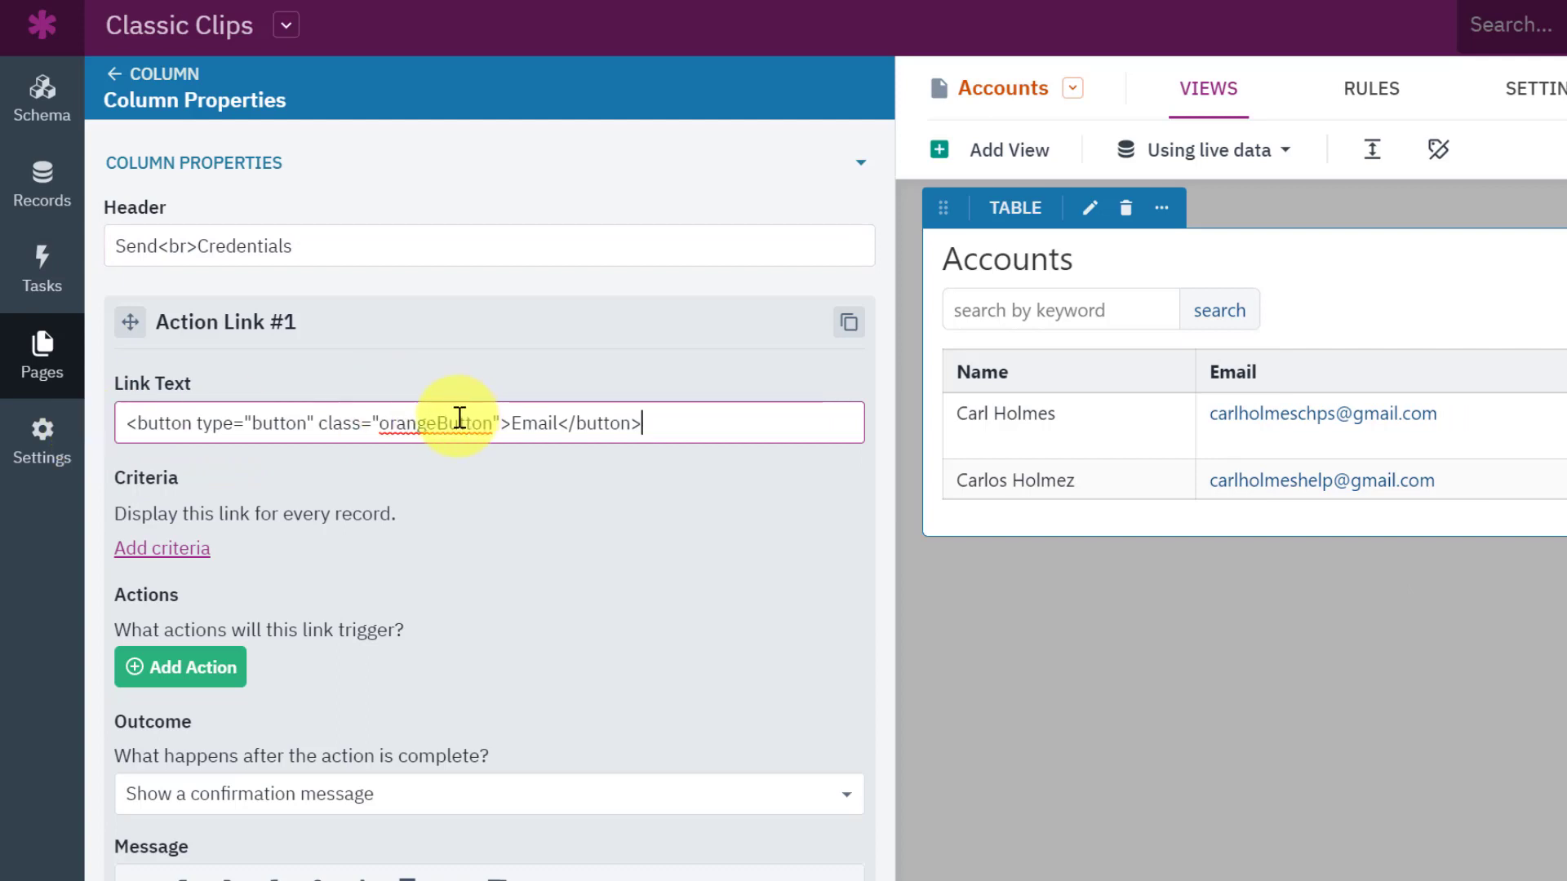
{"action": "left_click", "coordinate": [509, 420]}
{"action": "left_click_drag", "start_coordinate": [517, 418], "coordinate": [561, 418]}
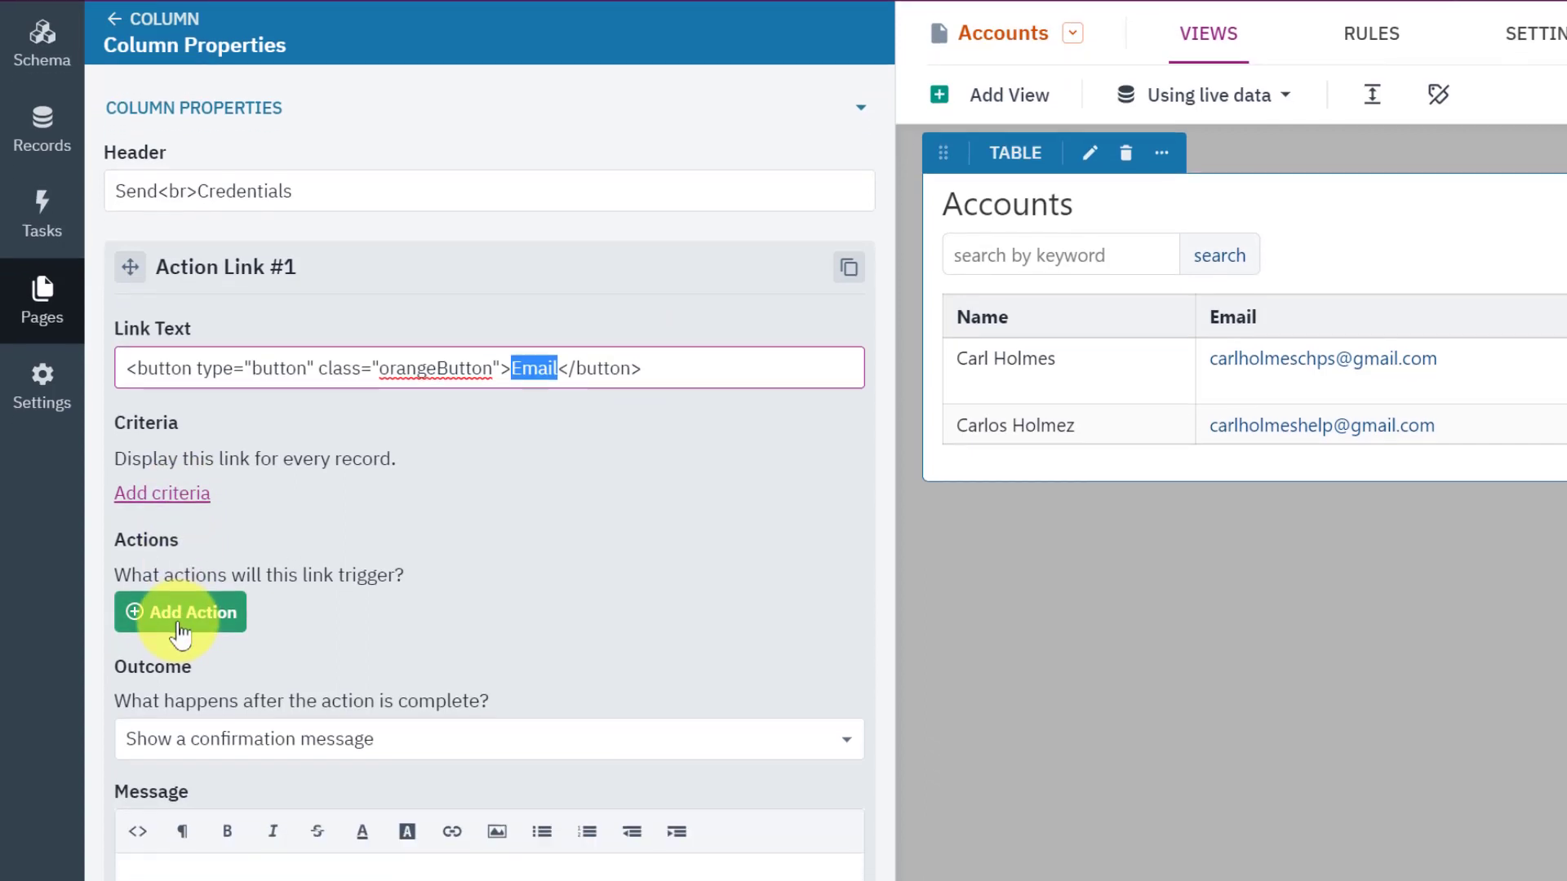
Step: Add an action to the link that updates this record's Credentials Sent field to the current date
{"action": "left_click", "coordinate": [179, 614]}
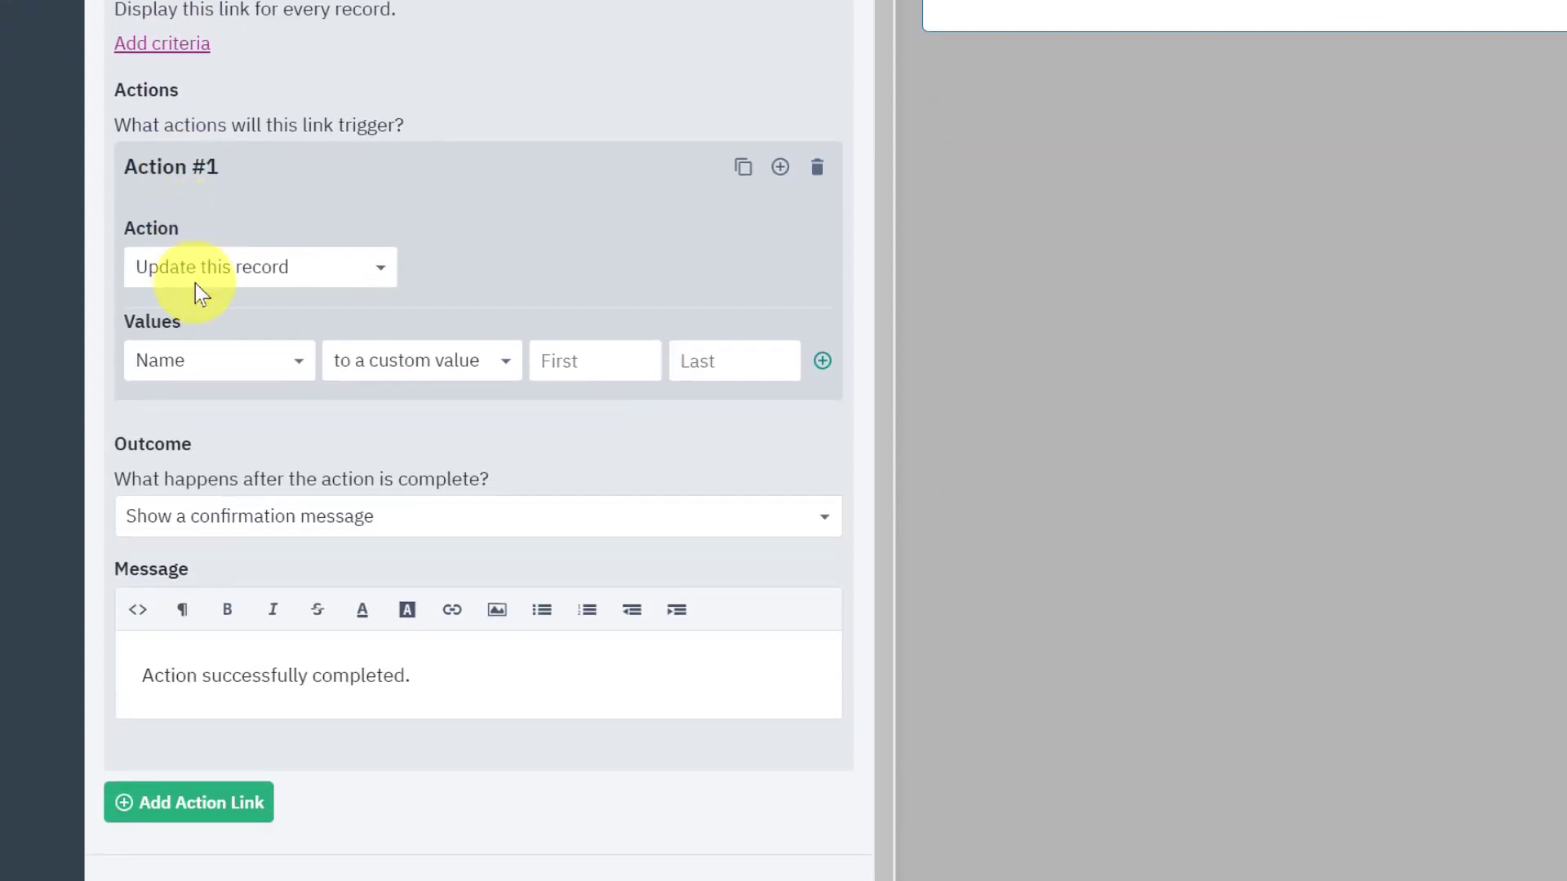
{"action": "left_click", "coordinate": [196, 365]}
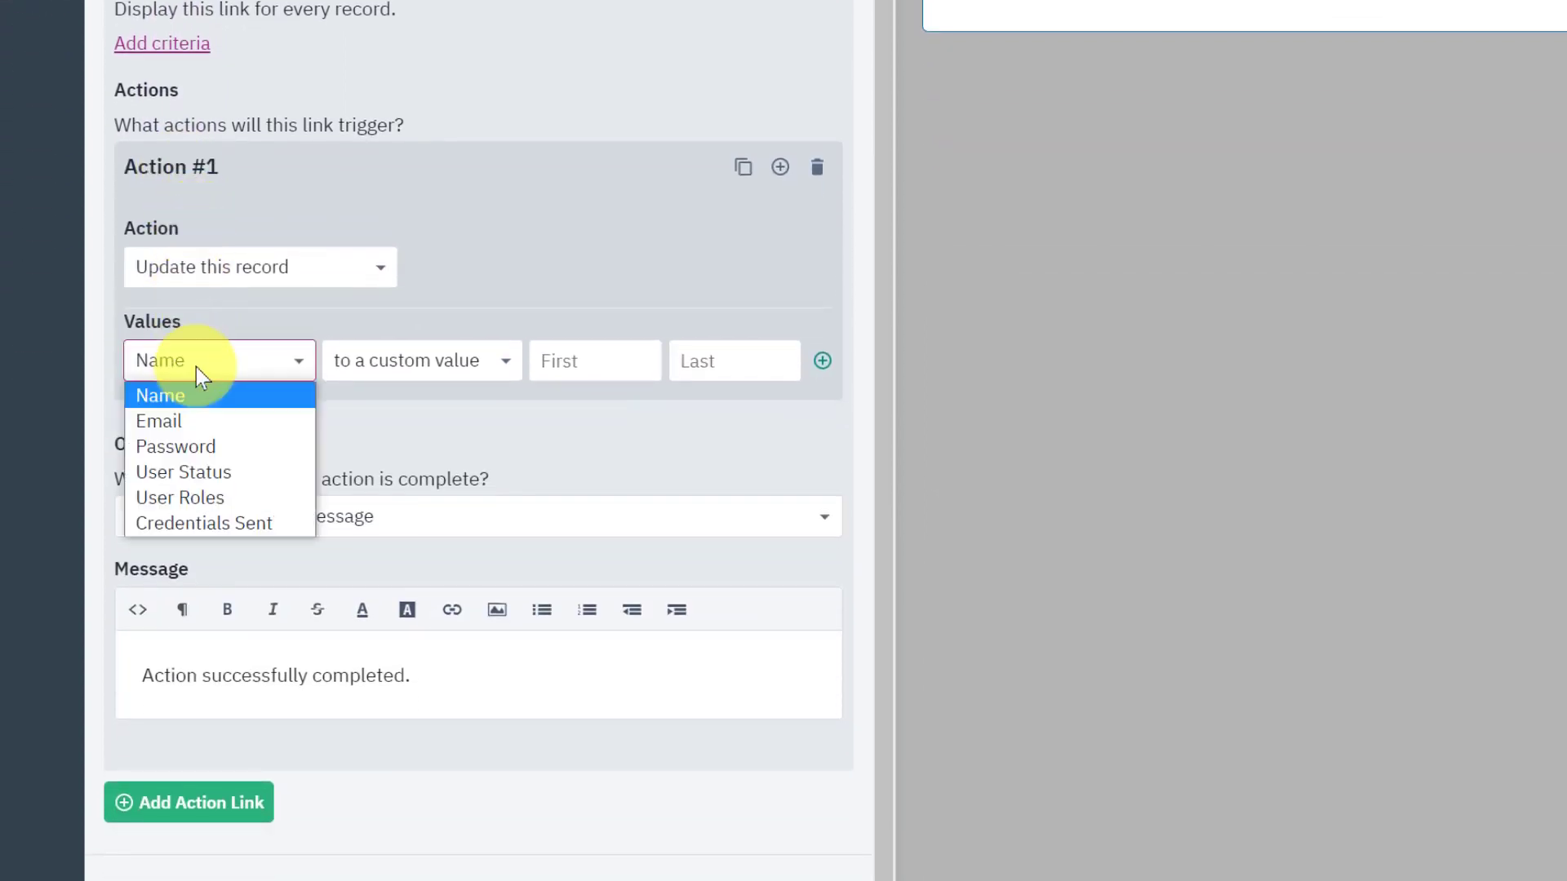
{"action": "left_click", "coordinate": [262, 526]}
{"action": "left_click", "coordinate": [433, 361]}
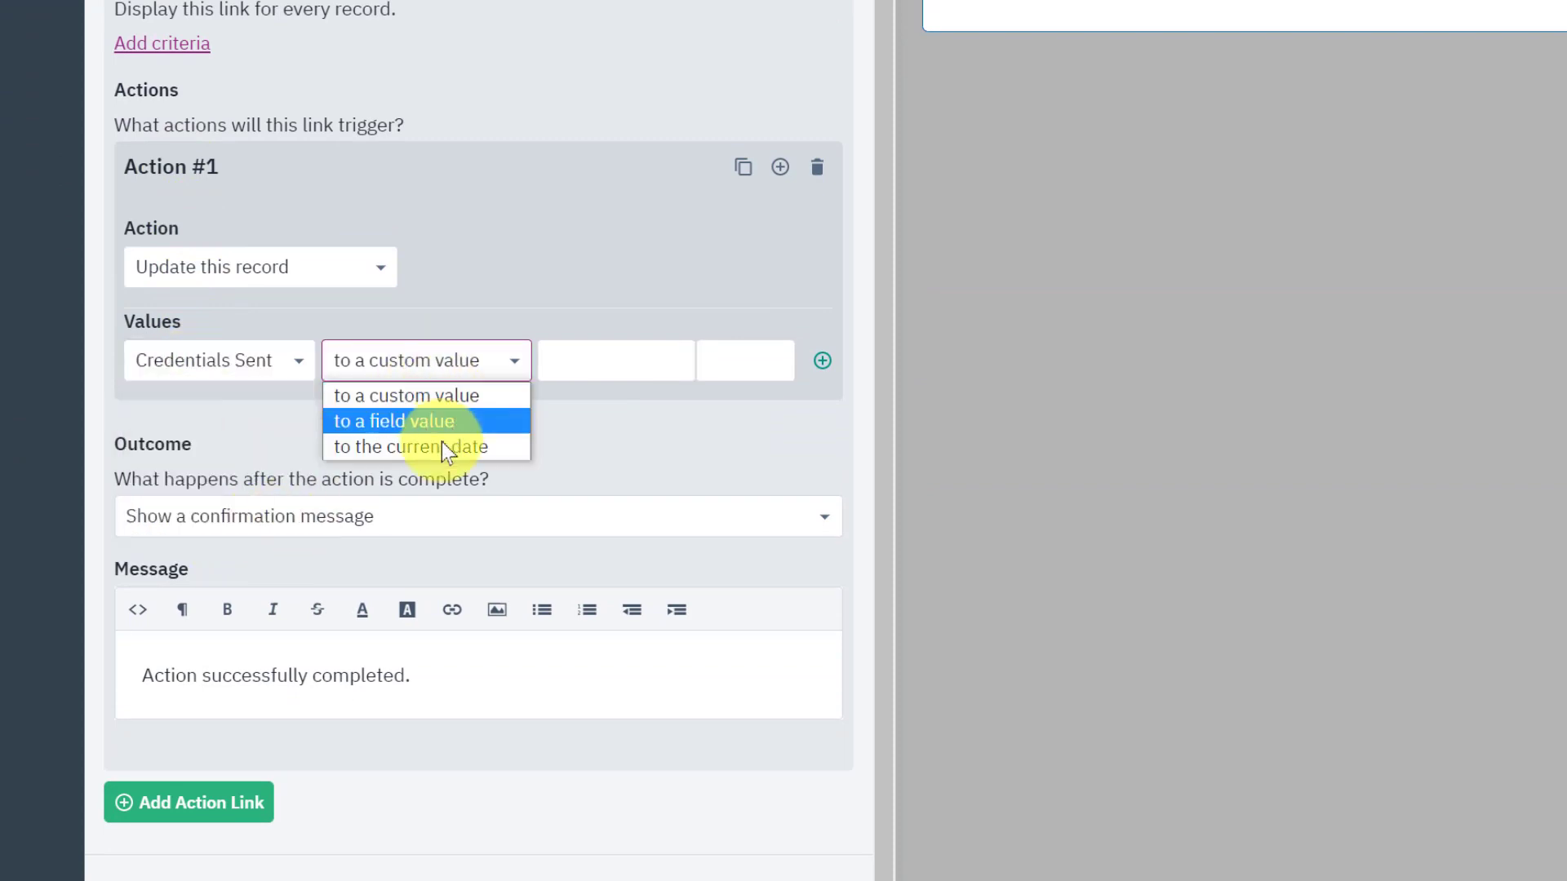
{"action": "left_click", "coordinate": [439, 448]}
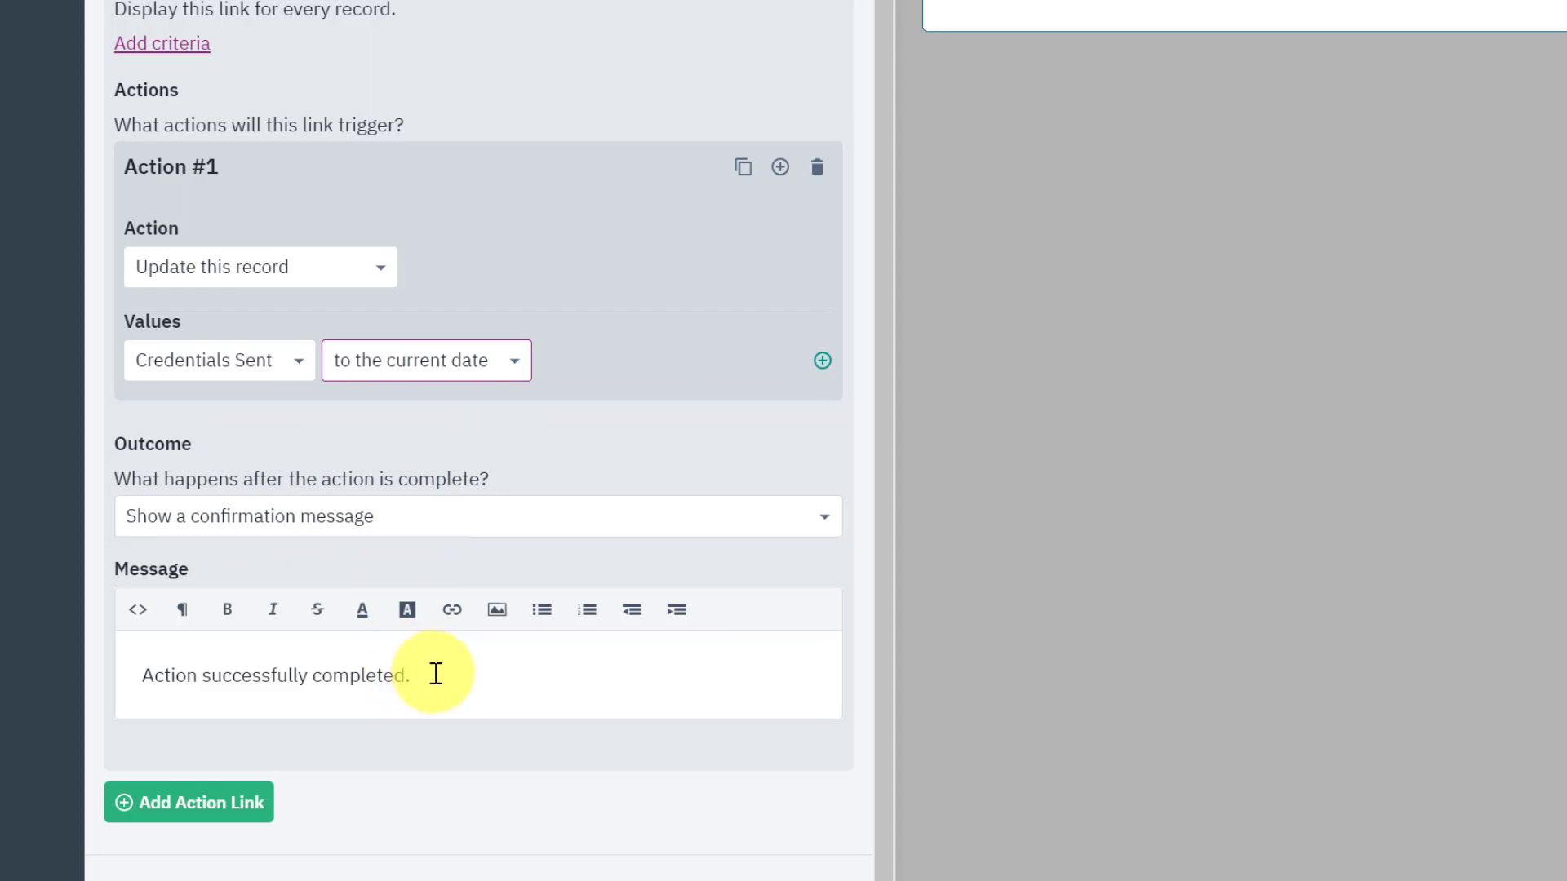
Step: Replace the action link's confirmation message with Email Sent and format it as Header 3
{"action": "left_click_drag", "start_coordinate": [433, 673], "coordinate": [100, 682]}
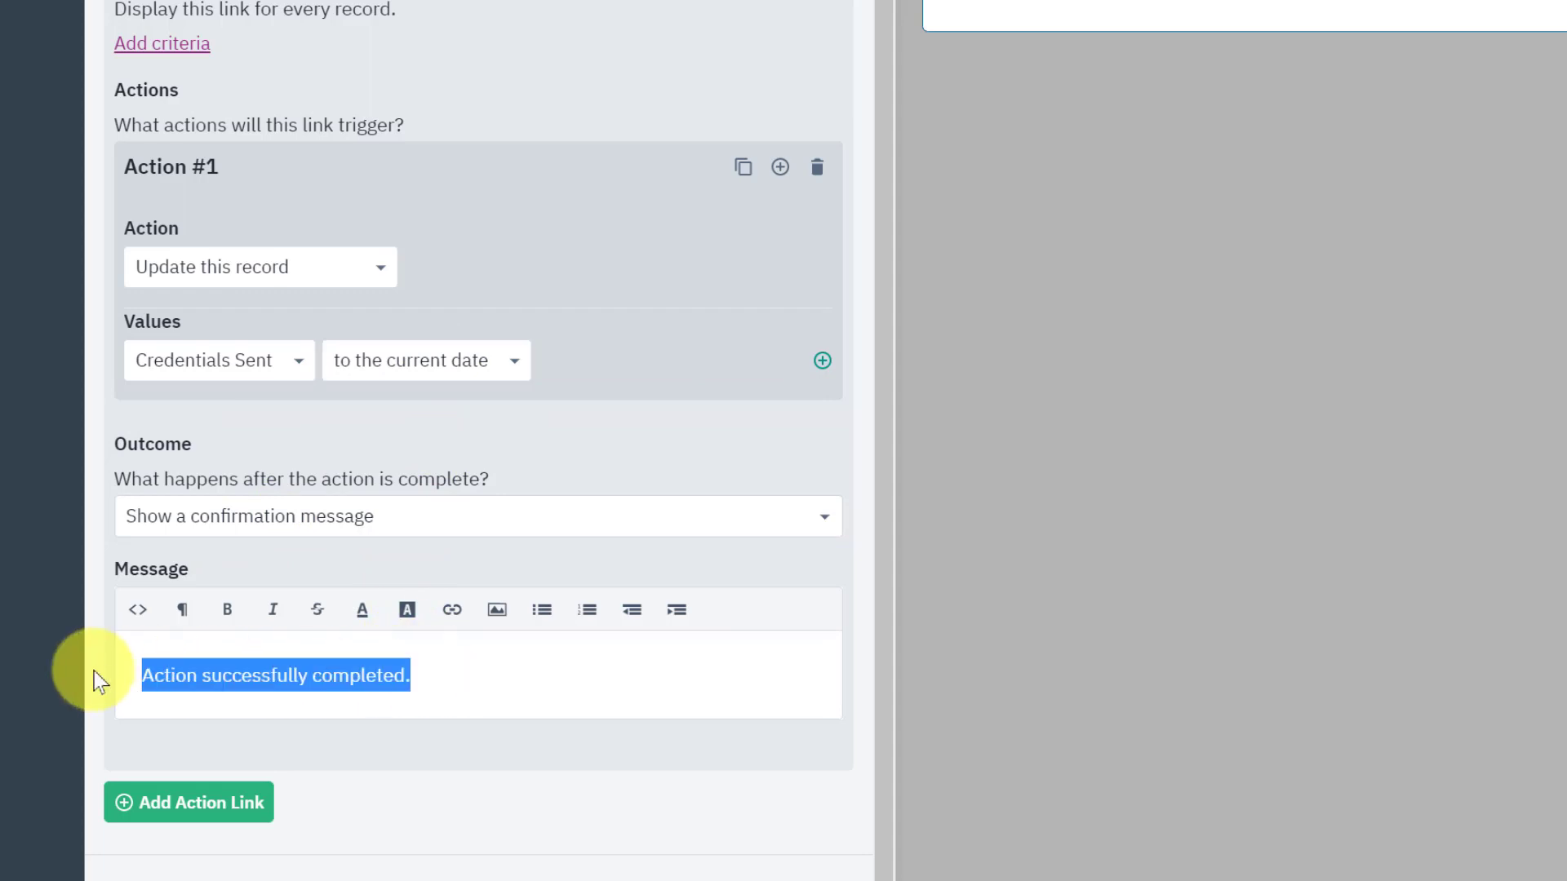
{"action": "type", "text": "Email Se"}
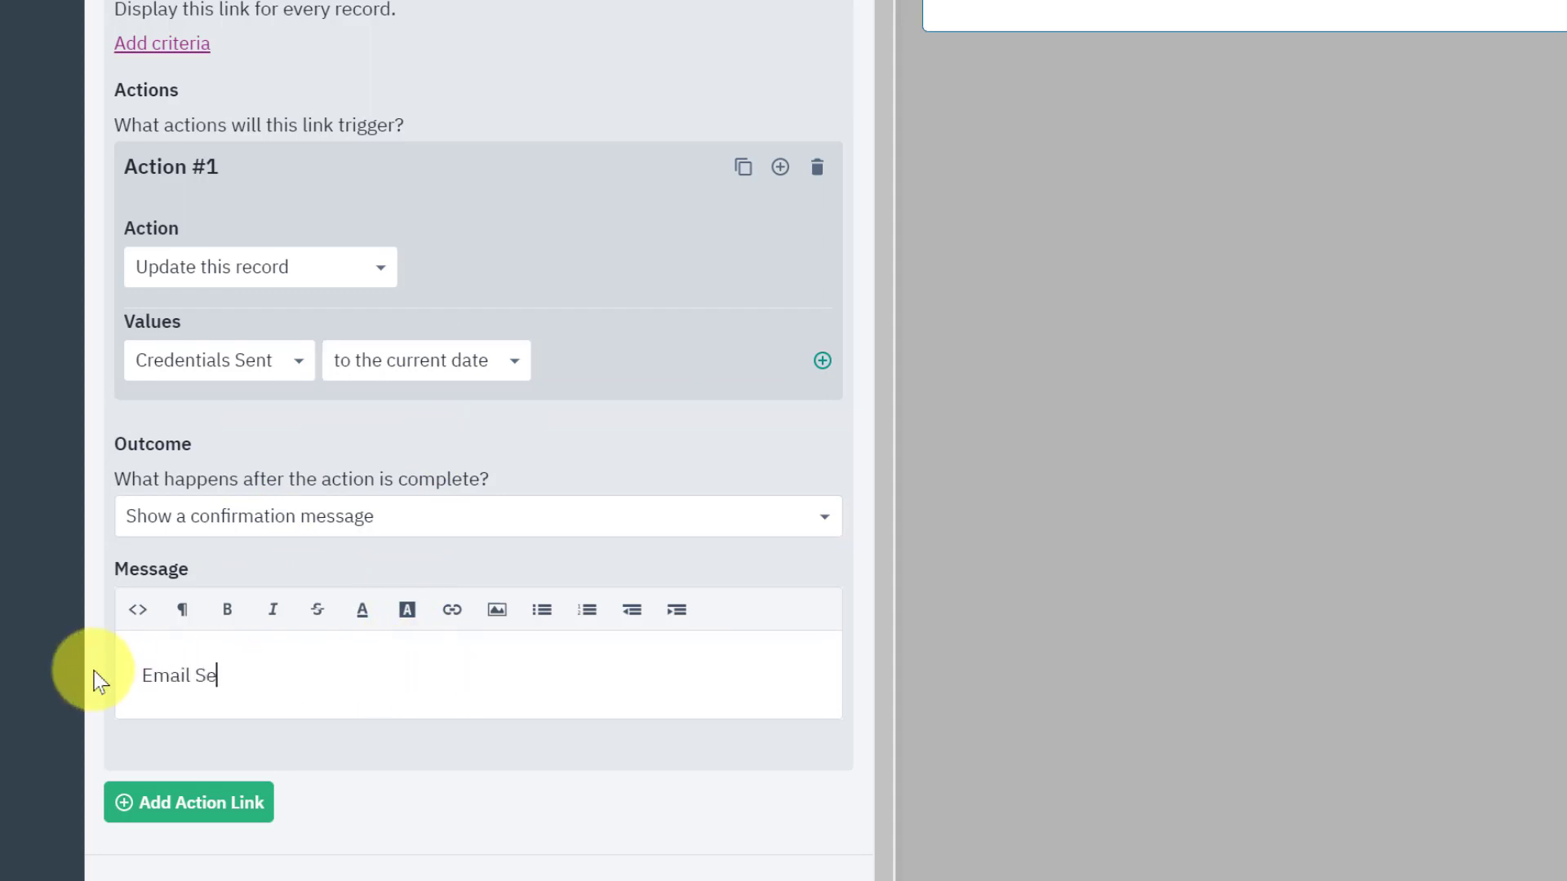
{"action": "type", "text": "nt"}
{"action": "key", "text": "ctrl+a"}
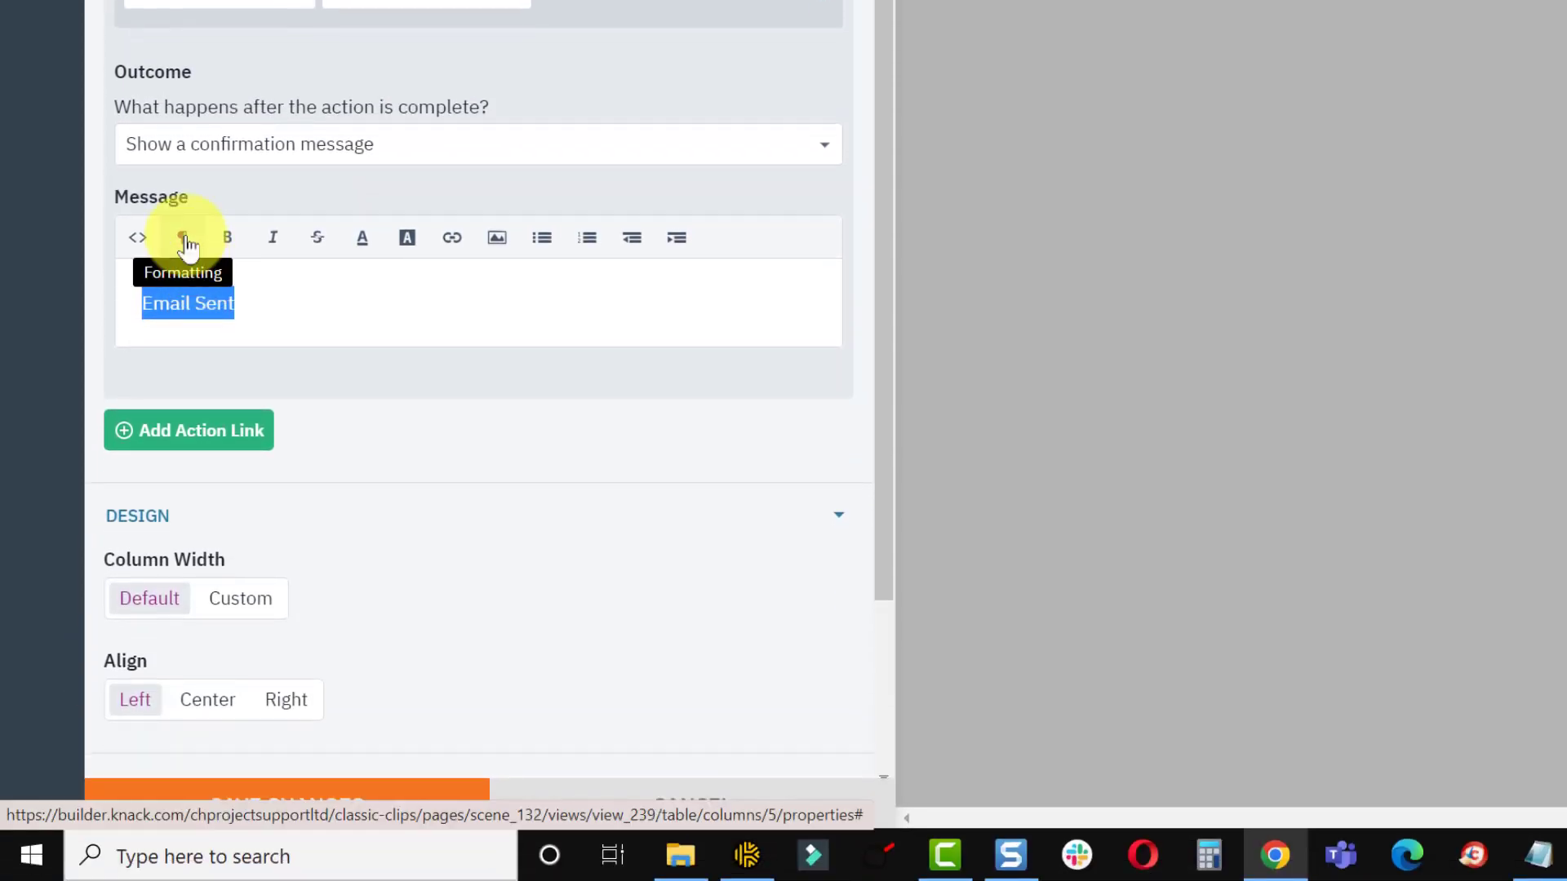
{"action": "left_click", "coordinate": [187, 242]}
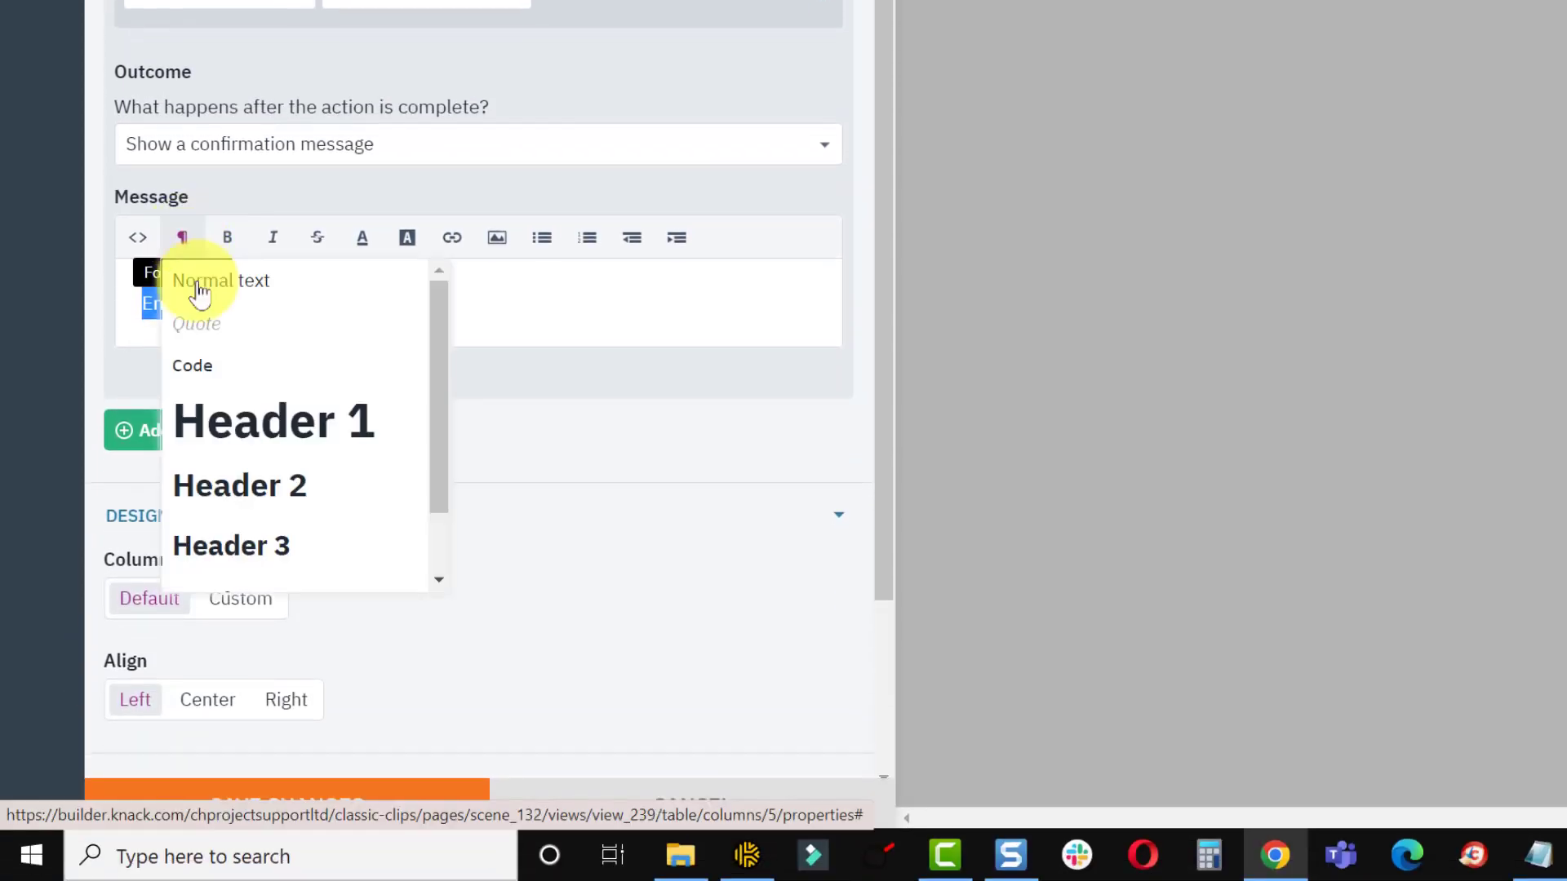
{"action": "left_click", "coordinate": [244, 547]}
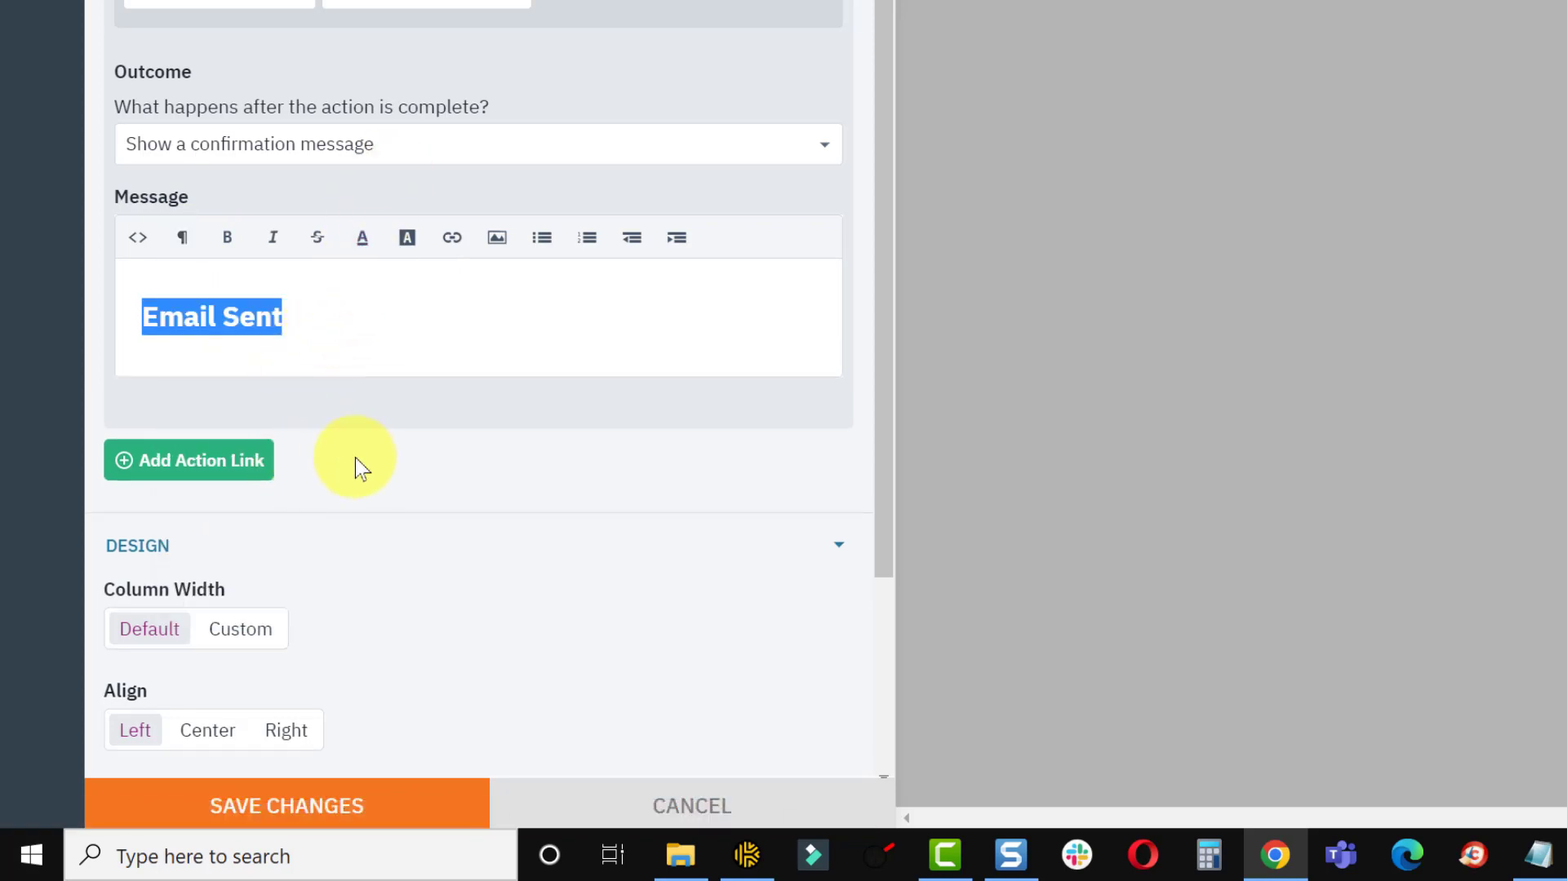
Step: Give the action link column a custom width of 50 pixels, center its contents and save the changes
{"action": "left_click", "coordinate": [239, 645]}
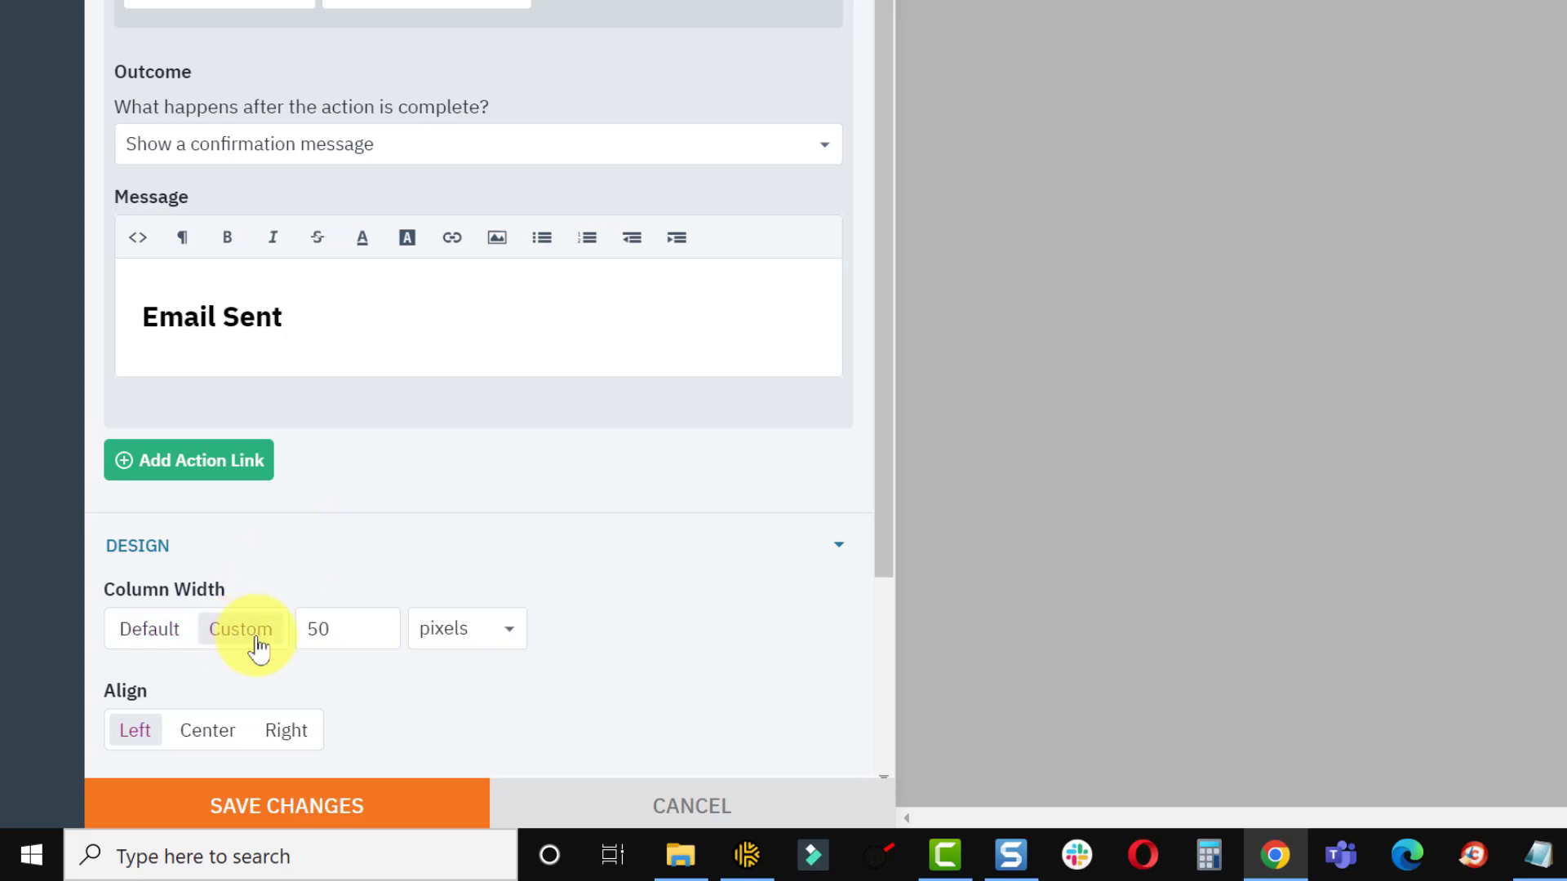
{"action": "left_click", "coordinate": [226, 733]}
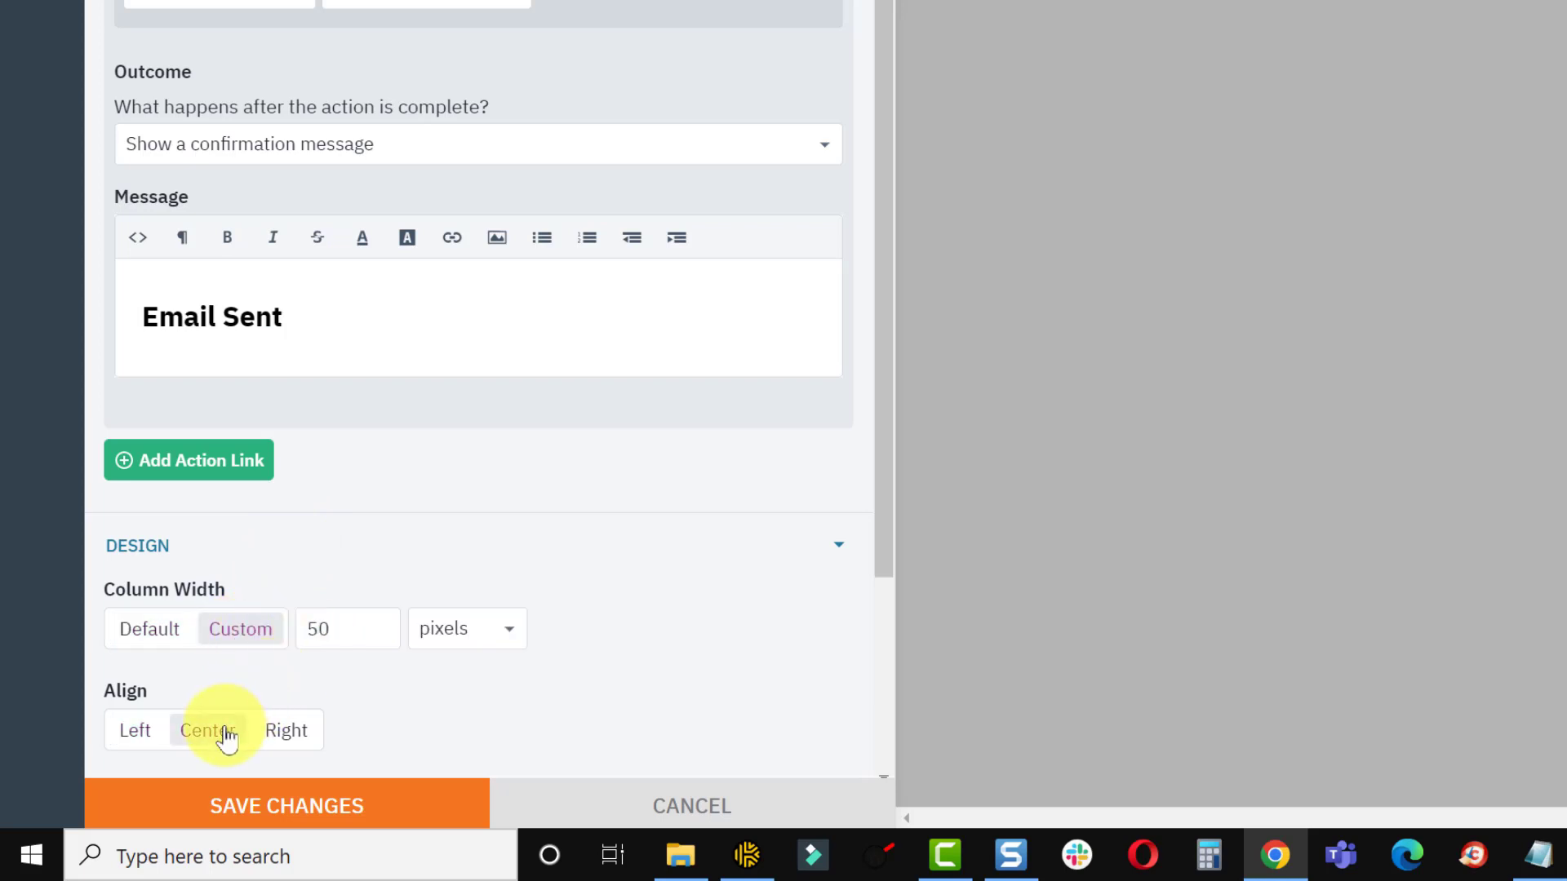
{"action": "left_click", "coordinate": [237, 806]}
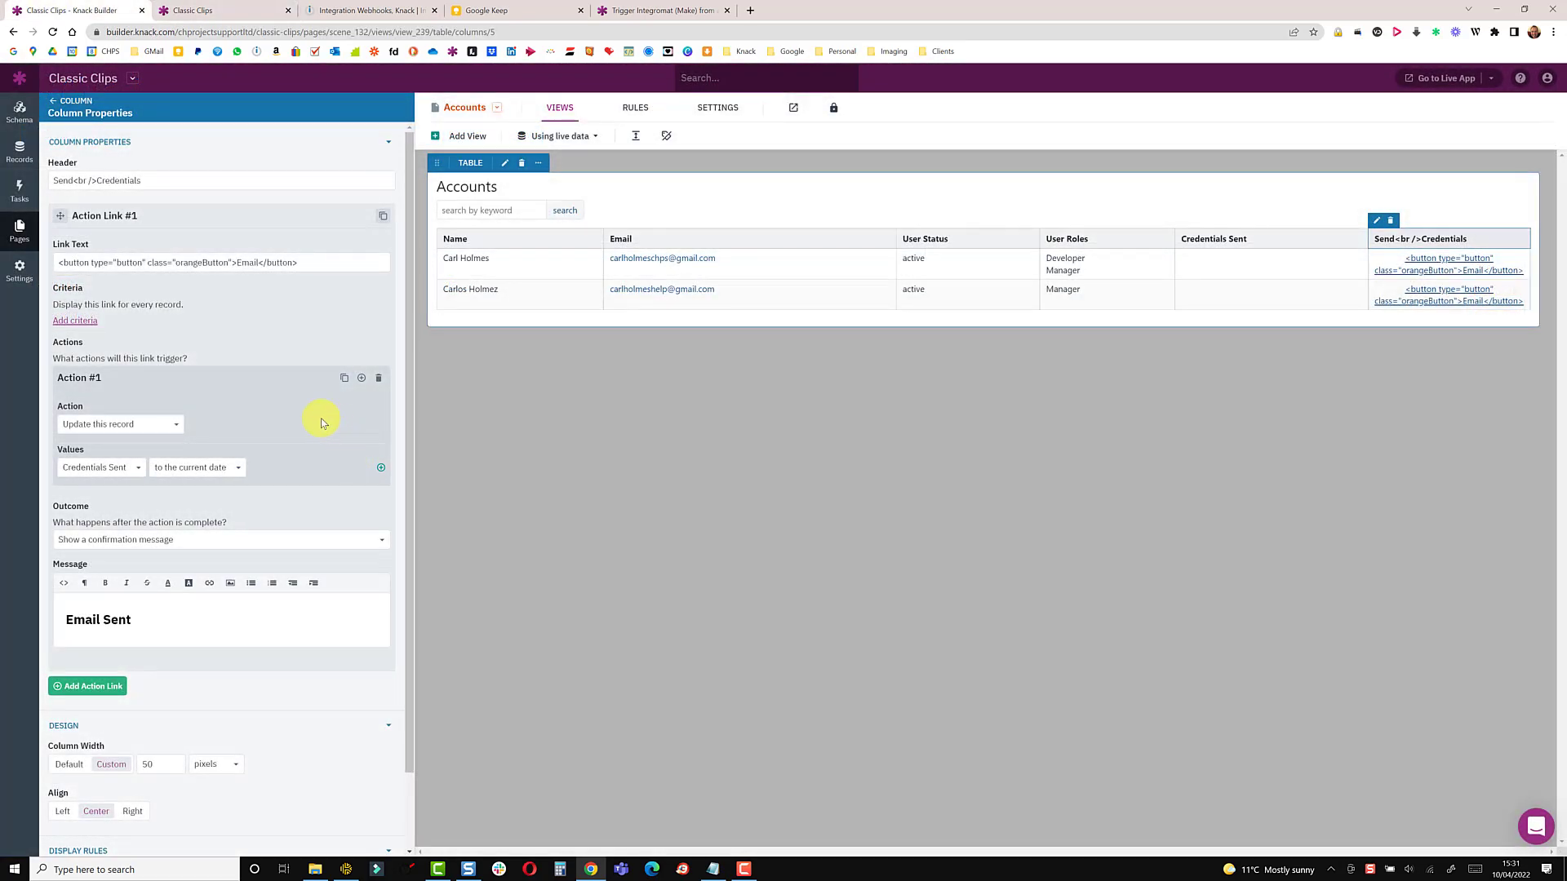
Step: Add a second action that sends a custom email, with the copied Integromat mailhook address as recipient
{"action": "left_click", "coordinate": [361, 380]}
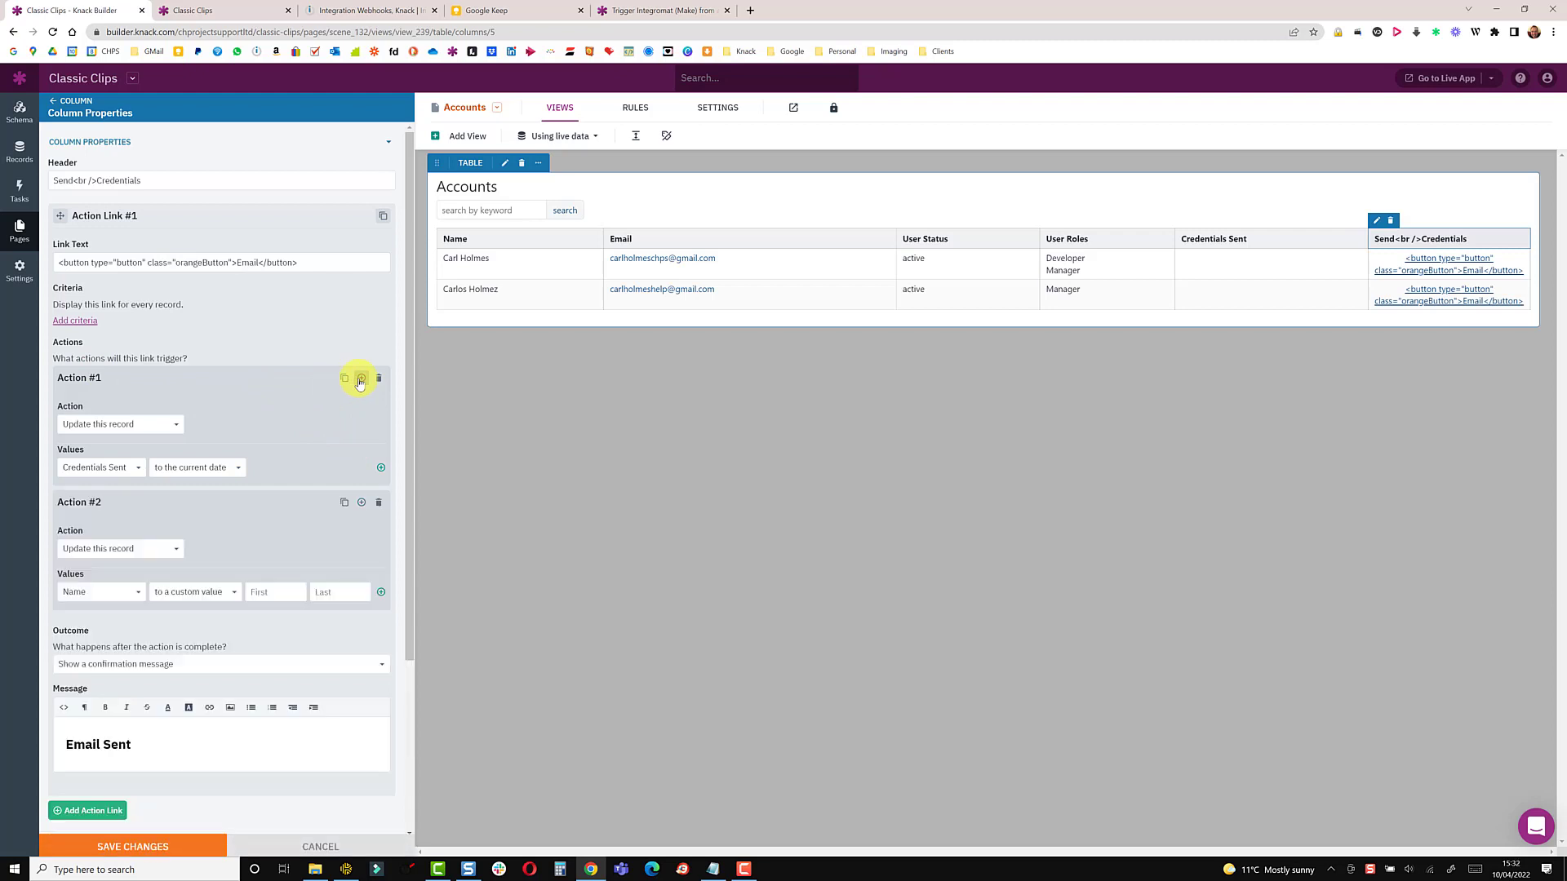
{"action": "left_click", "coordinate": [128, 550]}
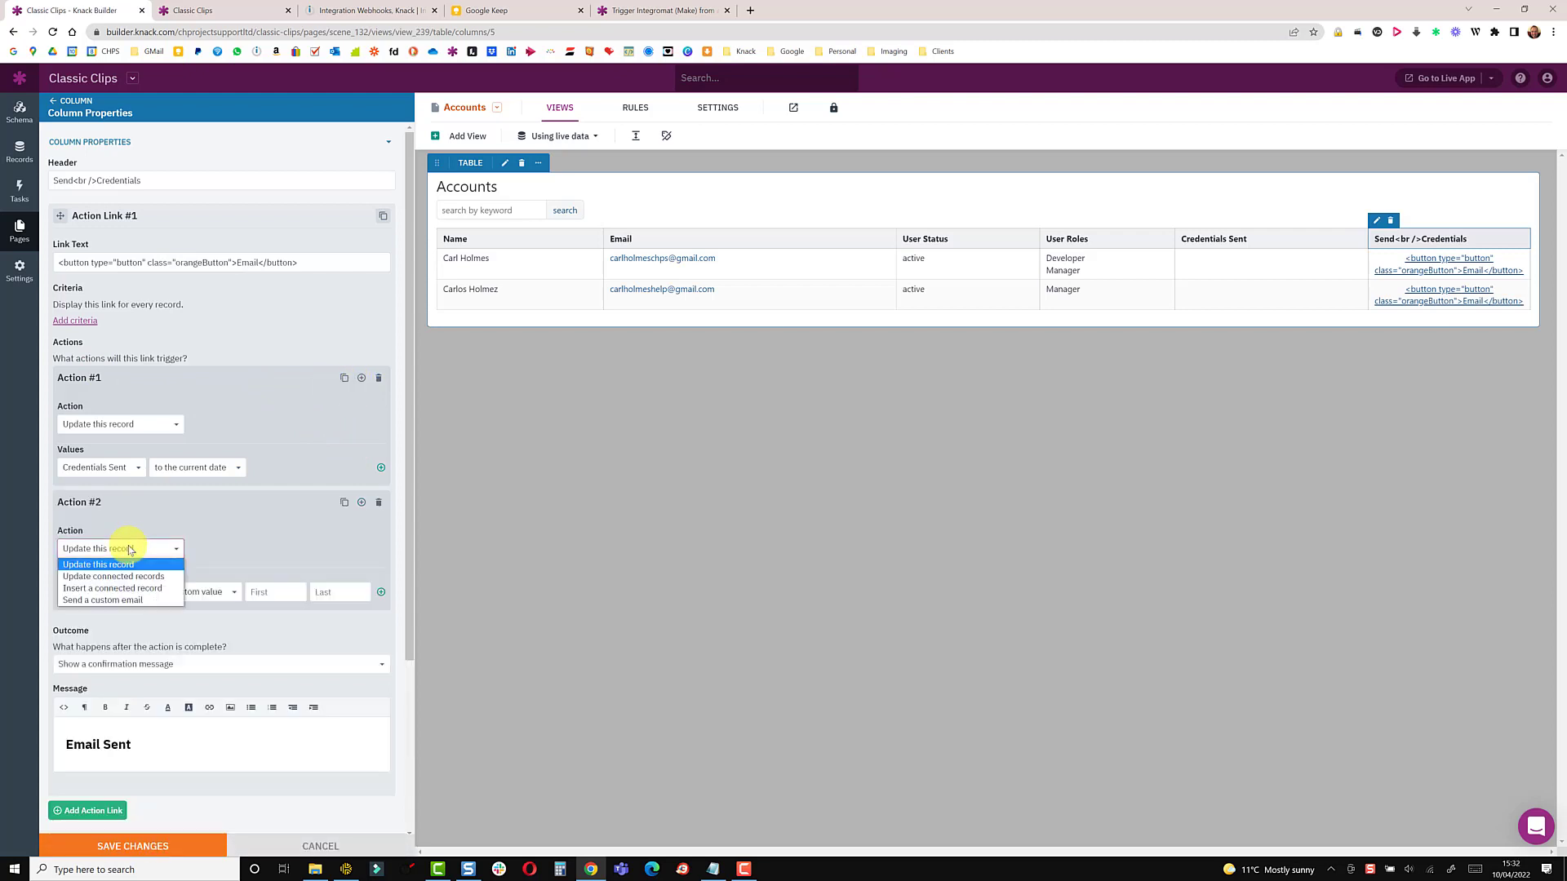
{"action": "left_click", "coordinate": [114, 599]}
{"action": "left_click_drag", "start_coordinate": [321, 678], "coordinate": [209, 677]}
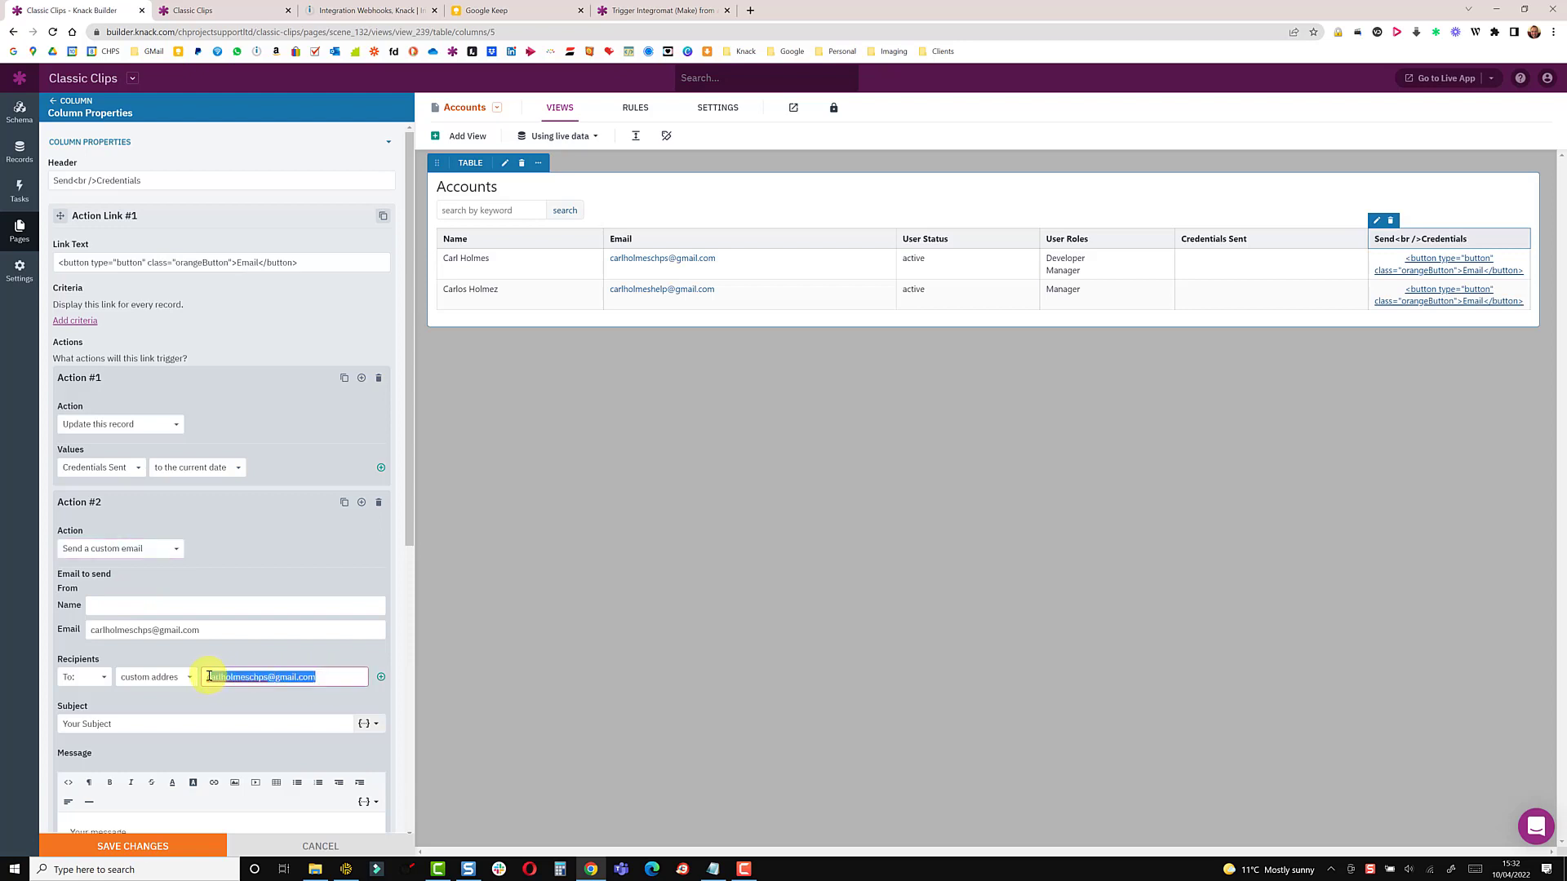
{"action": "key", "text": "ctrl+v"}
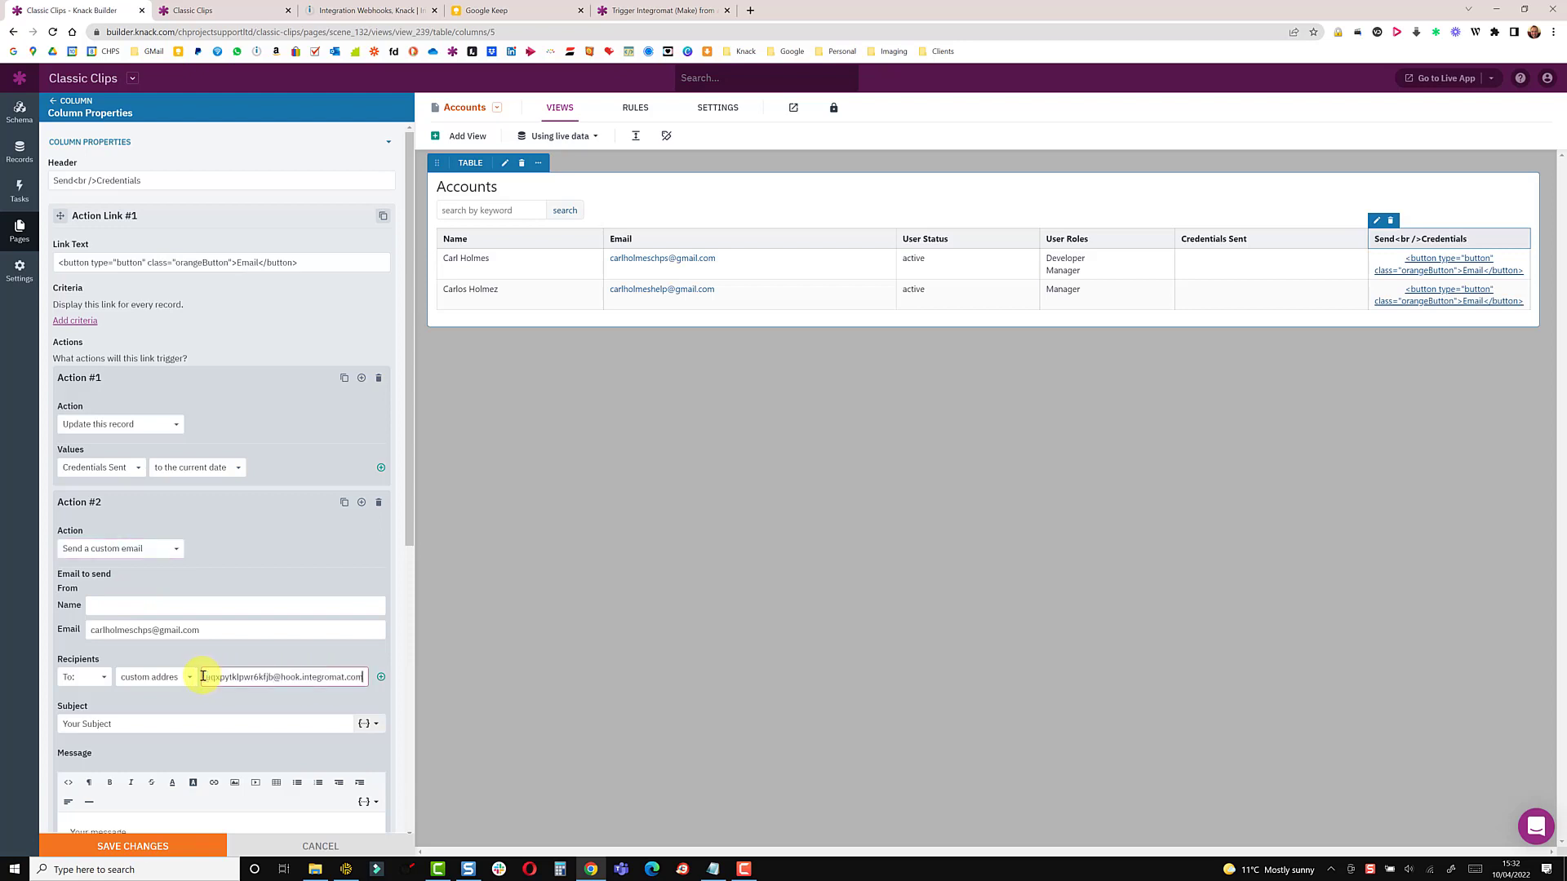
Step: Replace the custom email's placeholder subject with the Email field
{"action": "left_click_drag", "start_coordinate": [129, 623], "coordinate": [45, 623]}
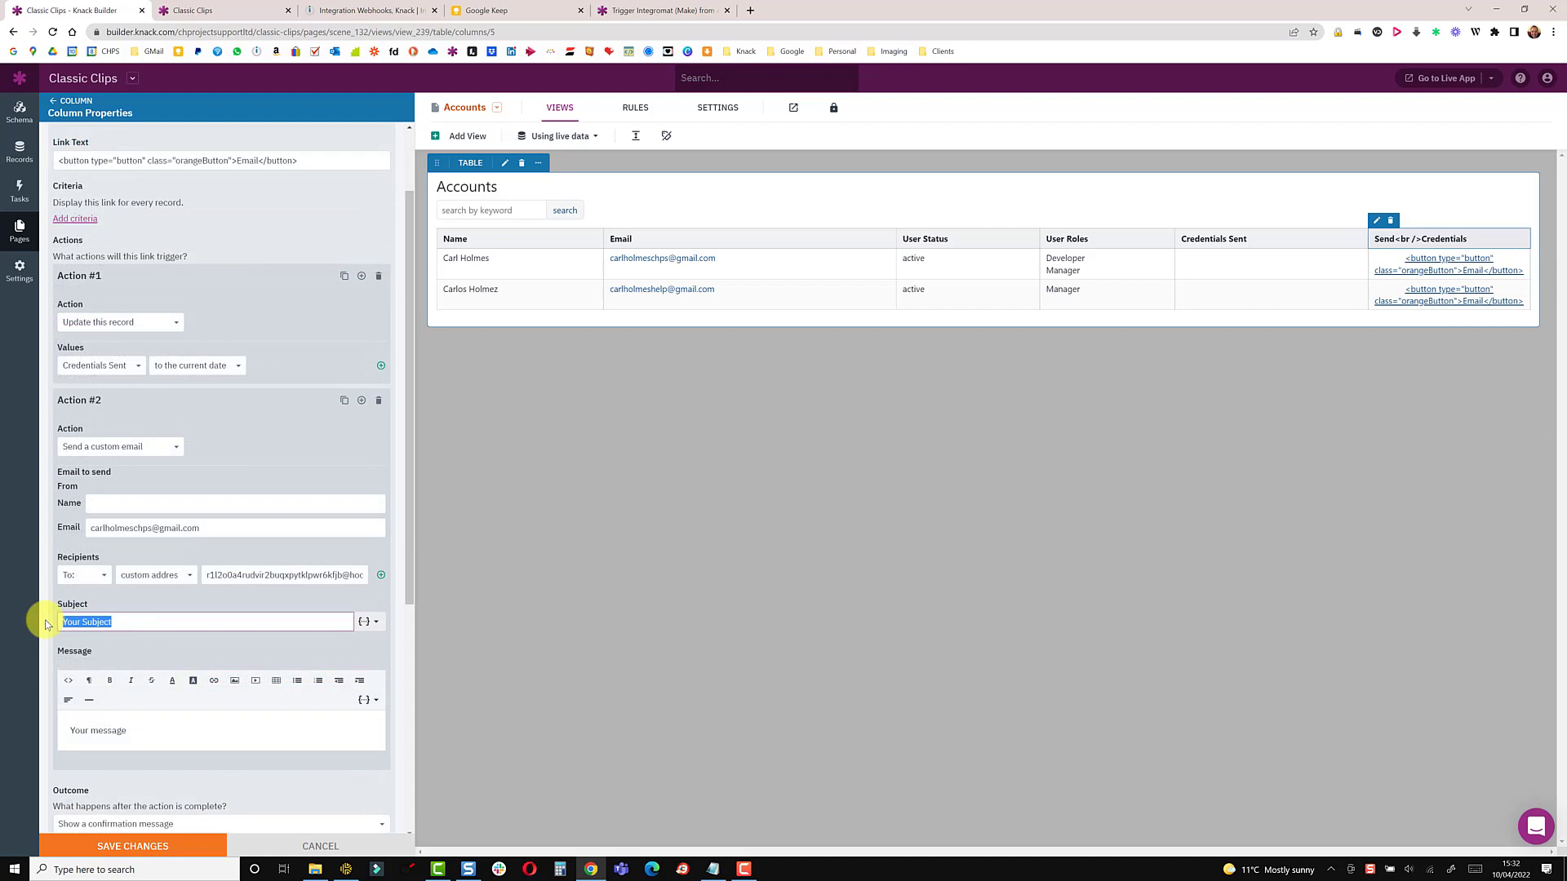
{"action": "key", "text": "BackSpace"}
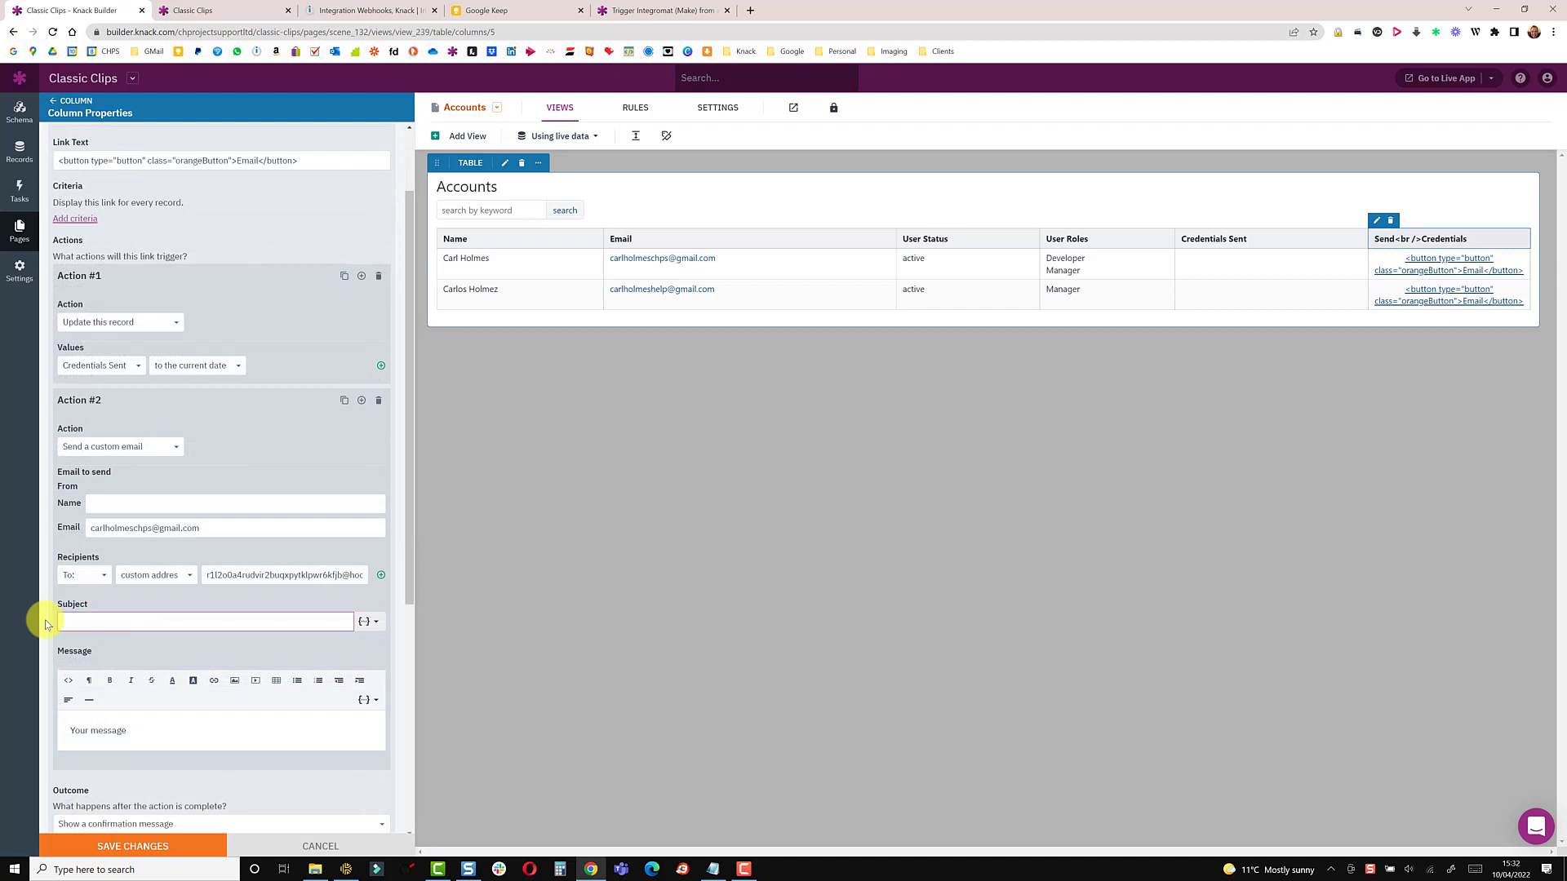
{"action": "left_click", "coordinate": [366, 622]}
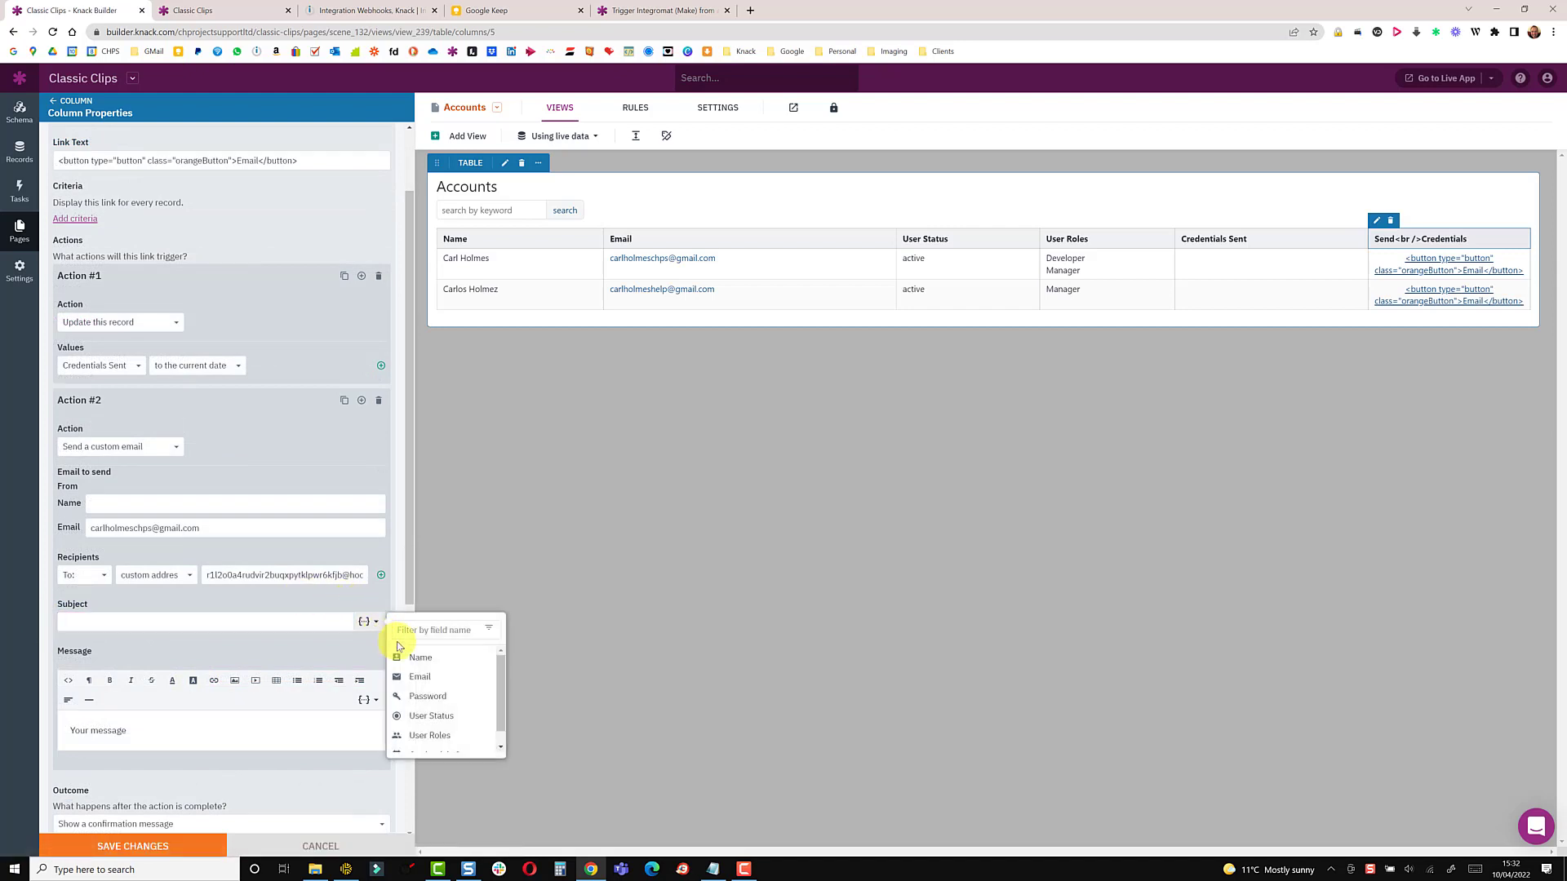
{"action": "left_click", "coordinate": [433, 677]}
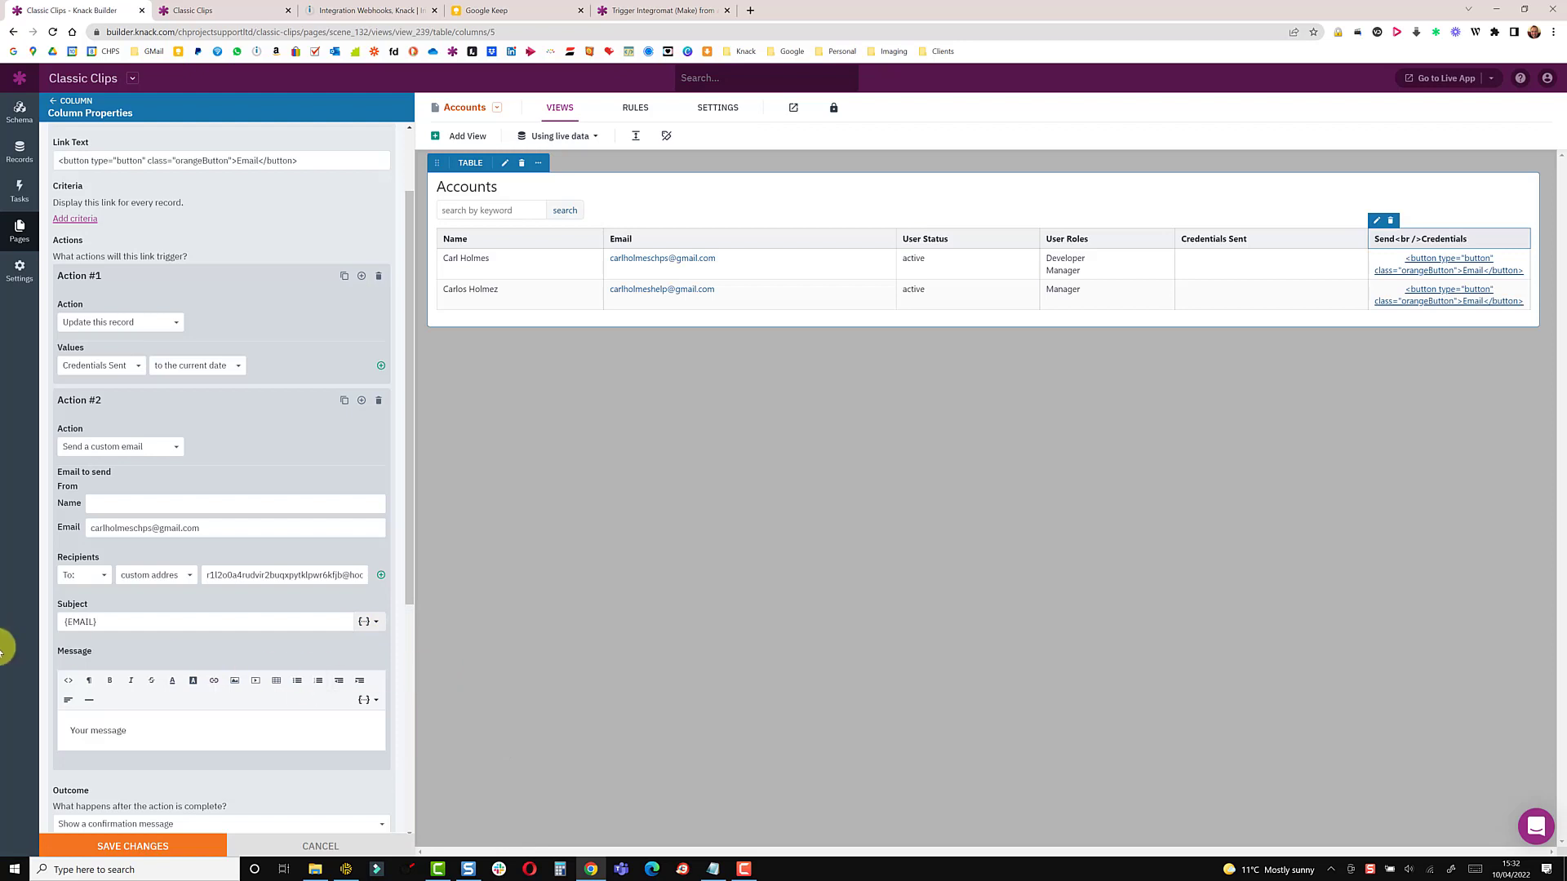
Step: Replace the custom email's placeholder message with the Record ID field and save the column changes
{"action": "left_click_drag", "start_coordinate": [131, 730], "coordinate": [34, 729]}
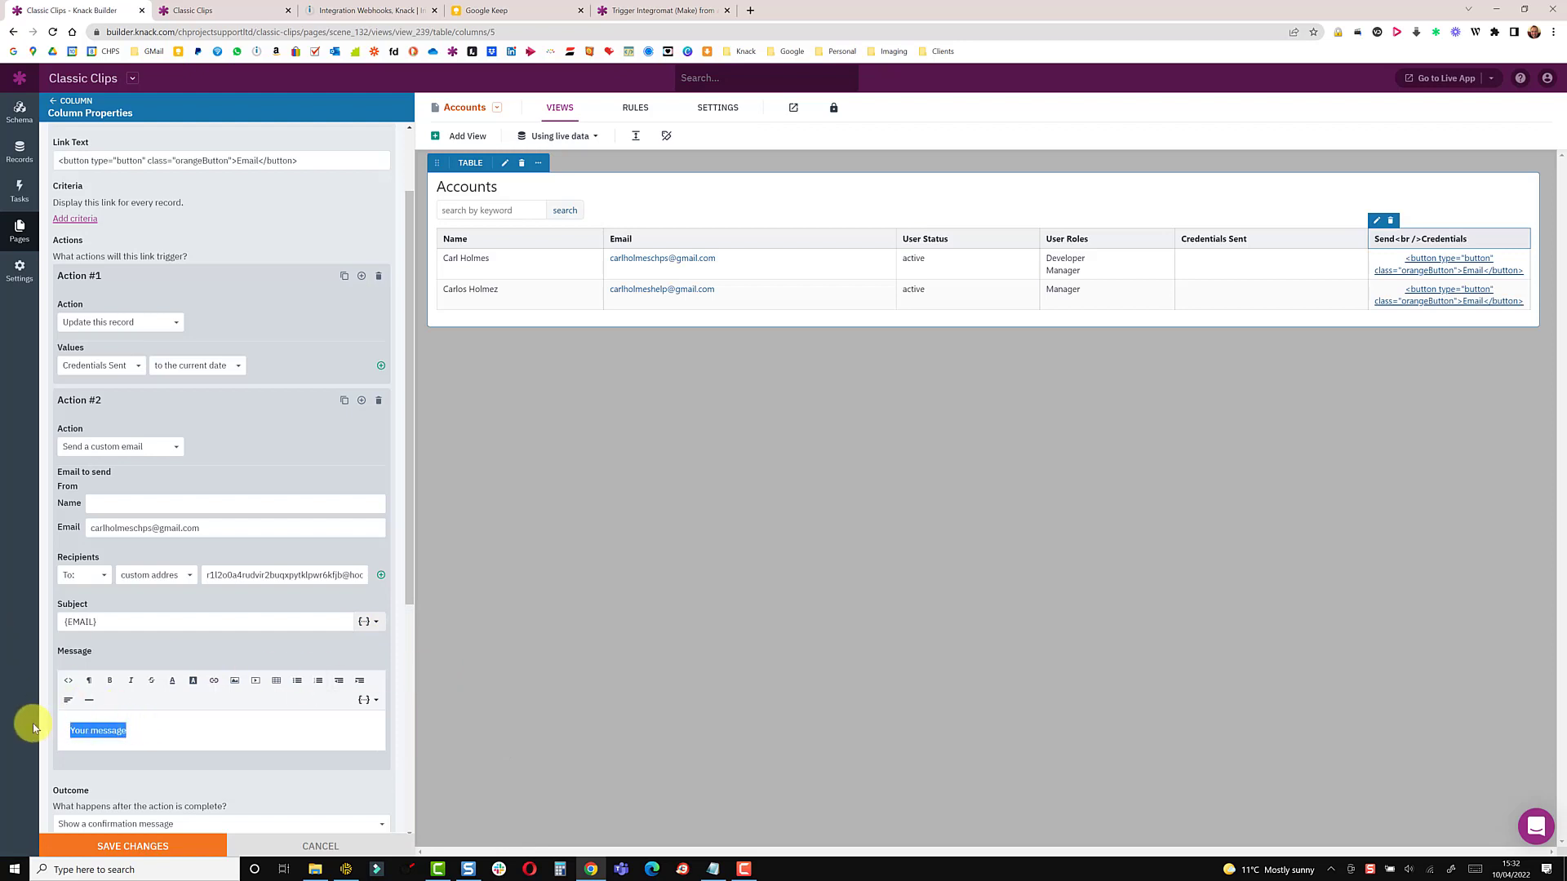
{"action": "key", "text": "BackSpace"}
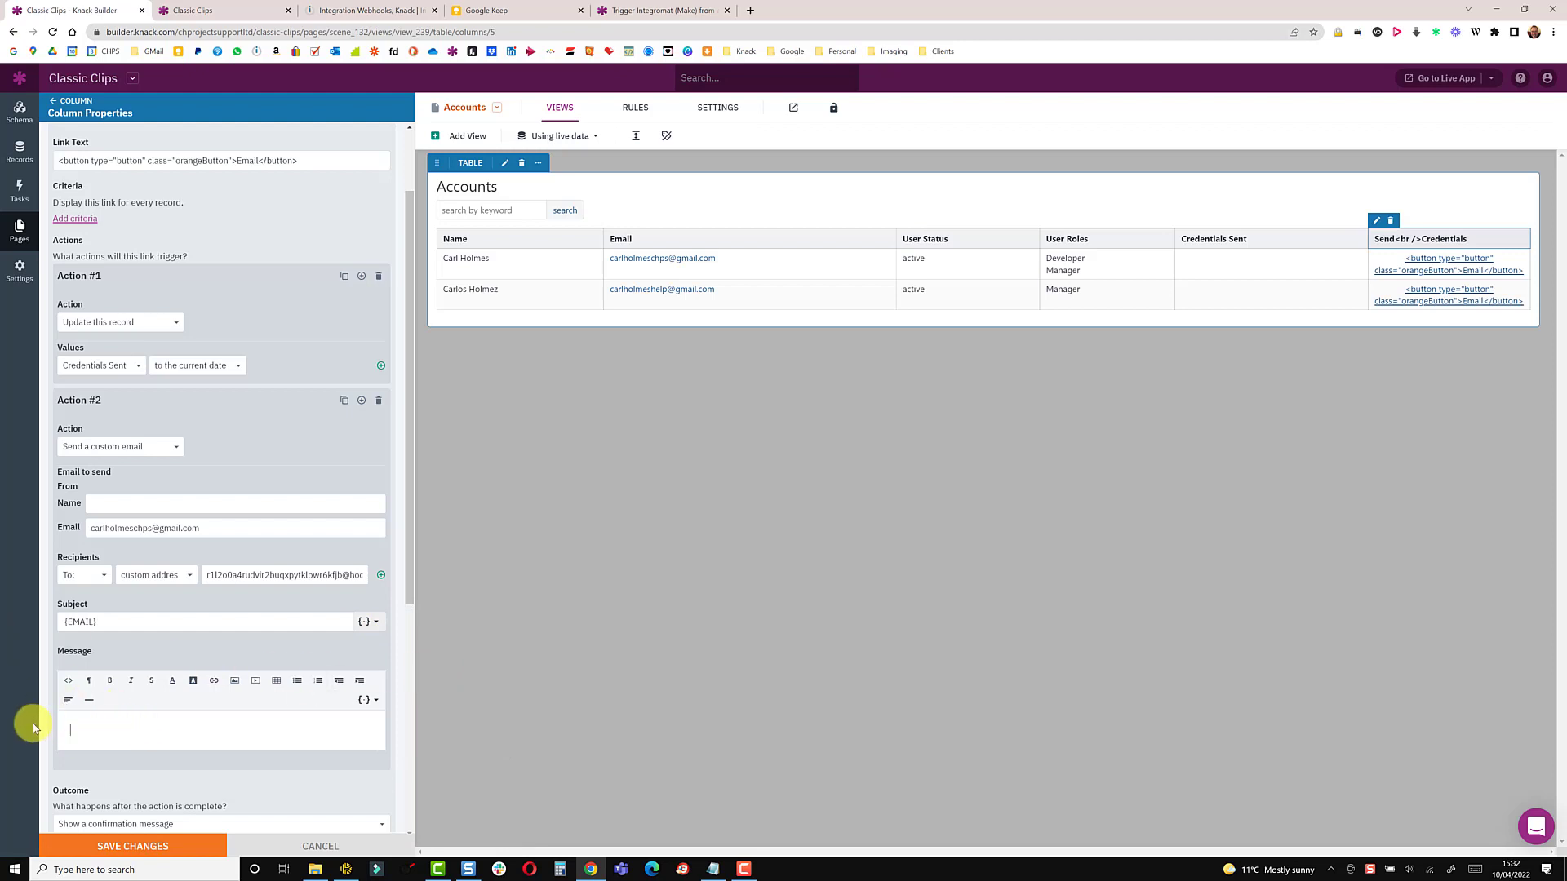
{"action": "left_click", "coordinate": [363, 700]}
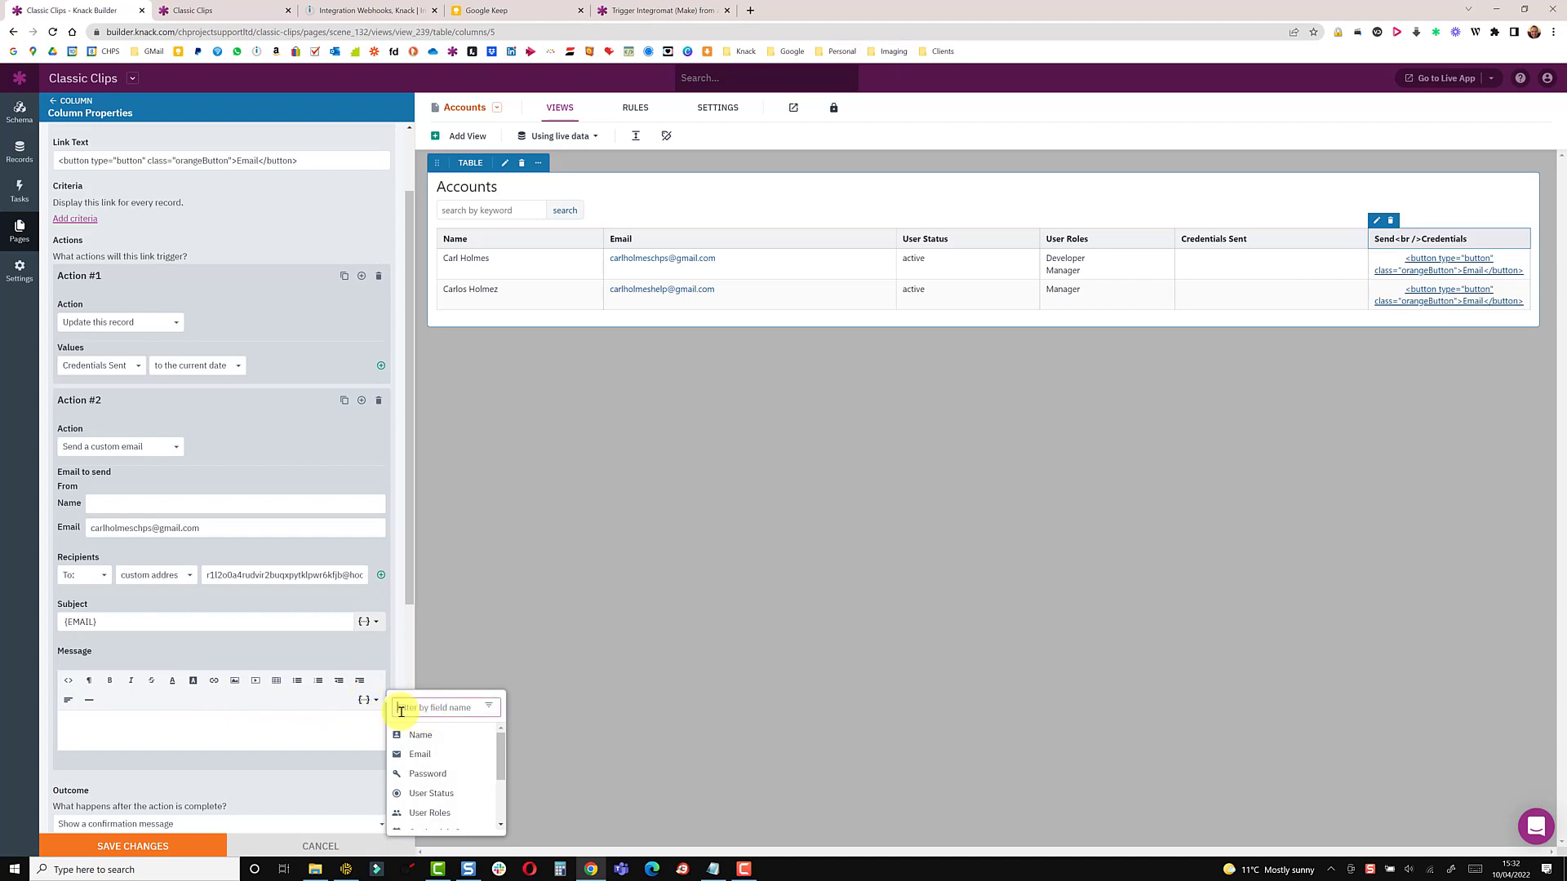
{"action": "type", "text": "record"}
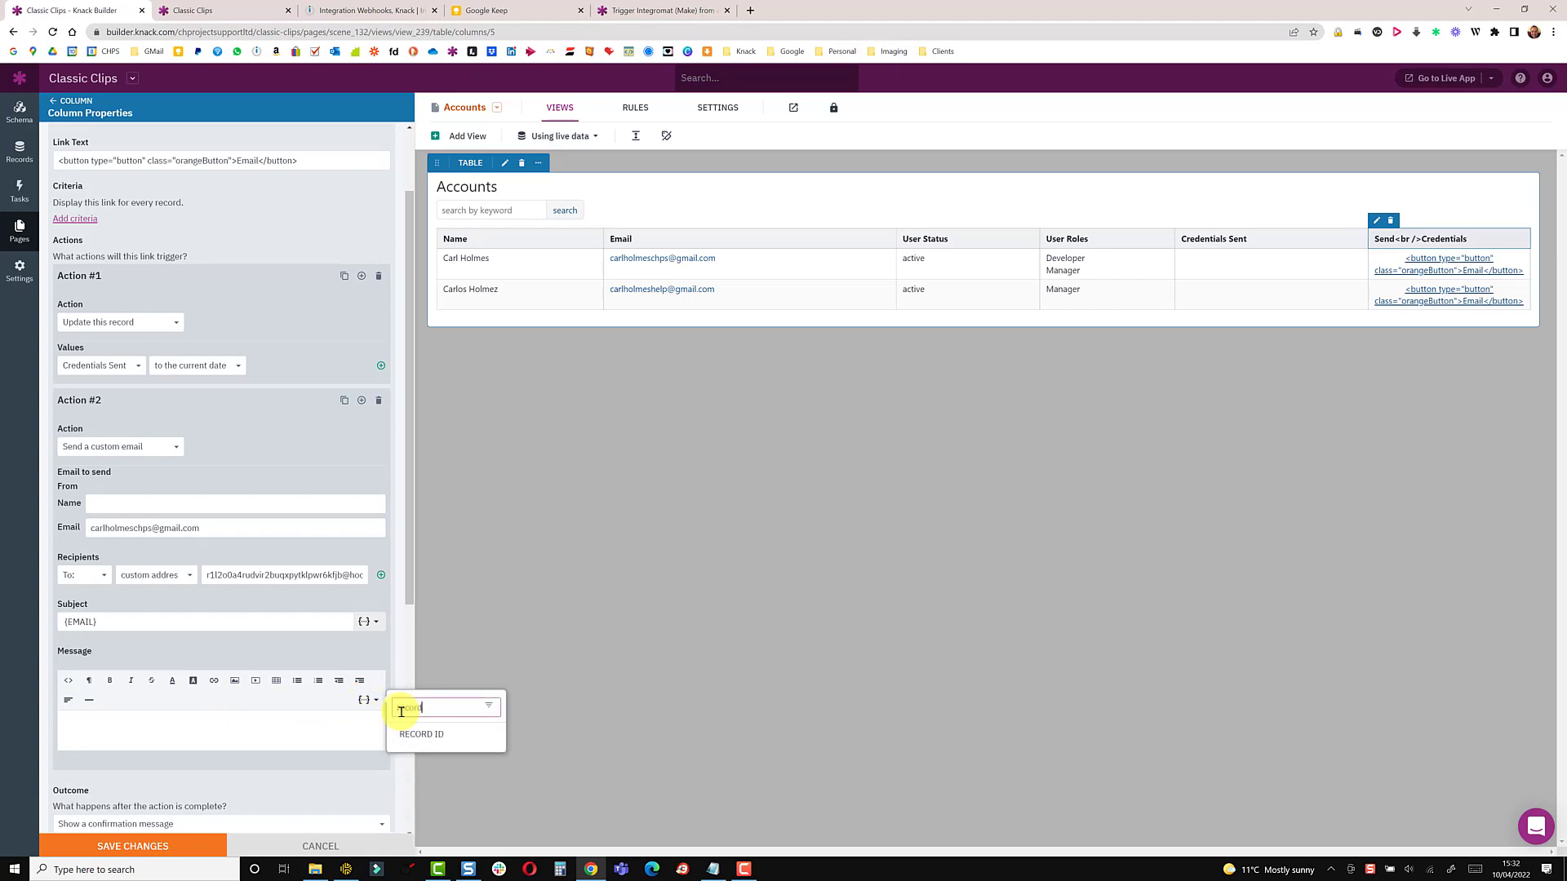
{"action": "left_click", "coordinate": [416, 734]}
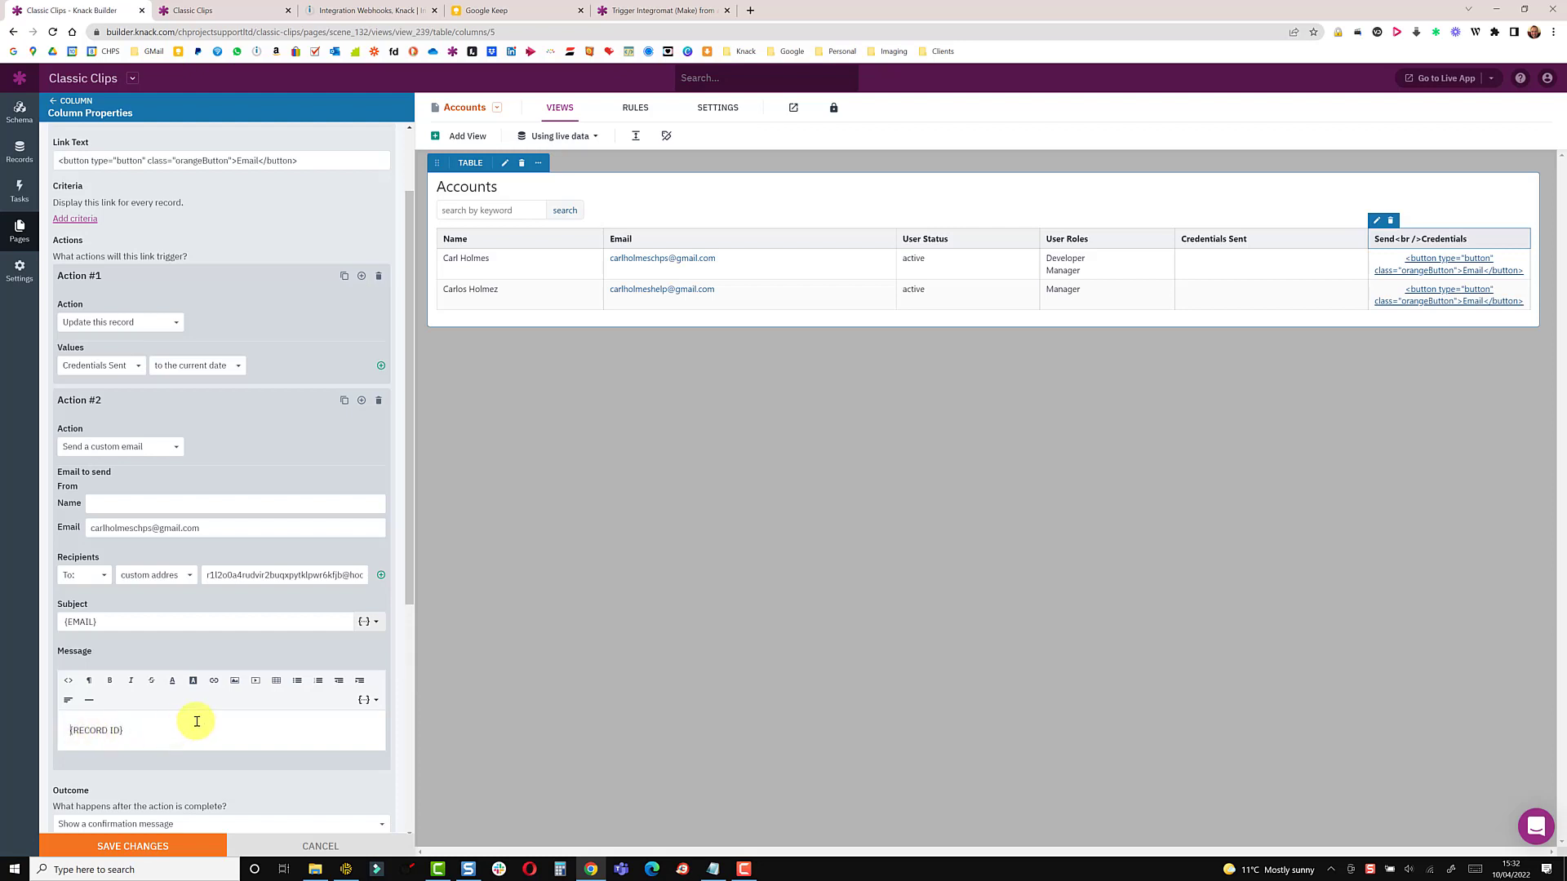
{"action": "scroll", "coordinate": [197, 721], "scroll_direction": "down", "scroll_amount": 5}
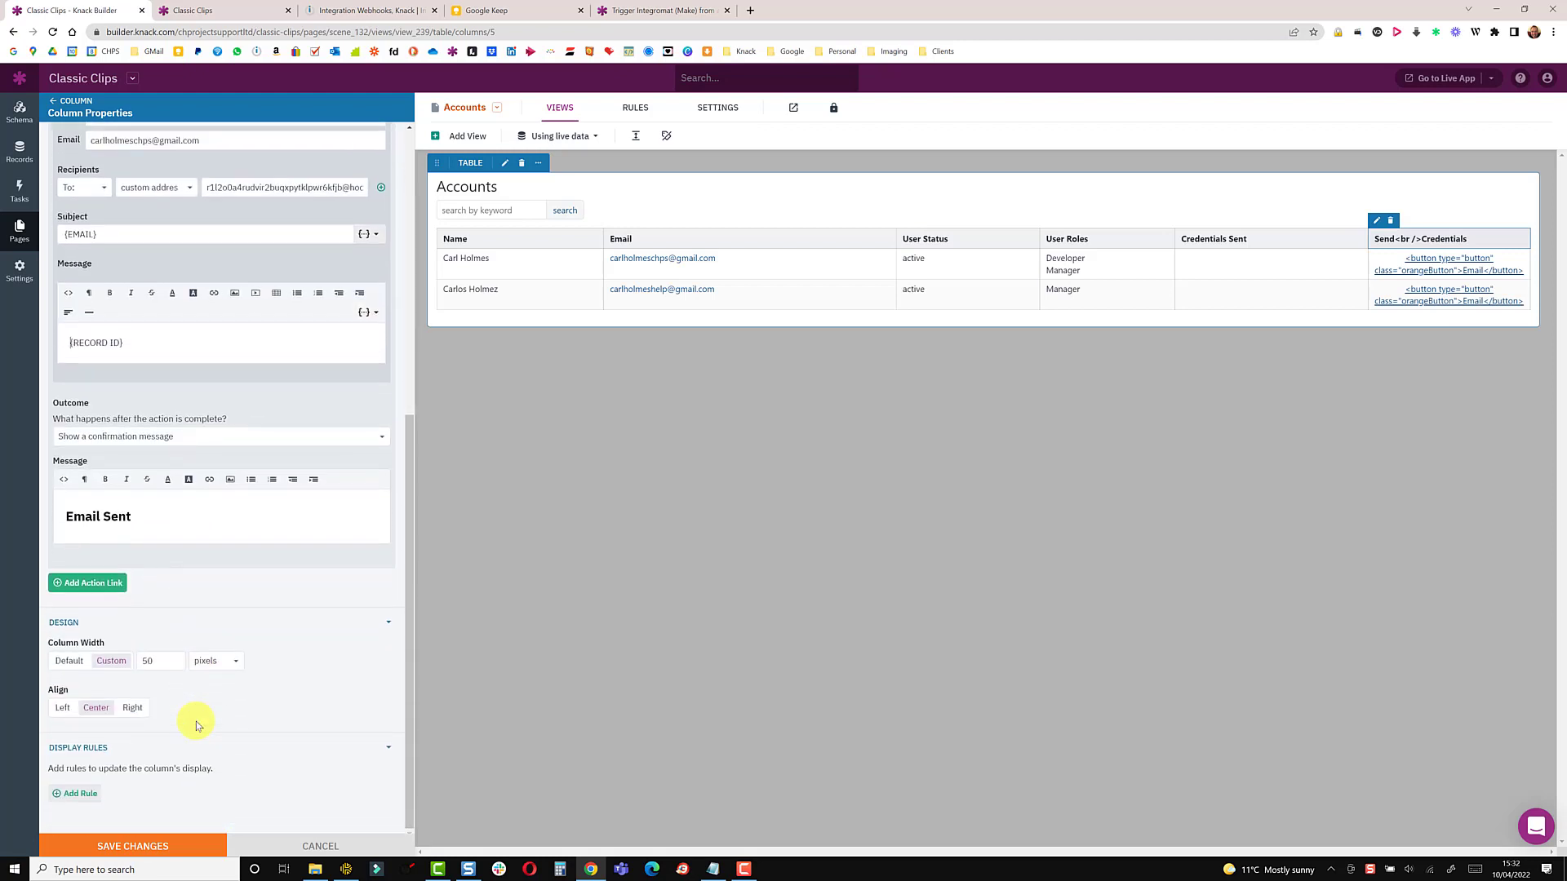
{"action": "left_click", "coordinate": [141, 846]}
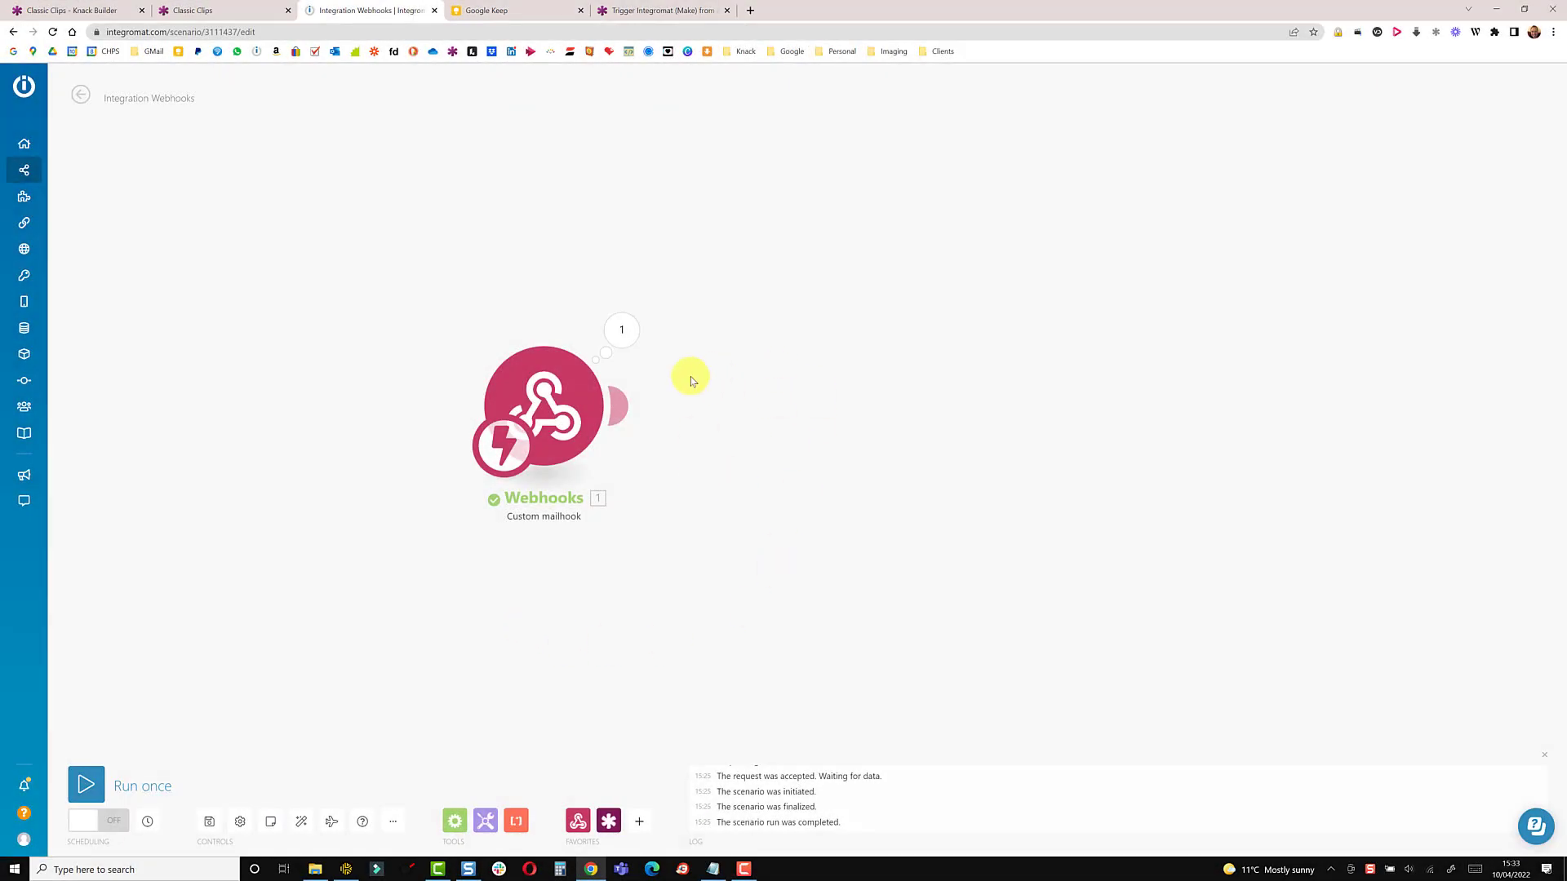
Step: Run the Integromat scenario once and trigger the Email action link for the first account in the live Knack app
{"action": "left_click", "coordinate": [94, 785]}
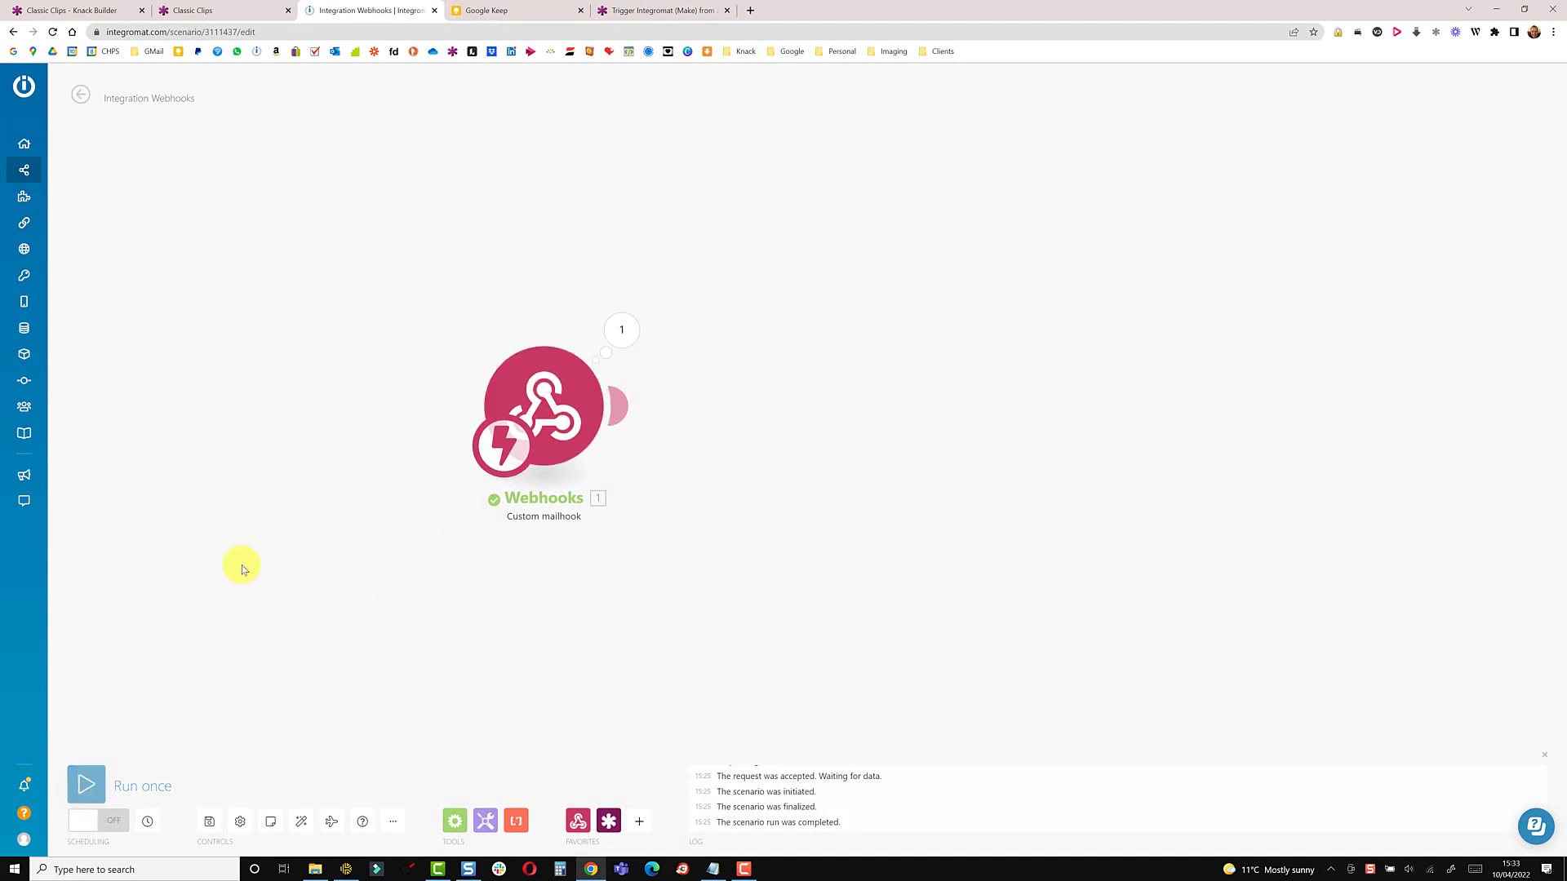
{"action": "left_click", "coordinate": [198, 12]}
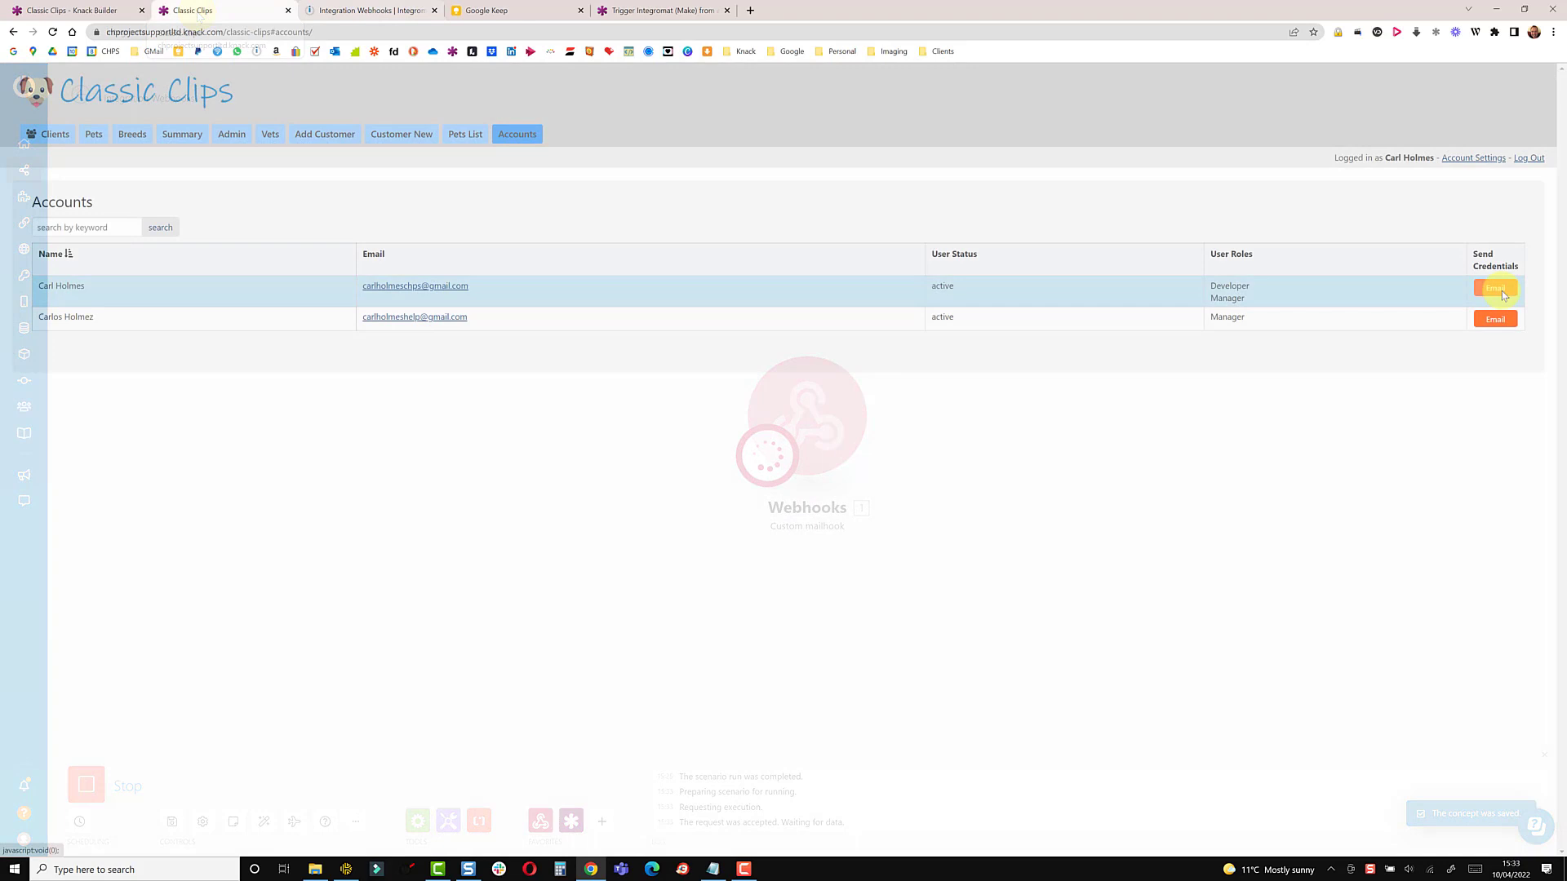
{"action": "left_click", "coordinate": [1497, 289]}
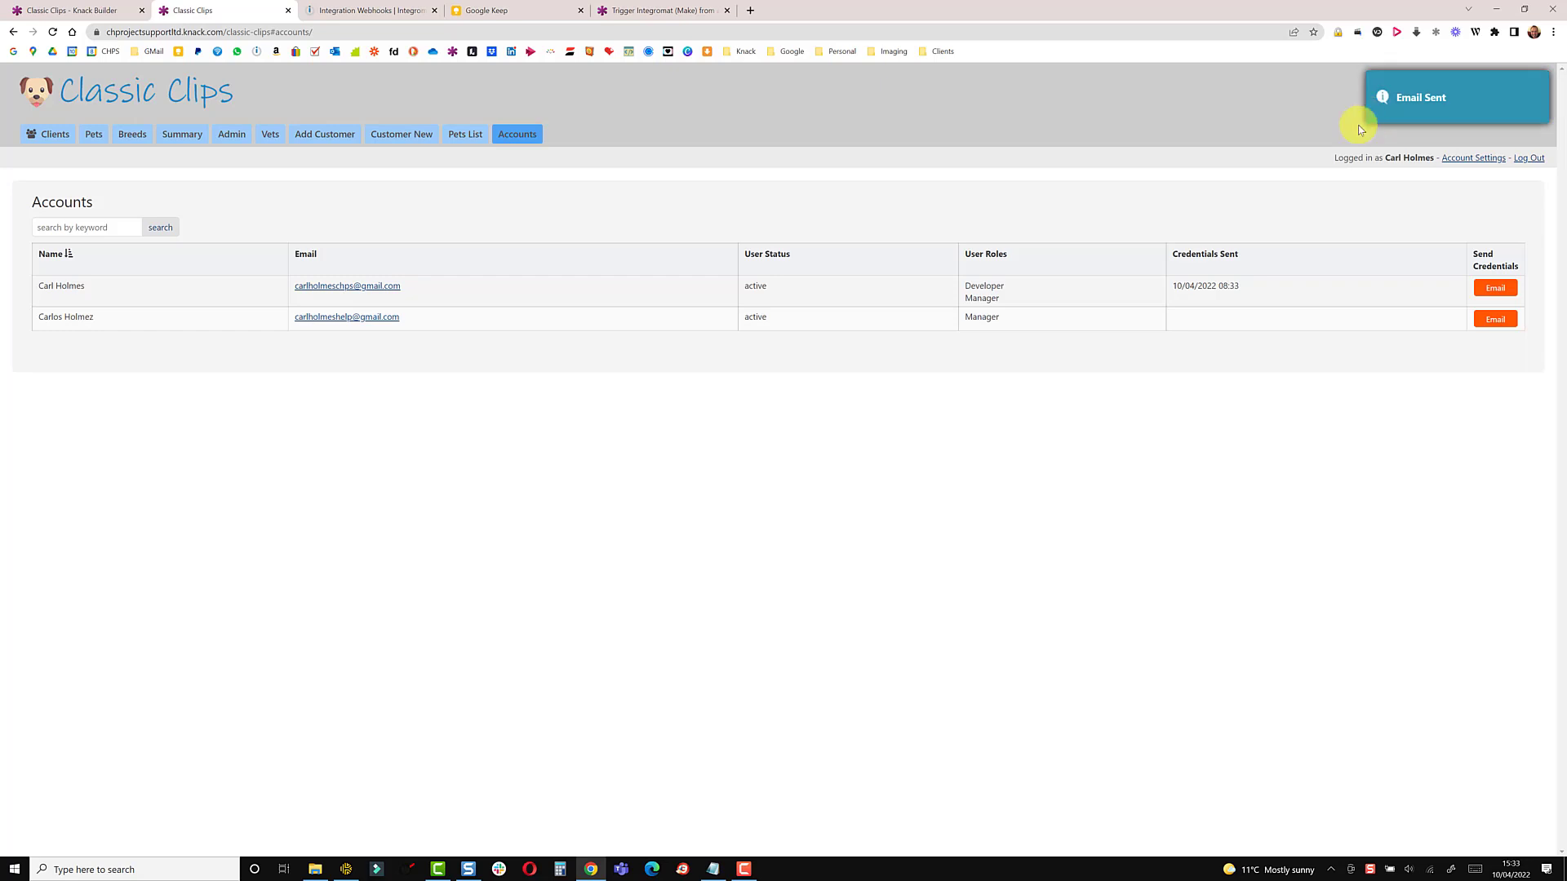
{"action": "triple_click", "coordinate": [1170, 291]}
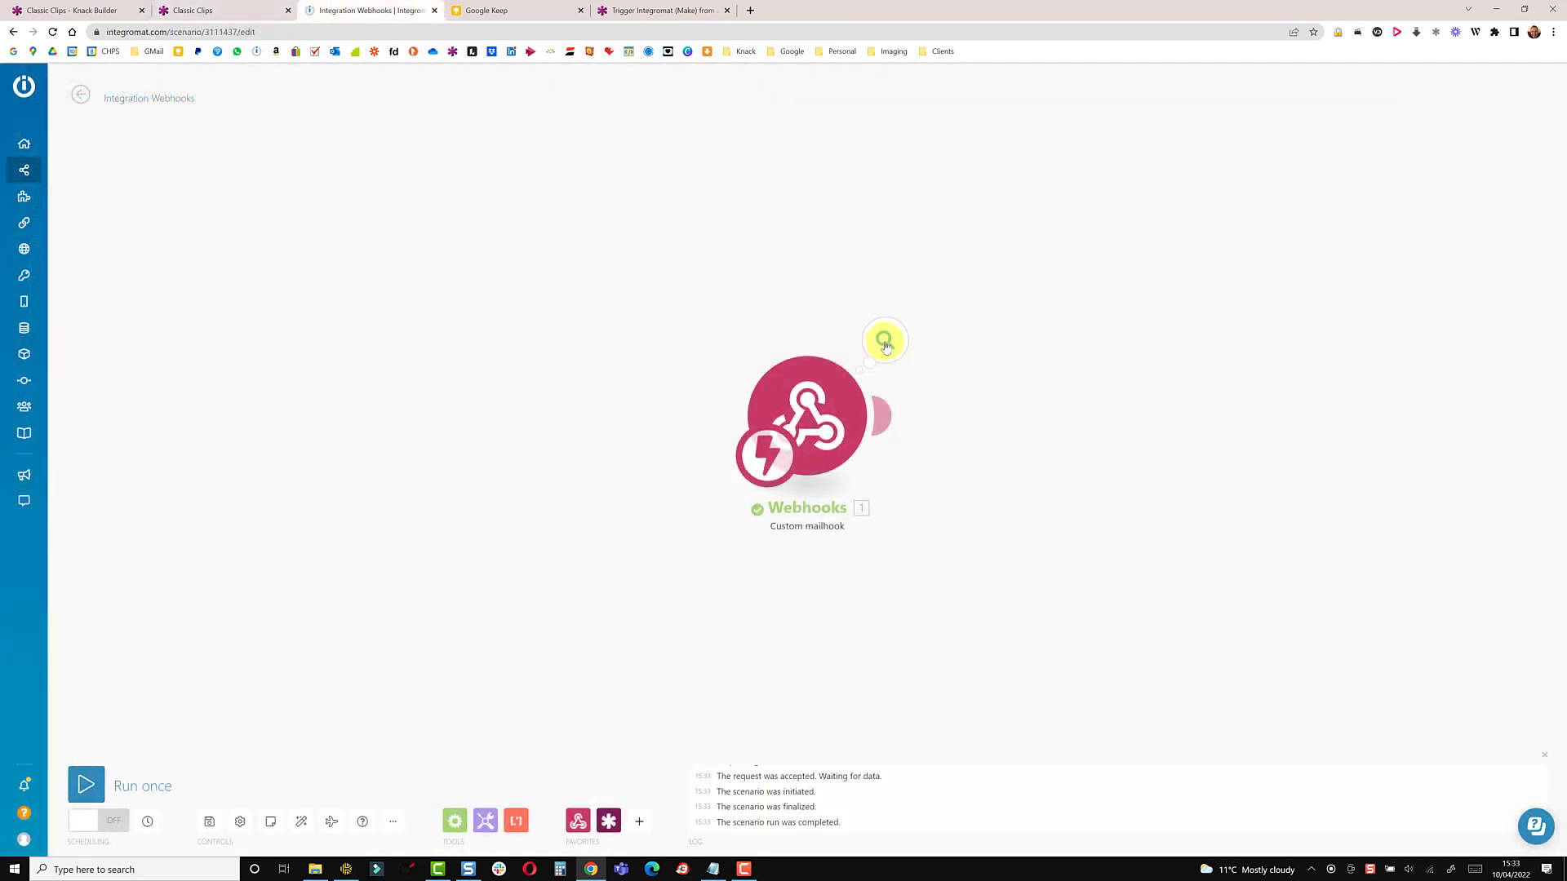
Step: Examine the custom mailhook's output bundle in Integromat, including its subject, text and HTML content
{"action": "left_click", "coordinate": [886, 343]}
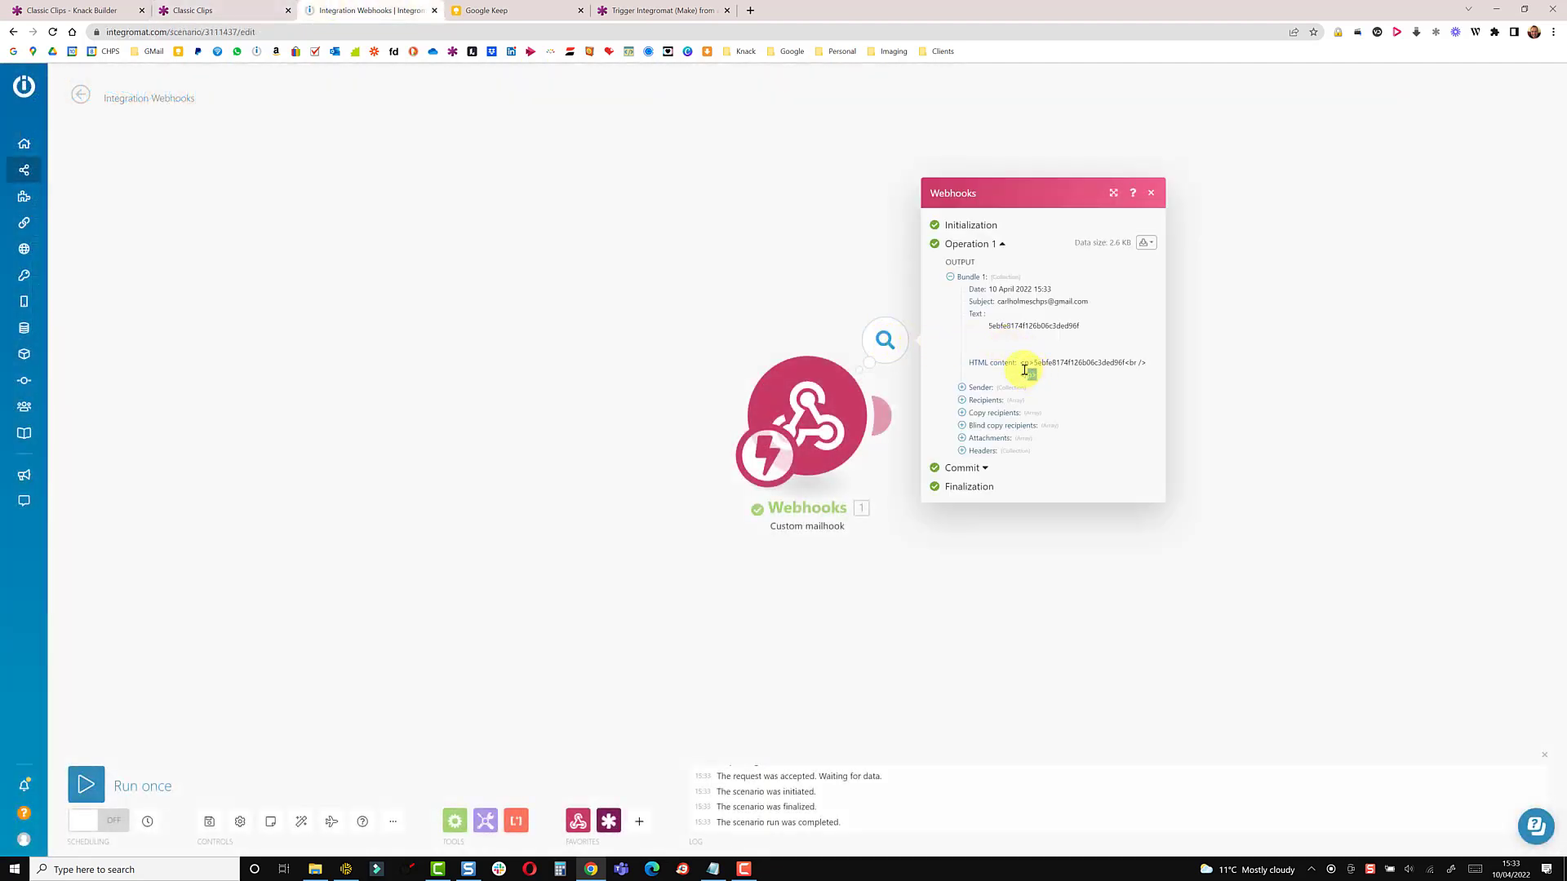
{"action": "left_click_drag", "start_coordinate": [1025, 370], "coordinate": [1020, 370]}
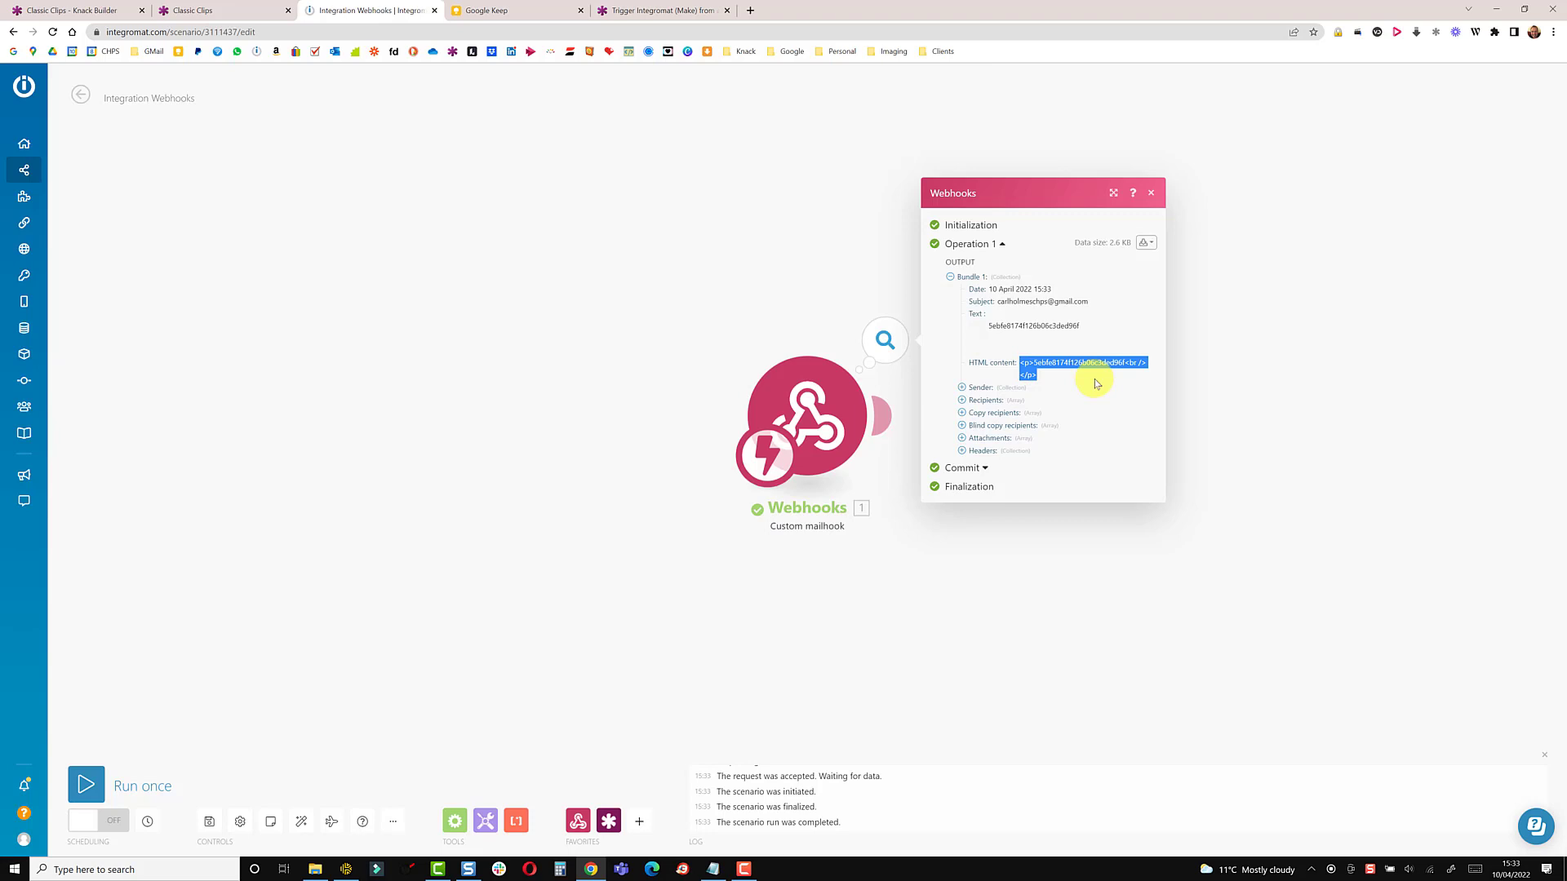
{"action": "left_click", "coordinate": [1200, 588]}
Step: Add a Knack Get a Record module after the custom mailhook in the scenario
{"action": "left_click_drag", "start_coordinate": [882, 552], "coordinate": [800, 542]}
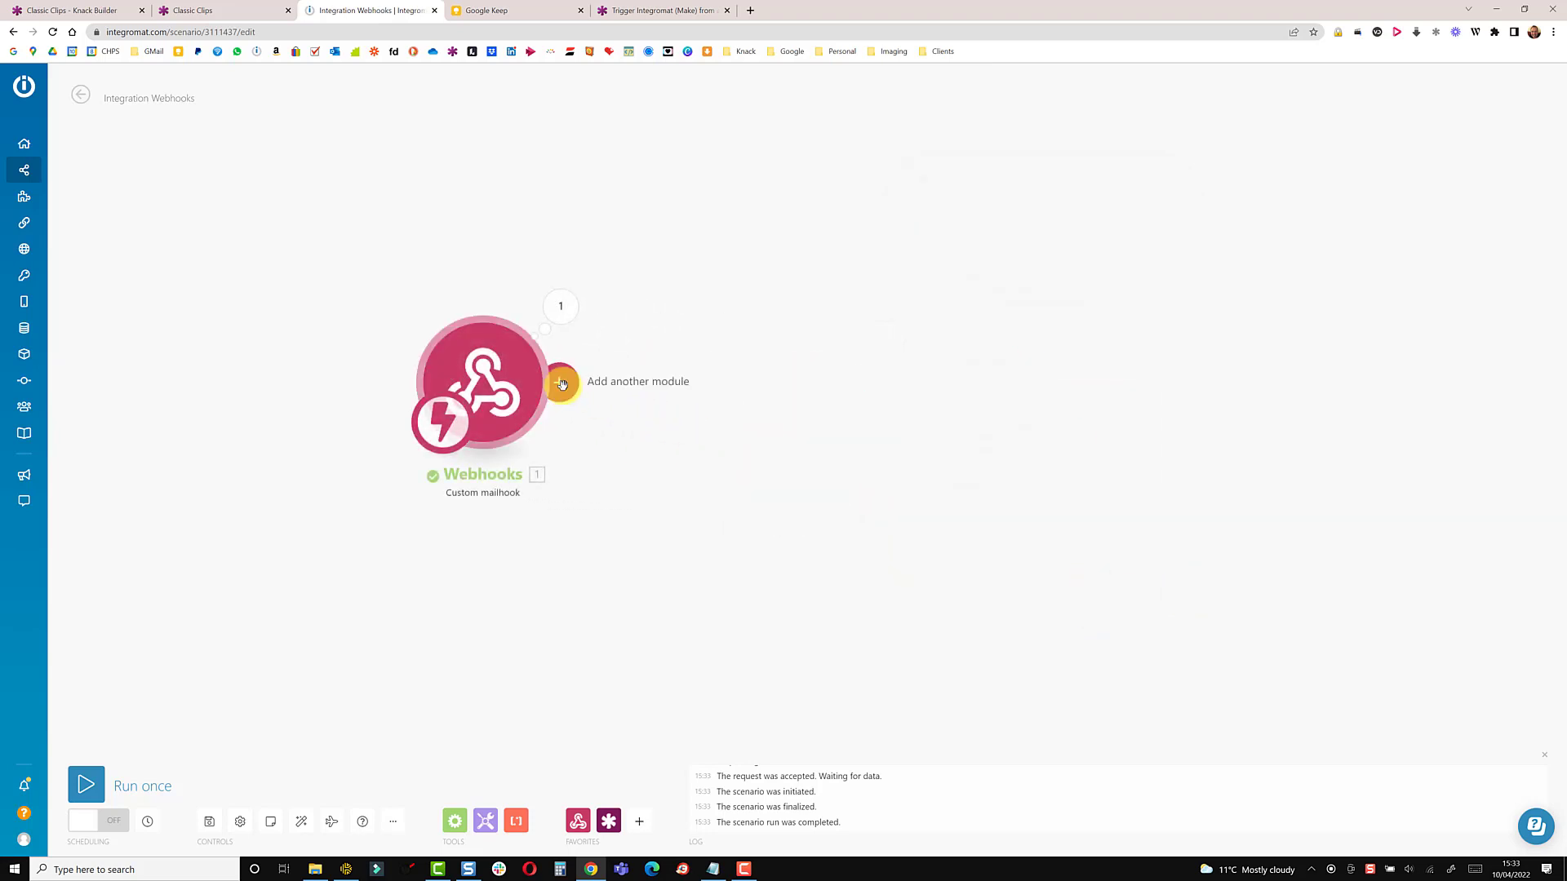
{"action": "left_click", "coordinate": [562, 384]}
{"action": "left_click", "coordinate": [847, 365]}
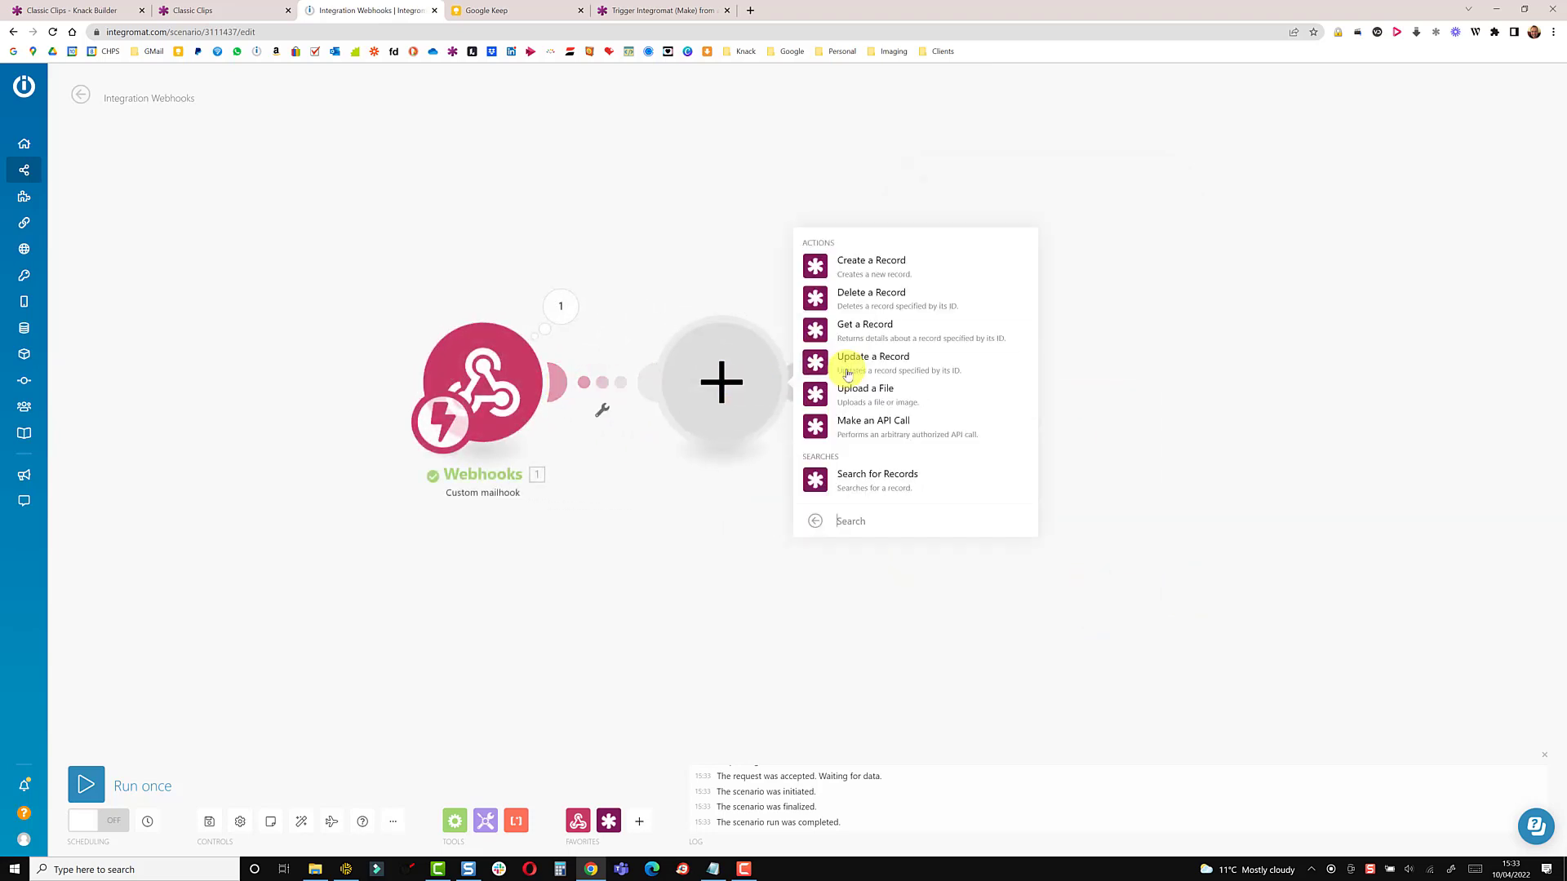
{"action": "left_click", "coordinate": [861, 335]}
Step: Set up the Knack module with the Classic Clips connection and the Accounts object
{"action": "left_click", "coordinate": [857, 320]}
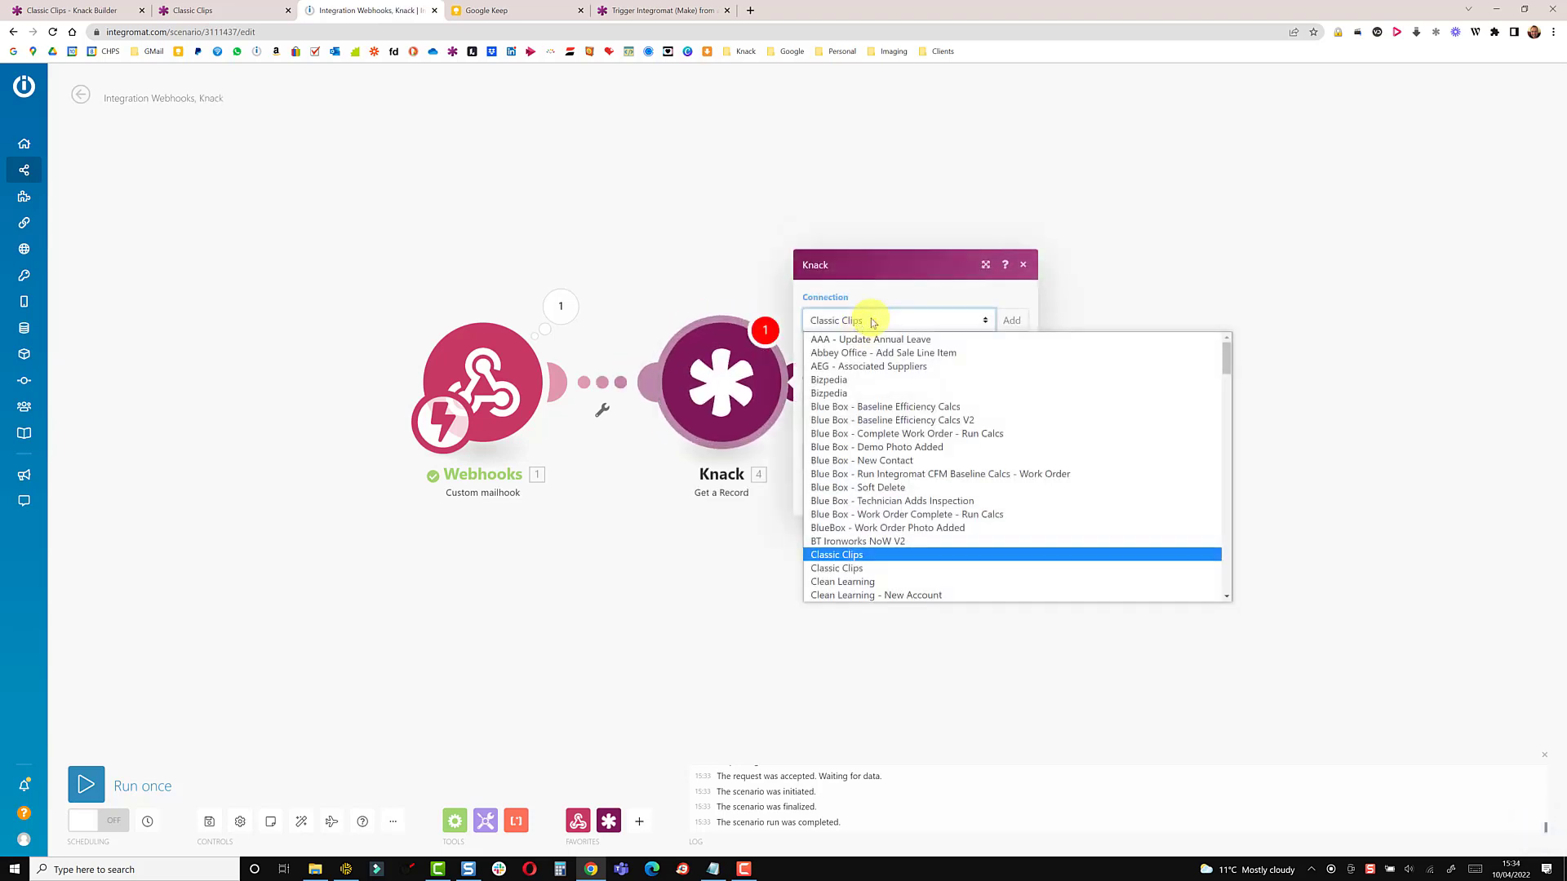
{"action": "left_click", "coordinate": [872, 321]}
{"action": "left_click", "coordinate": [843, 398]}
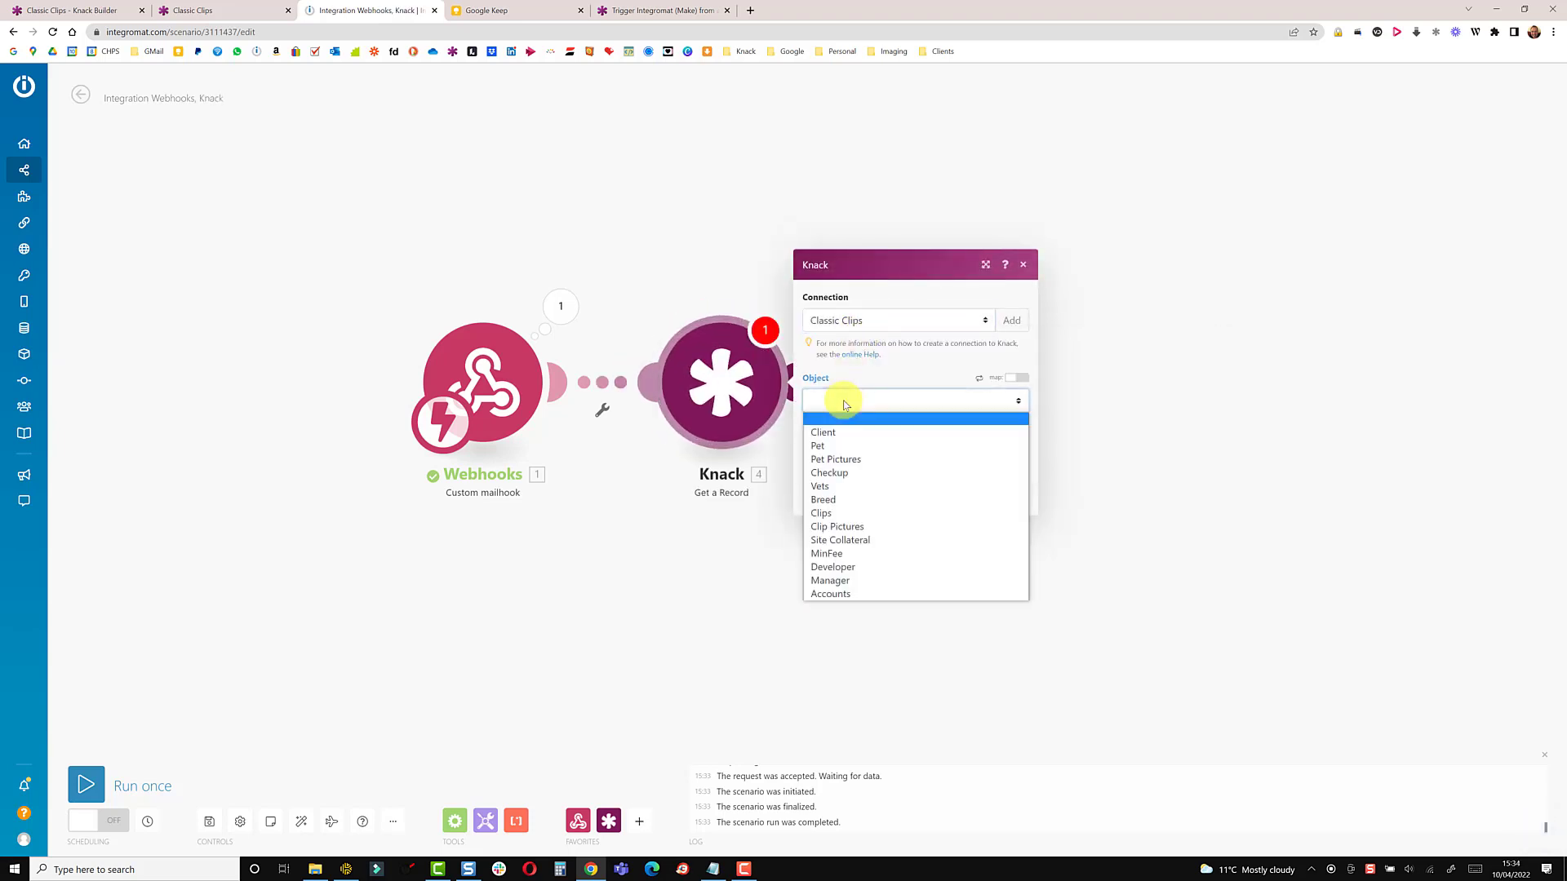
{"action": "left_click", "coordinate": [839, 594]}
Step: Map the Record ID to a substring of the mailhook's HTML content from 3 to 27, and confirm the Knack module settings
{"action": "left_click", "coordinate": [841, 452]}
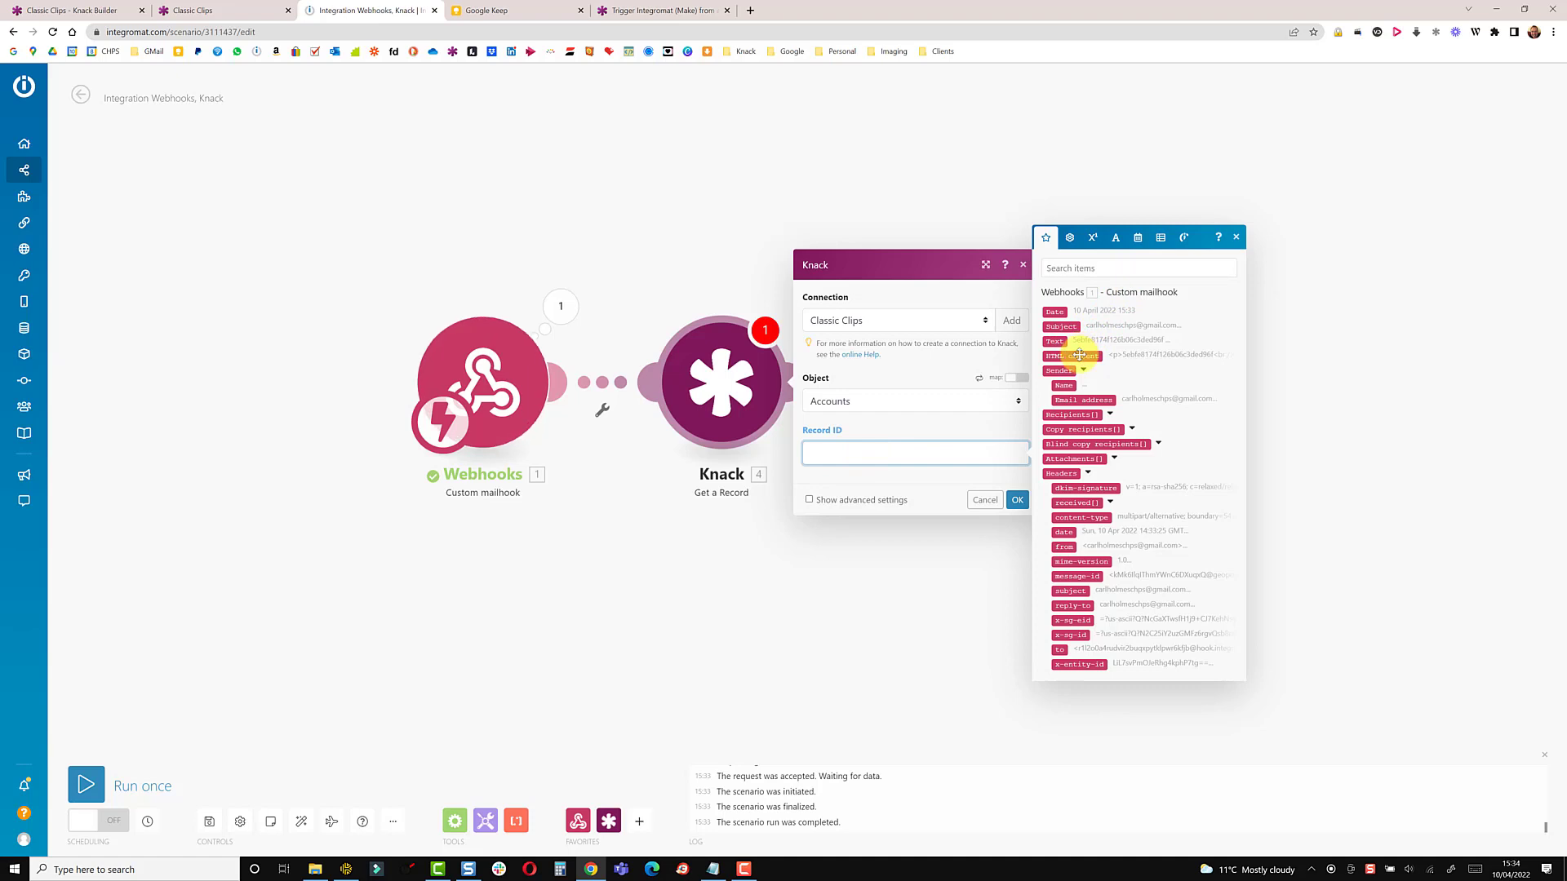
{"action": "left_click", "coordinate": [1117, 242]}
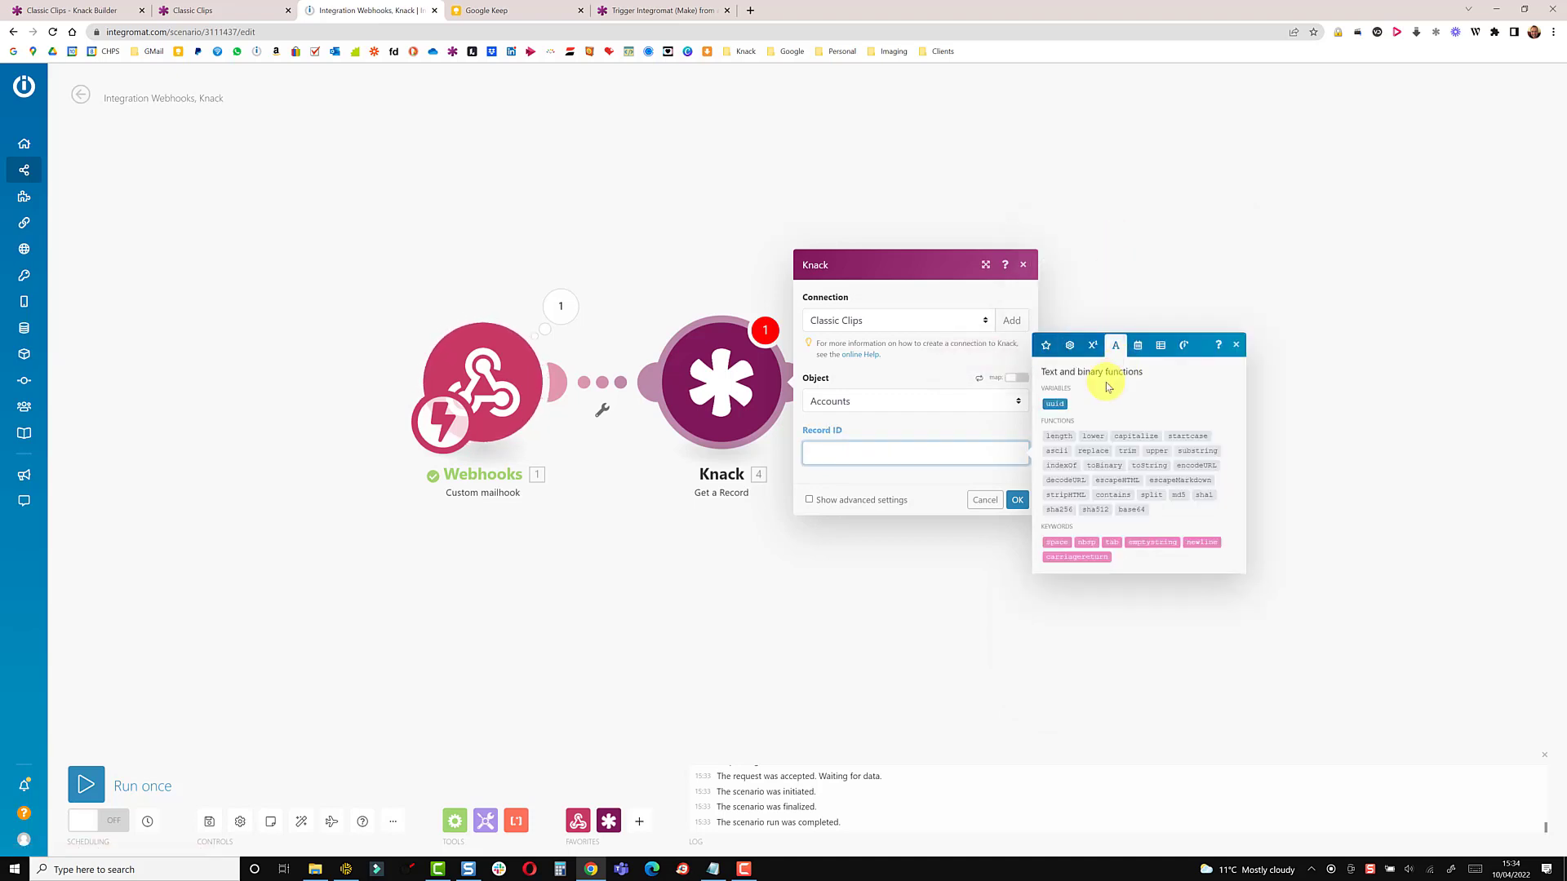
{"action": "left_click", "coordinate": [1189, 451]}
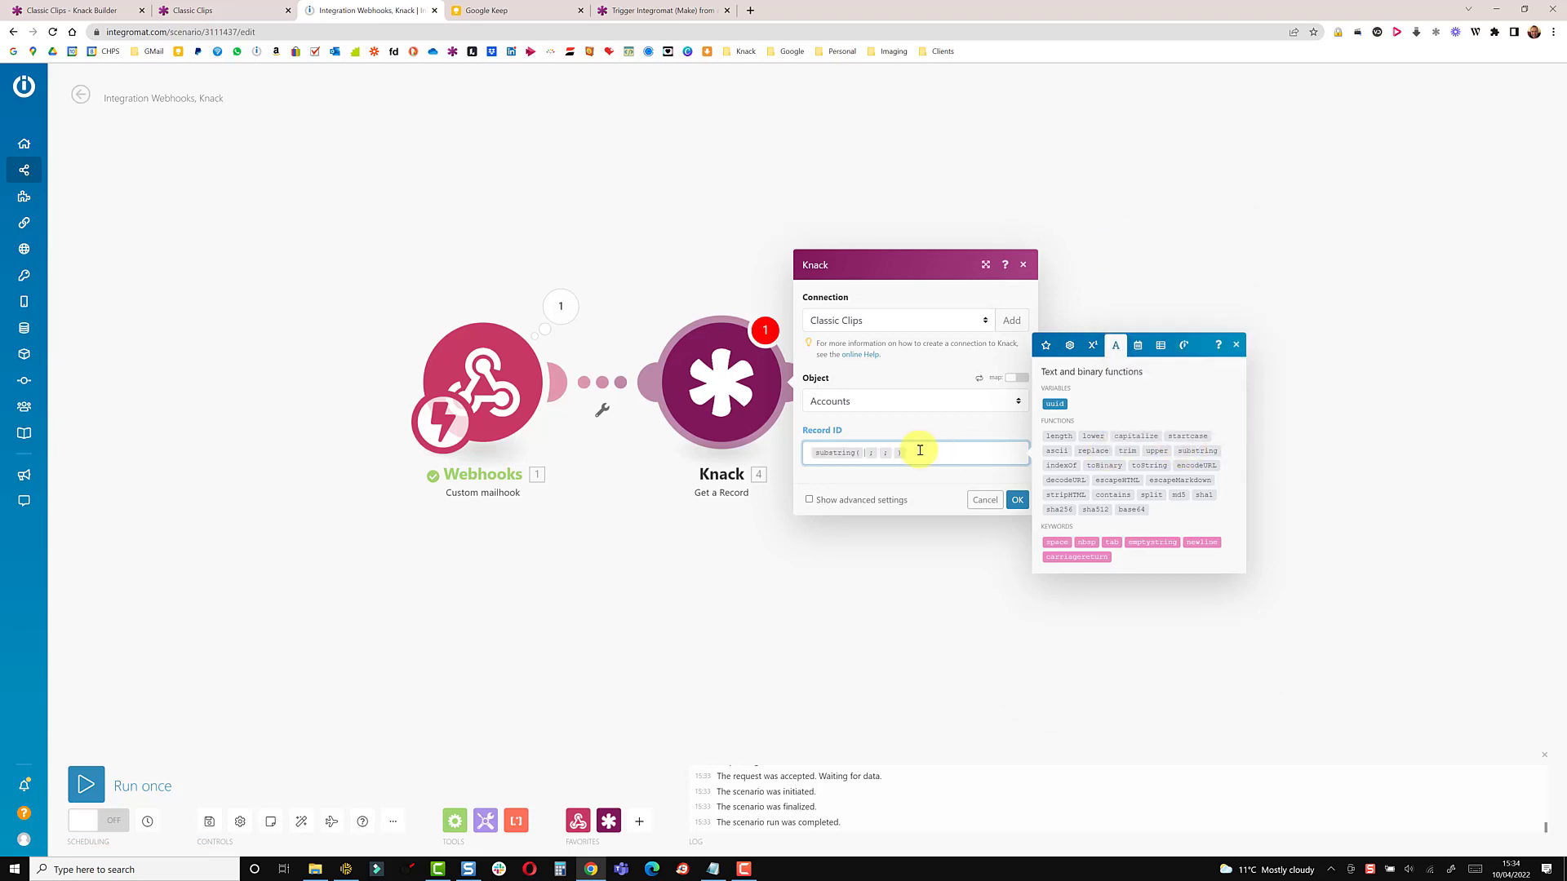
{"action": "left_click", "coordinate": [1047, 348]}
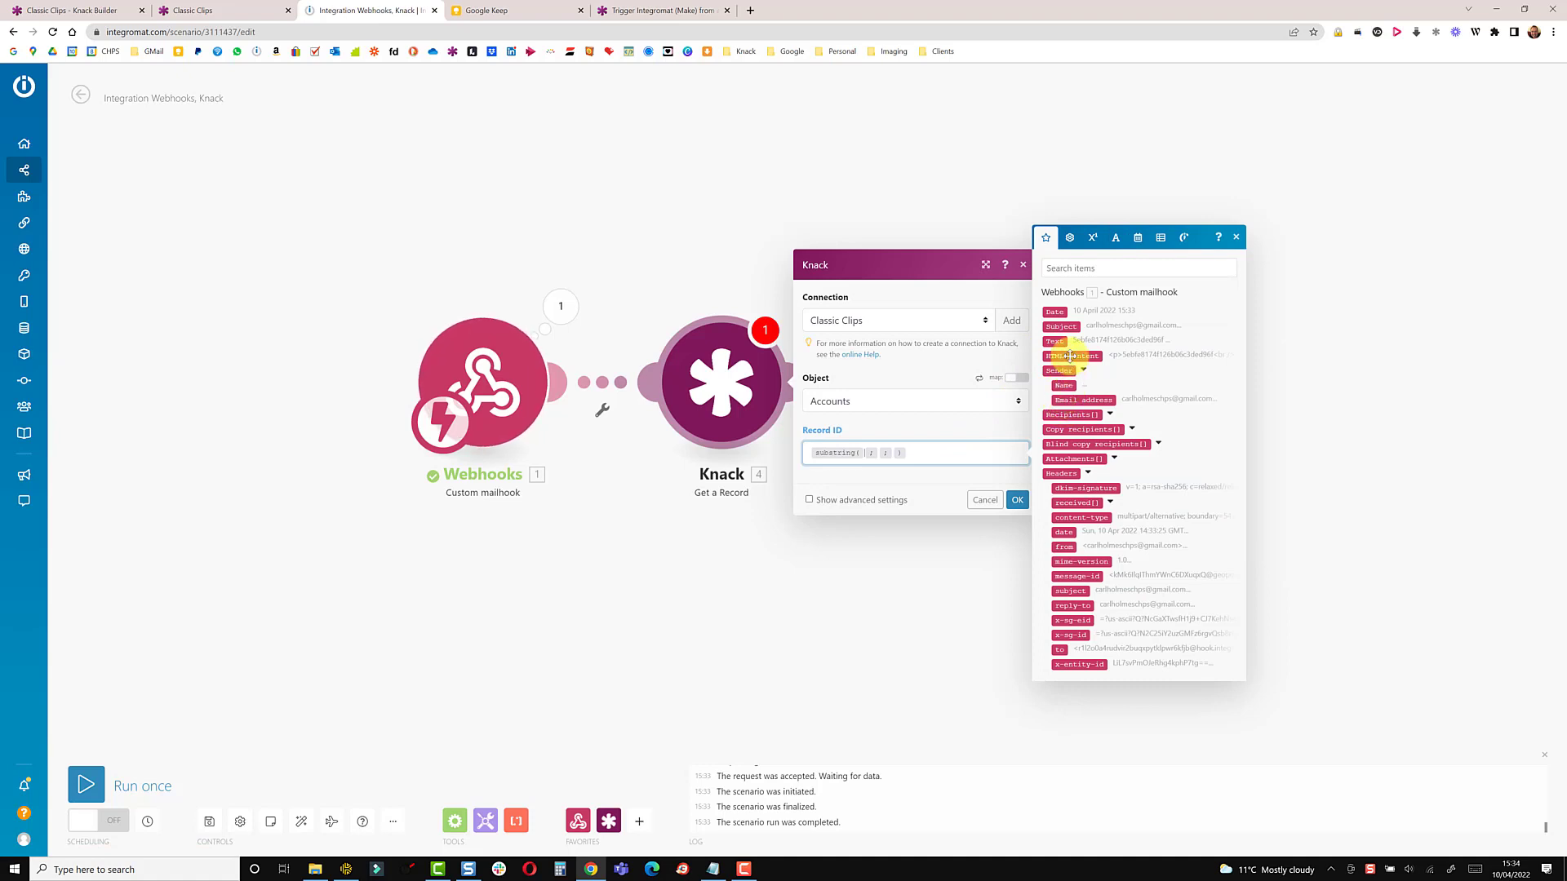
{"action": "left_click", "coordinate": [1070, 356]}
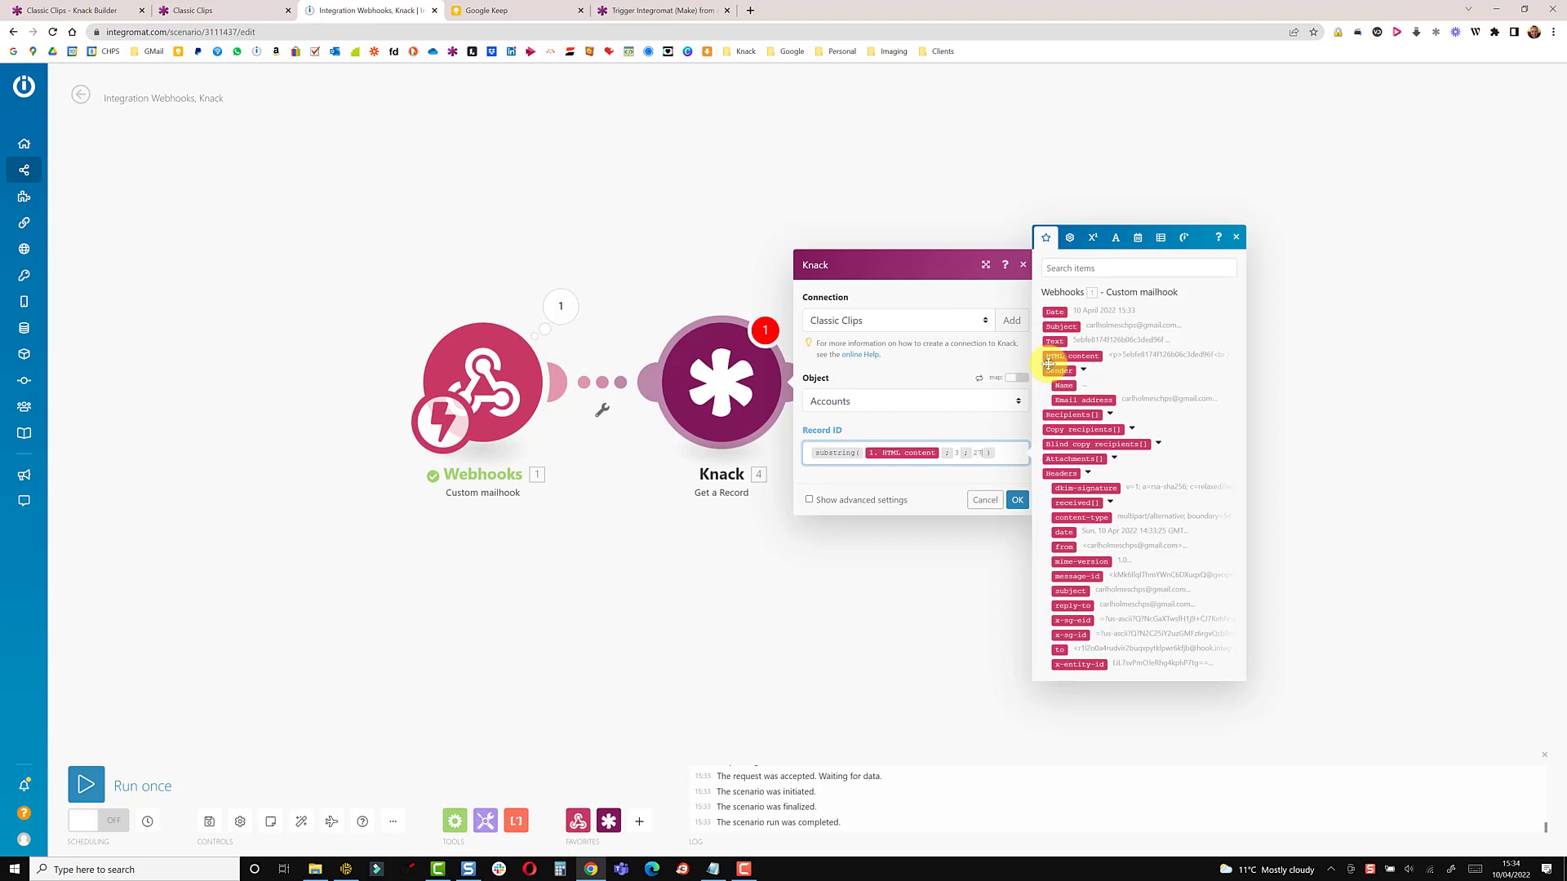
{"action": "left_click", "coordinate": [1017, 499]}
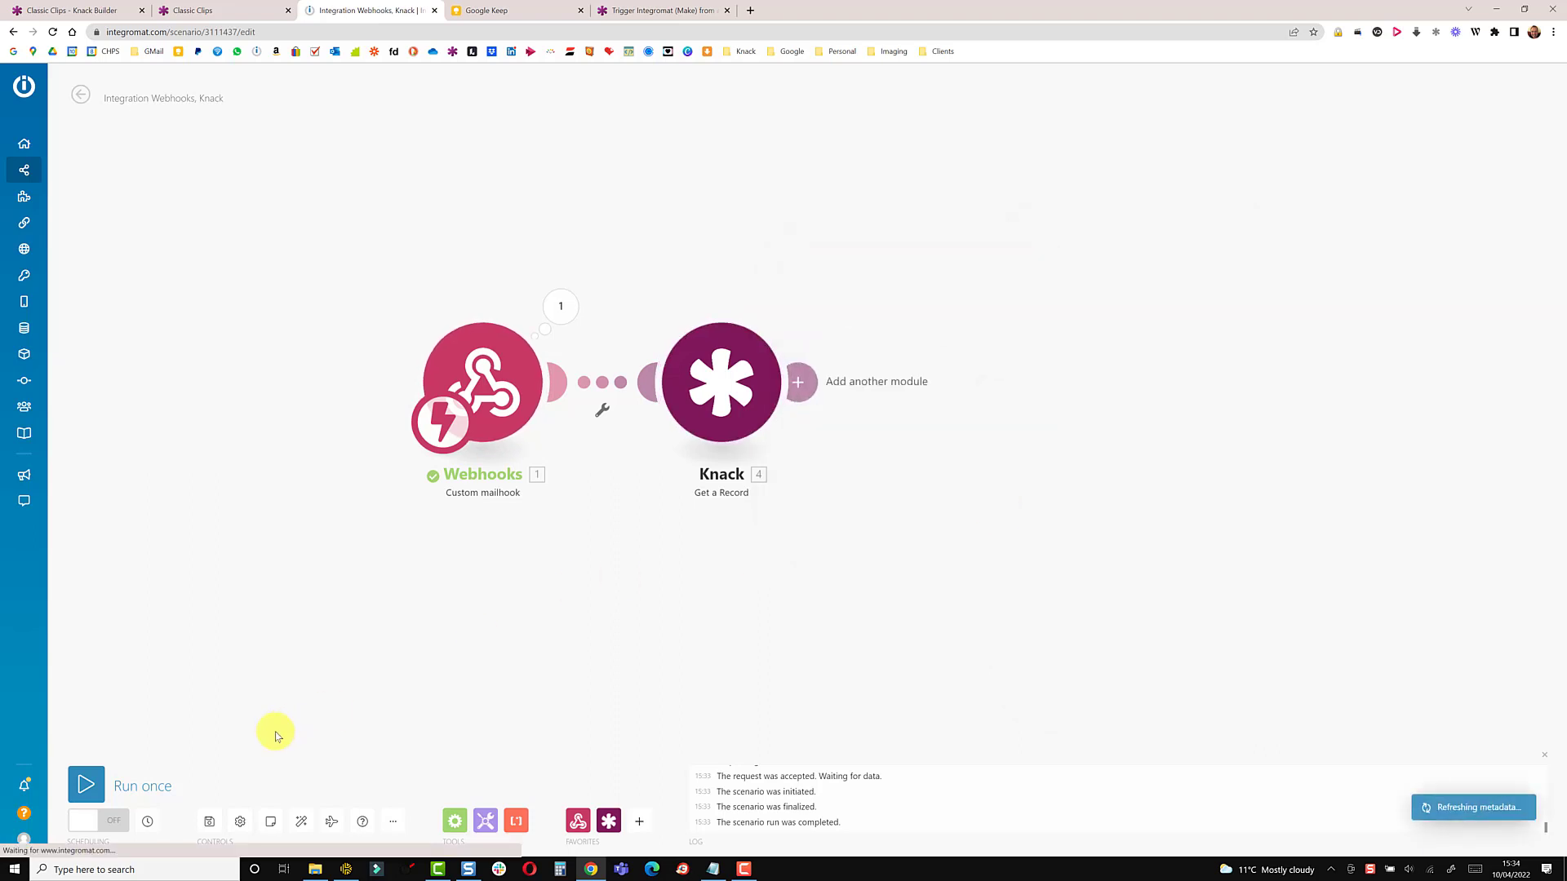
Step: Save the scenario and run it once, triggering it with the first account's Email action link in the live Knack app
{"action": "left_click", "coordinate": [209, 820]}
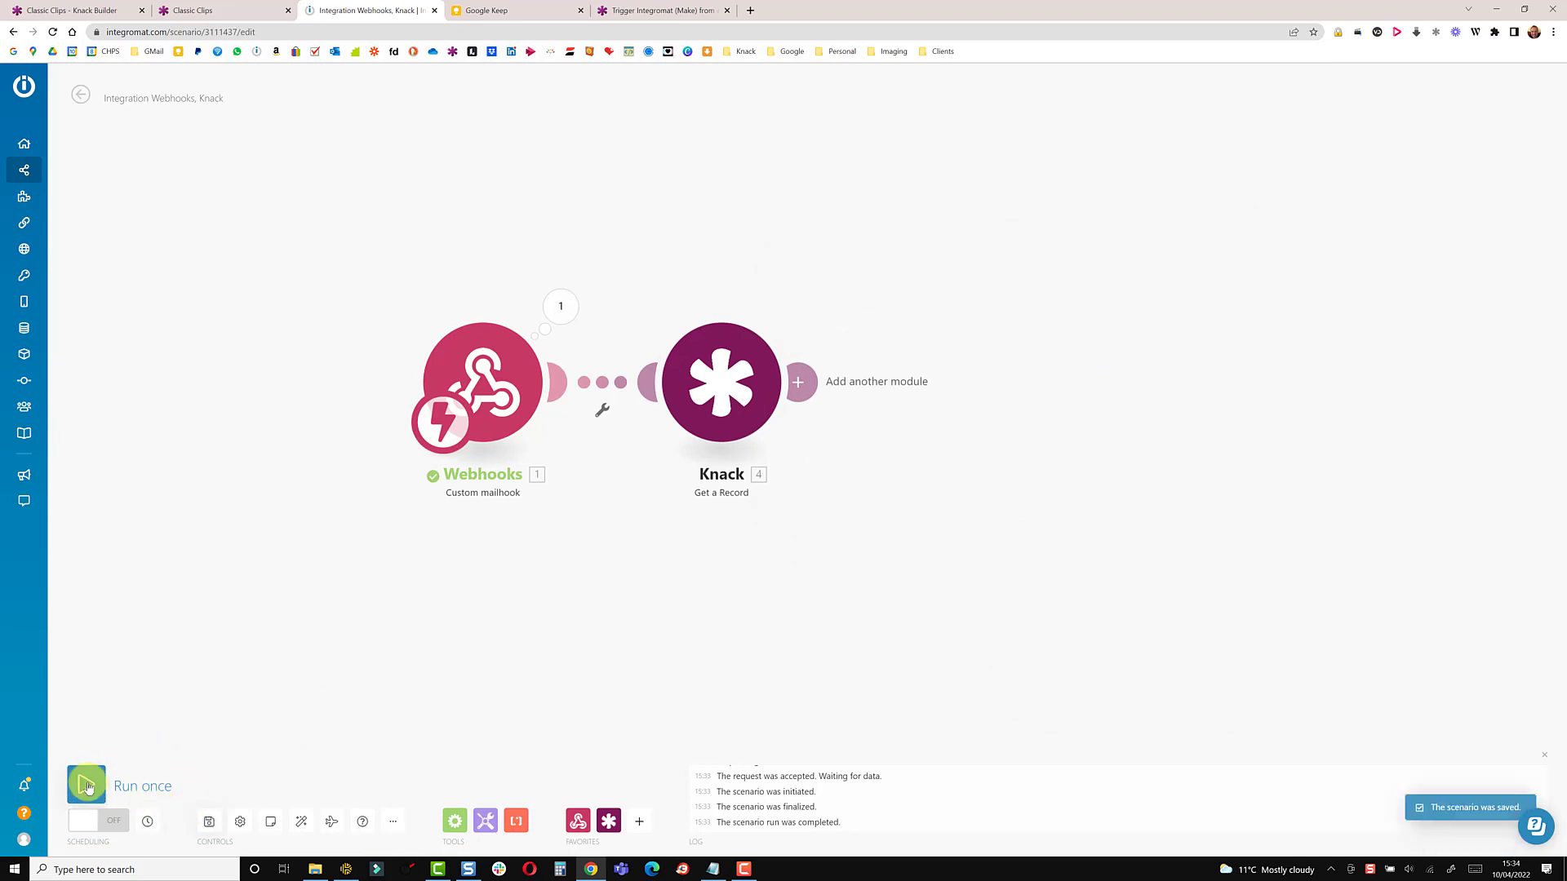
{"action": "left_click", "coordinate": [88, 786]}
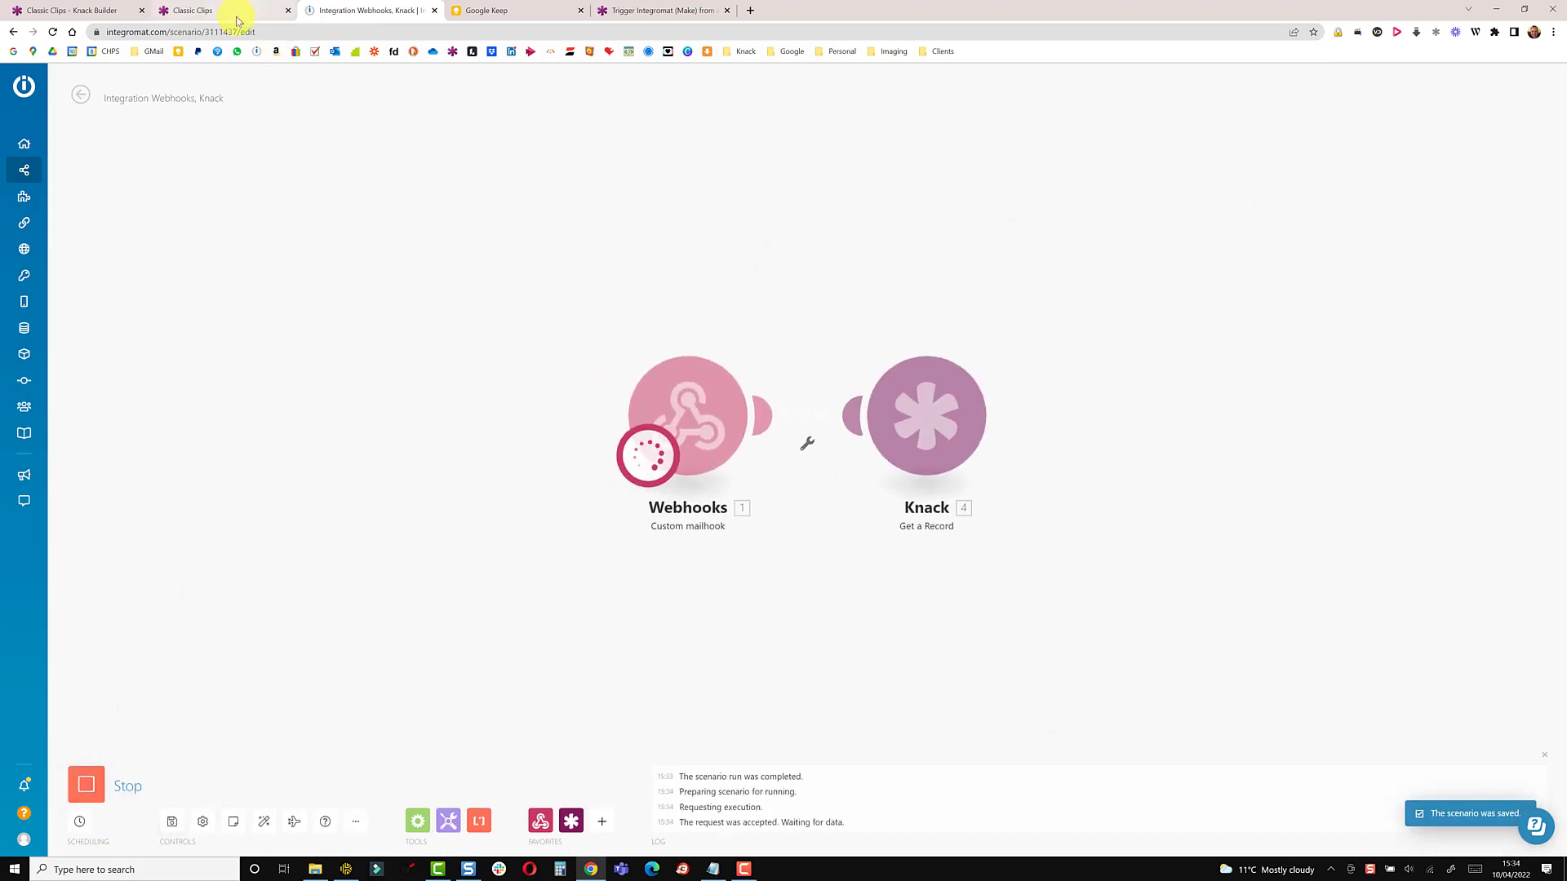
{"action": "left_click", "coordinate": [236, 11]}
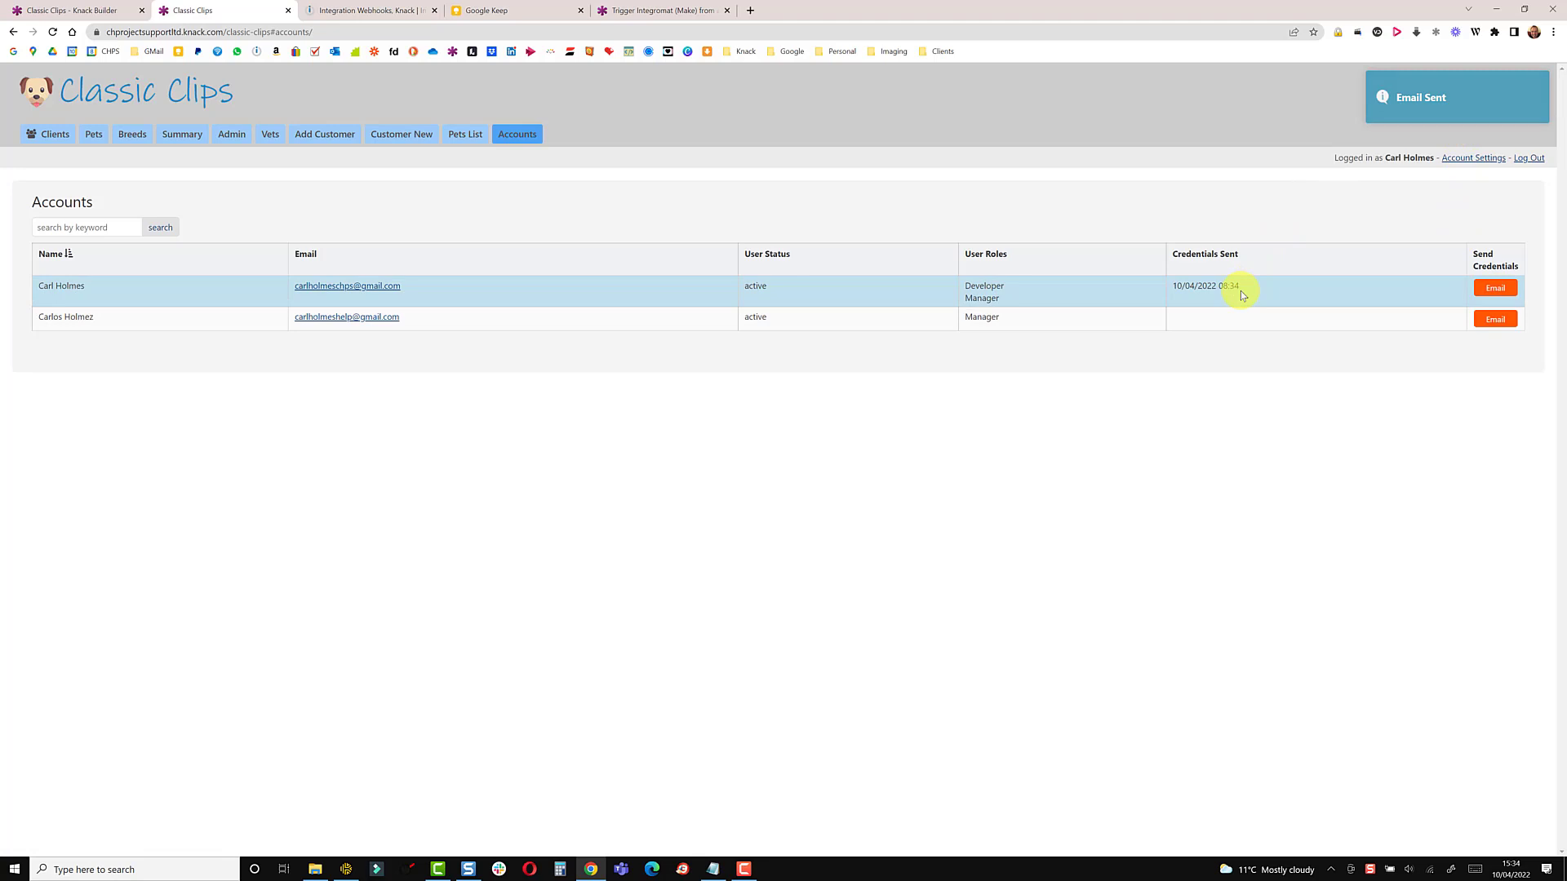
Step: Examine the Knack module's output bundle in Integromat, including the raw name, email, user roles and credentials sent collections
{"action": "left_click", "coordinate": [373, 10]}
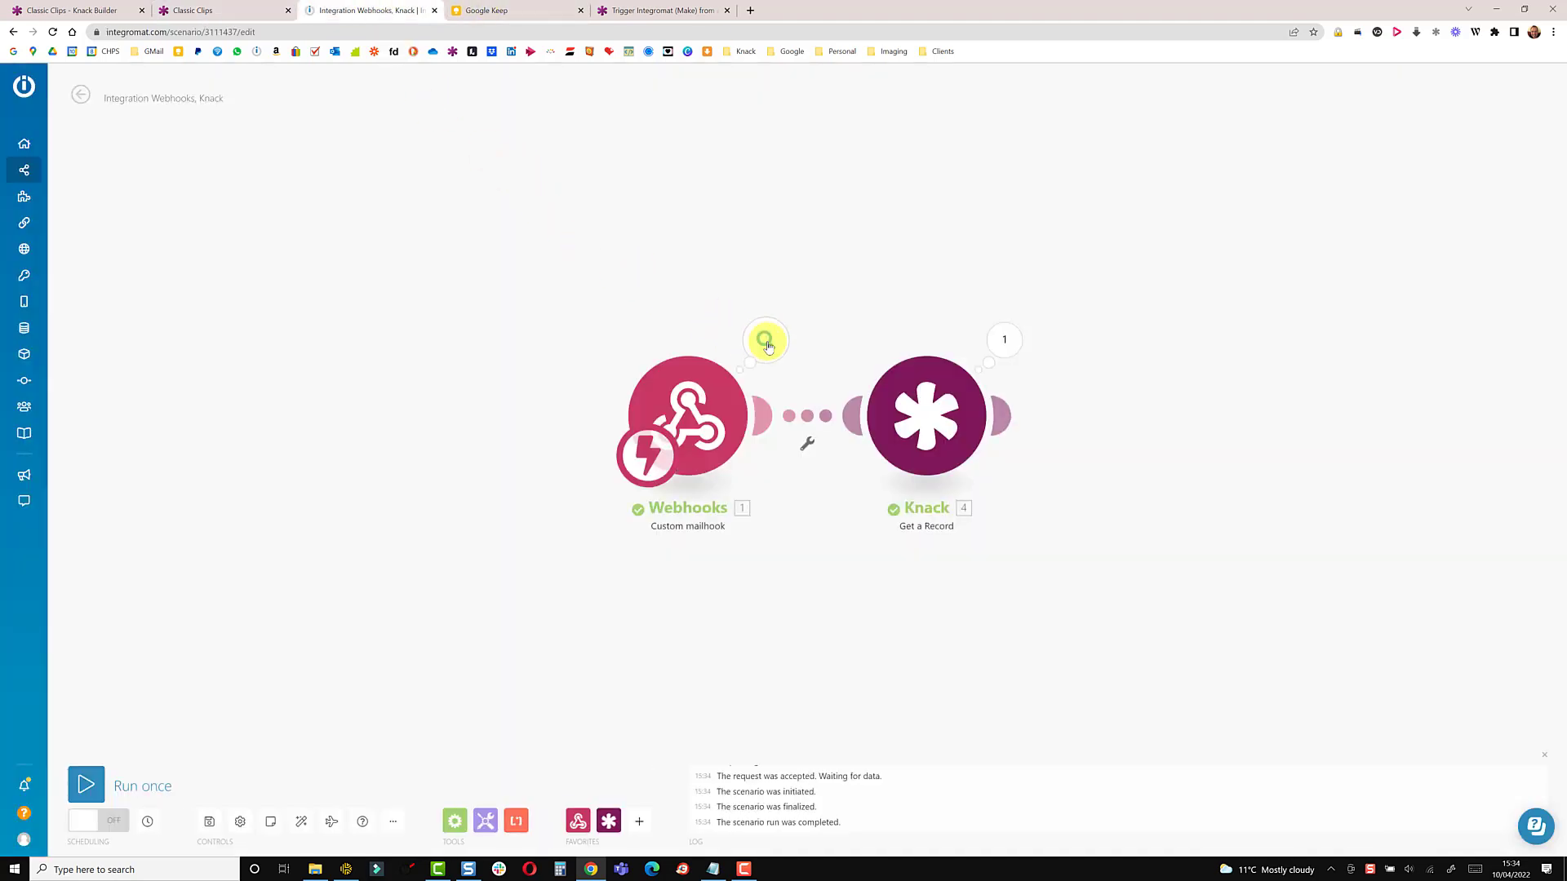
{"action": "left_click", "coordinate": [1004, 339]}
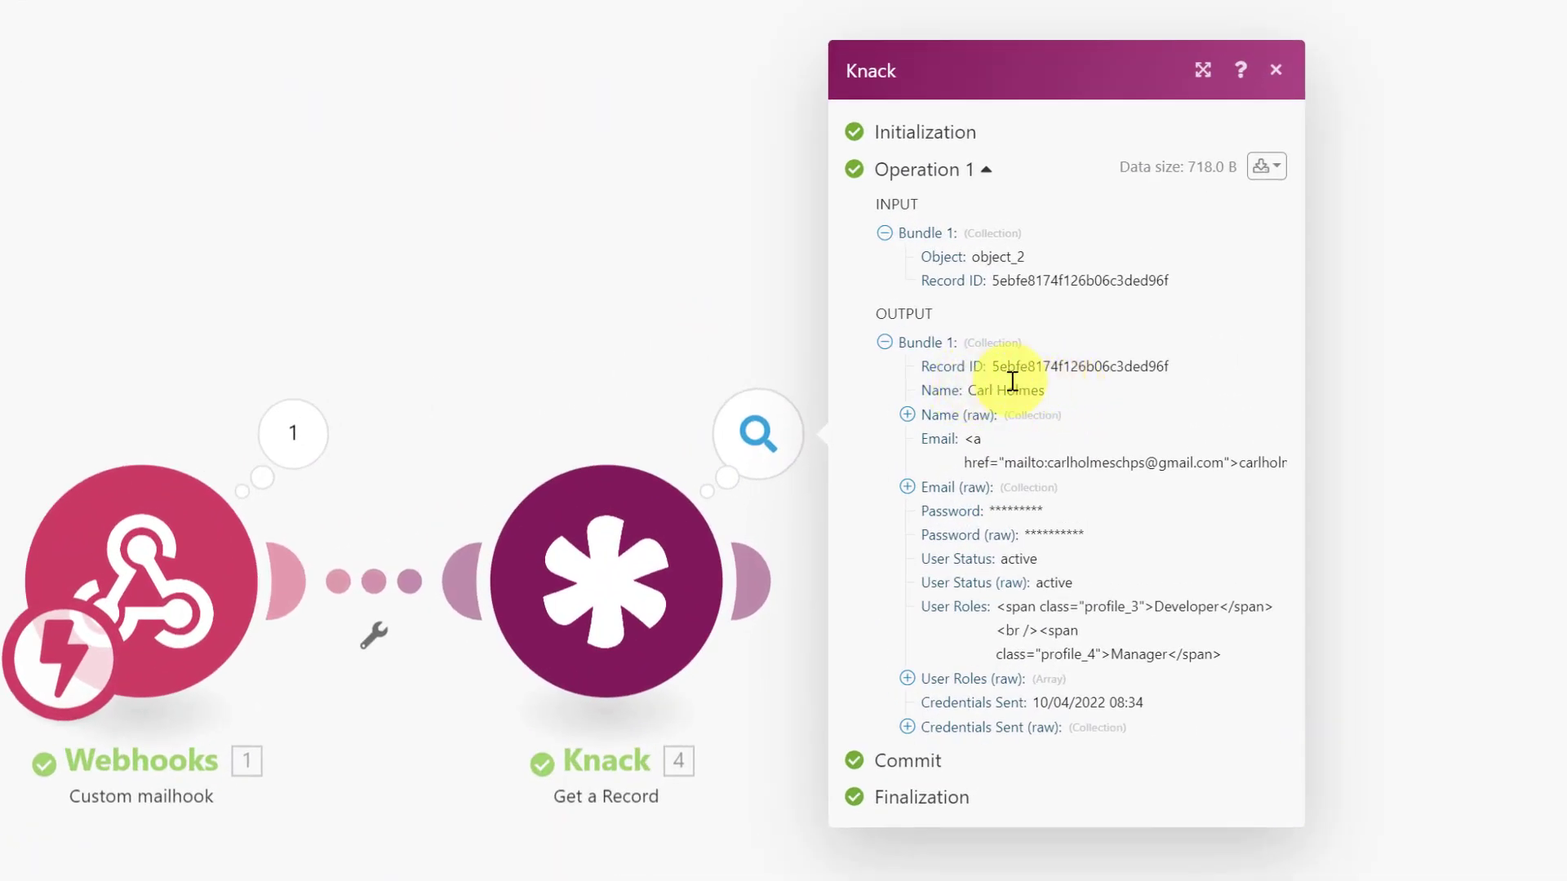
{"action": "left_click_drag", "start_coordinate": [970, 389], "coordinate": [1050, 389]}
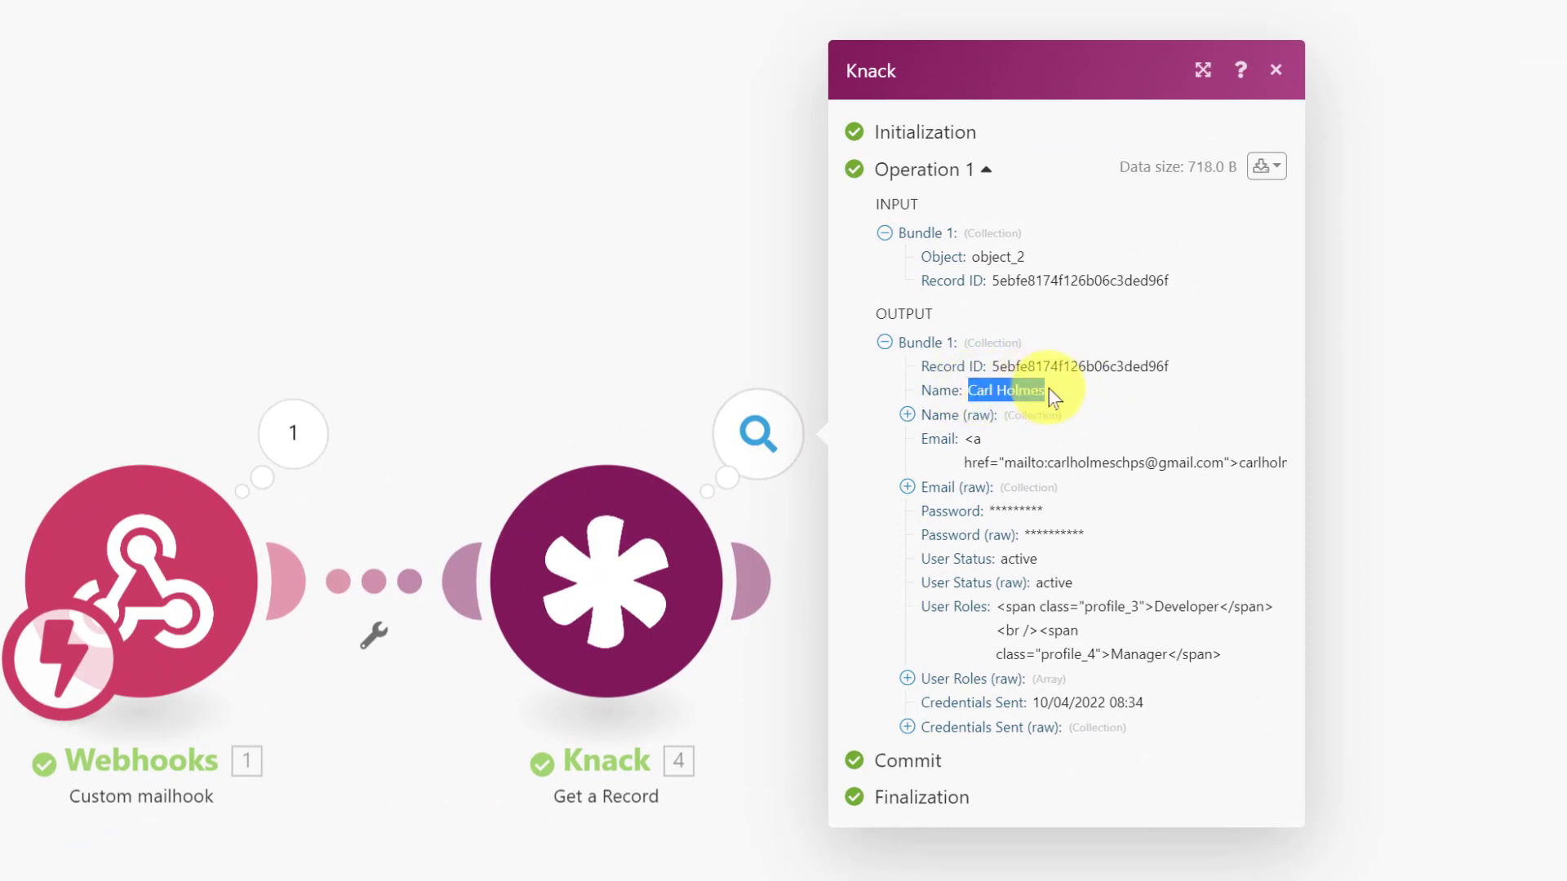
{"action": "left_click", "coordinate": [909, 417]}
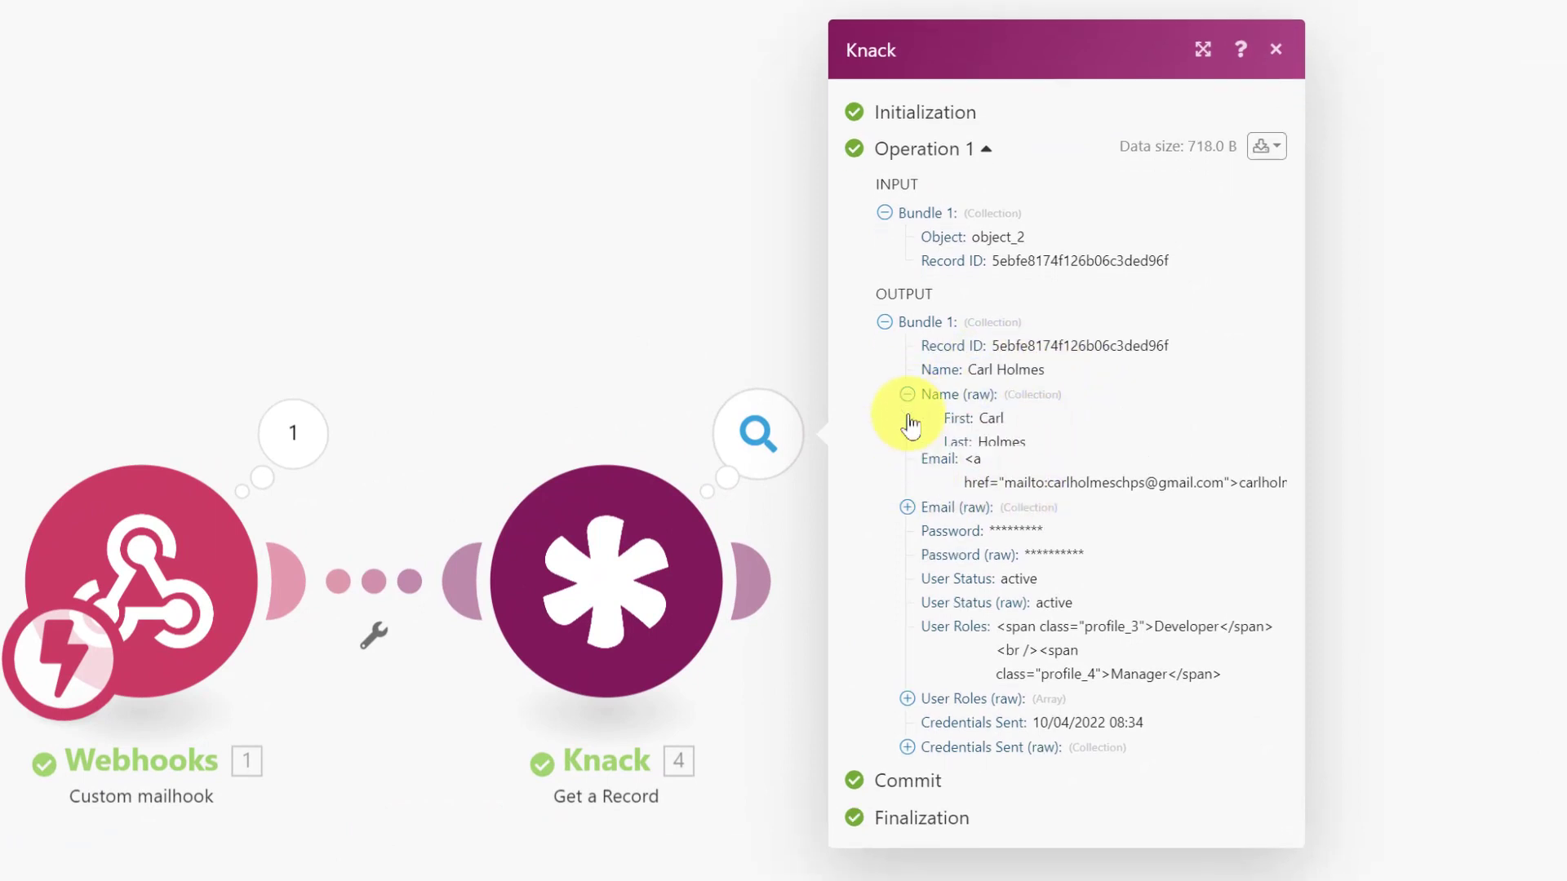
{"action": "left_click", "coordinate": [908, 511]}
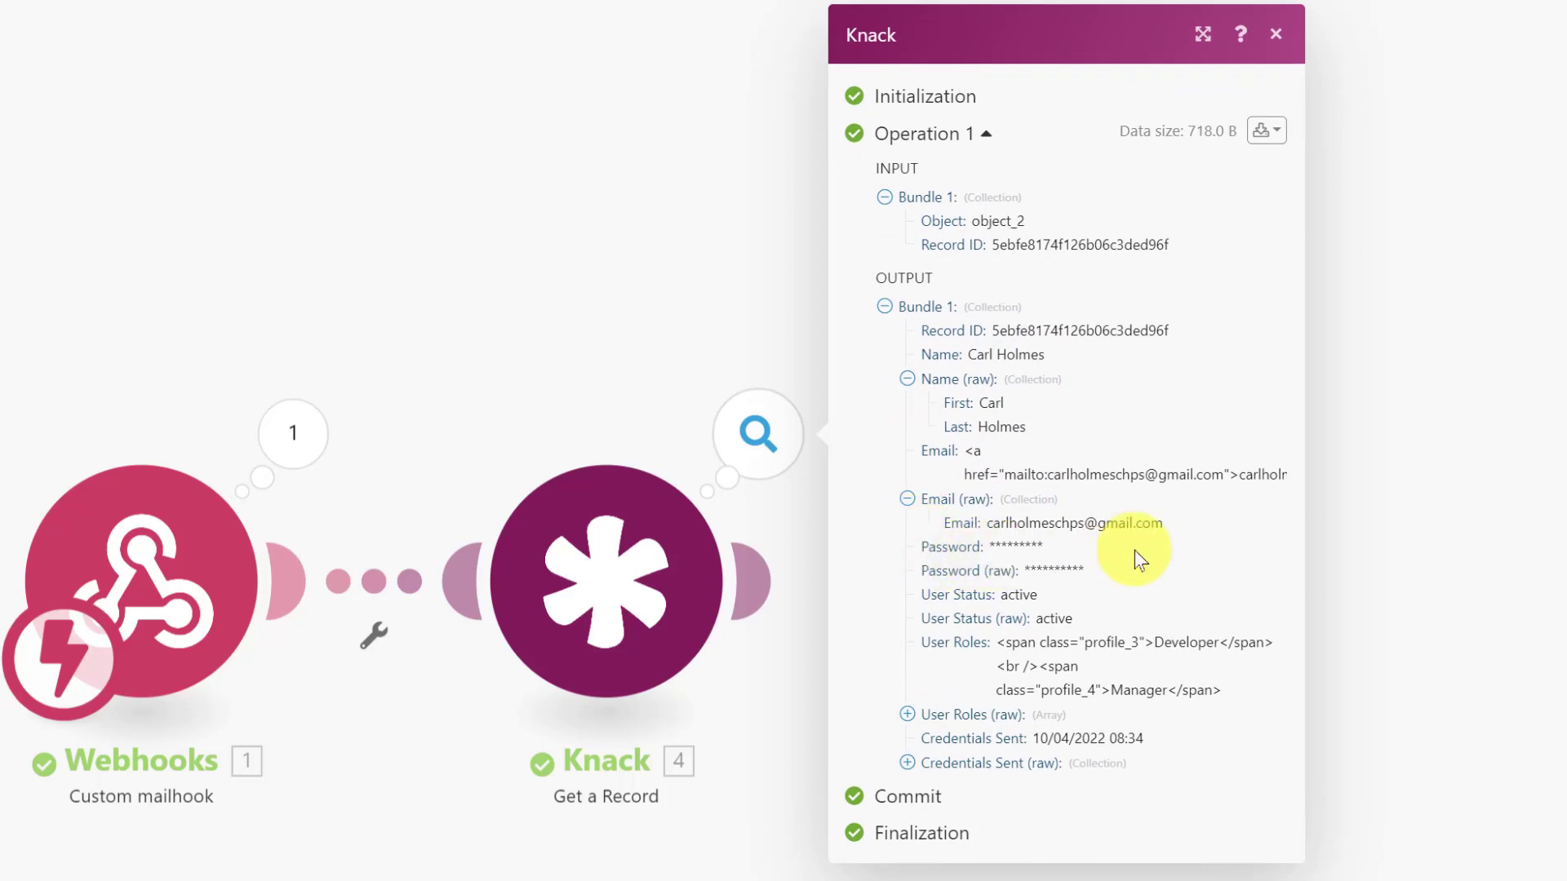
{"action": "left_click_drag", "start_coordinate": [1175, 529], "coordinate": [996, 543]}
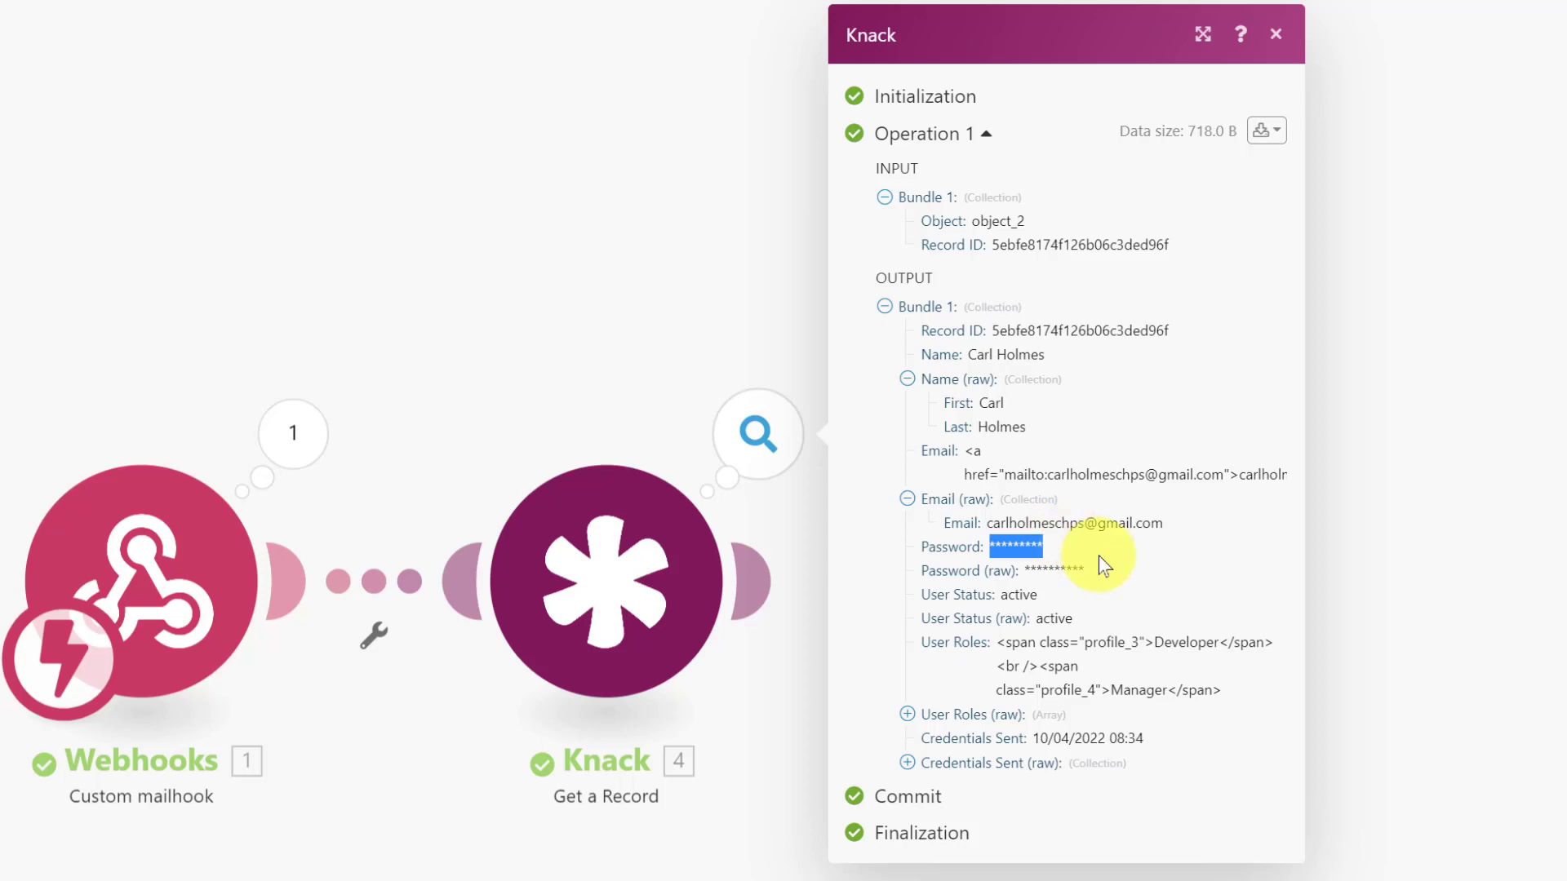
{"action": "left_click", "coordinate": [909, 715]}
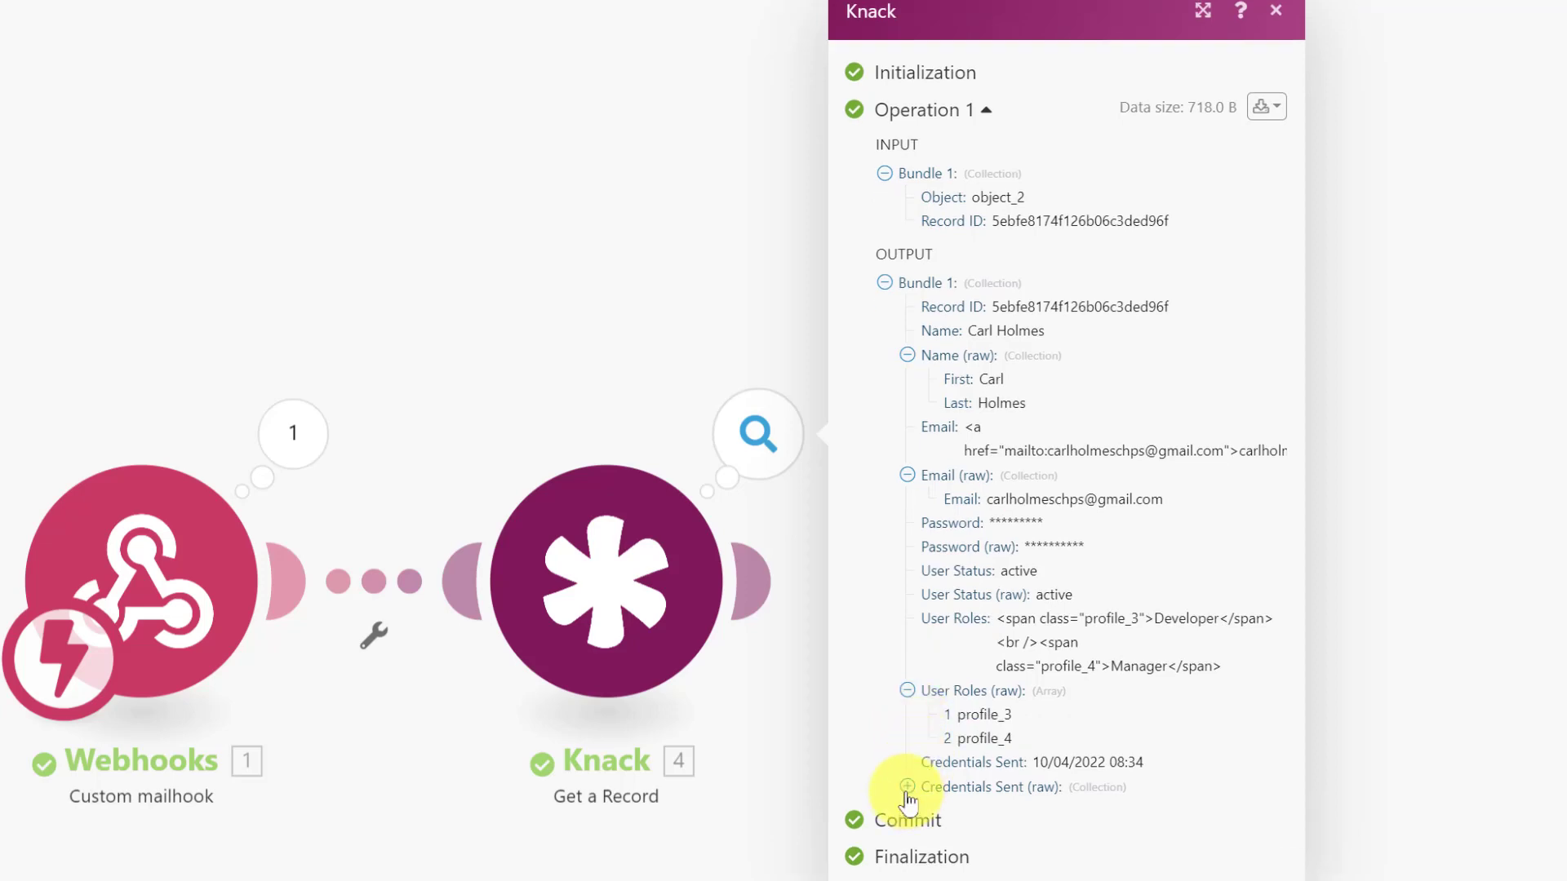
{"action": "left_click", "coordinate": [906, 787]}
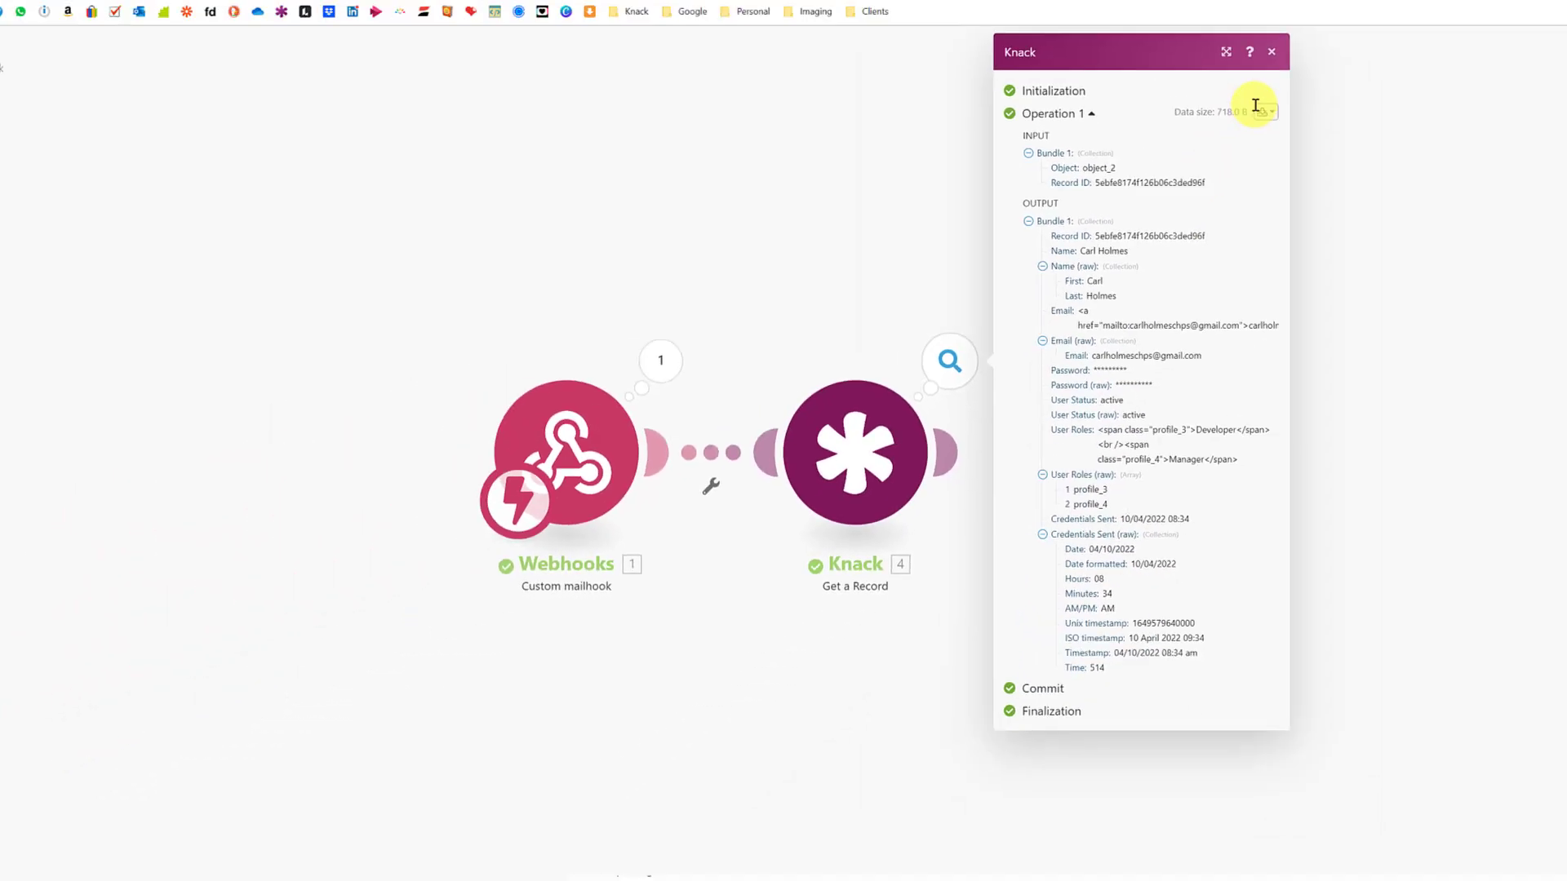